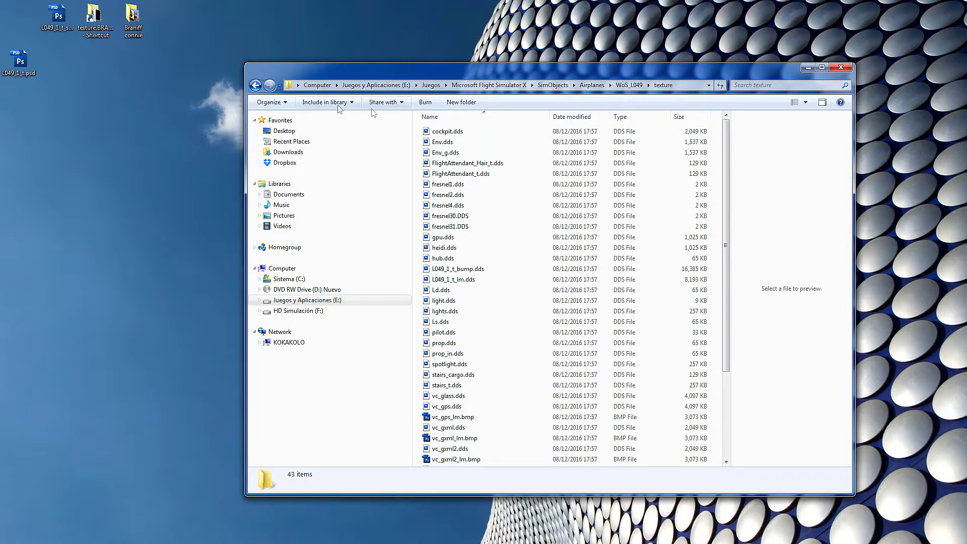
Open cockpit.dds from the WoS_L049 texture folder in Photoshop with default DDS read options, view it and close Photoshop.
click(255, 85)
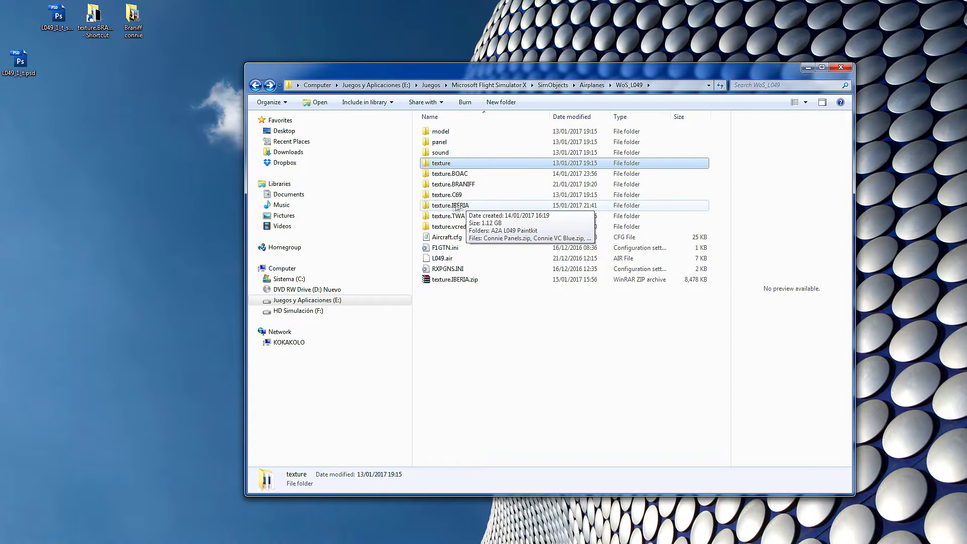
double_click(442, 165)
double_click(445, 132)
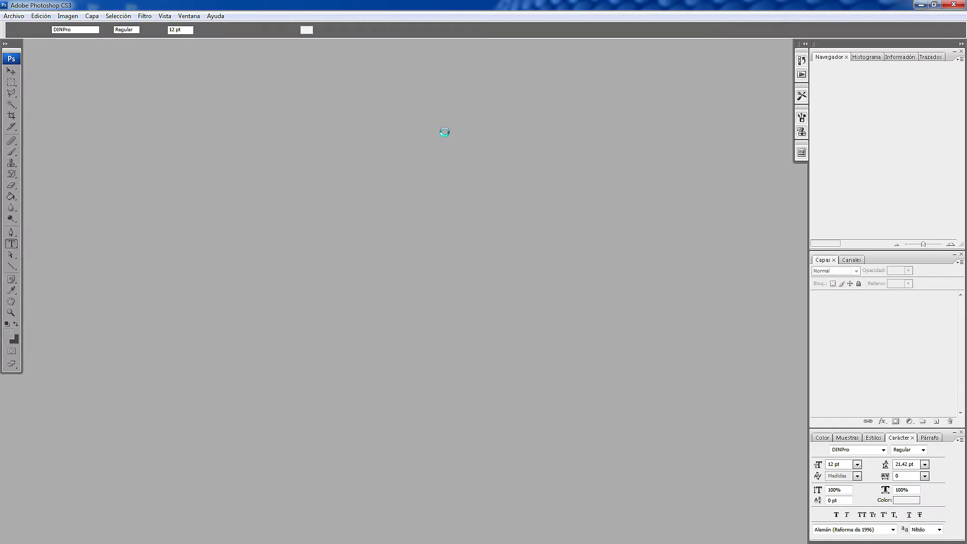
click(512, 261)
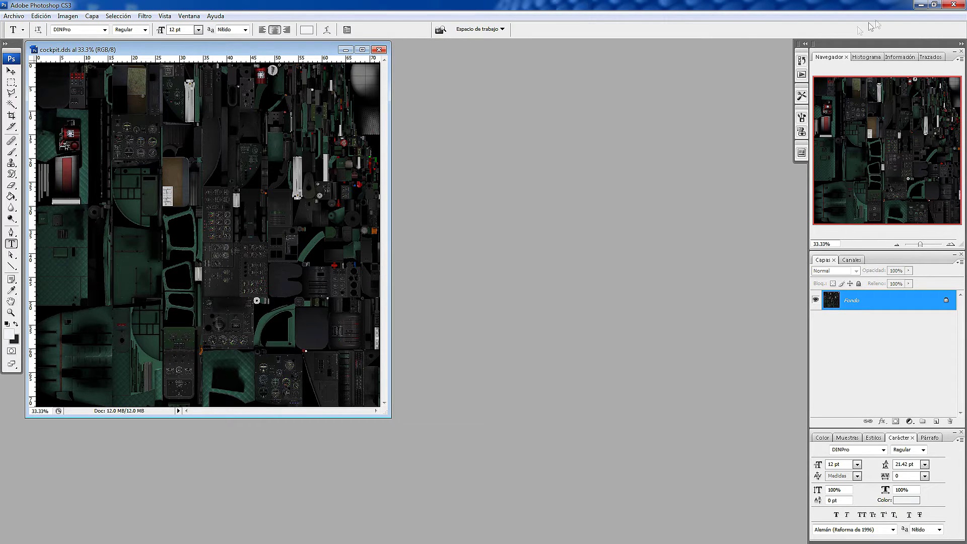
click(955, 4)
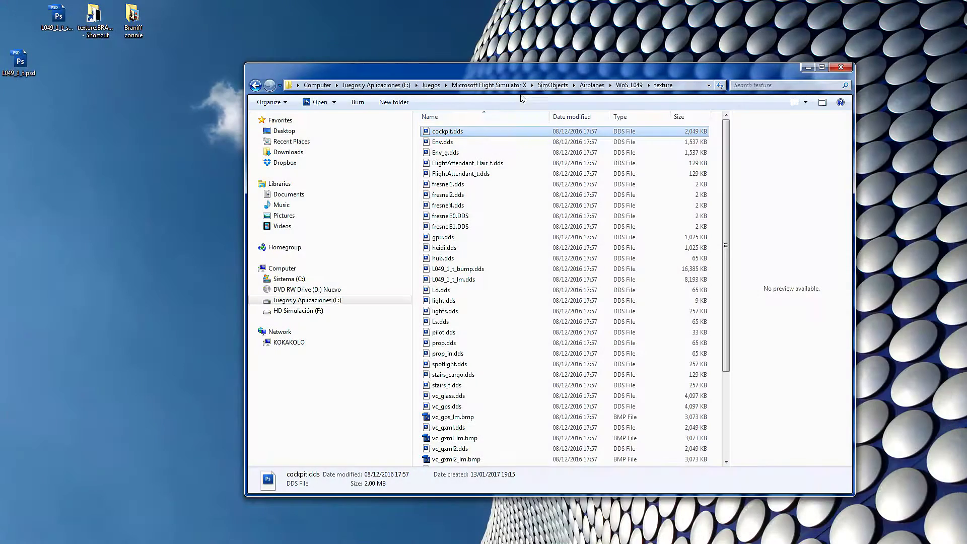
View the environment textures Env.dds and Env_g.dds one after the other in Photoshop, closing it after each.
click(472, 144)
double_click(473, 144)
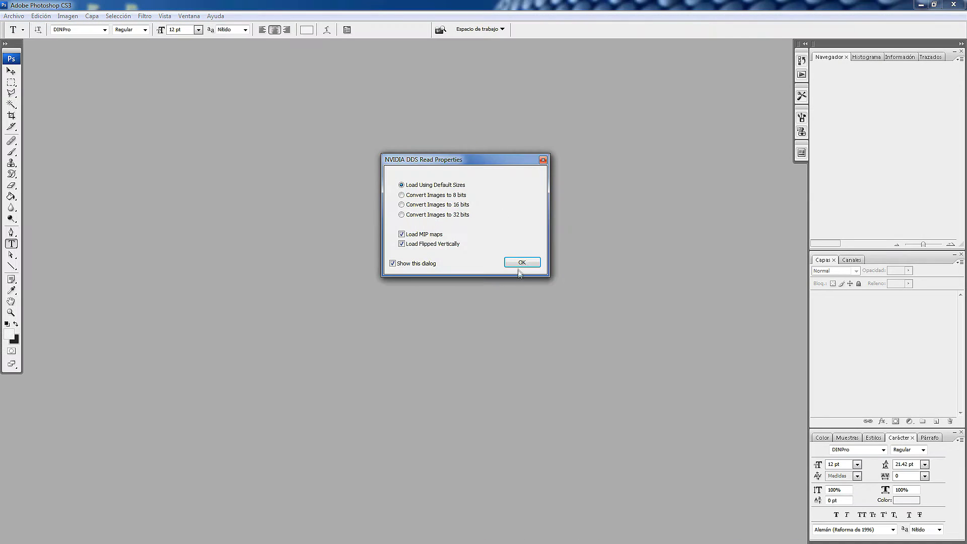
click(519, 262)
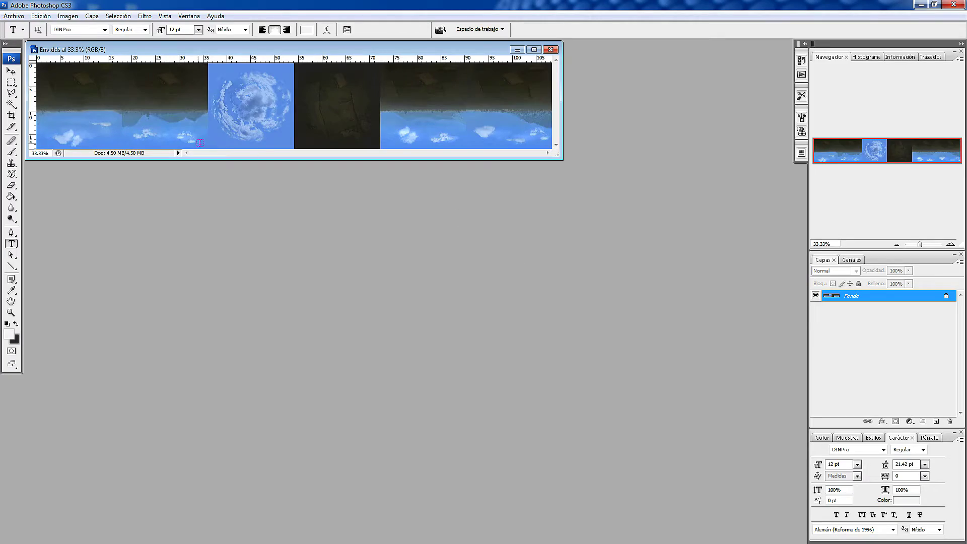
click(963, 5)
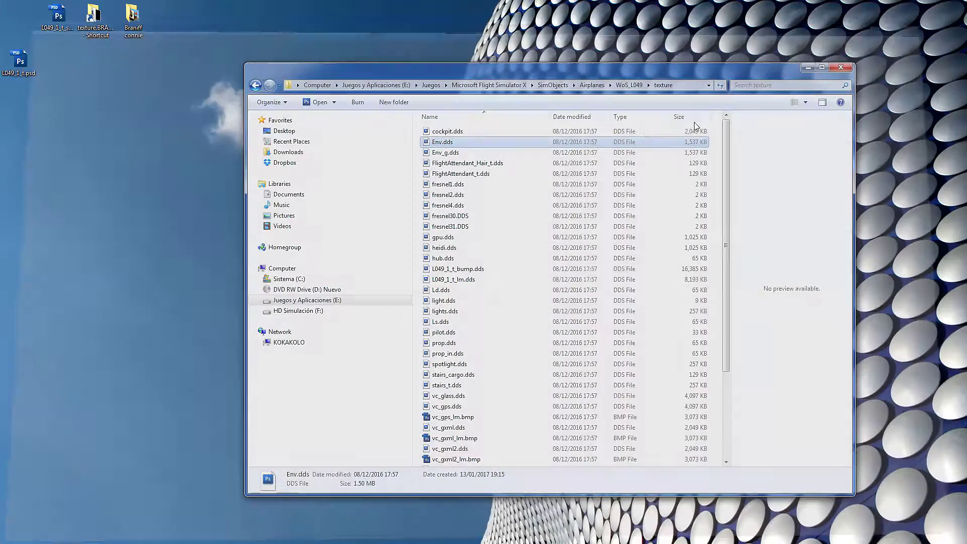
click(469, 153)
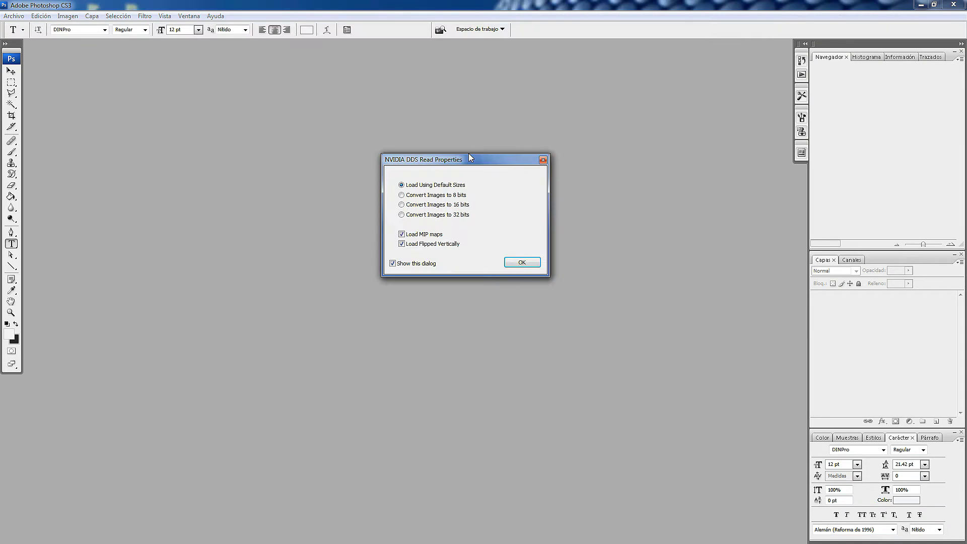
click(522, 262)
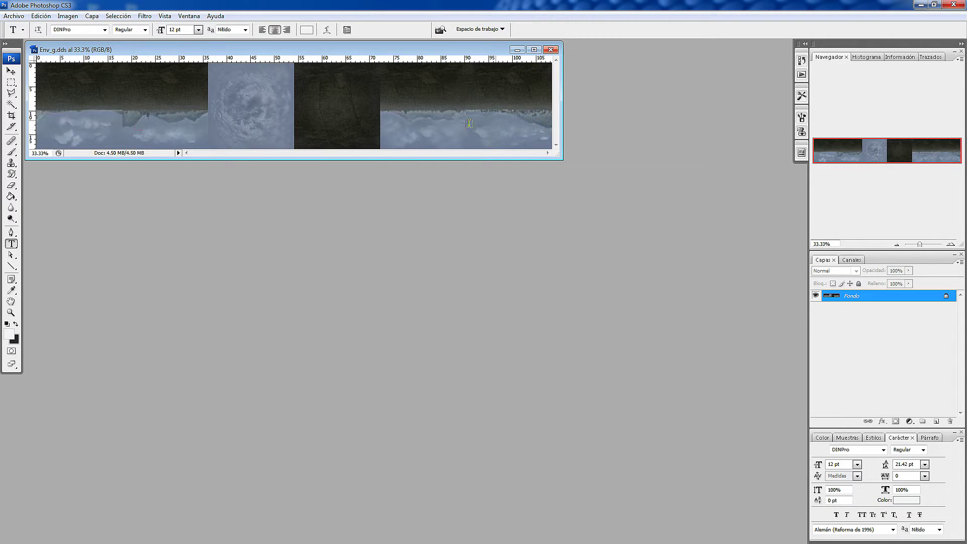
click(953, 4)
View FlightAttendant_Hair_t.dds and FlightAttendant_t.dds one after the other in Photoshop using default DDS read options, closing it after each.
double_click(491, 162)
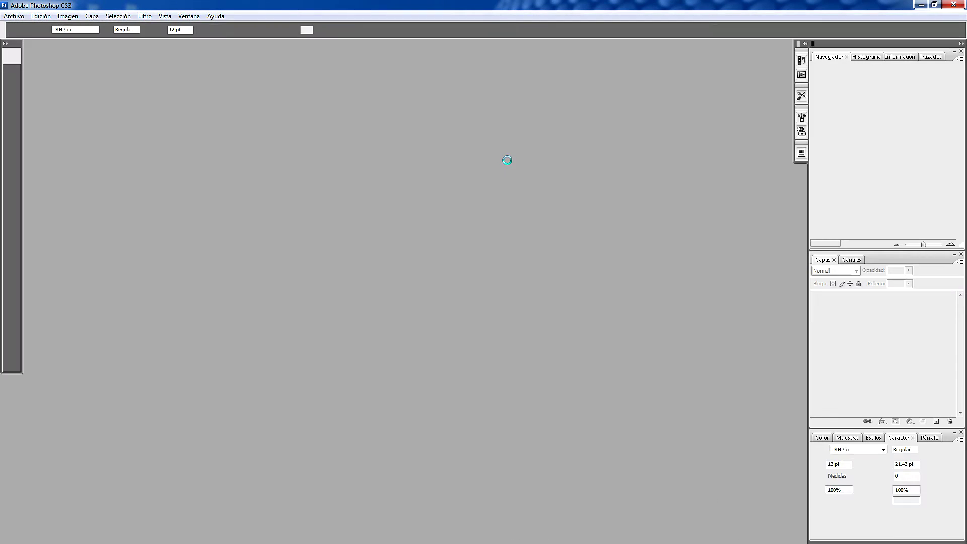
click(521, 263)
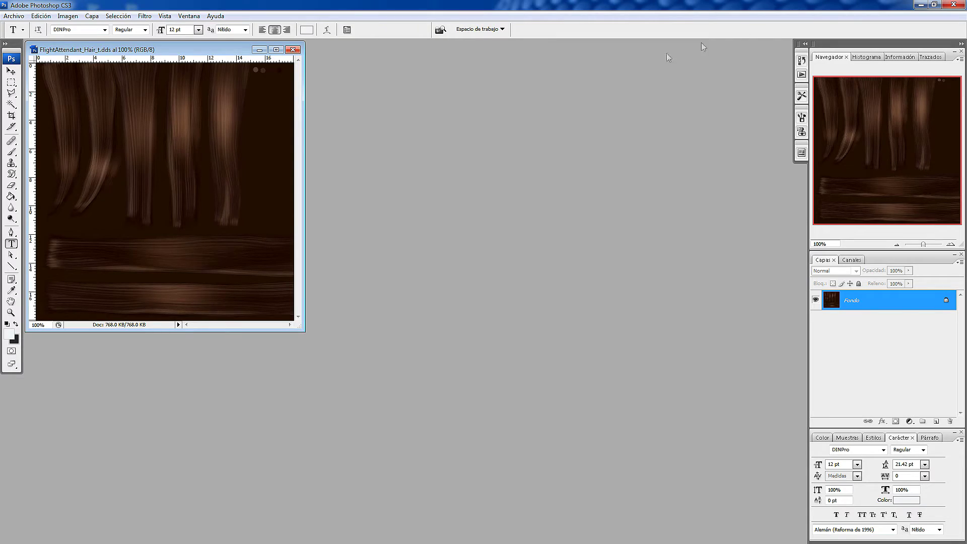
click(953, 5)
click(487, 175)
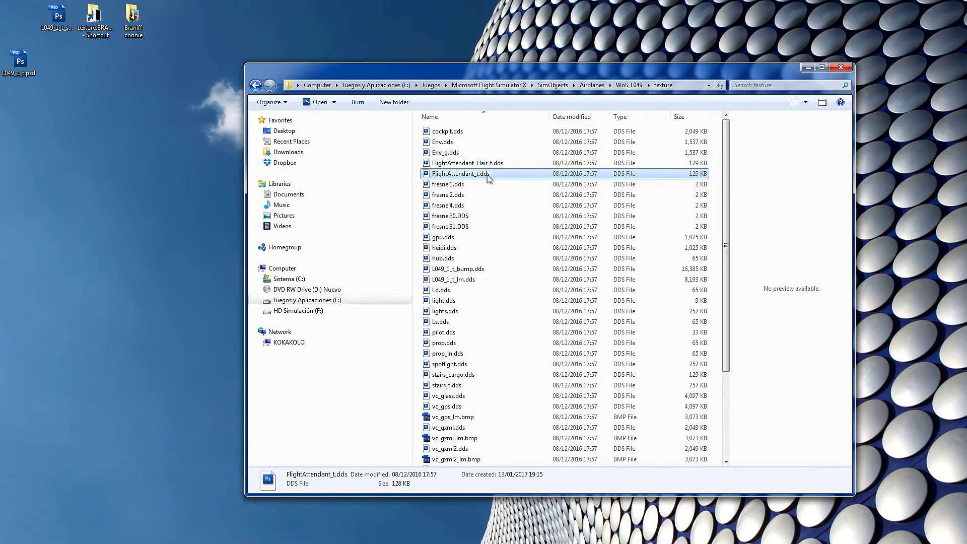
double_click(487, 176)
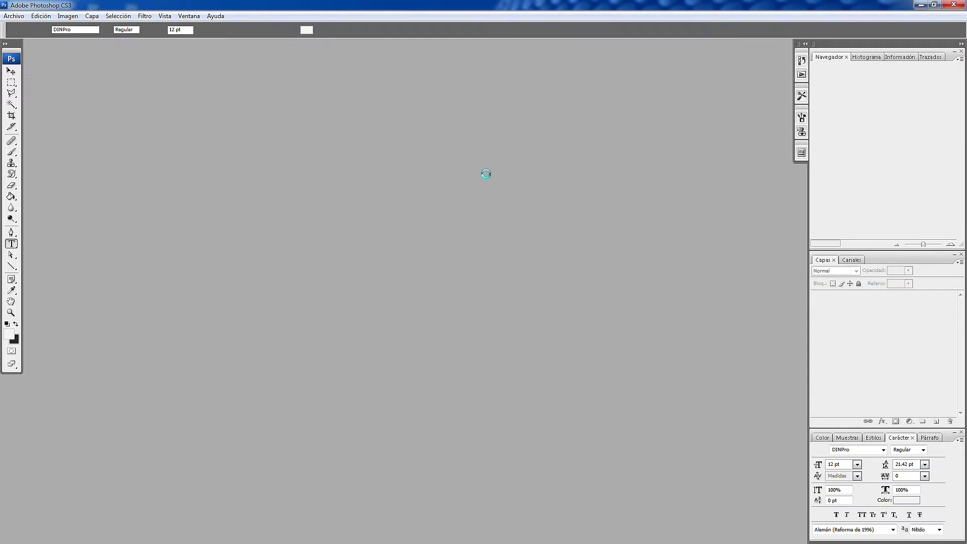
click(519, 261)
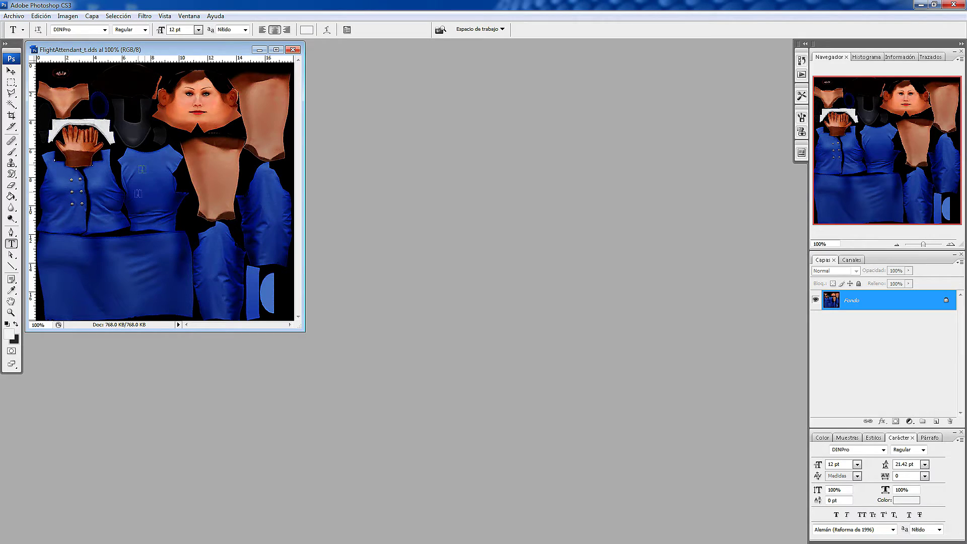
click(955, 5)
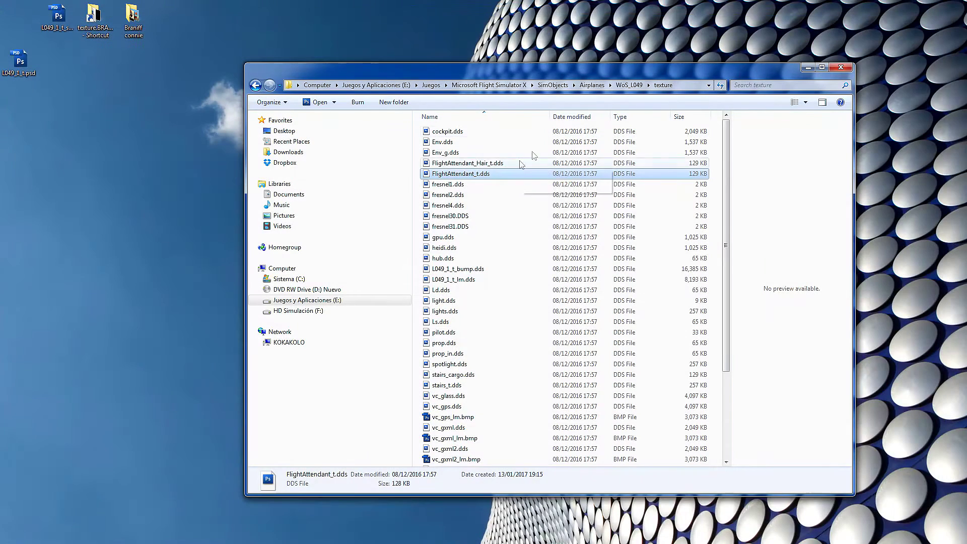
Copy FlightAttendant_t.dds and FlightAttendant_Hair_t.dds from the texture folder to the desktop.
drag(459, 177, 164, 171)
click(443, 164)
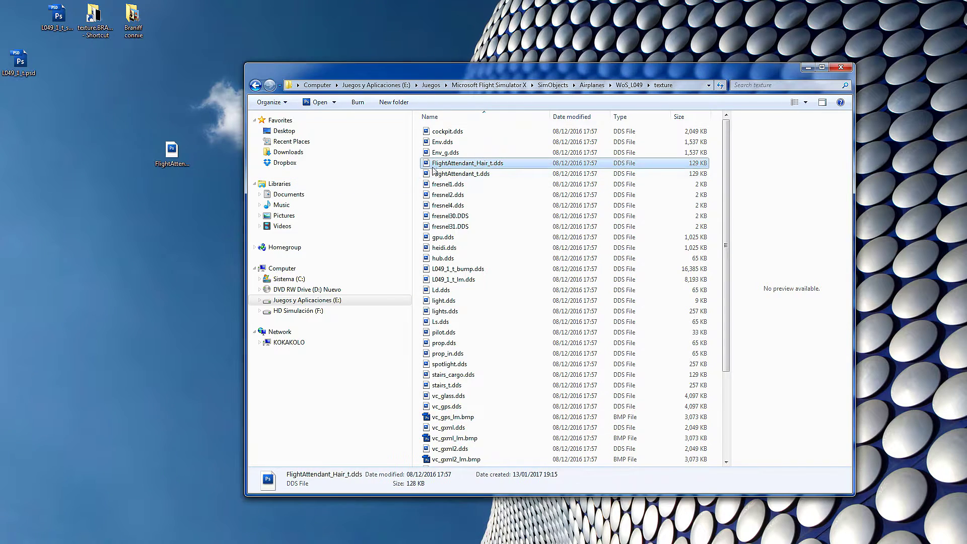
drag(443, 163, 135, 171)
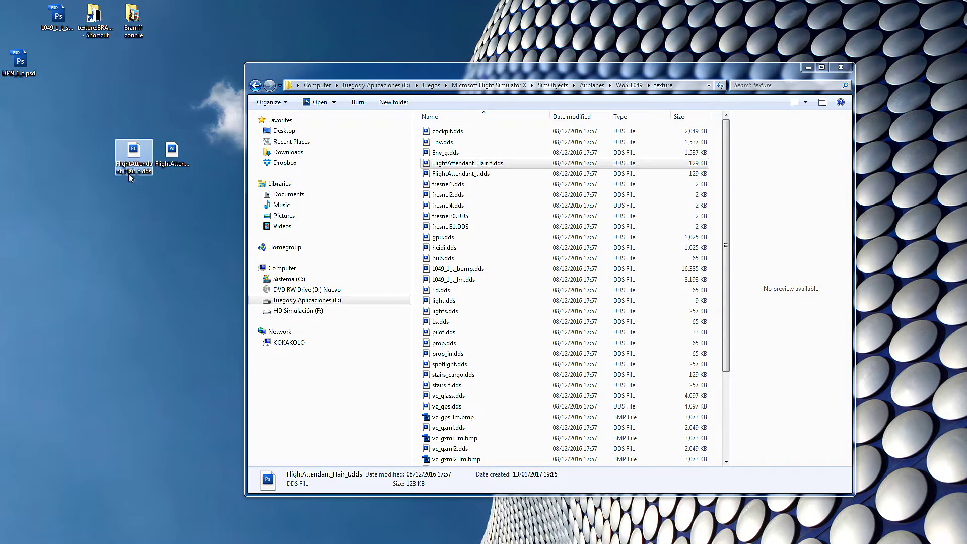
Open fresnel1.dds in Photoshop with default DDS read options for viewing, and return to the texture folder.
click(447, 188)
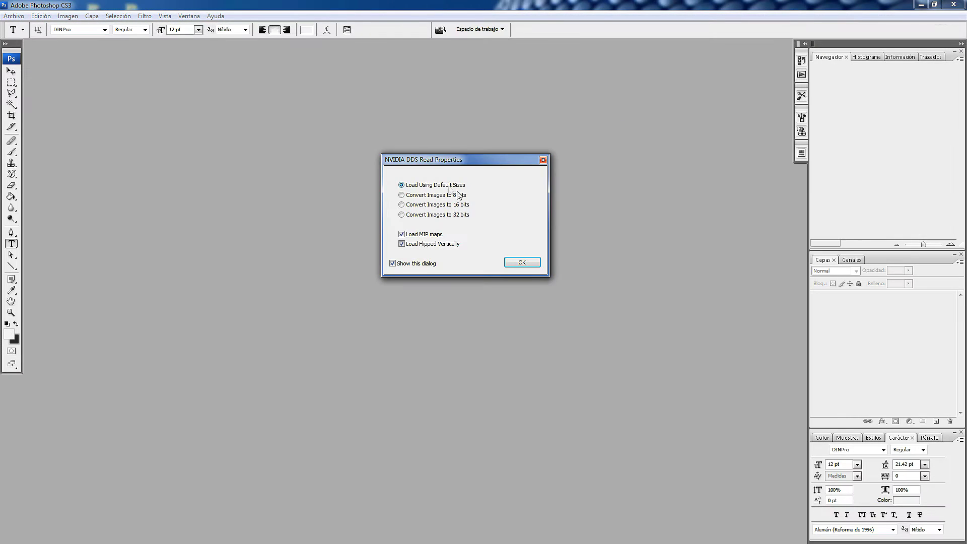
click(514, 262)
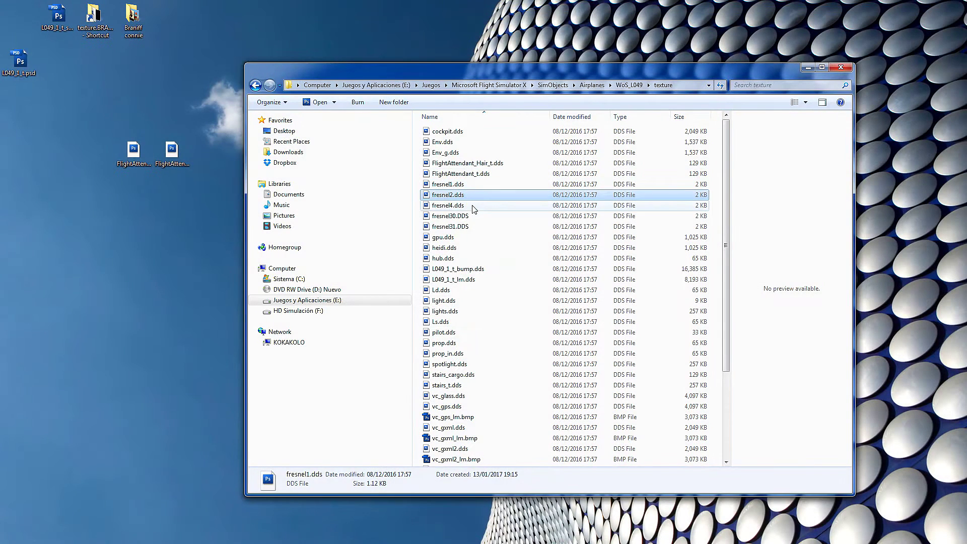
click(468, 216)
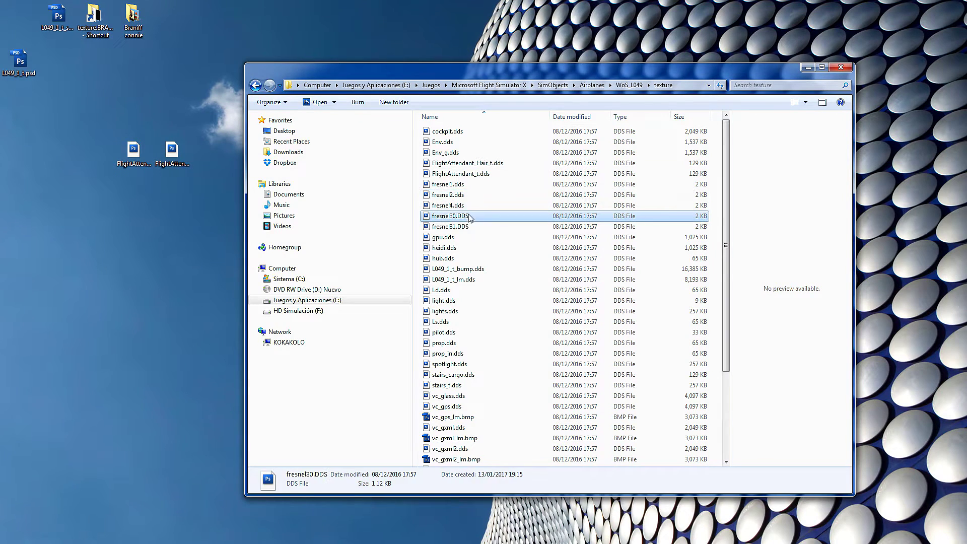
View gpu.dds in Photoshop, close it and copy the file to the desktop.
double_click(453, 237)
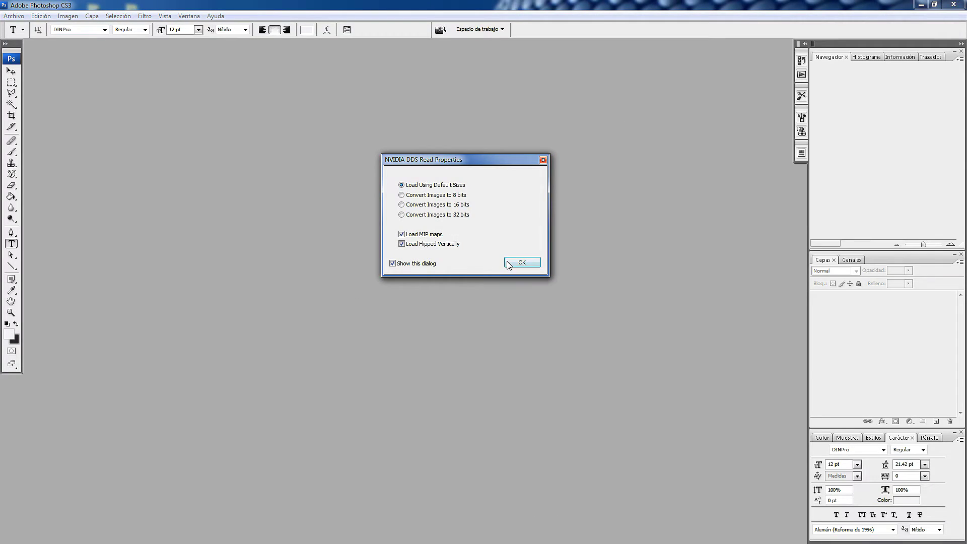
click(508, 262)
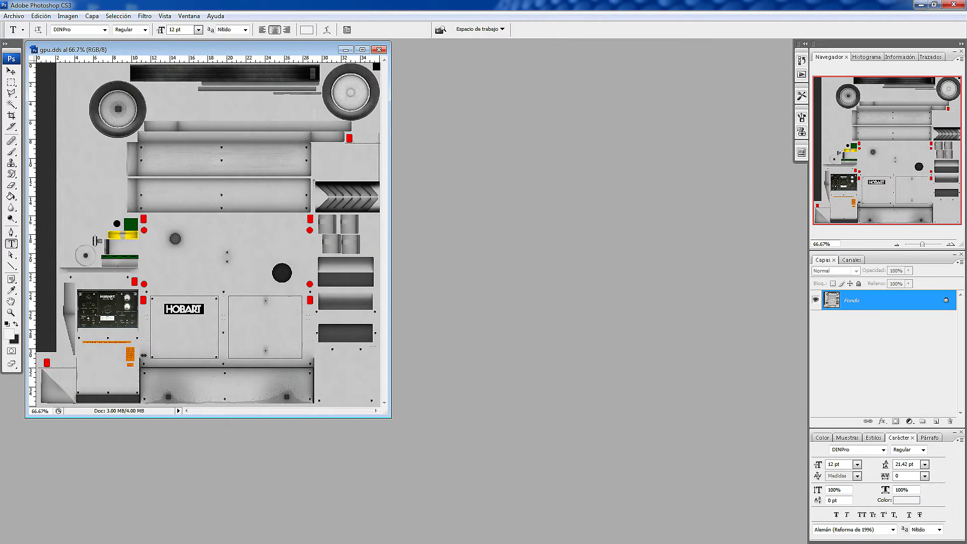
click(953, 4)
drag(437, 241, 86, 173)
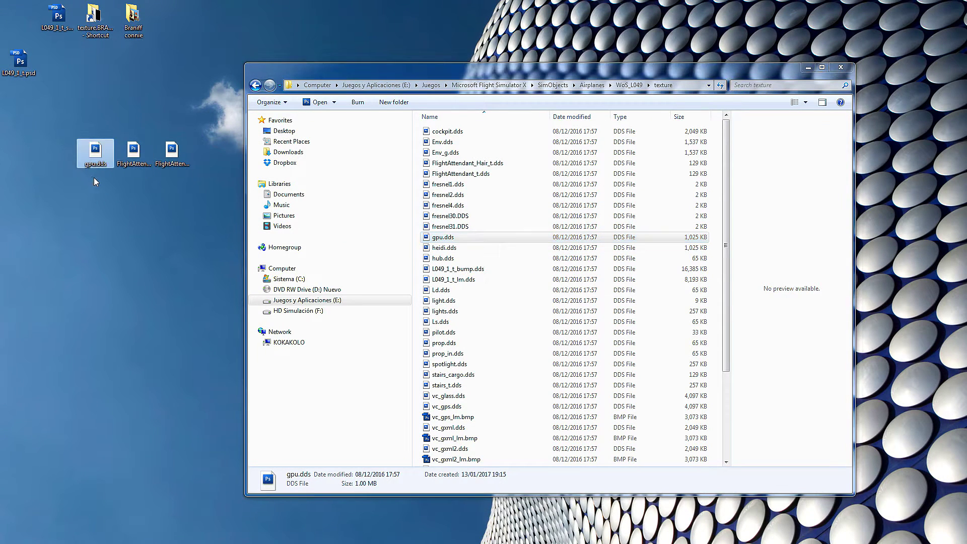
View heidi.dds and hub.dds one after the other in Photoshop using default DDS read options, returning to the texture folder each time.
click(453, 247)
double_click(465, 249)
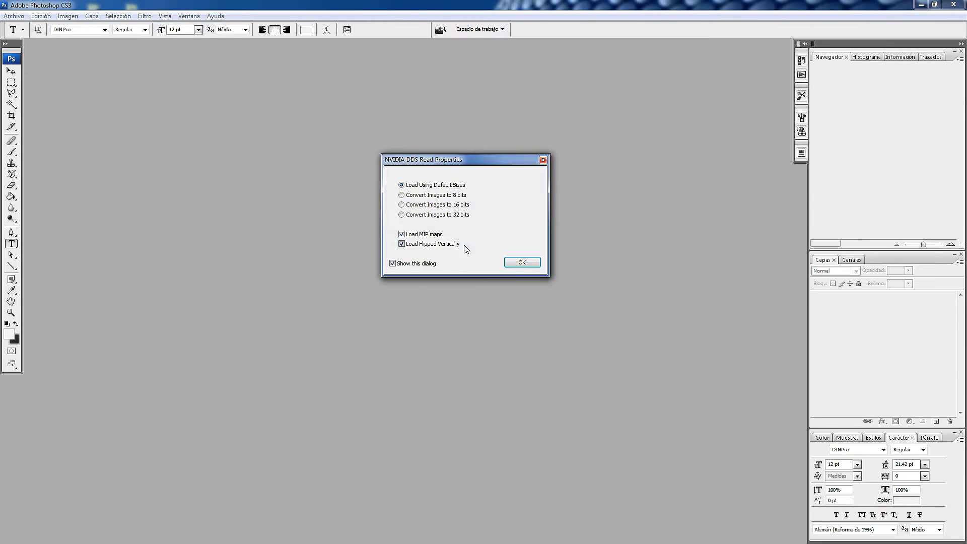
click(509, 261)
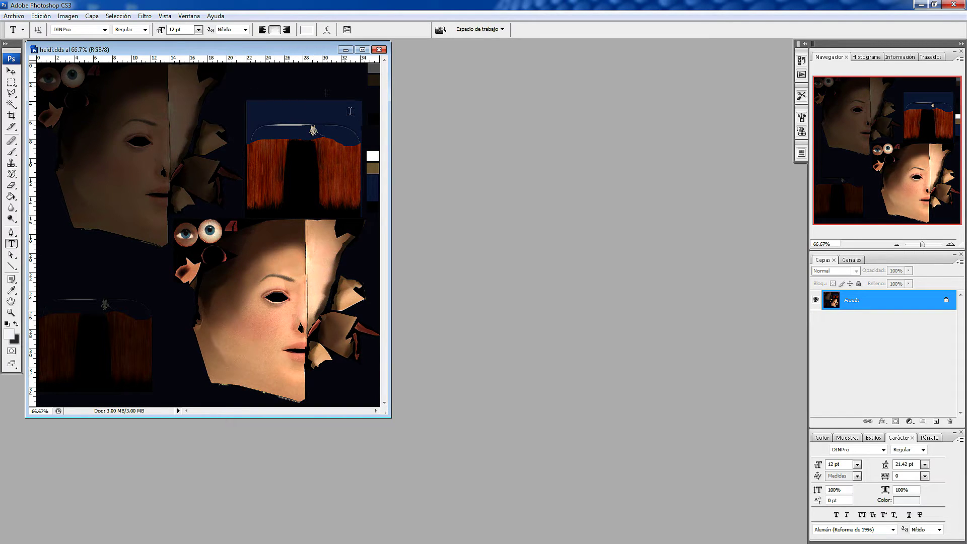
click(955, 6)
double_click(443, 258)
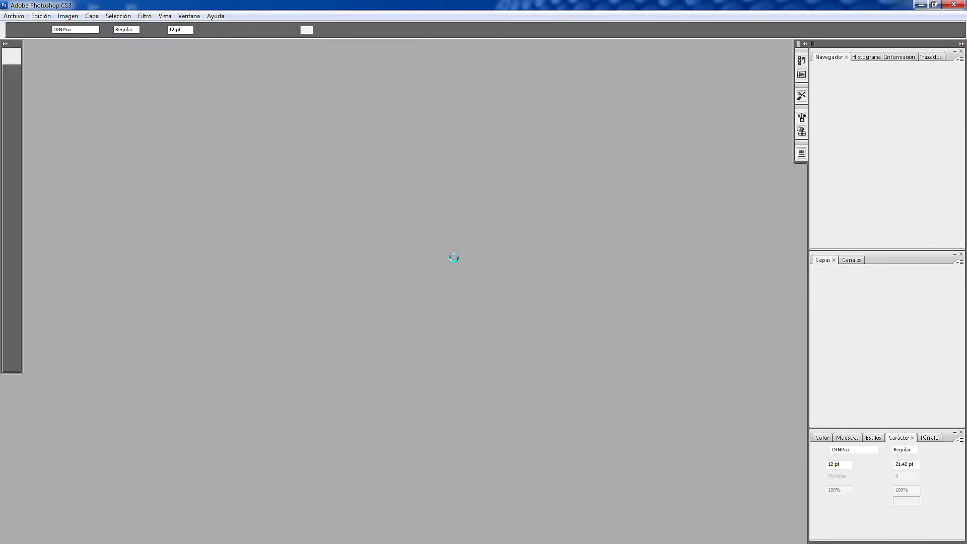
click(511, 261)
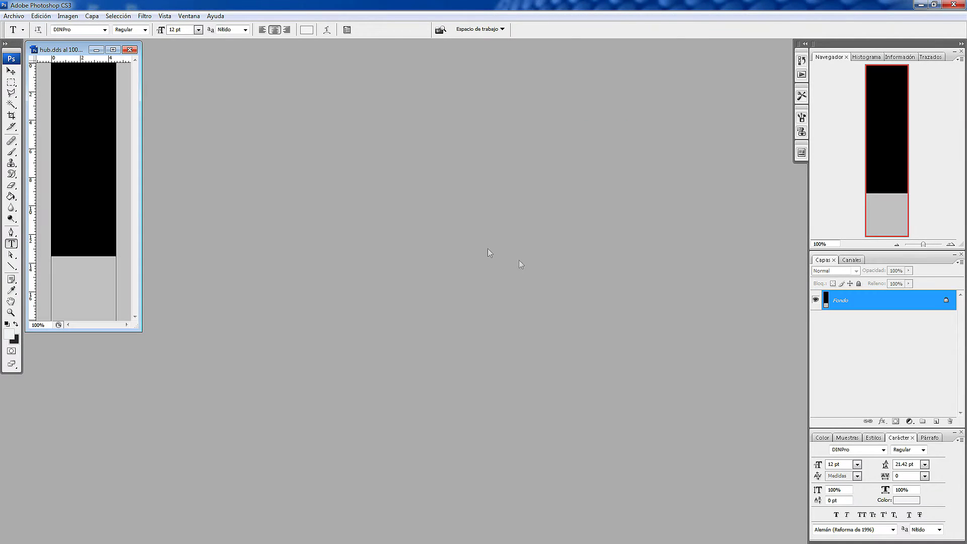
click(920, 5)
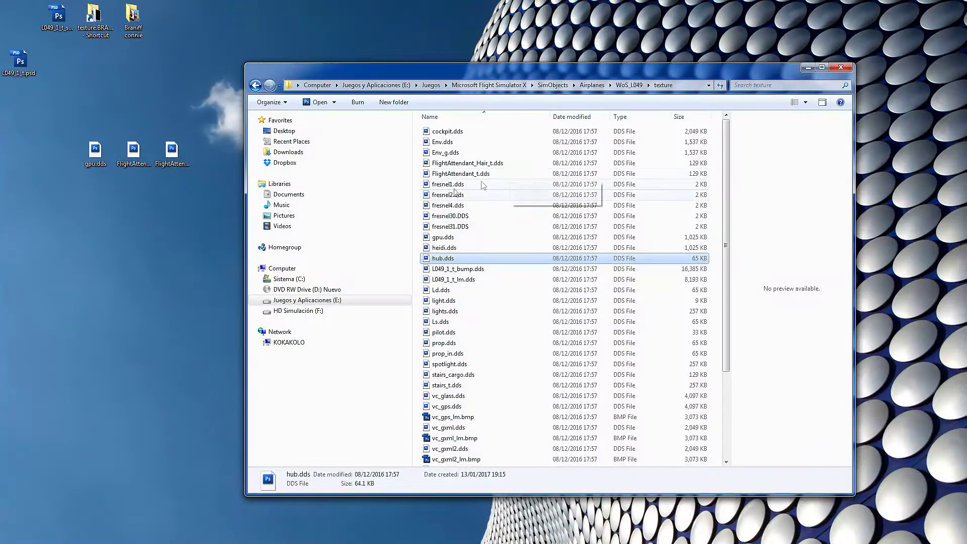
View the fuselage bump map L049_1_t_bump.dds and the light map L049_1_t_lm.dds in Photoshop, closing it after each.
click(440, 270)
double_click(439, 271)
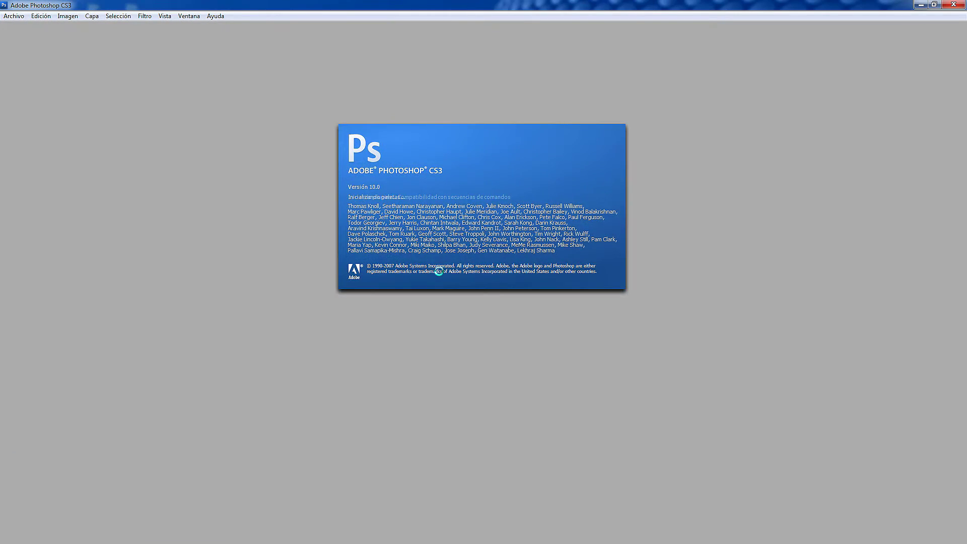
click(518, 261)
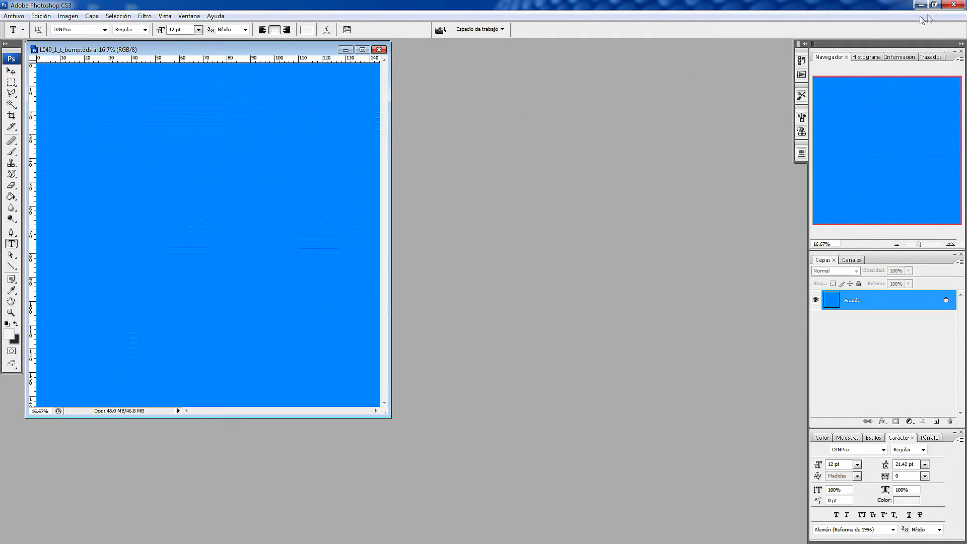
click(946, 7)
click(476, 280)
double_click(476, 280)
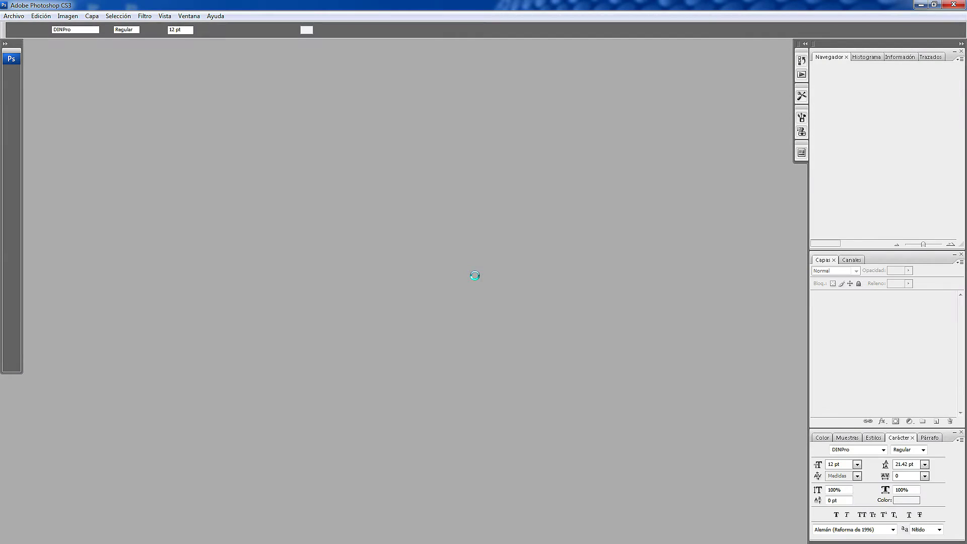
click(521, 262)
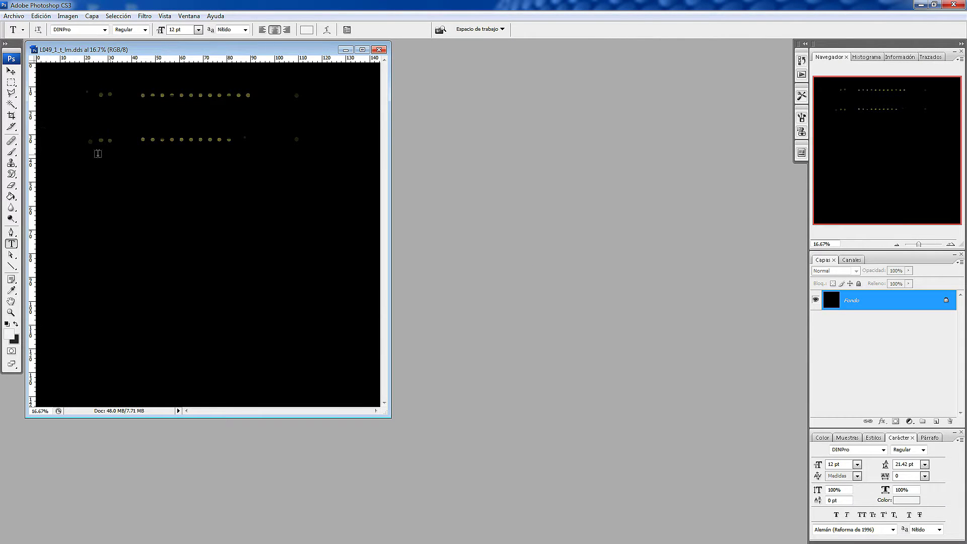
click(953, 4)
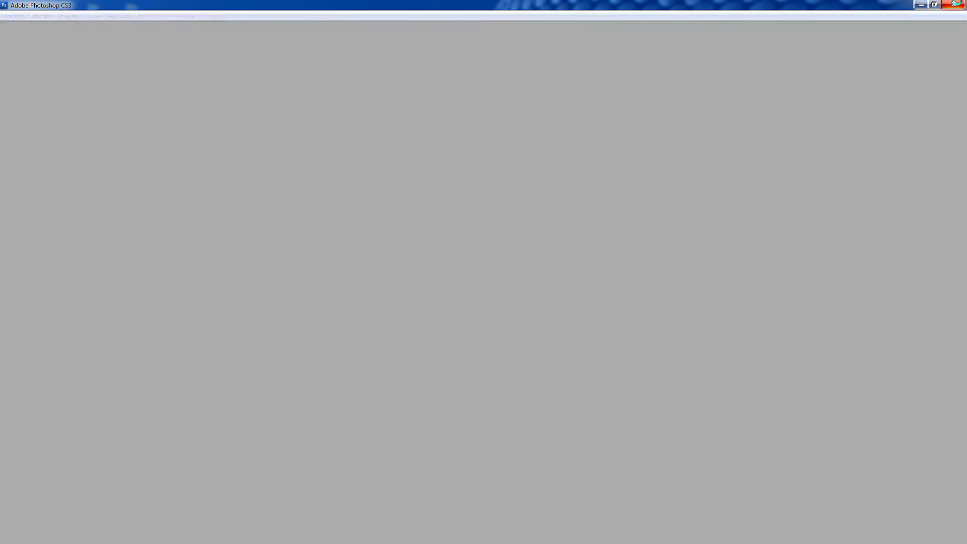
View Ld.dds and light.dds one after the other in Photoshop with default DDS read options, closing it after each.
double_click(454, 288)
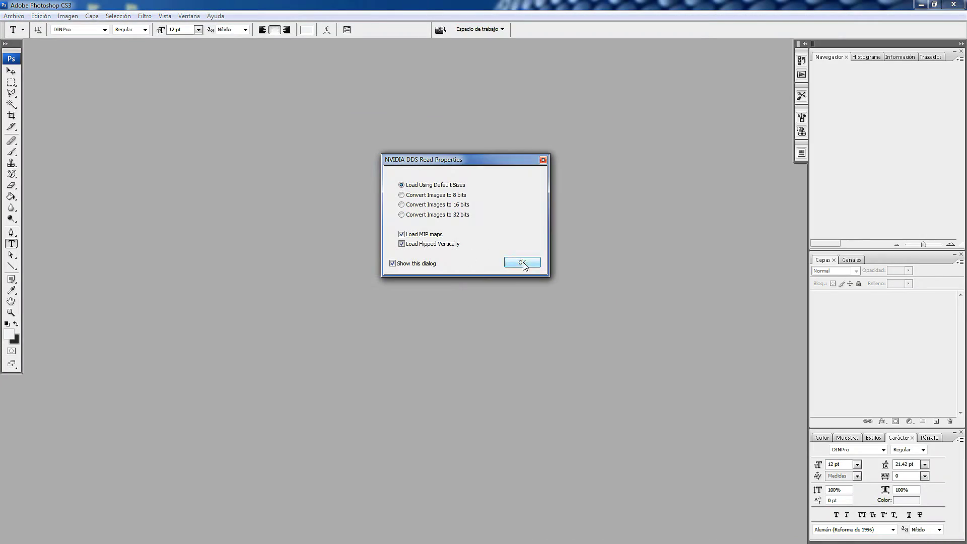
click(522, 263)
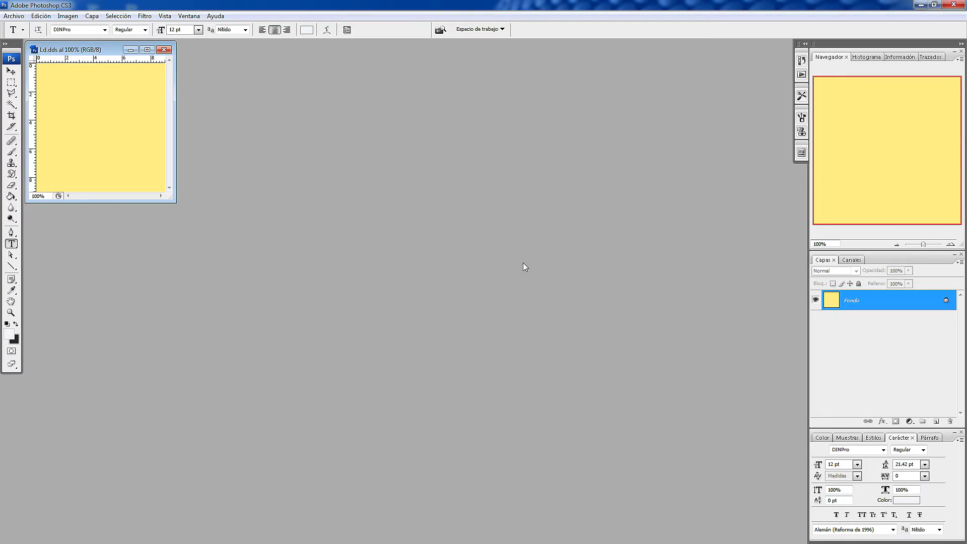
click(953, 5)
double_click(462, 299)
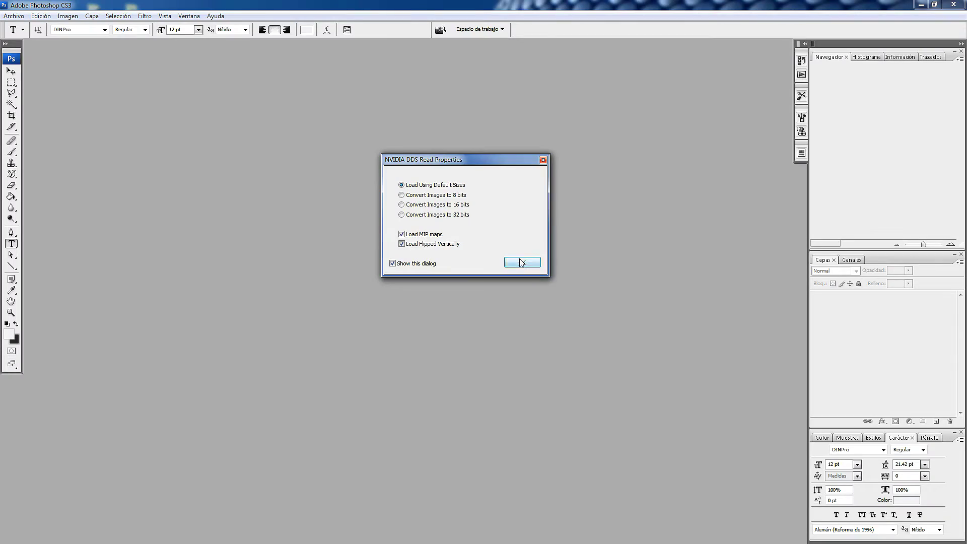
click(521, 263)
click(953, 5)
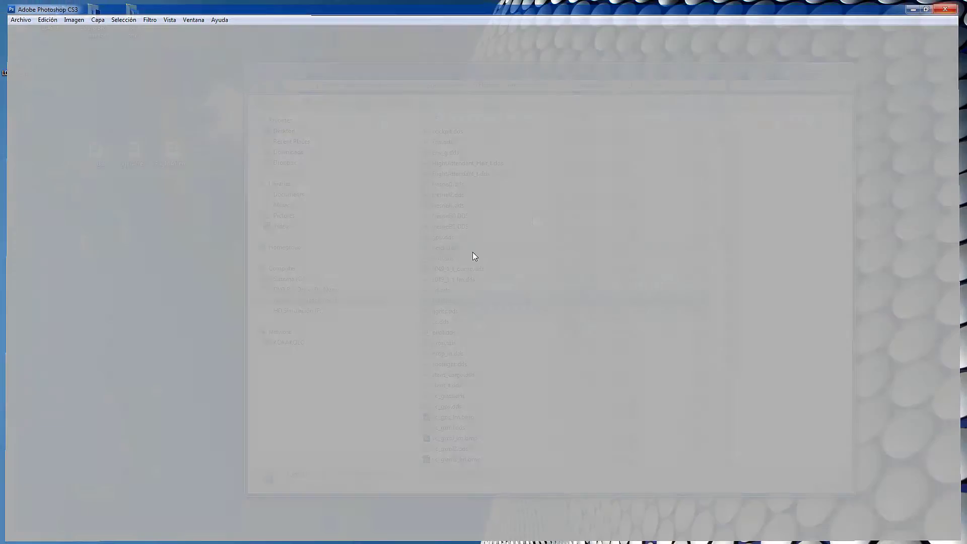
View lights.dds and Ls.dds in Photoshop using default DDS read options, returning to the texture folder each time.
double_click(456, 314)
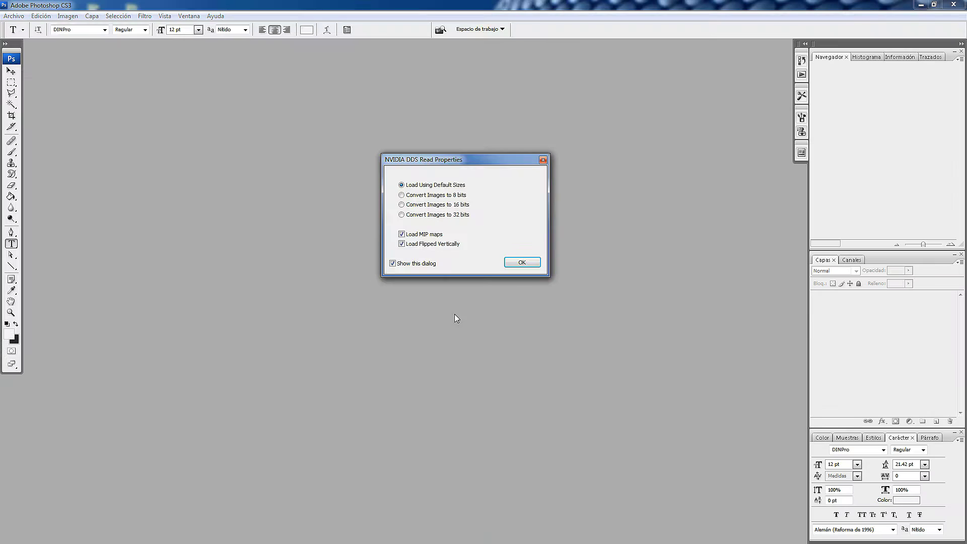
click(517, 264)
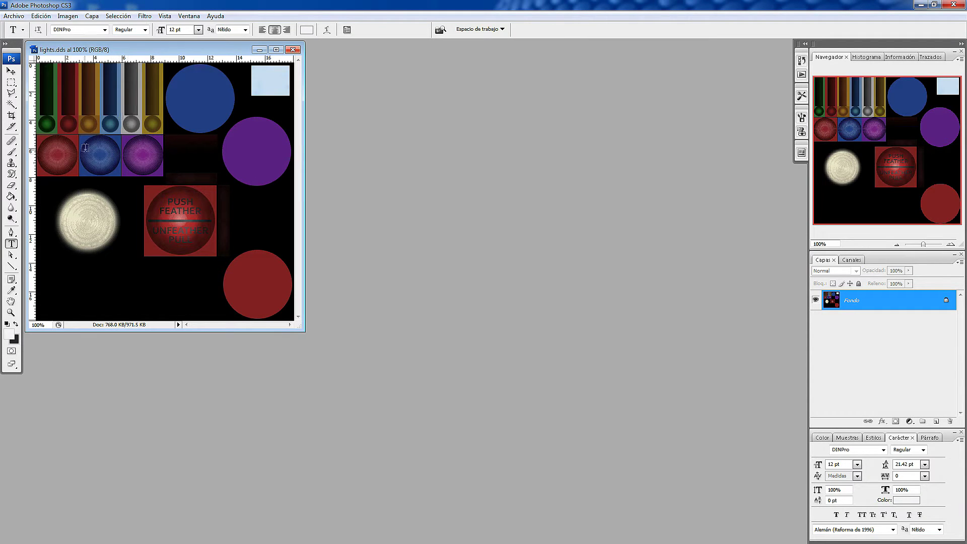
click(953, 5)
double_click(452, 322)
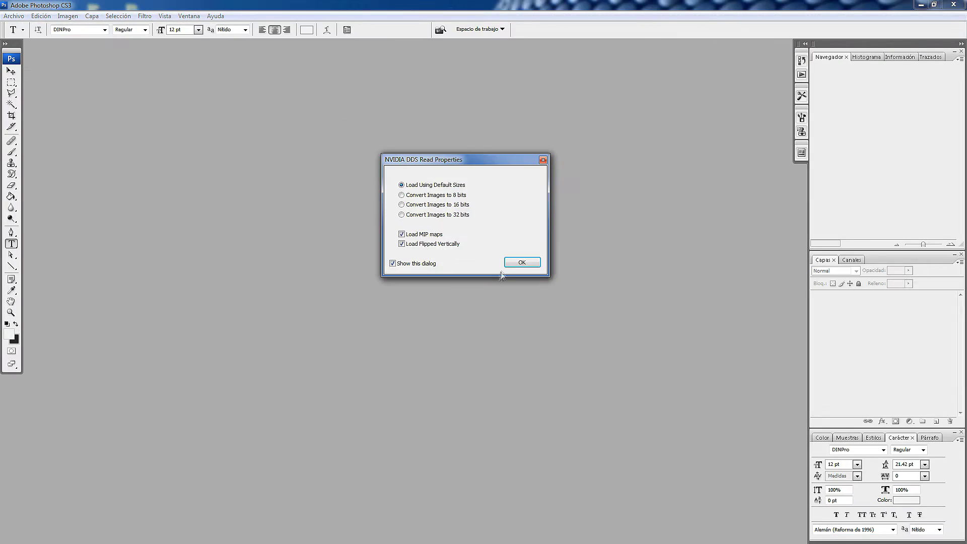
click(508, 263)
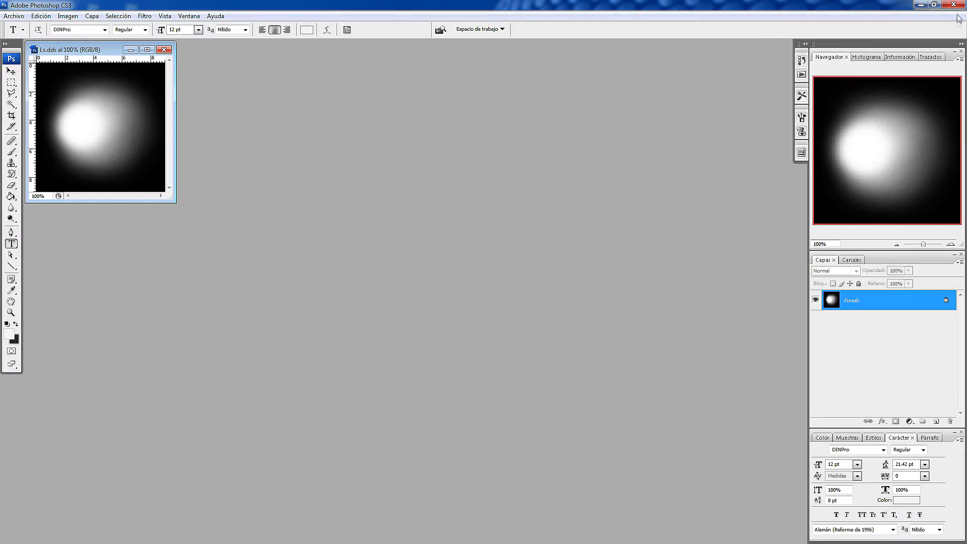
click(953, 5)
View the pilot texture pilot.dds and the propeller texture prop.dds in Photoshop at default sizes, closing it after each.
scroll(498, 343, down, 3)
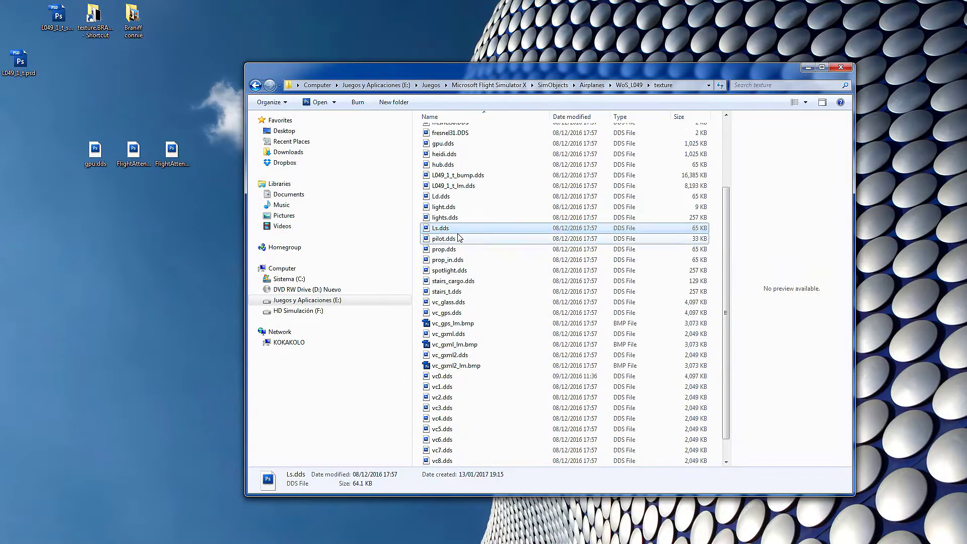
double_click(443, 238)
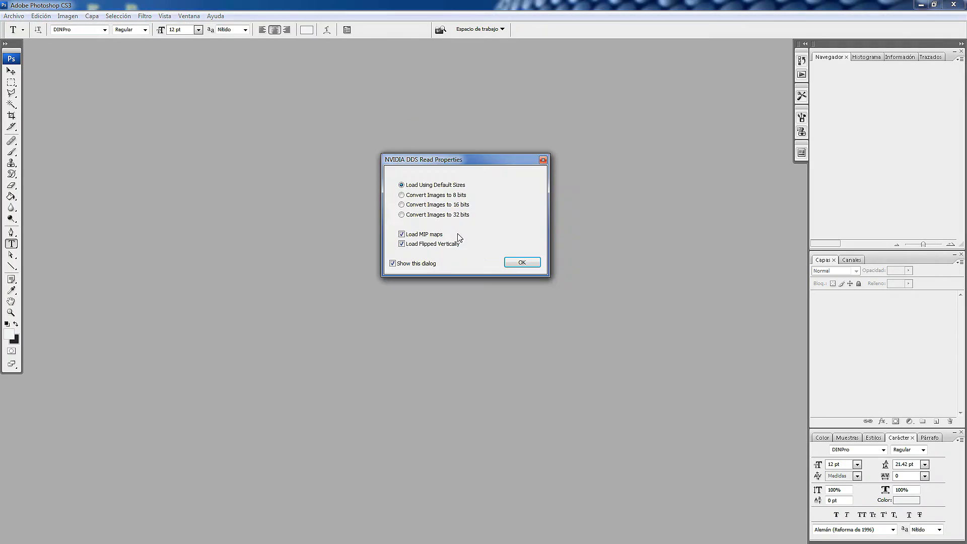
click(516, 262)
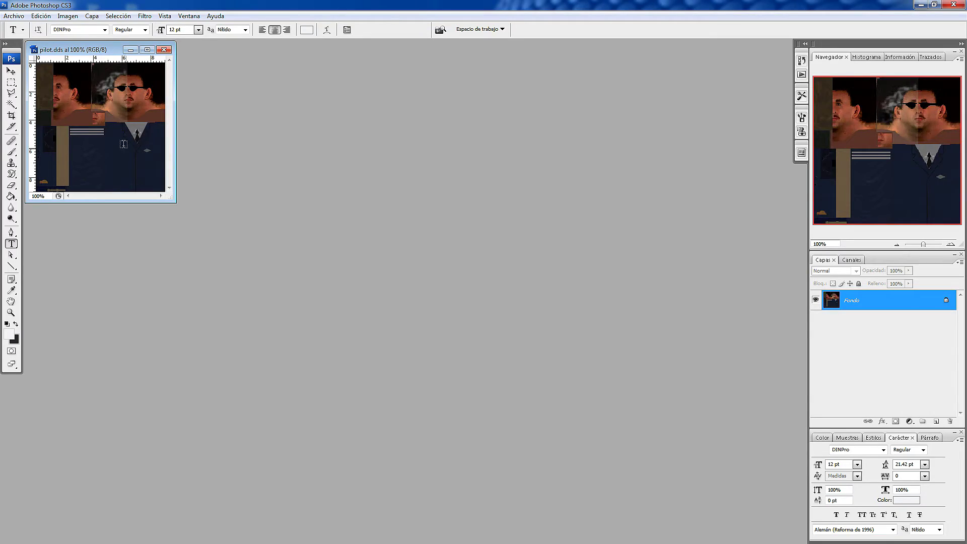
click(952, 5)
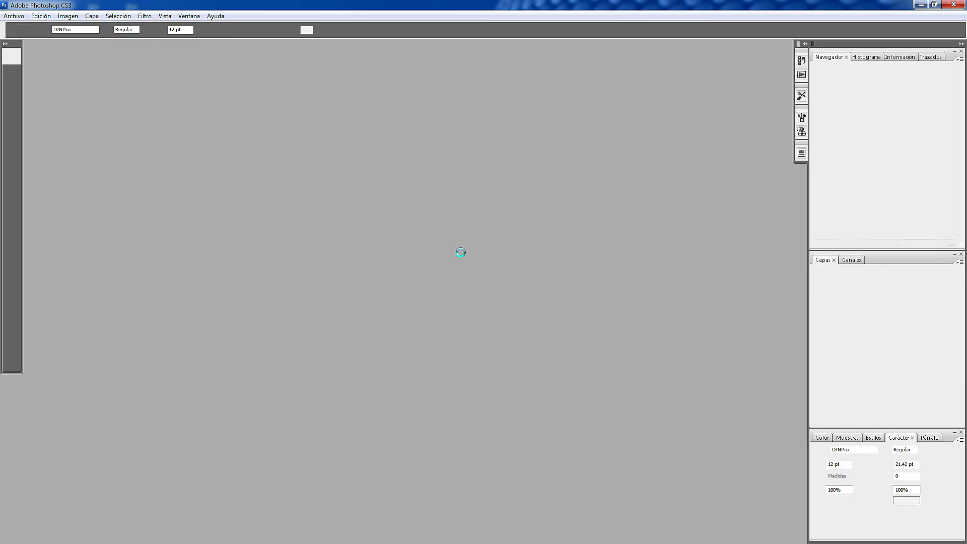
click(513, 262)
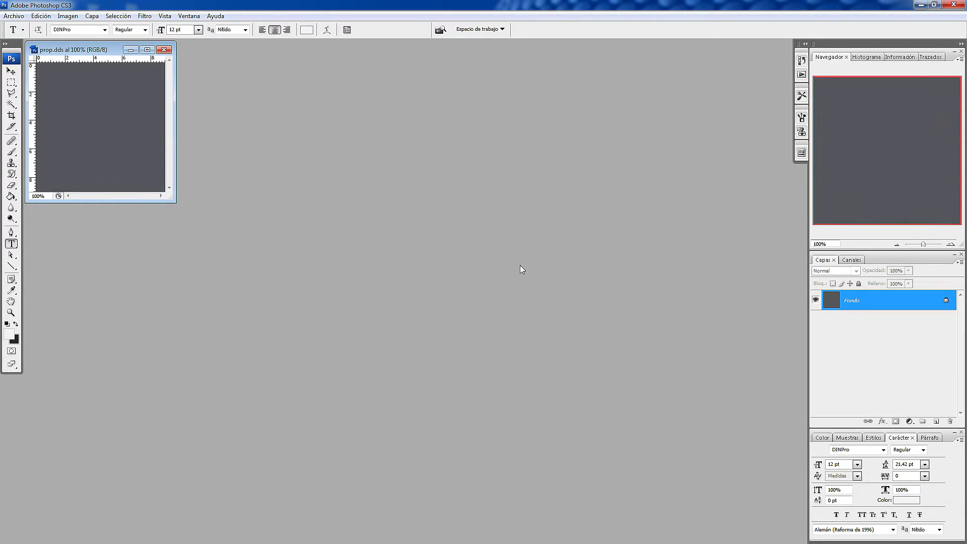
click(953, 5)
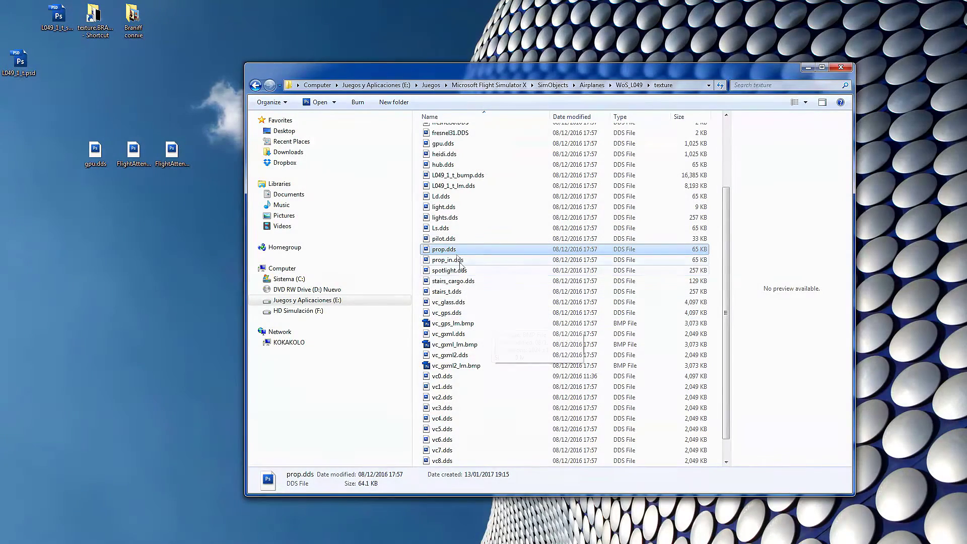
View prop_in.dds and spotlight.dds in Photoshop with default DDS read options, closing it after each.
double_click(458, 259)
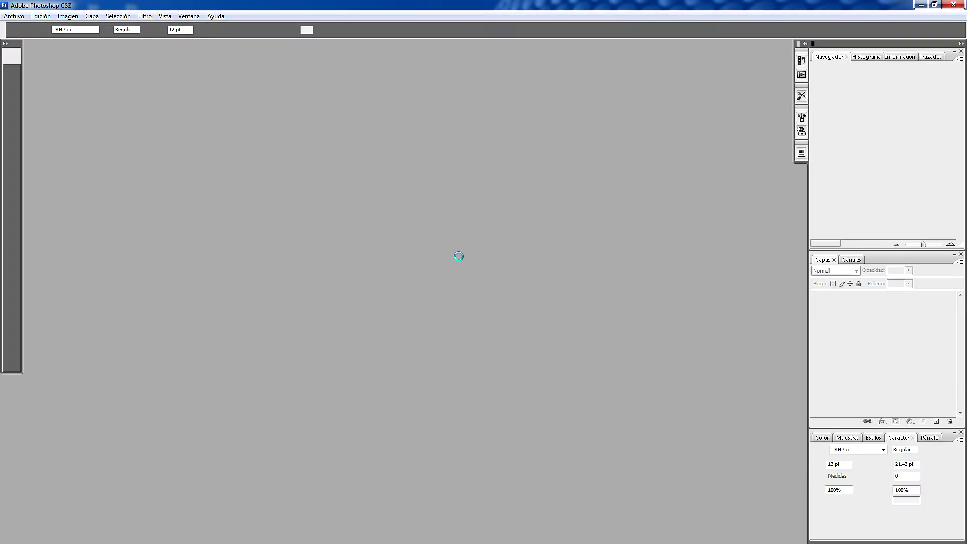
click(523, 262)
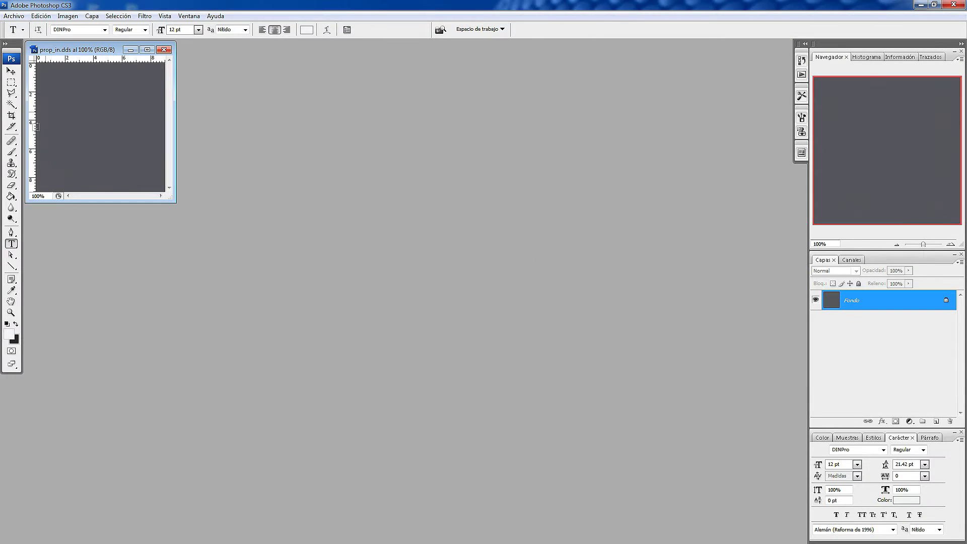
click(953, 5)
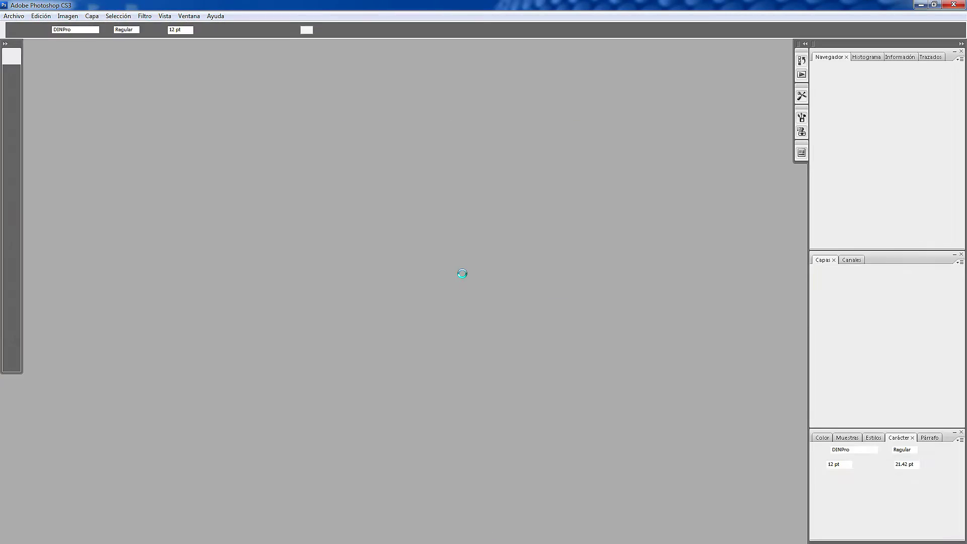
click(510, 264)
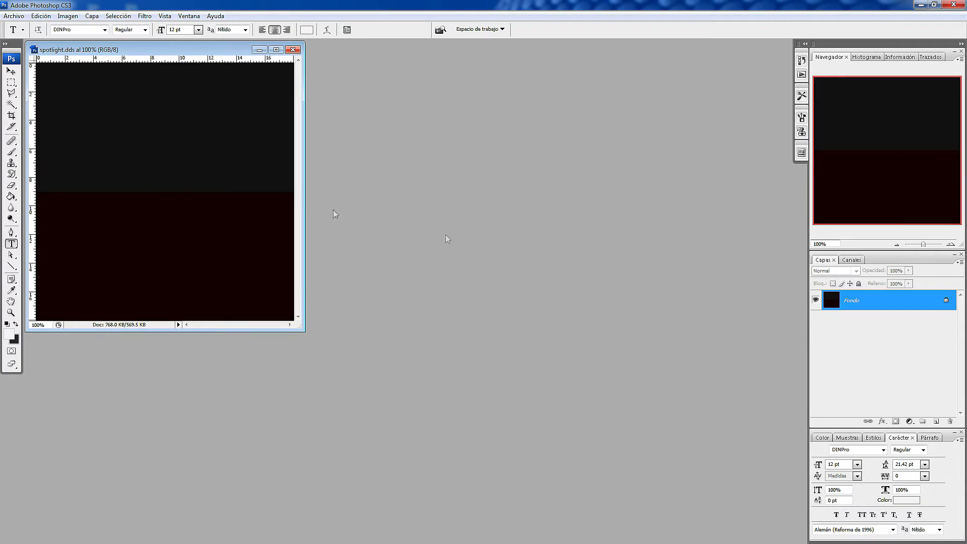
click(953, 5)
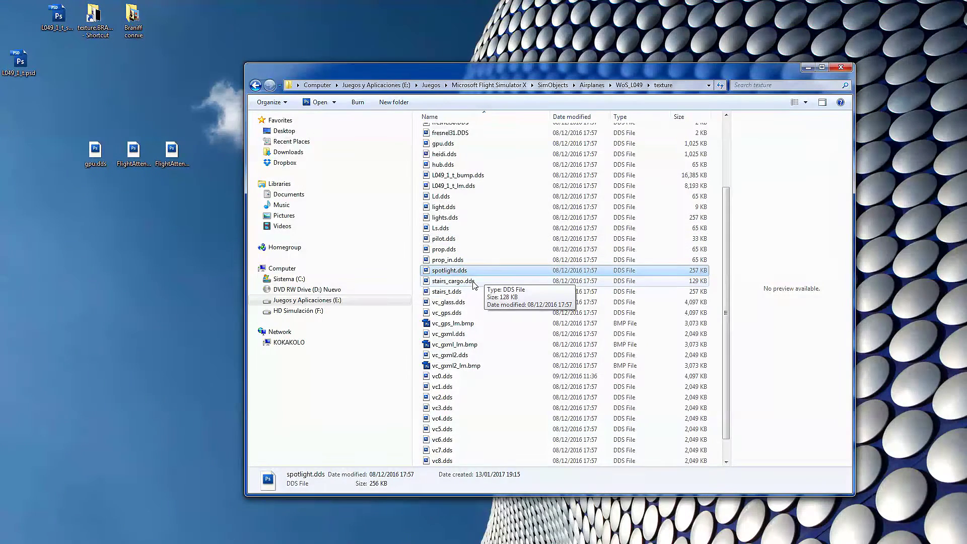
View stairs_cargo.dds in Photoshop using default DDS read options and return to the texture folder.
click(473, 282)
double_click(474, 282)
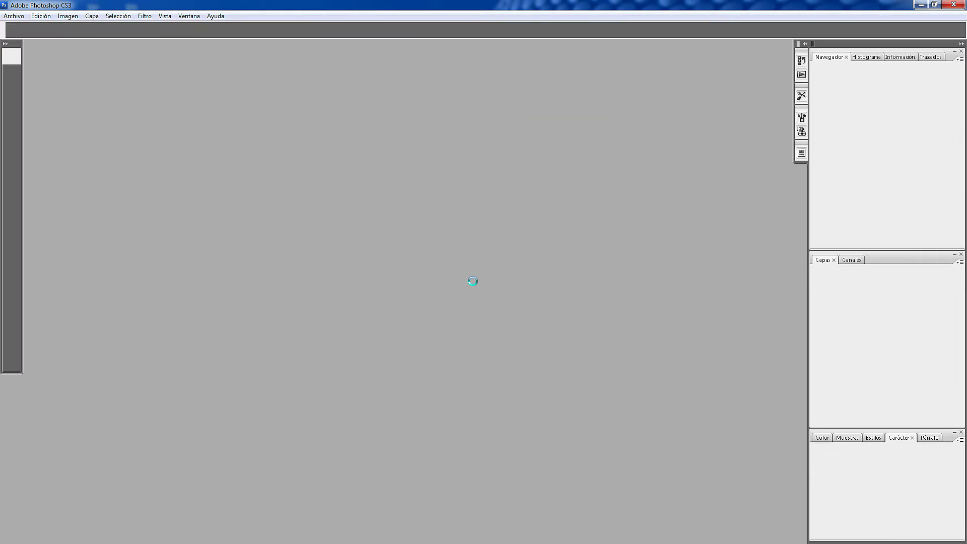
click(520, 262)
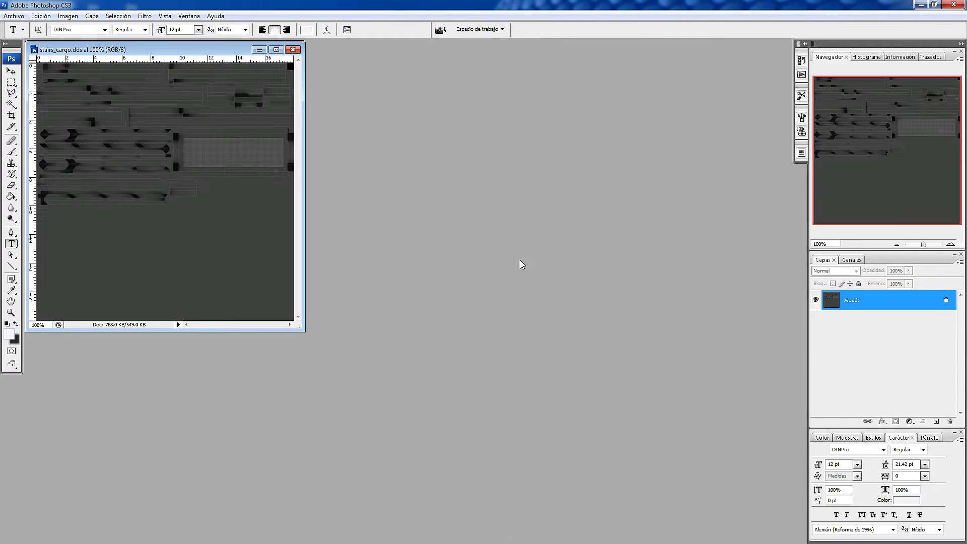
click(953, 5)
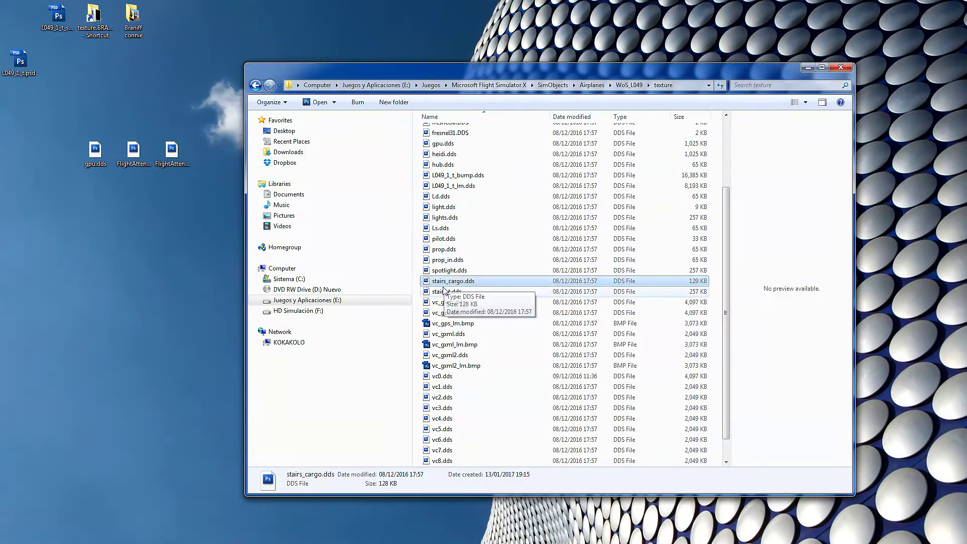
View stairs_t.dds in Photoshop, close it and copy the file to the desktop.
double_click(443, 289)
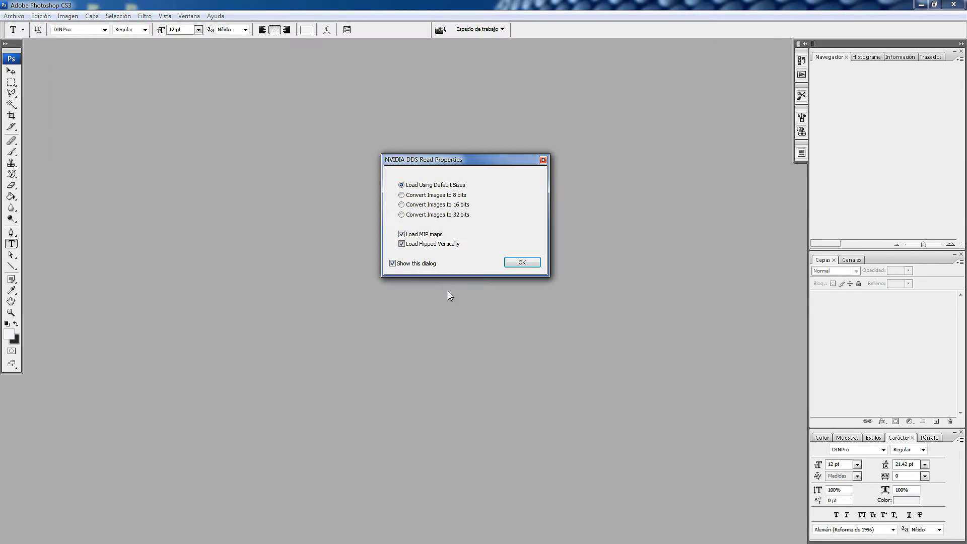
click(506, 260)
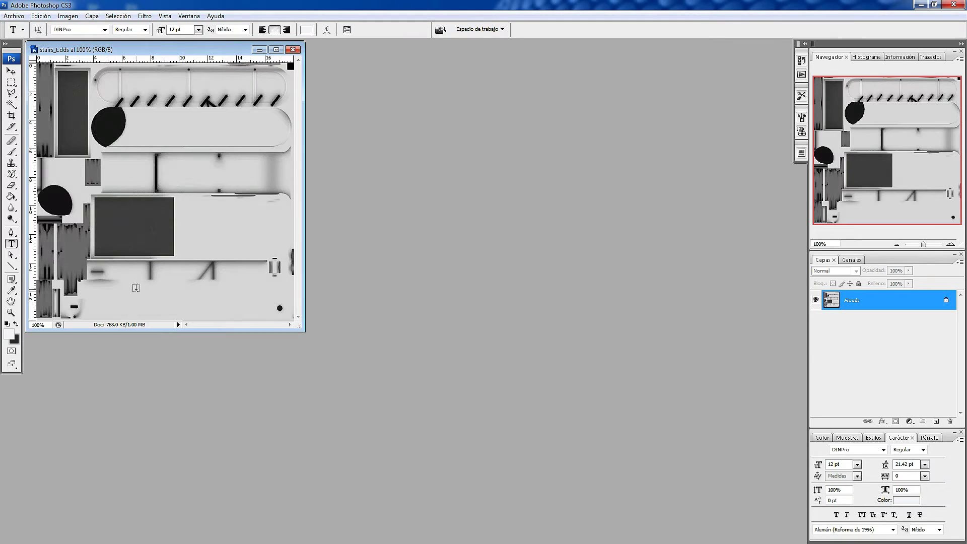
key(ctrl+w)
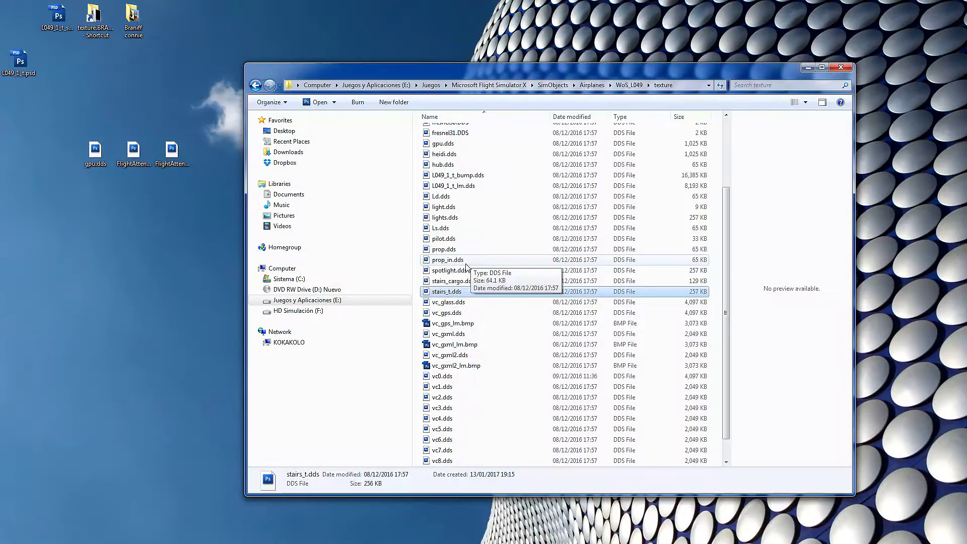
click(439, 293)
drag(440, 293, 96, 232)
Preview vc_gps_lm.bmp in the texture folder and view vc_gps.dds in Photoshop with default DDS read options.
click(455, 323)
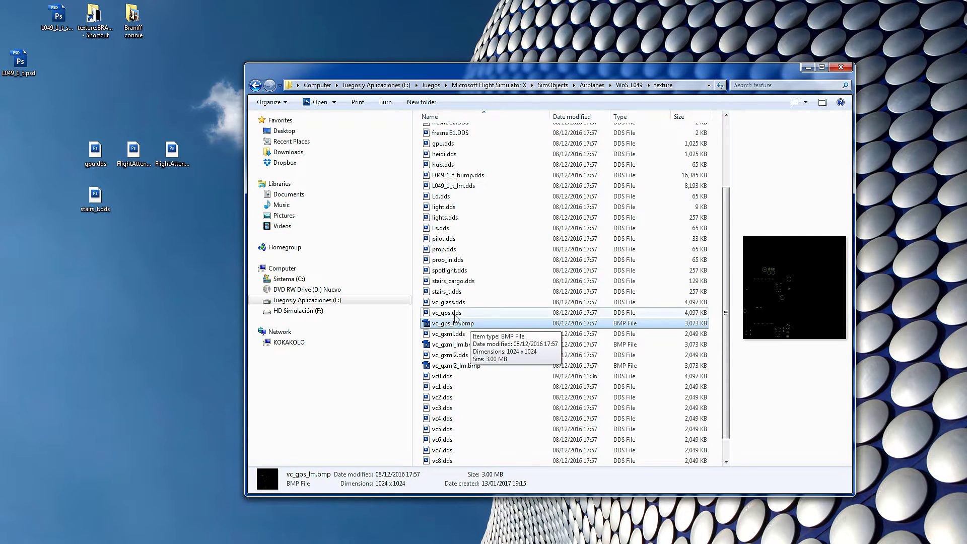
click(456, 313)
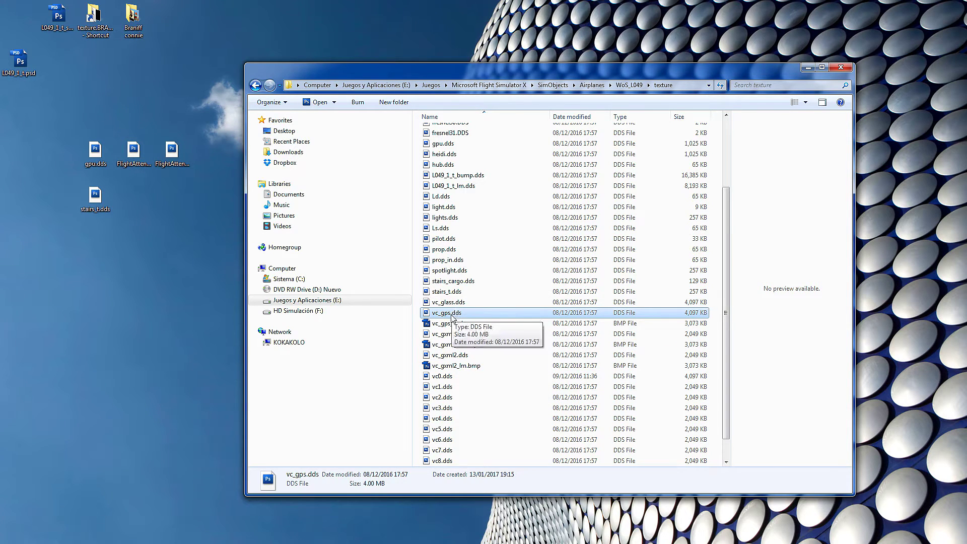
double_click(452, 313)
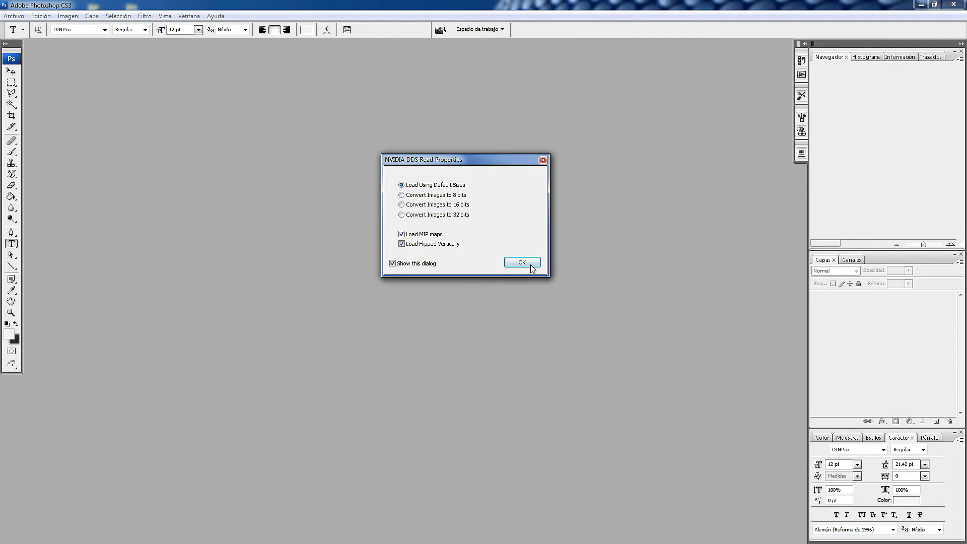
click(521, 262)
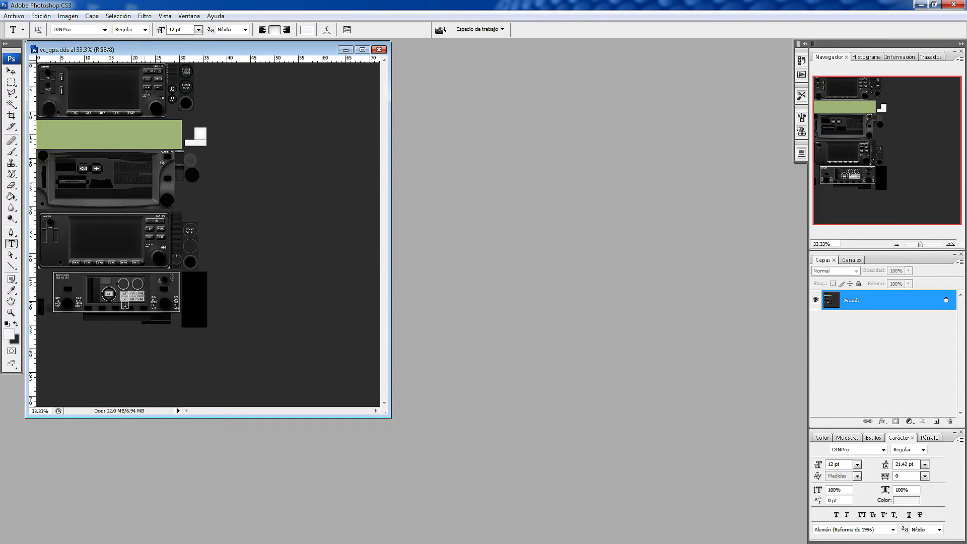
click(946, 7)
click(461, 323)
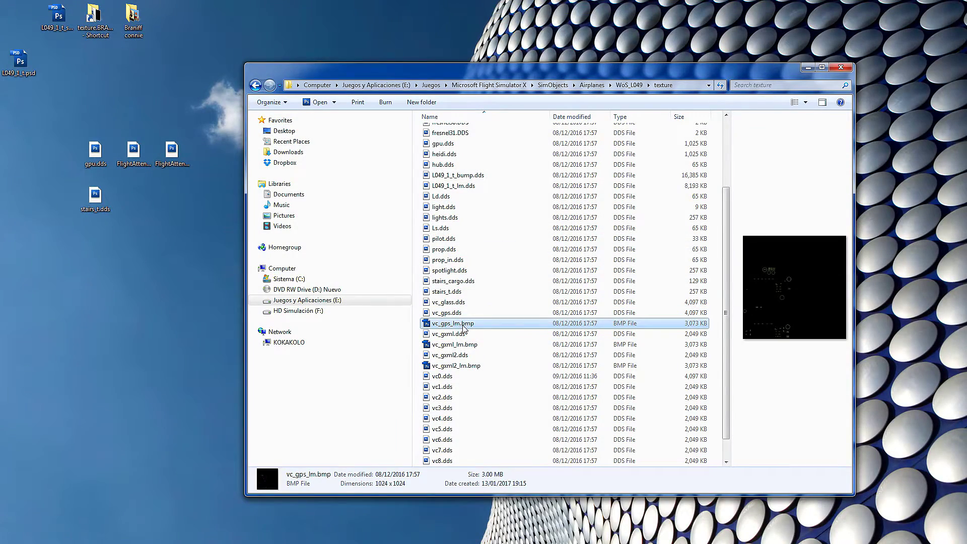
View the cockpit gauge texture vc_gxml.dds and its light map vc_gxml_lm.bmp in Photoshop, closing it after each.
click(471, 334)
double_click(471, 335)
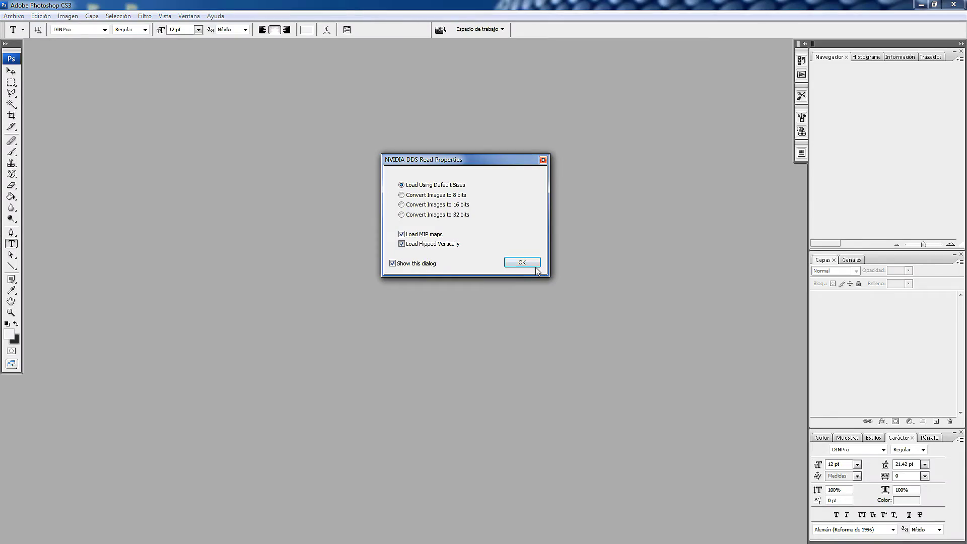
click(524, 263)
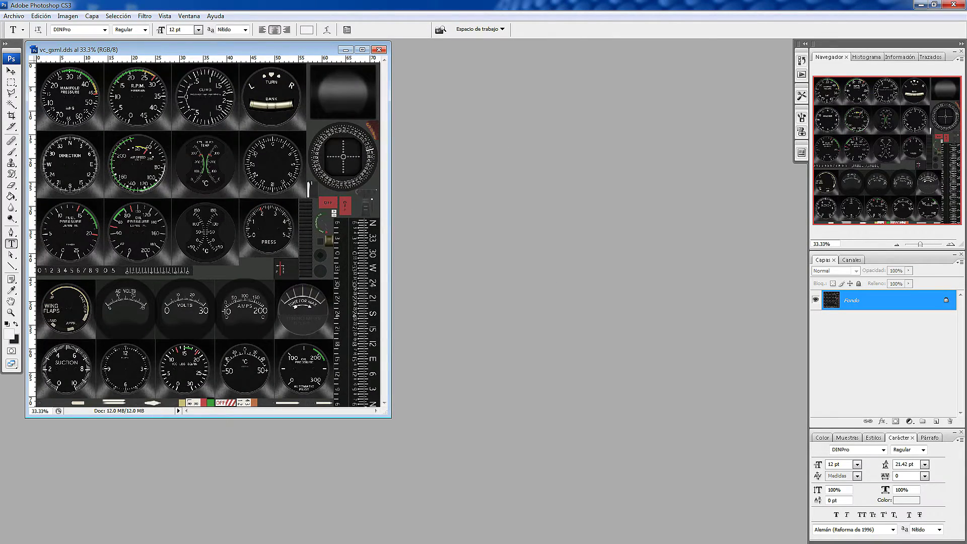
click(953, 5)
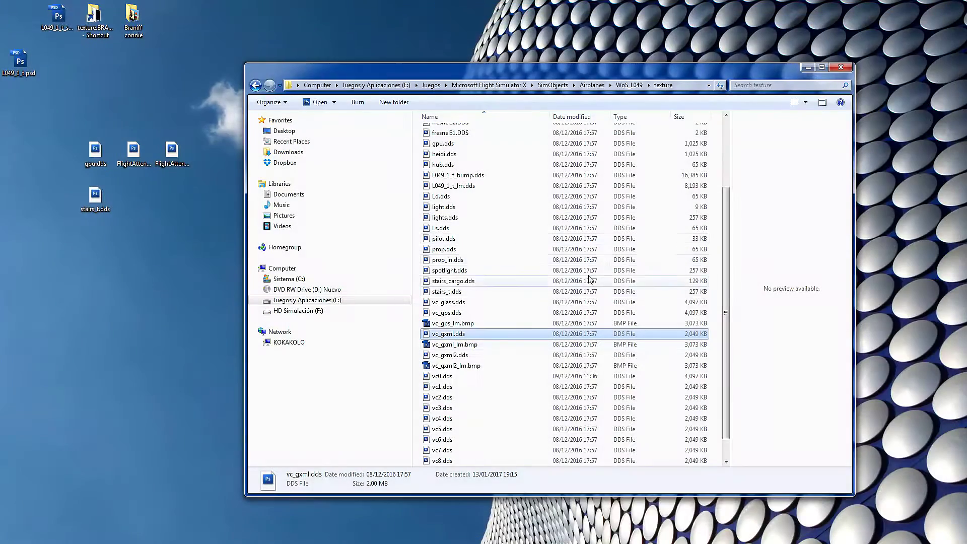
double_click(455, 344)
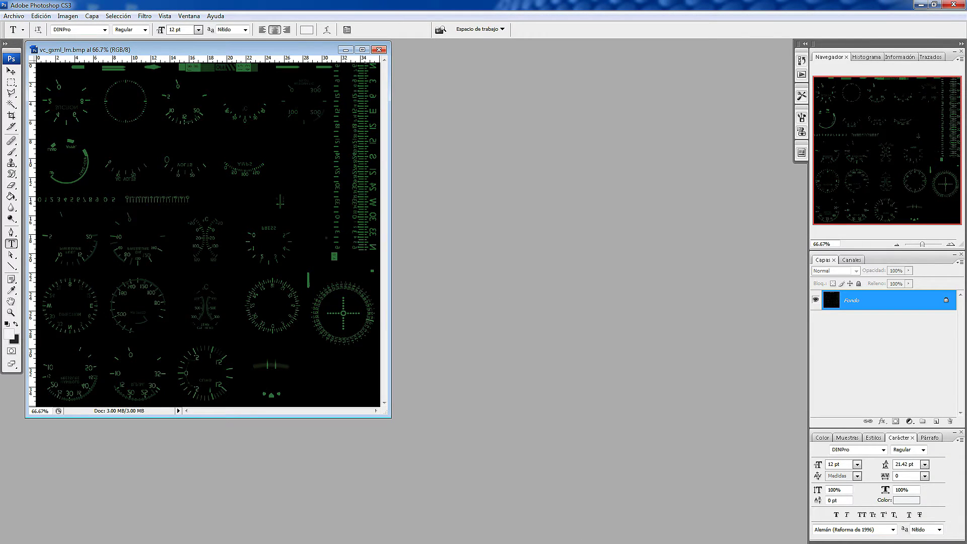
click(953, 5)
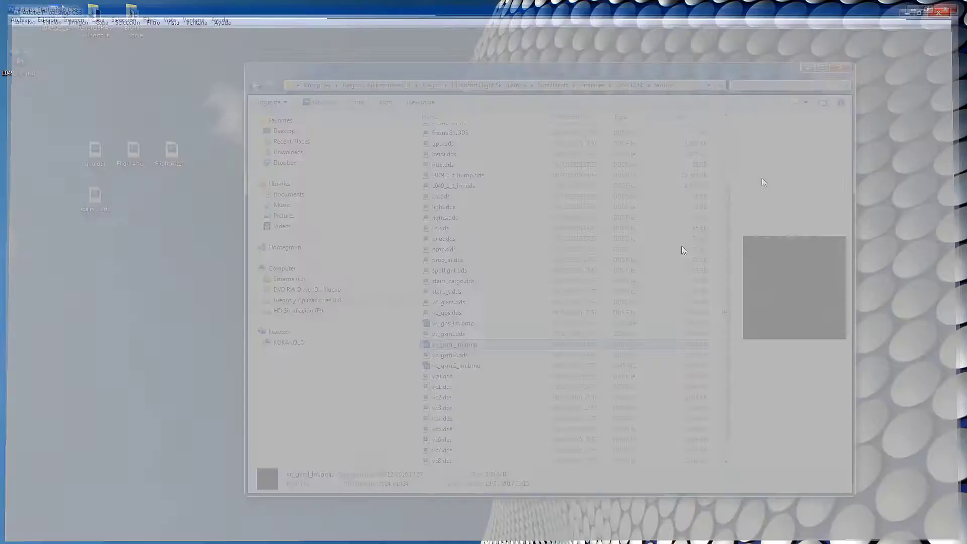
View vc_gxml2.dds in Photoshop with default DDS read options, close it and preview vc_gxml2_lm.bmp in the texture folder.
click(449, 354)
double_click(449, 355)
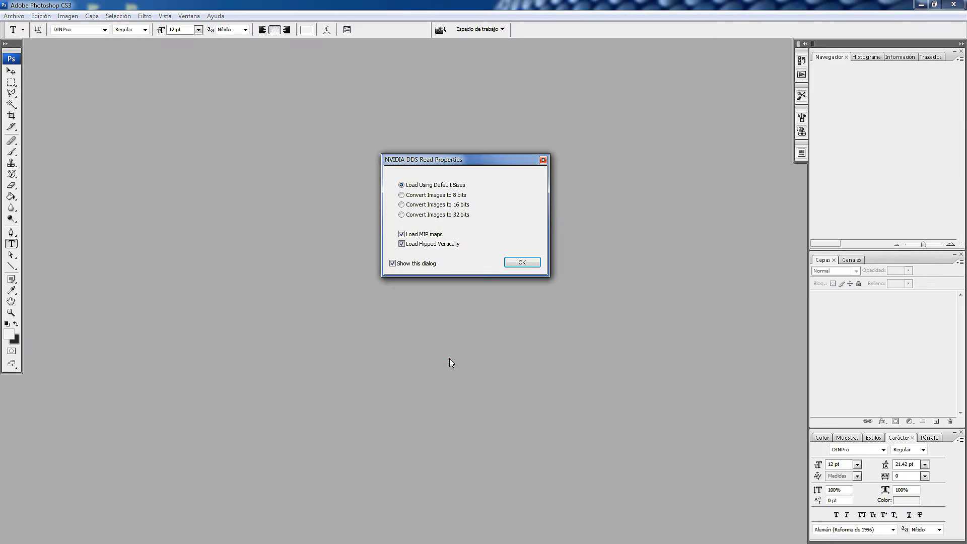
click(514, 263)
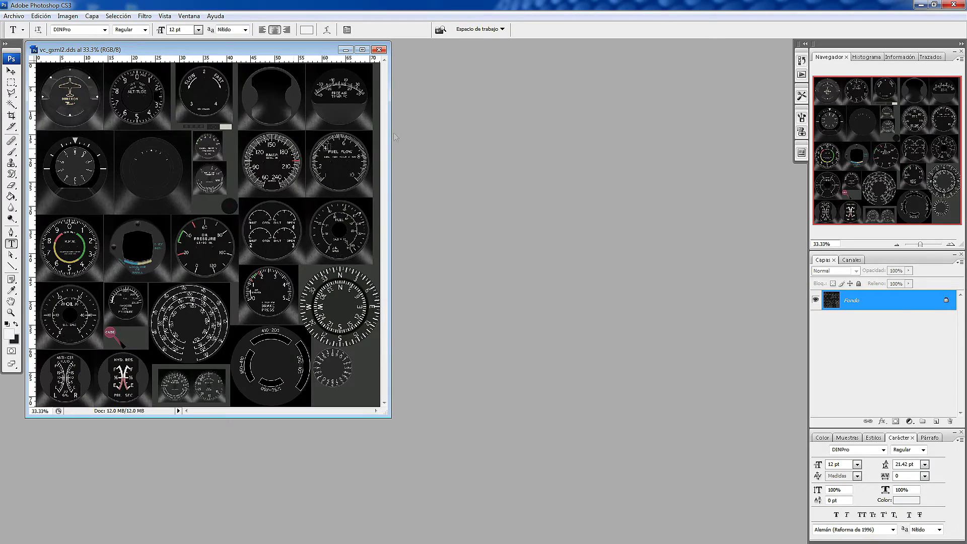
click(955, 5)
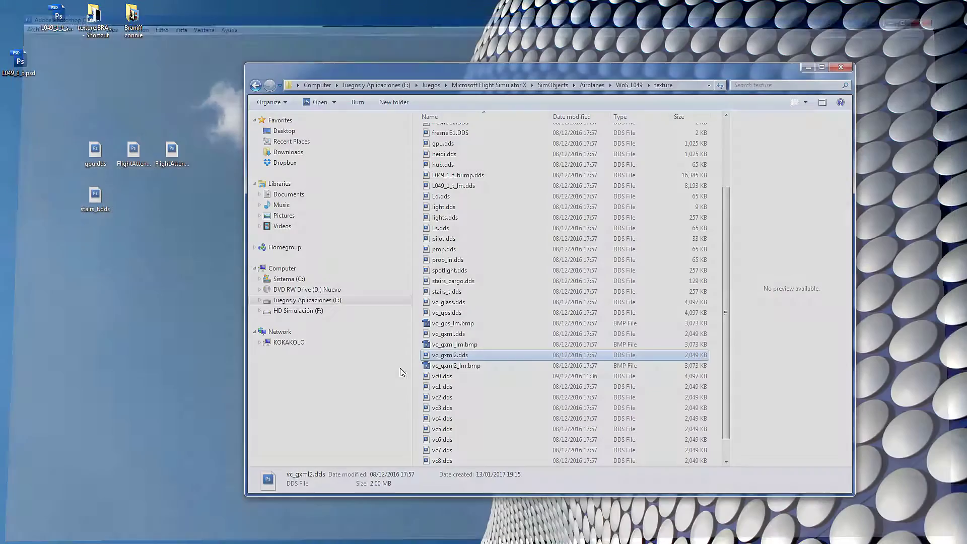
click(478, 366)
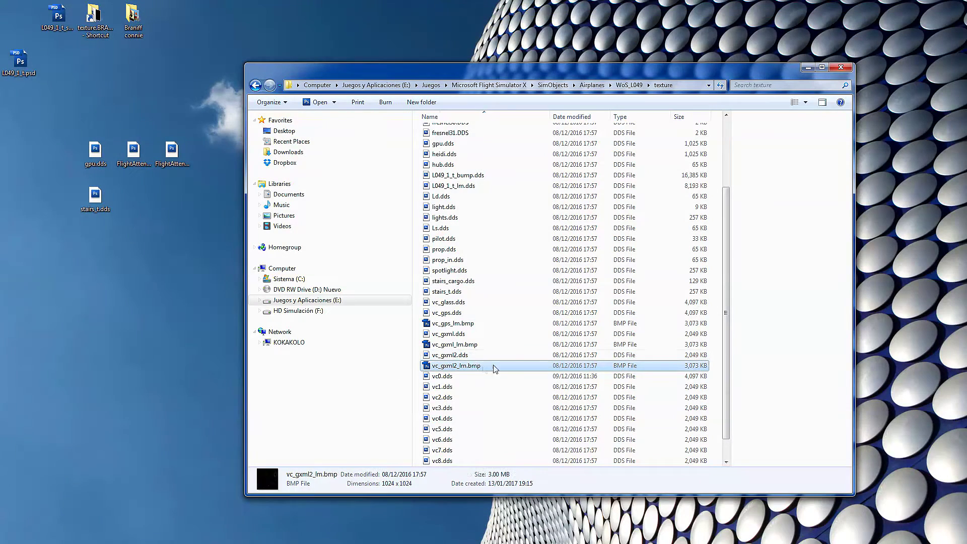
View the cockpit panel texture vc0.dds in Photoshop with default DDS read options and return to the texture folder.
click(451, 377)
scroll(452, 381, down, 1)
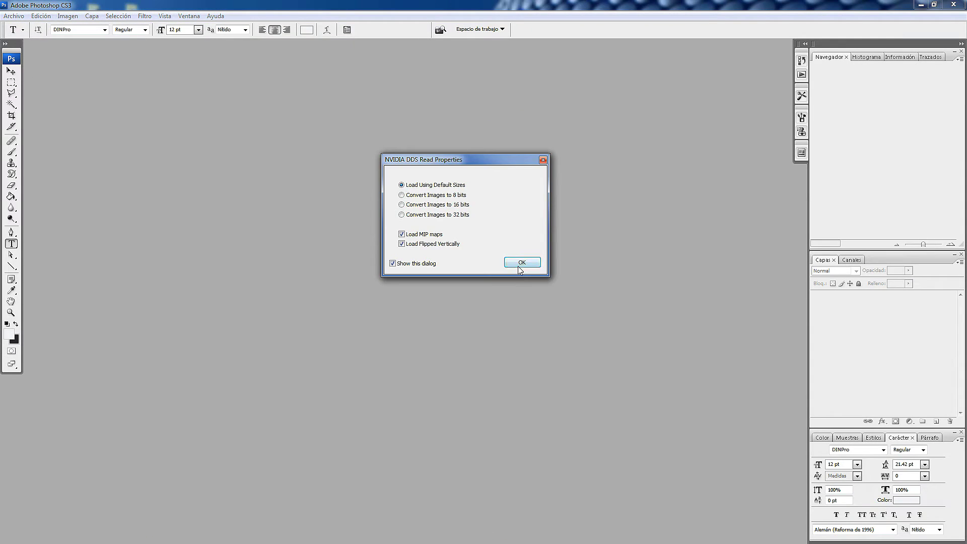
click(520, 265)
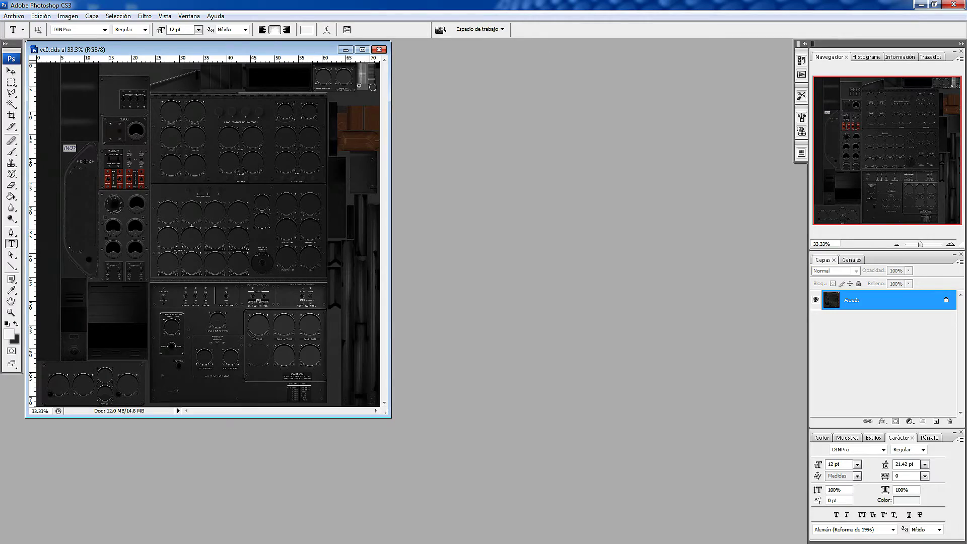
click(960, 6)
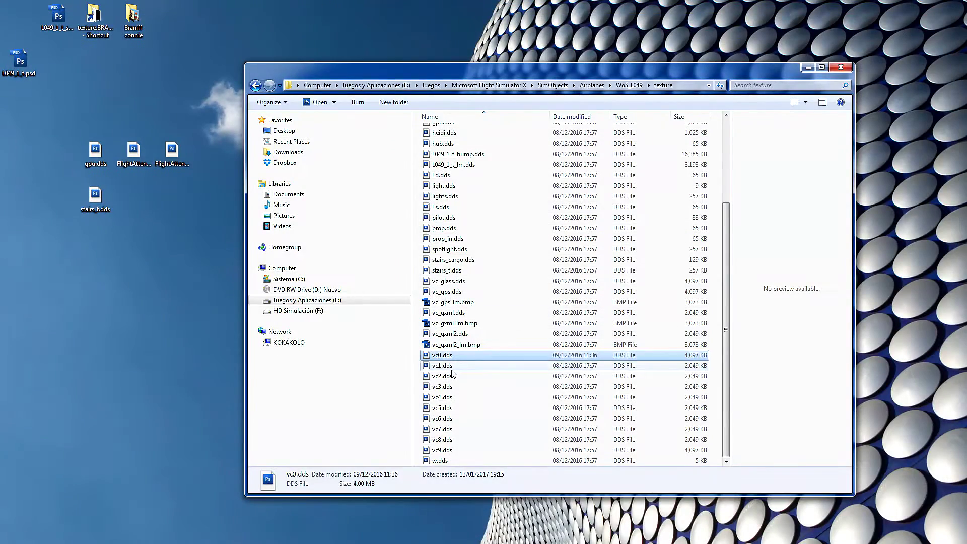
View vc1.dds in Photoshop with default DDS read options, enlarge its document window to examine the texture, and close it.
double_click(451, 367)
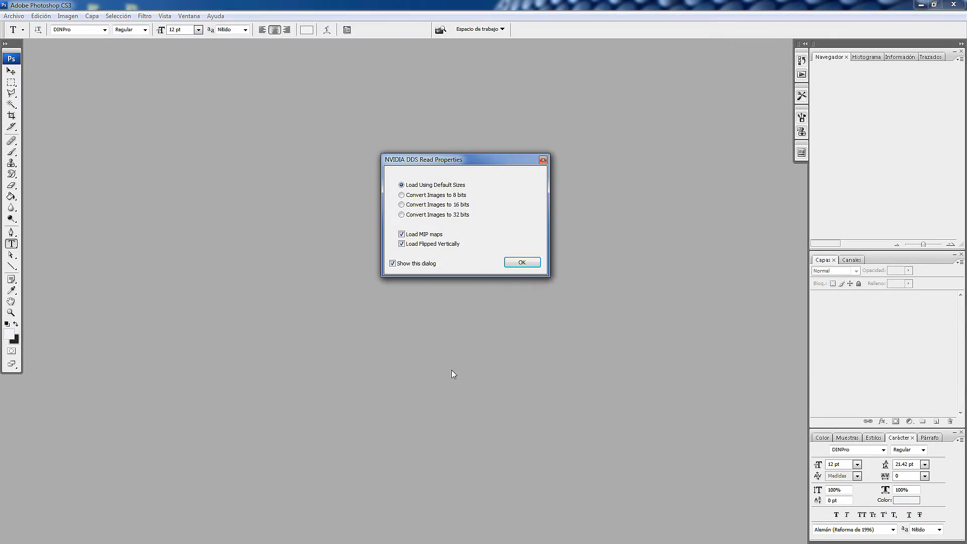
click(511, 263)
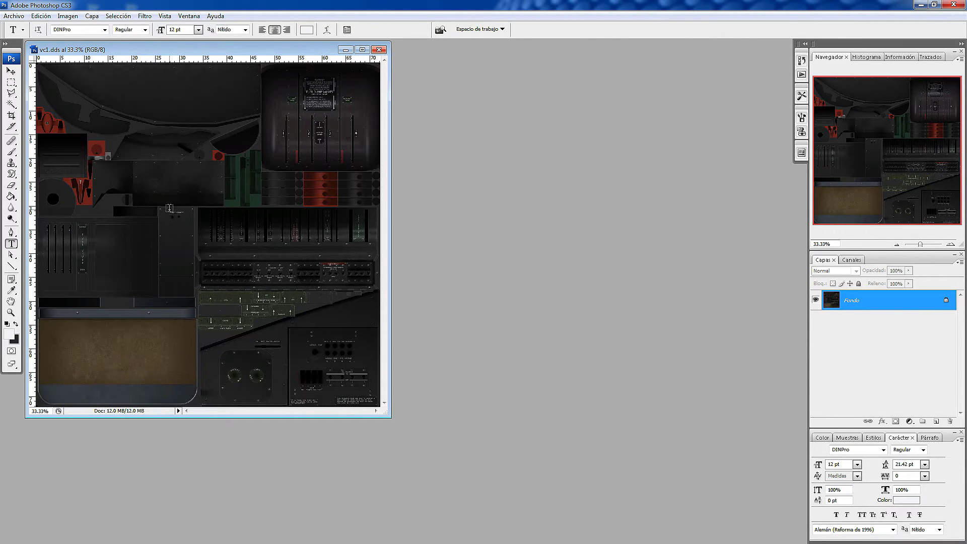
drag(386, 415, 533, 505)
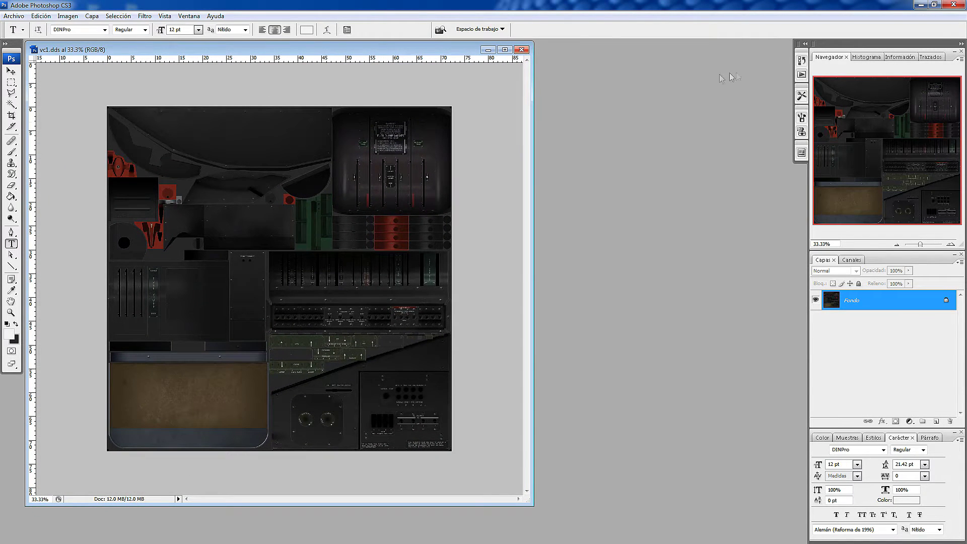
click(952, 9)
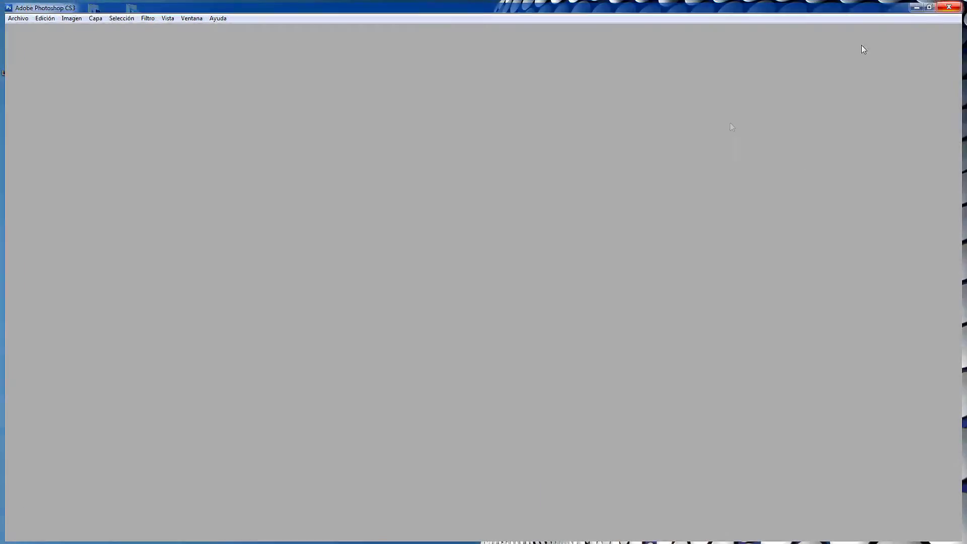
View vc0.dds once more in Photoshop with default DDS read options and close it.
double_click(456, 356)
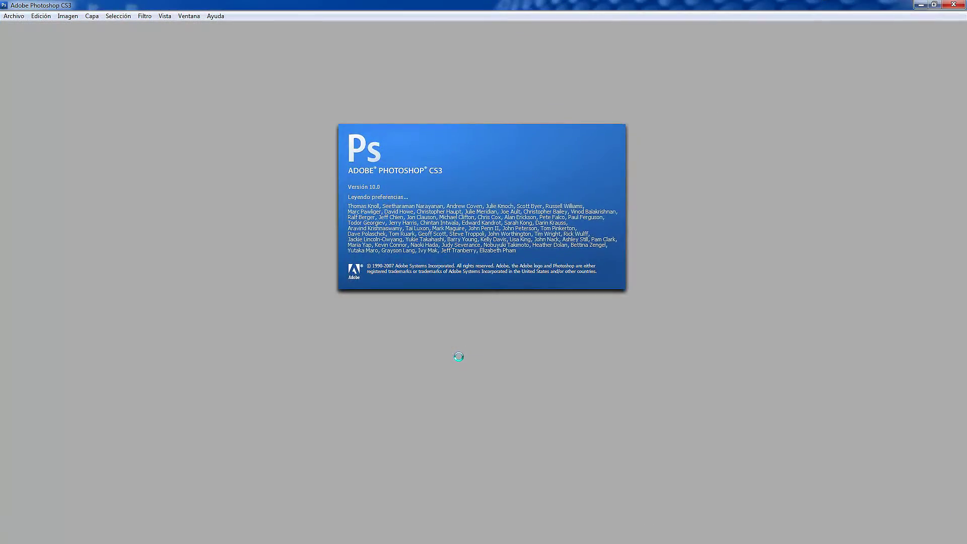
click(521, 258)
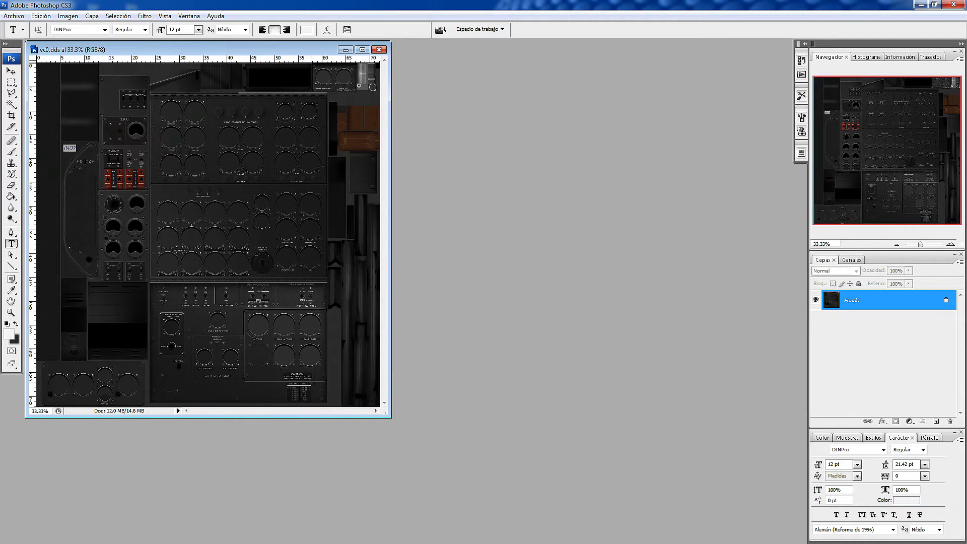
click(956, 6)
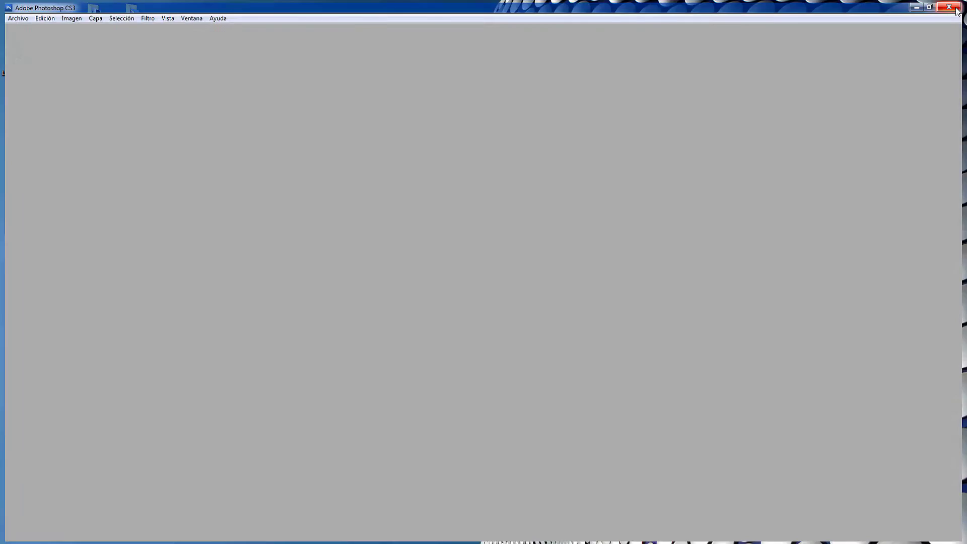
View the cockpit textures vc3.dds and vc4.dds in Photoshop with default DDS read options, closing the program after each.
click(438, 378)
click(445, 387)
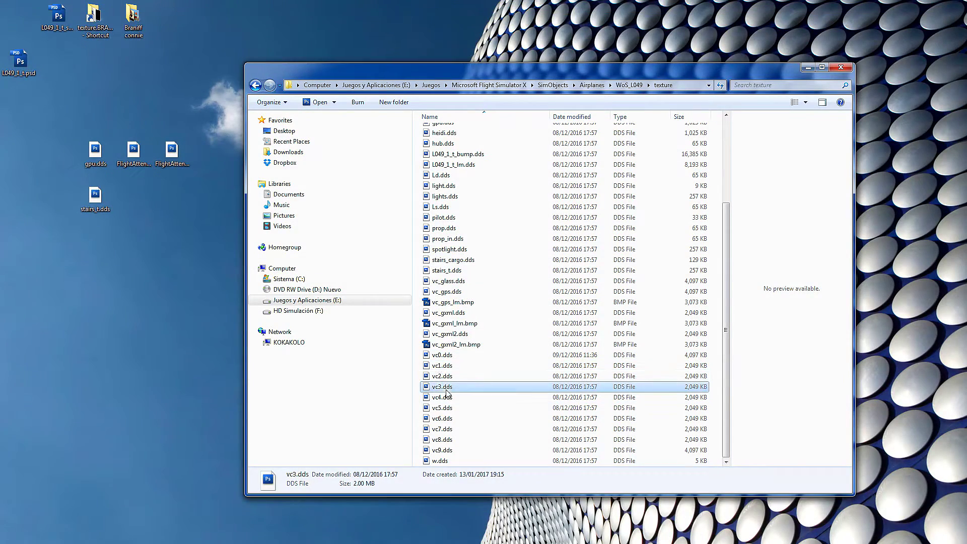
double_click(459, 388)
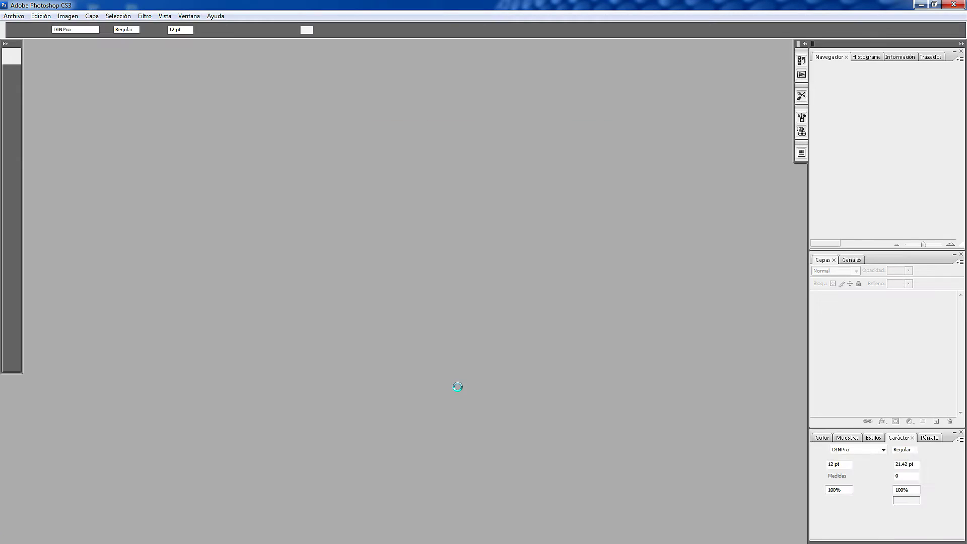
click(506, 262)
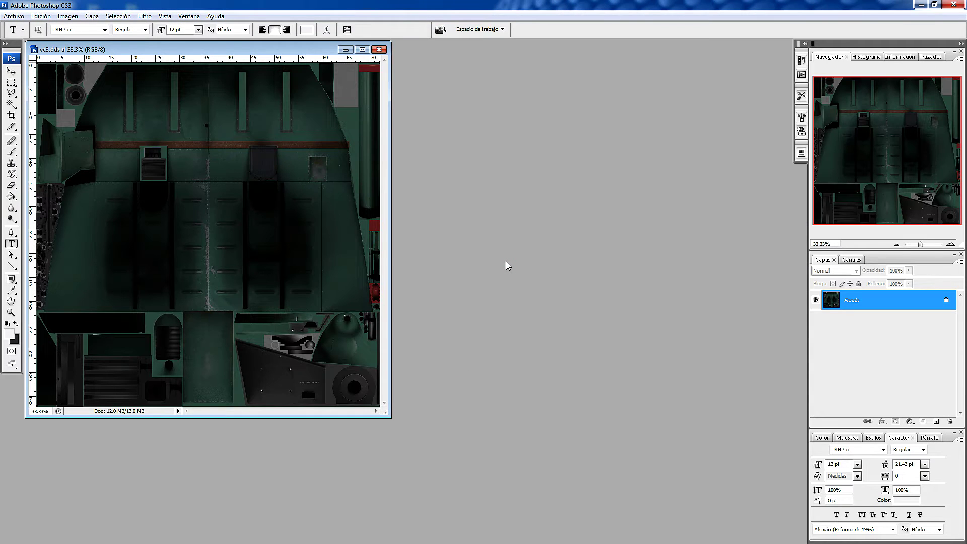
click(953, 5)
double_click(448, 388)
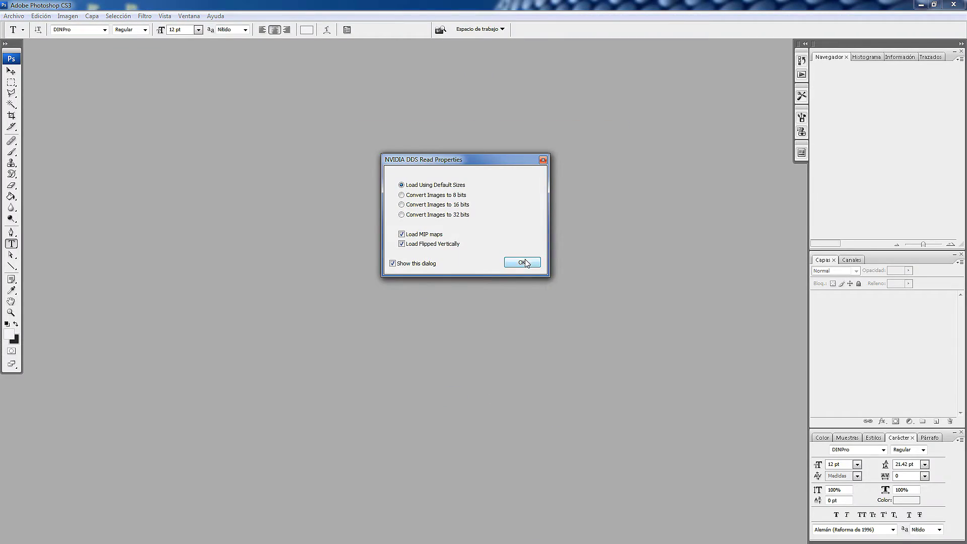
click(533, 269)
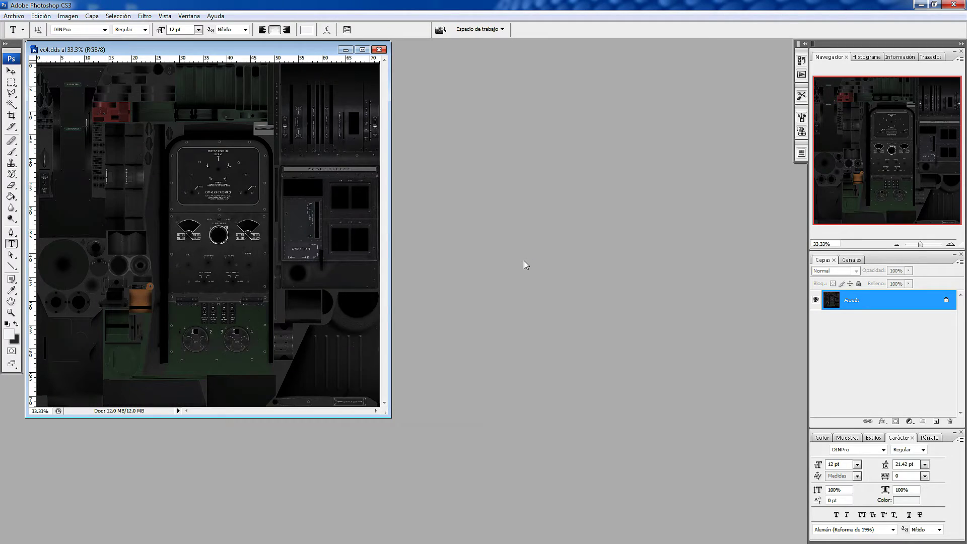
click(952, 5)
View the cockpit textures vc5.dds and vc6.dds in Photoshop with default DDS read options, closing the program after each.
double_click(466, 405)
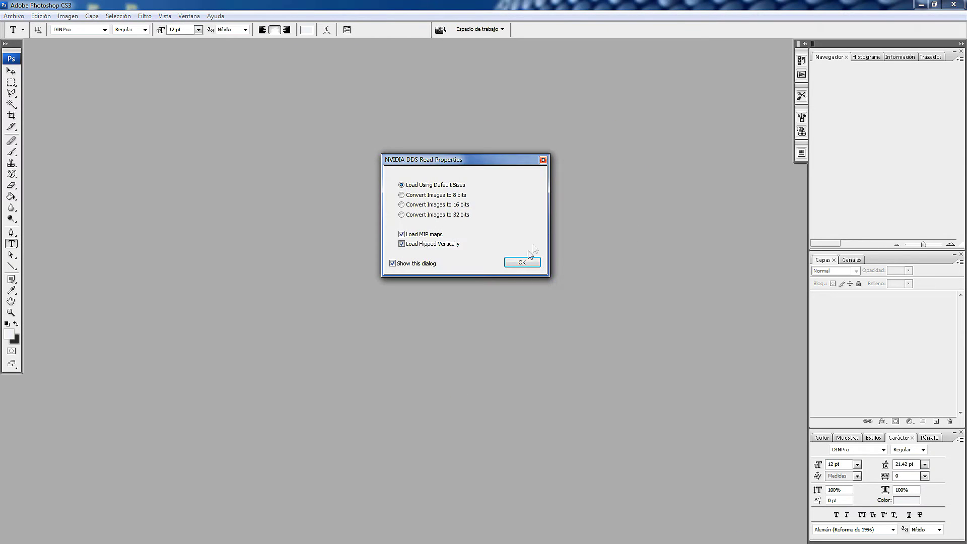
click(523, 262)
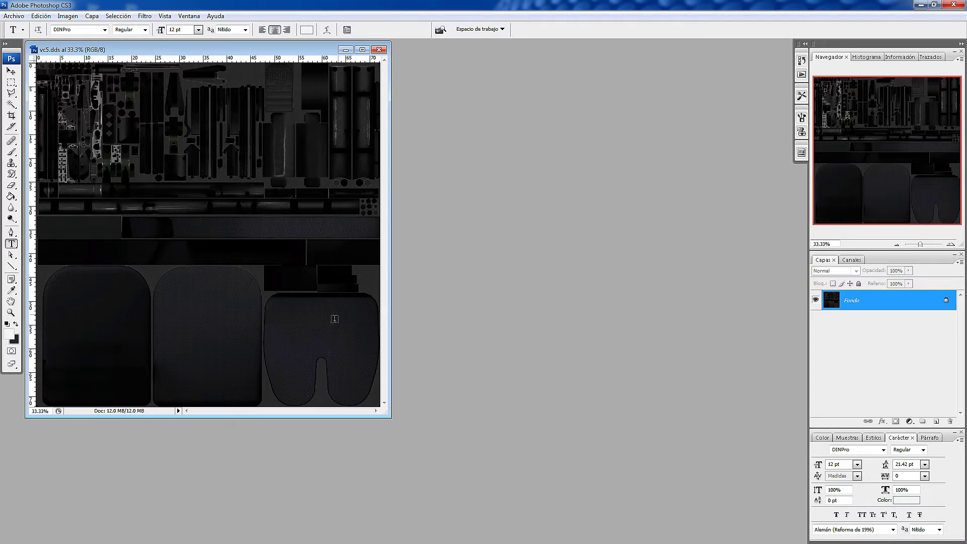
click(952, 5)
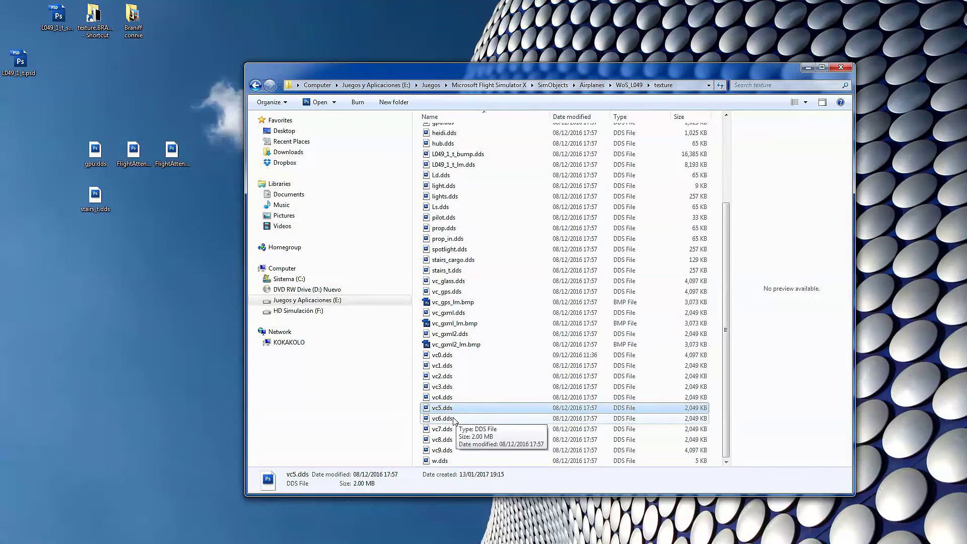
double_click(453, 418)
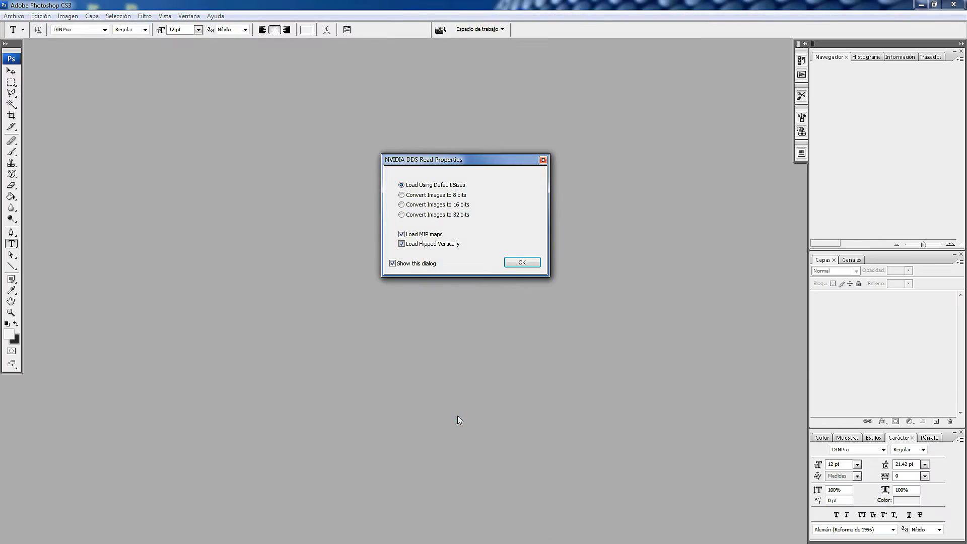
click(517, 263)
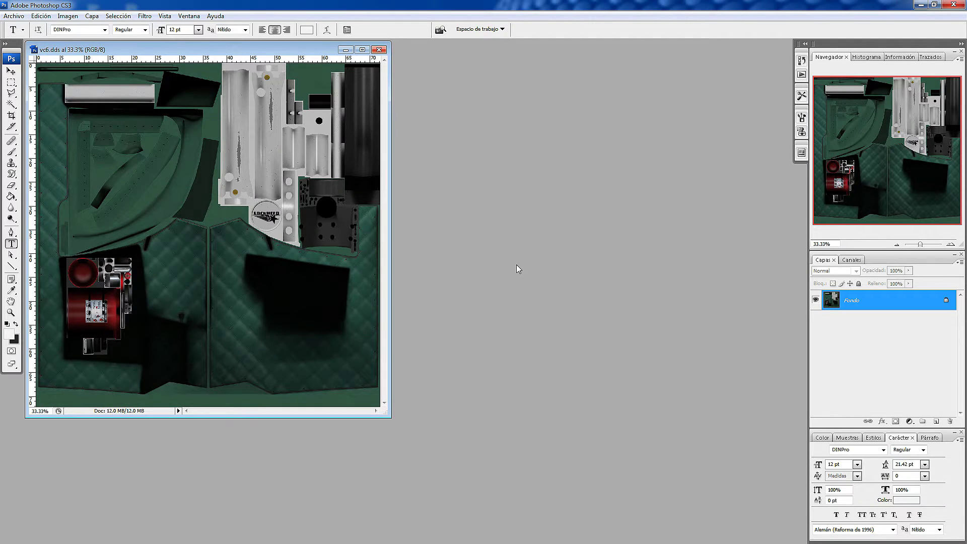
click(952, 5)
View the cockpit textures vc7.dds and vc8.dds in Photoshop with default DDS read options, closing the program after each.
double_click(442, 429)
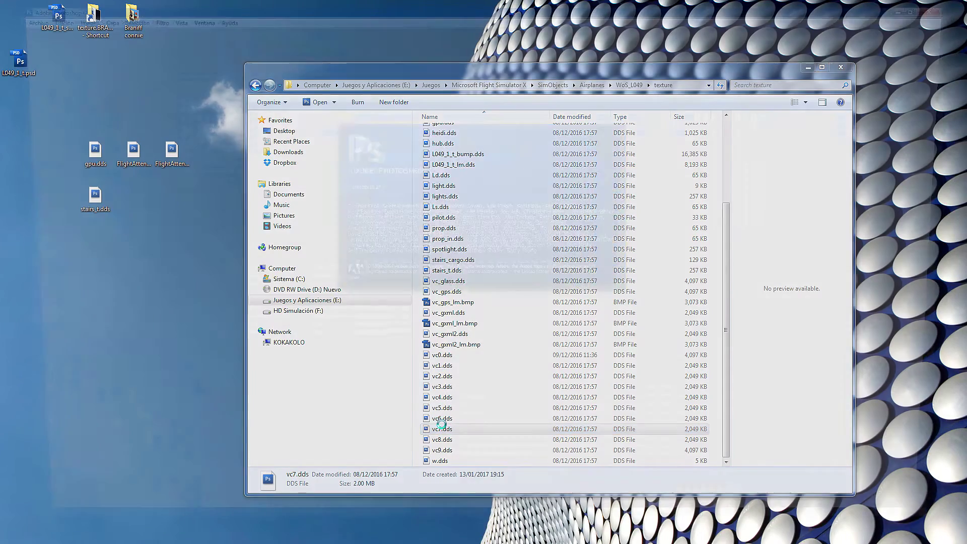
click(532, 263)
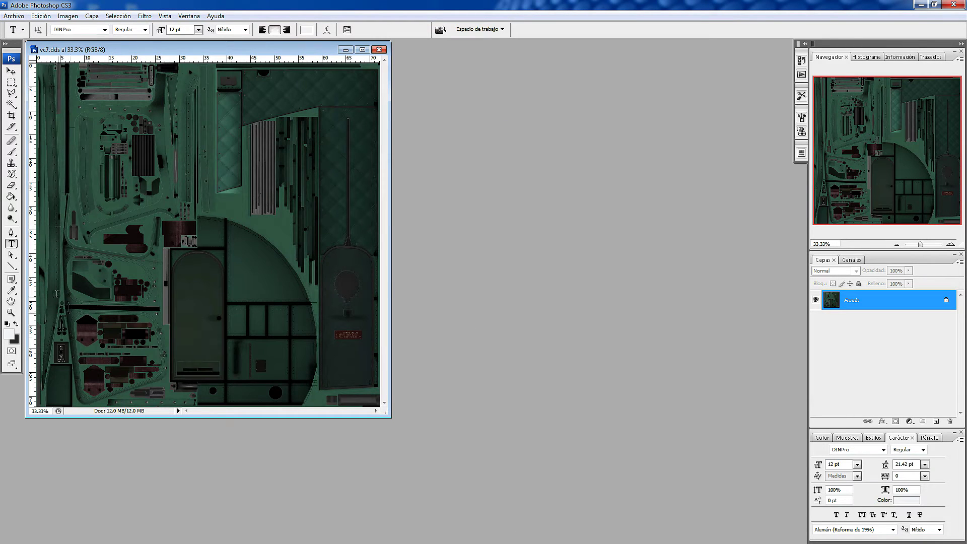
click(953, 5)
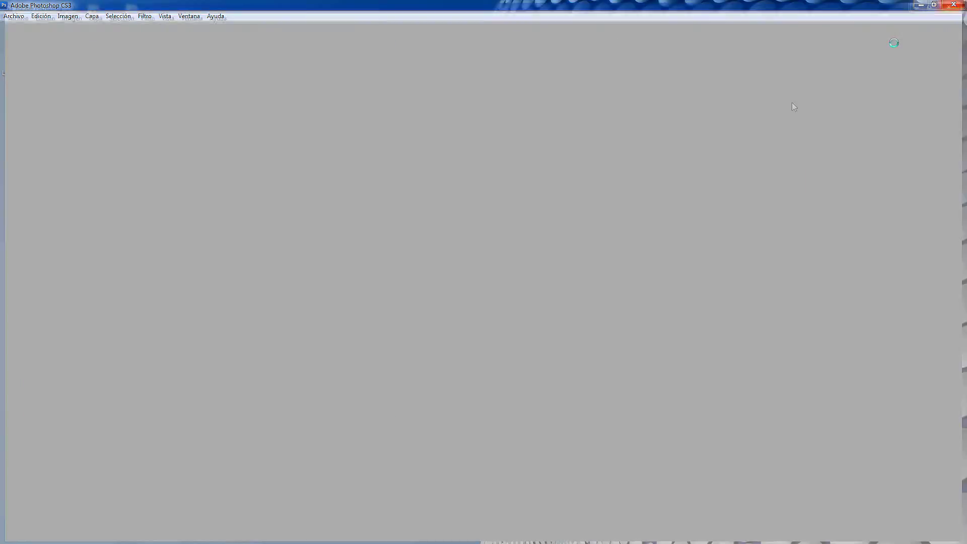
double_click(446, 438)
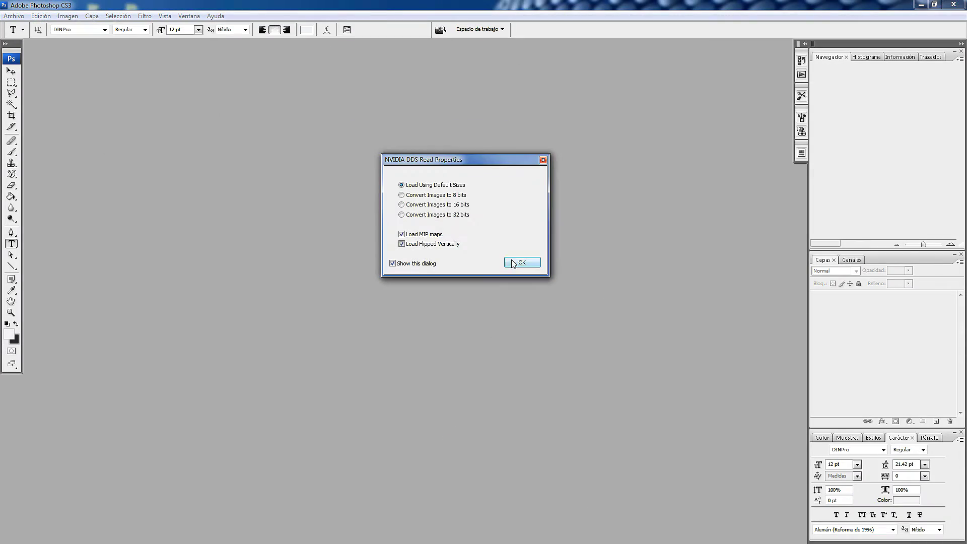
click(511, 262)
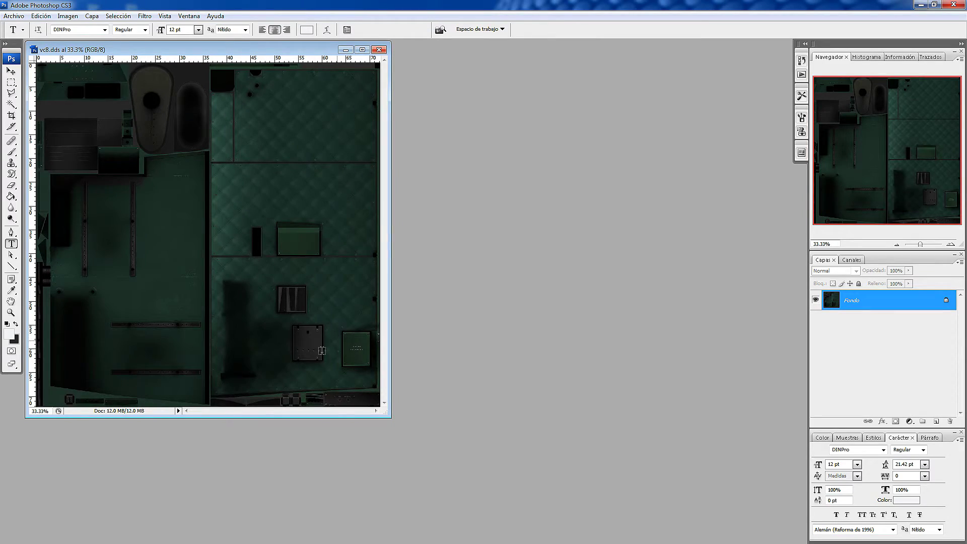
click(953, 5)
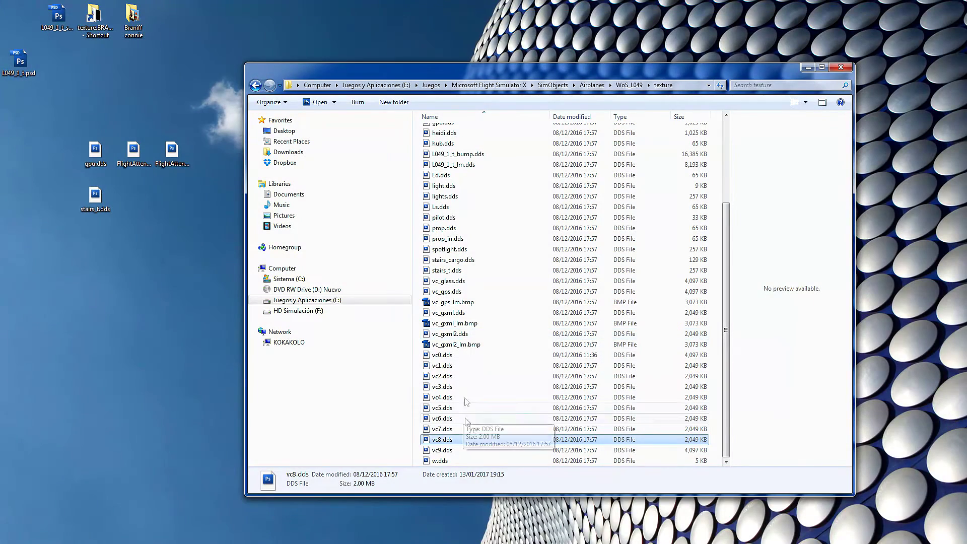
Open vc9.dds in Photoshop with default DDS read options, enlarge its window and examine the instrument panel labels at 100% zoom.
double_click(448, 450)
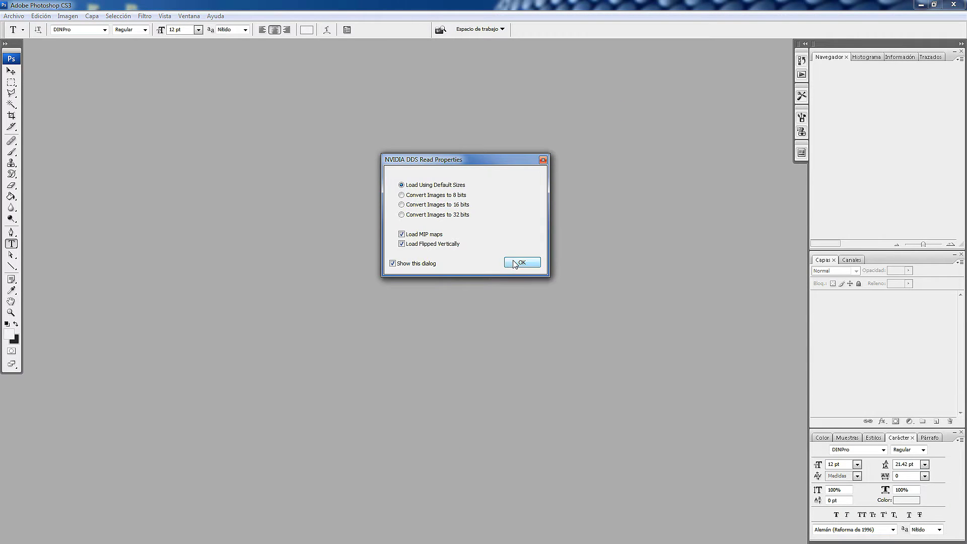
click(514, 264)
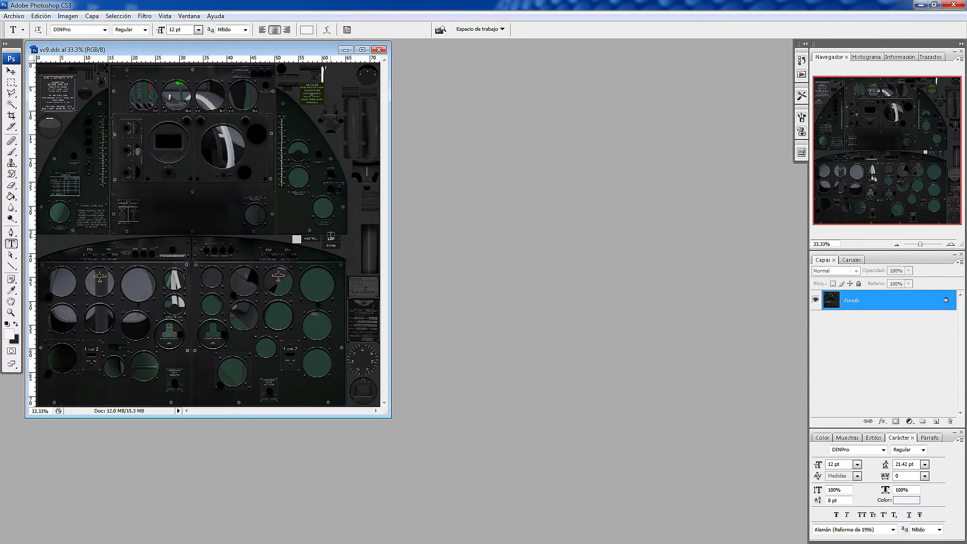
drag(389, 414, 593, 510)
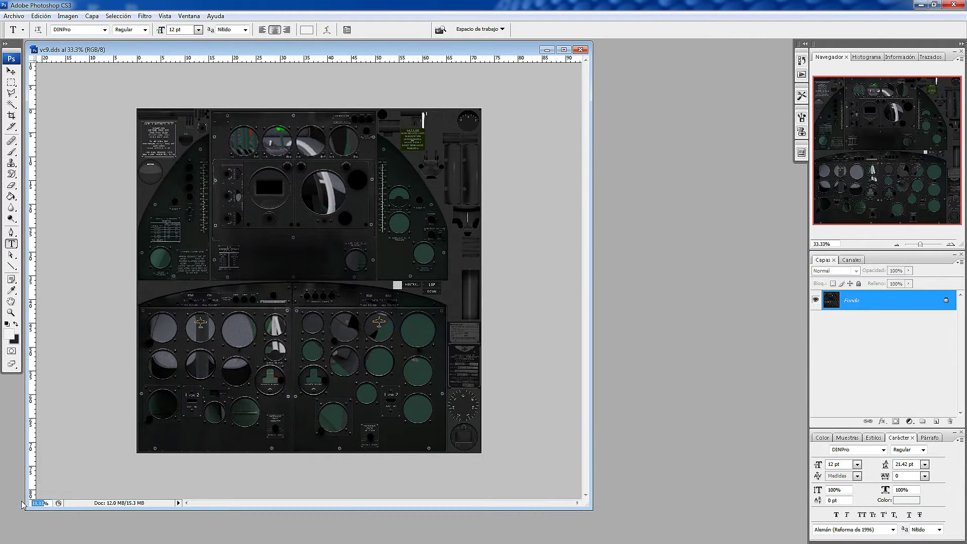
key(Return)
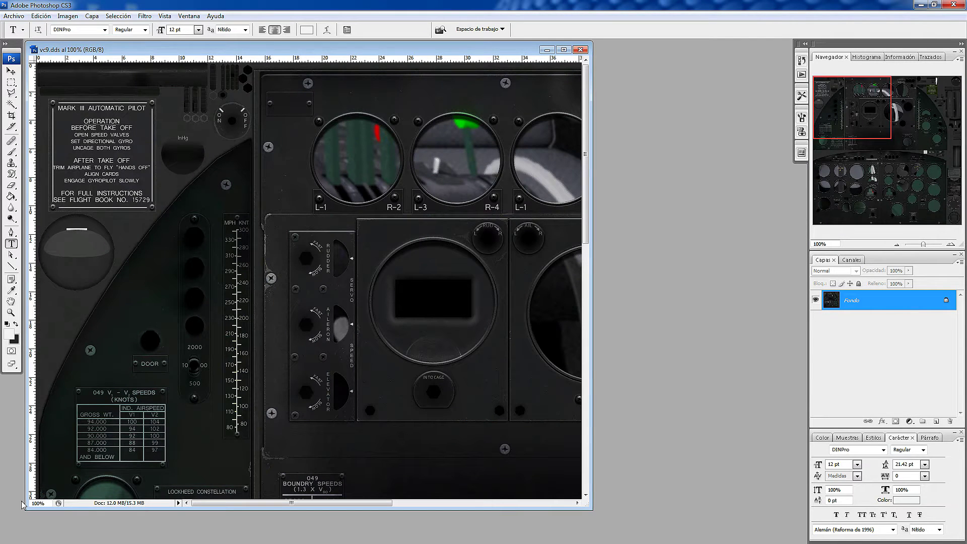
drag(228, 502, 417, 518)
scroll(438, 405, down, 8)
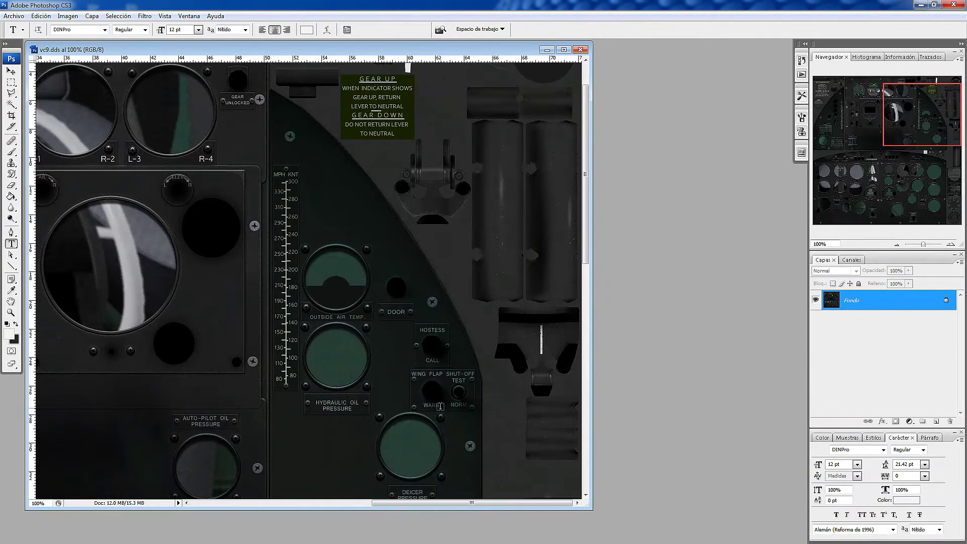
Maximize the vc9.dds window and examine its gauges, RMI and hydraulic pump labels and manufacturer's plate at different zoom levels.
scroll(449, 418, down, 7)
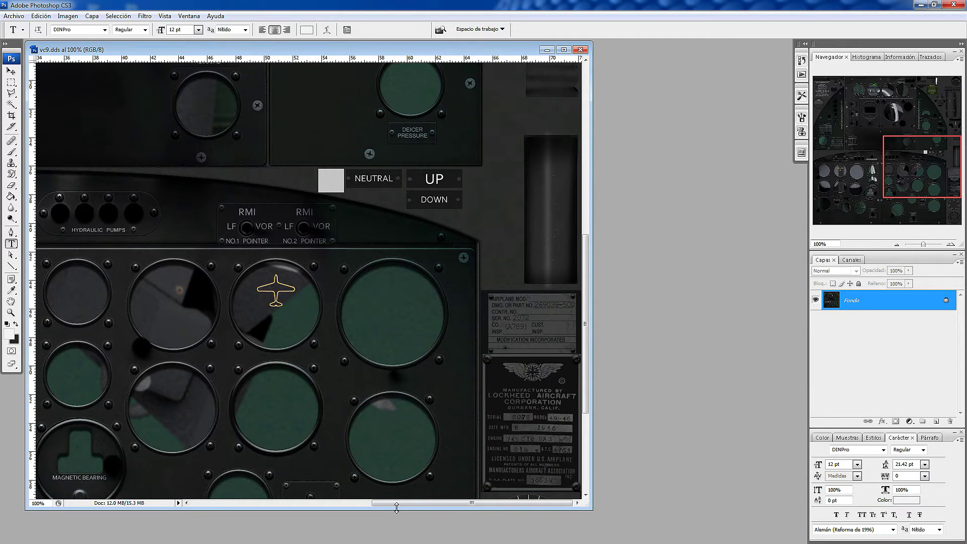
scroll(402, 387, up, 4)
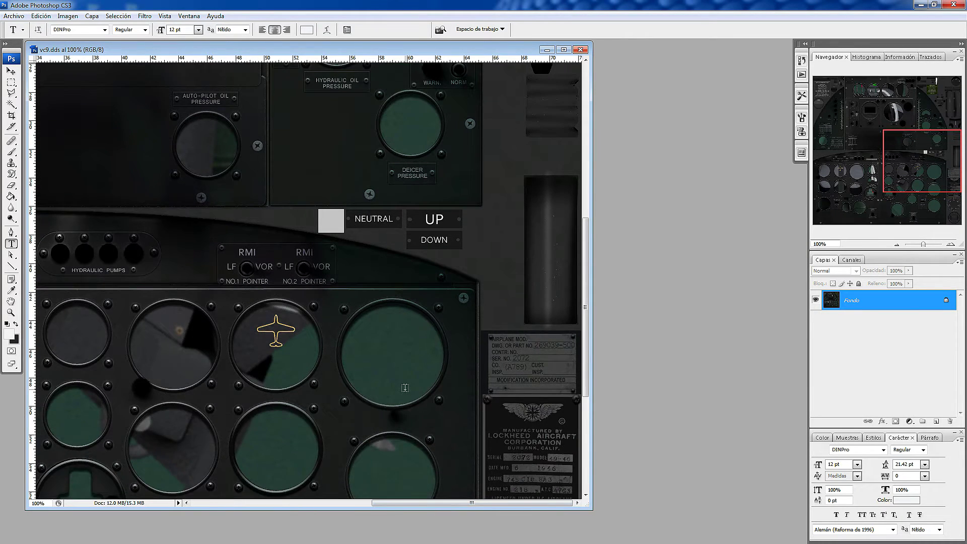
click(564, 49)
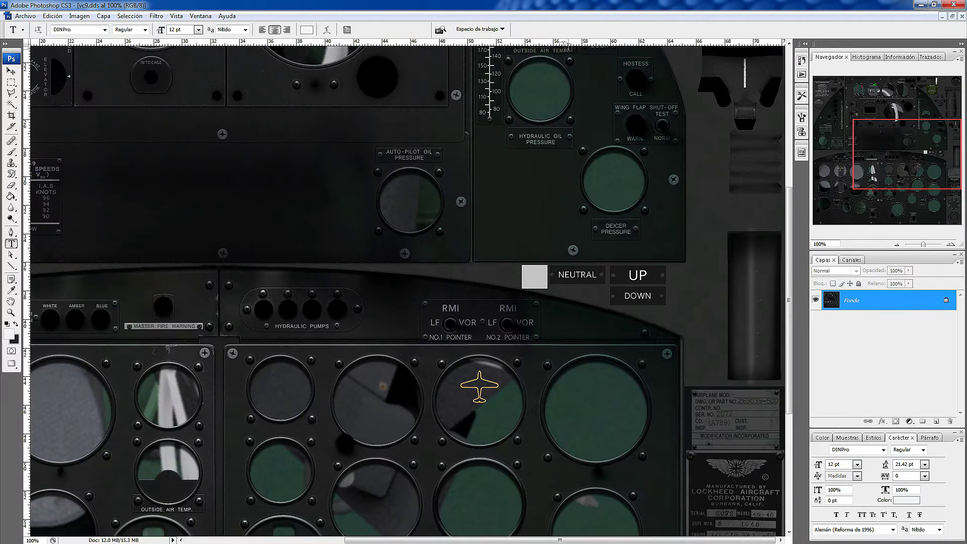
scroll(678, 302, down, 3)
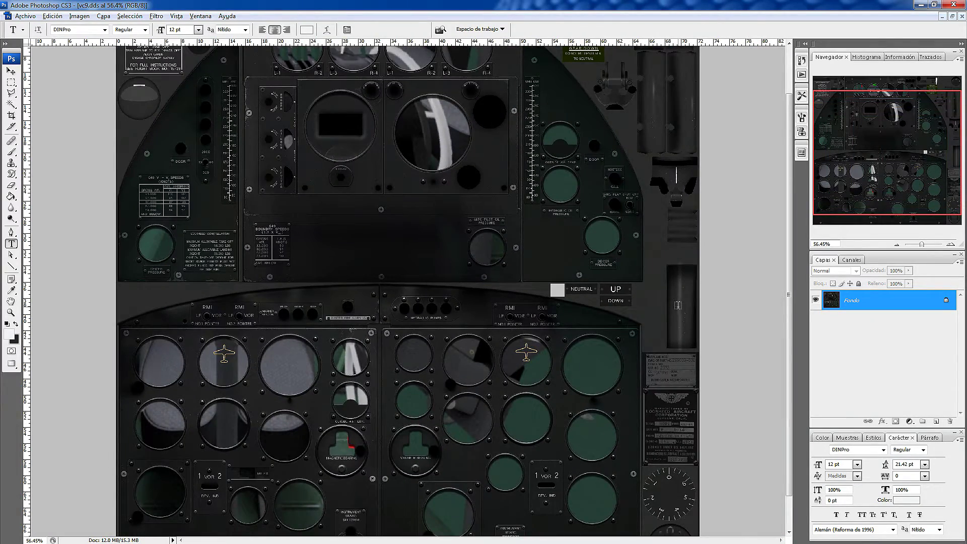
scroll(342, 343, up, 3)
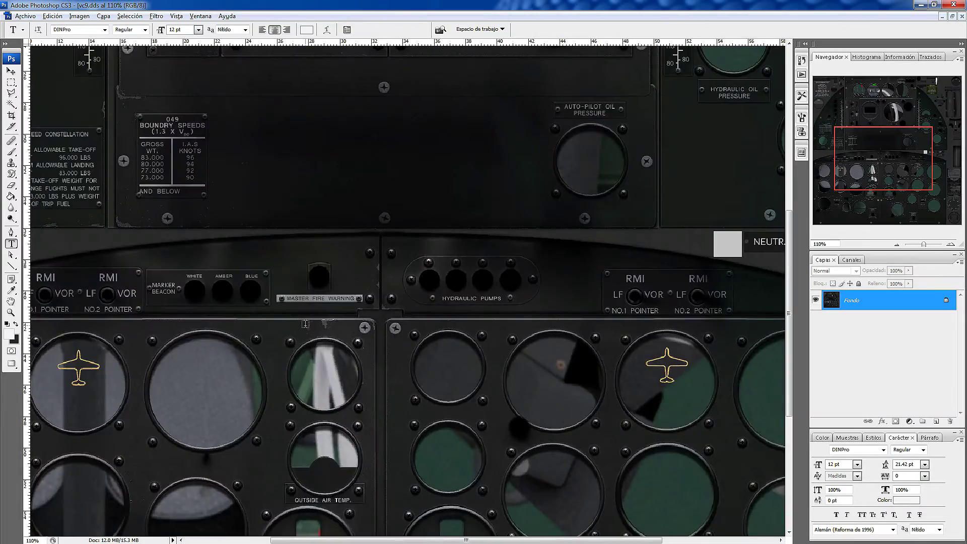
scroll(309, 327, down, 2)
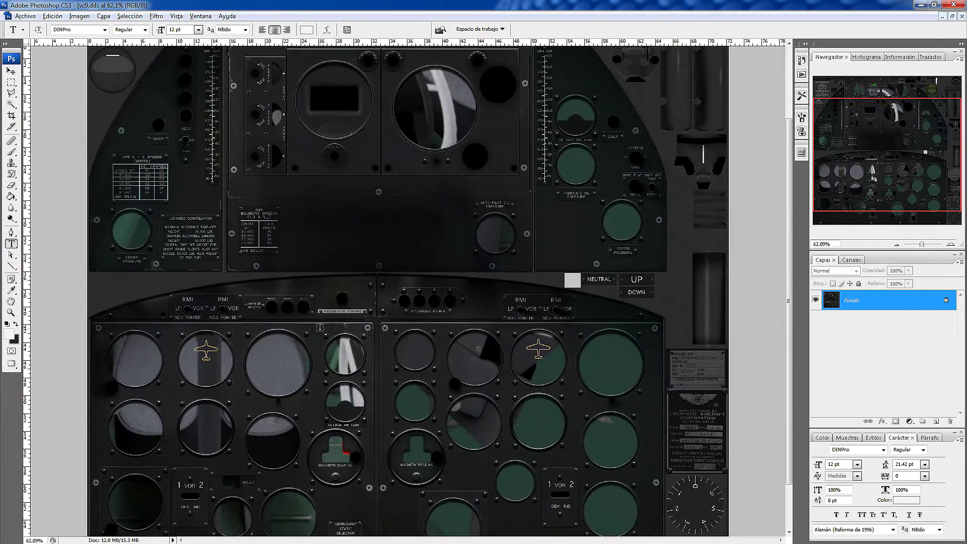
scroll(156, 161, up, 2)
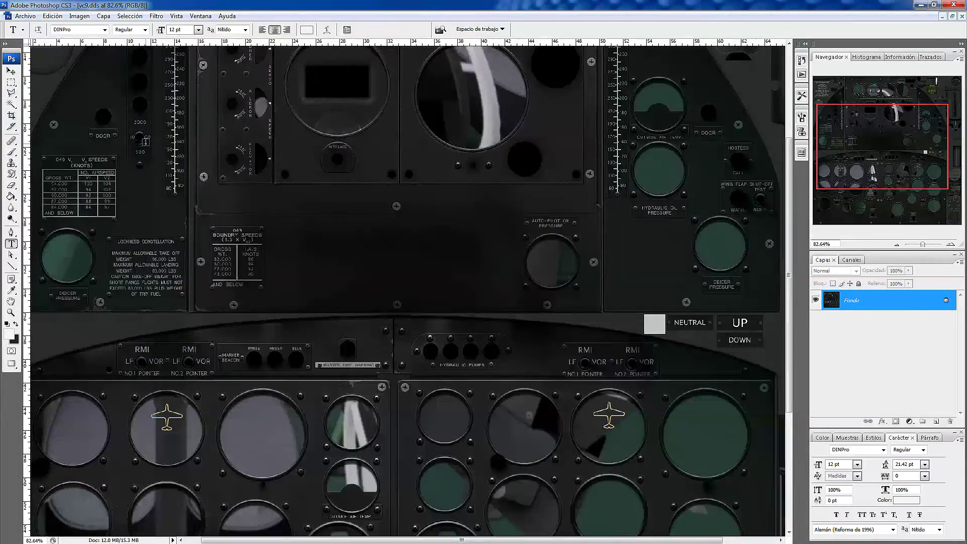
scroll(144, 142, down, 1)
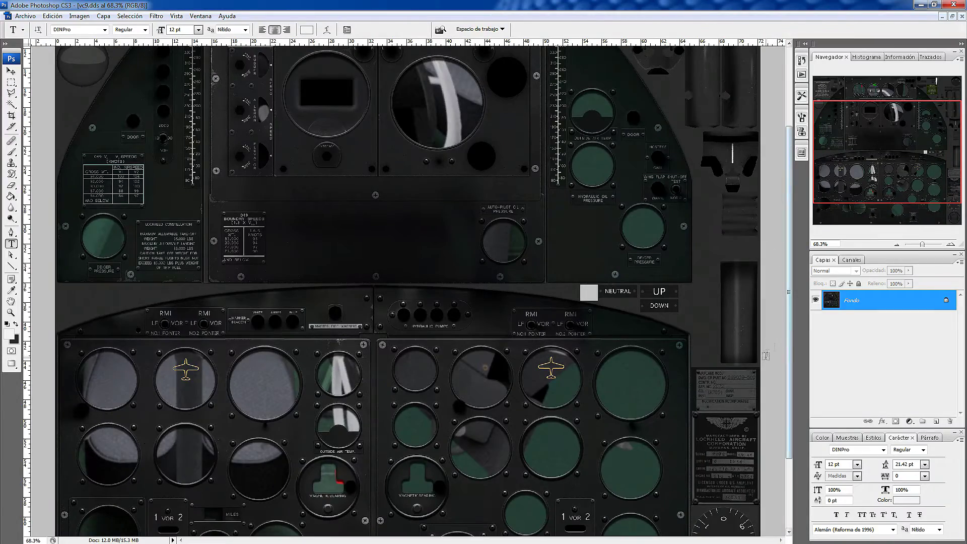
Examine the upper placards and the lower flight instruments of vc9.dds at different zoom levels, and close Photoshop.
drag(790, 367, 795, 276)
scroll(482, 65, up, 2)
scroll(552, 90, down, 1)
scroll(553, 91, up, 1)
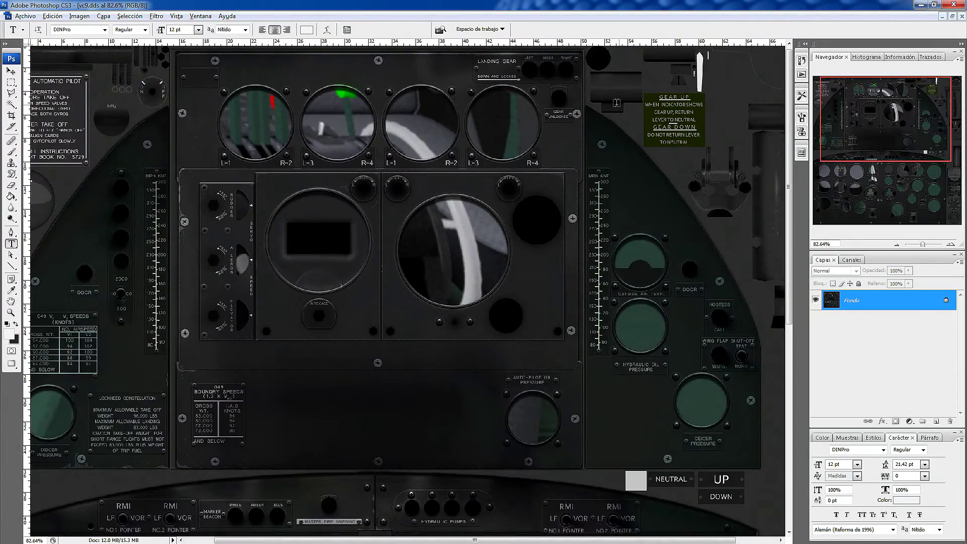
scroll(638, 101, up, 1)
drag(790, 217, 816, 525)
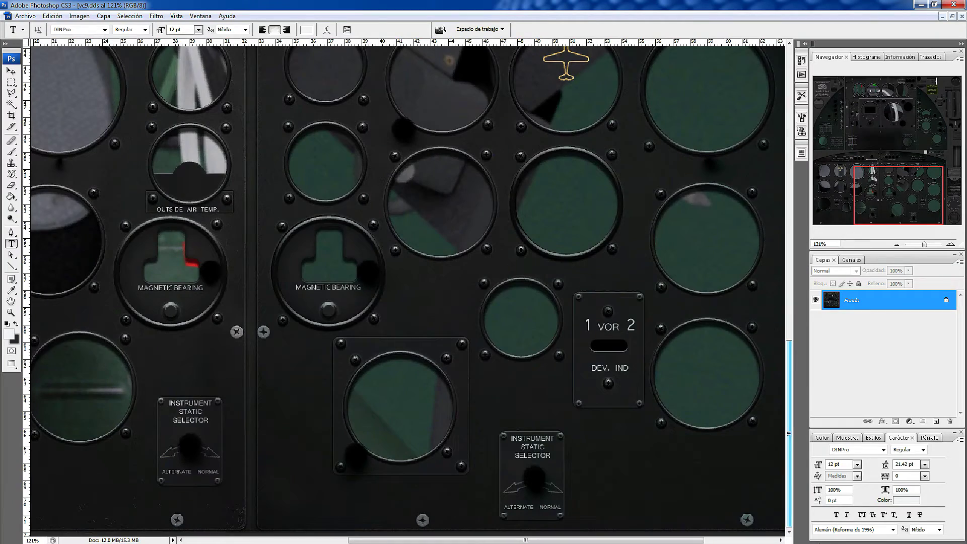
scroll(554, 339, down, 2)
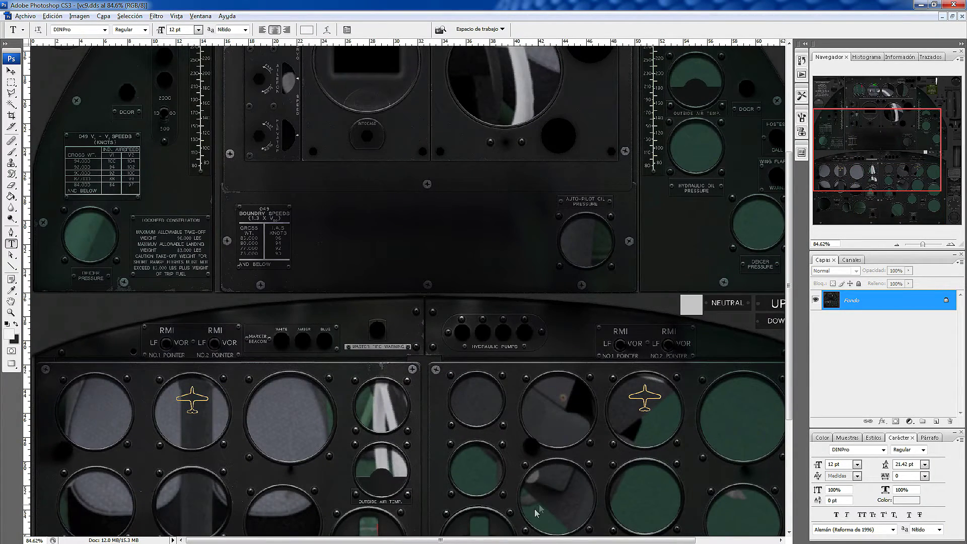
mouse_move(529, 541)
mouse_down()
mouse_move(610, 540)
mouse_move(529, 541)
mouse_up()
scroll(449, 347, down, 5)
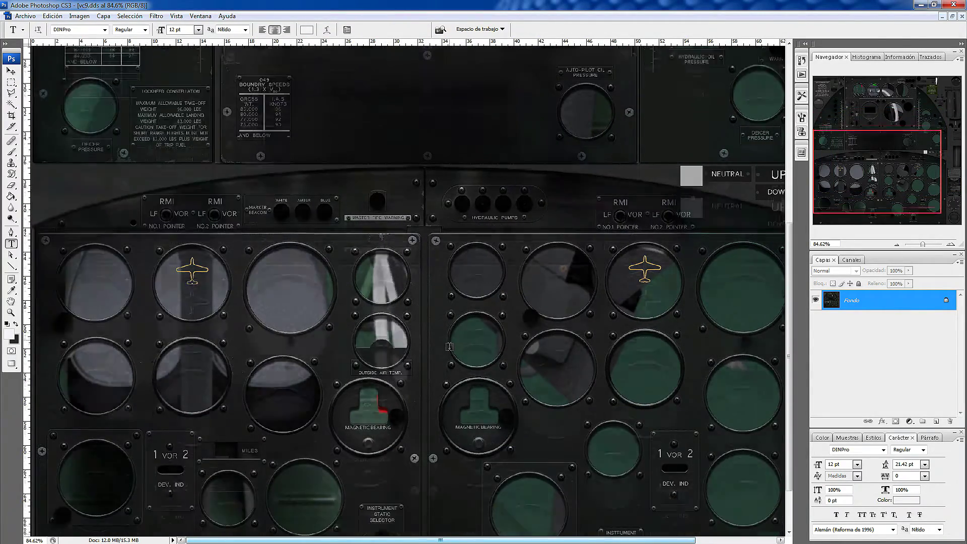
scroll(449, 347, down, 3)
scroll(474, 355, up, 7)
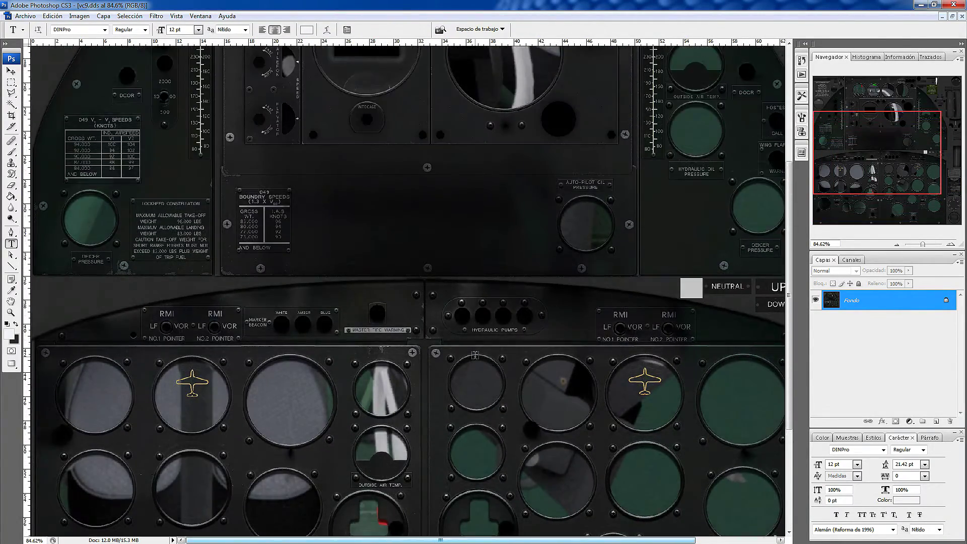
scroll(474, 355, up, 8)
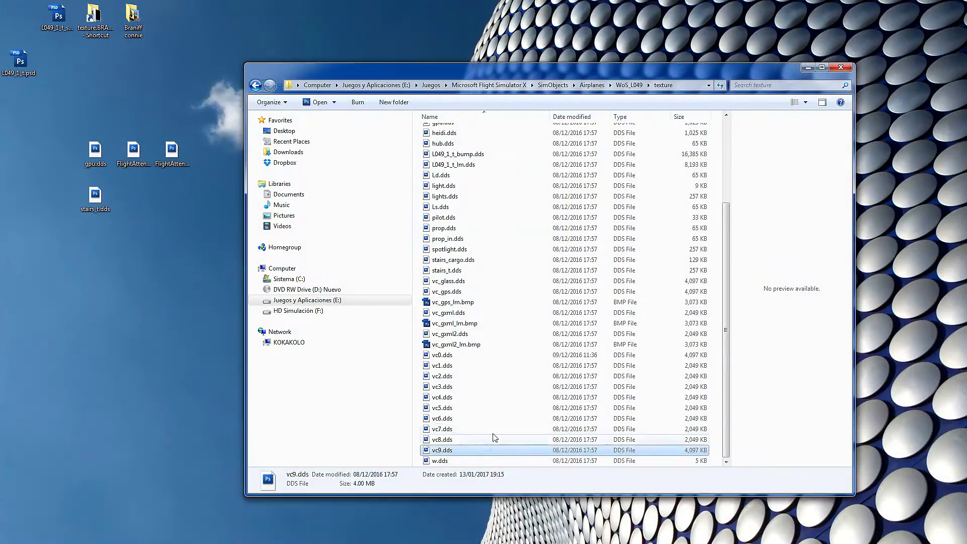
View w.dds in Photoshop with default DDS read options, and close both the image and the program.
double_click(463, 453)
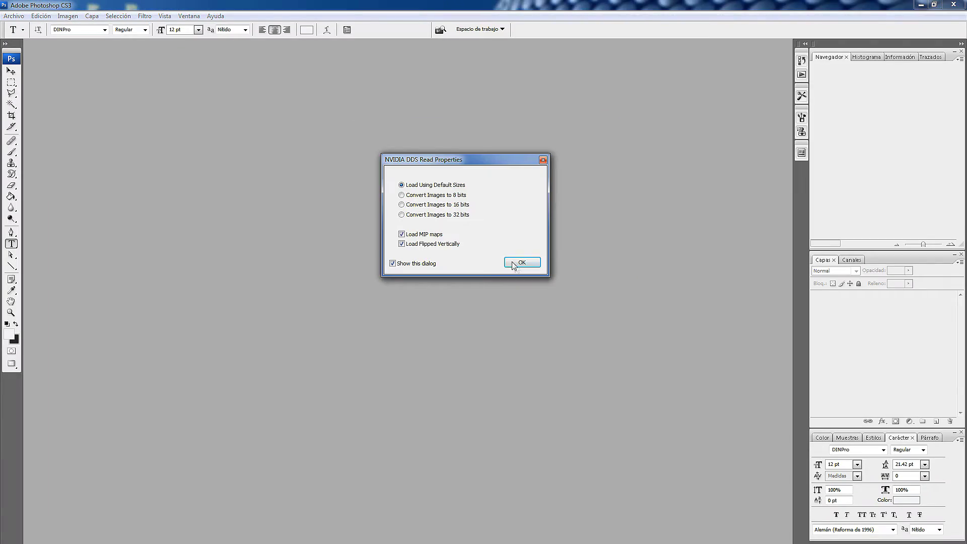
click(511, 264)
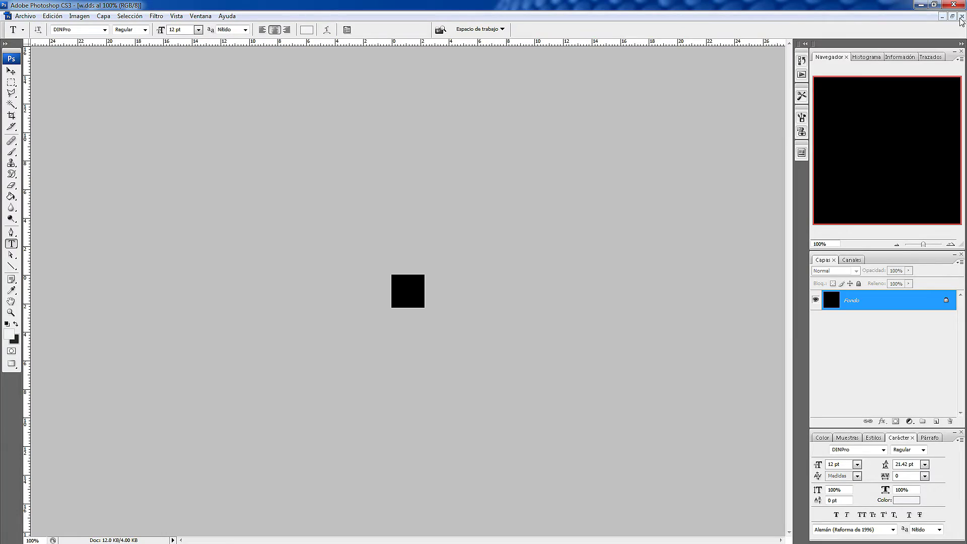
click(961, 16)
click(952, 5)
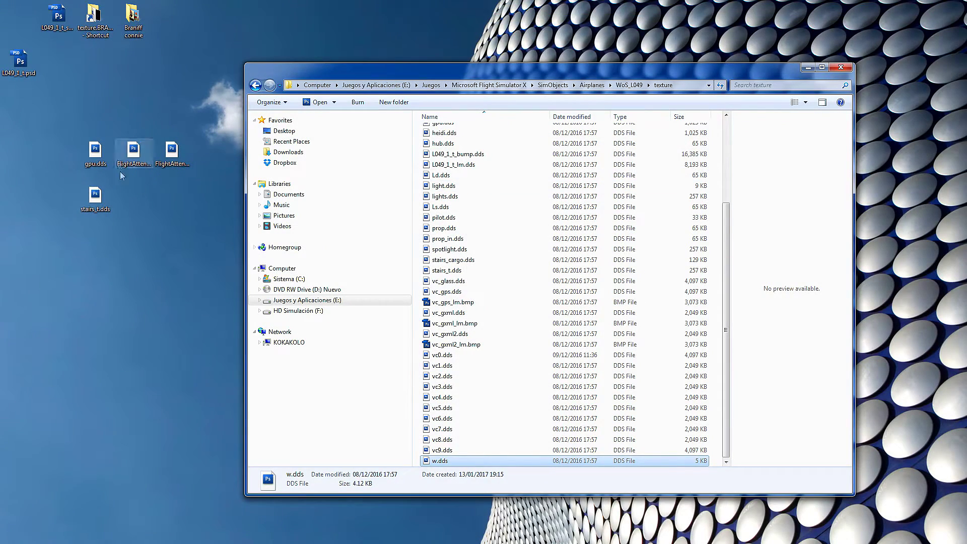
Close the texture folder window and line up stairs_t.dds in the same row as the other copied textures on the desktop.
click(840, 67)
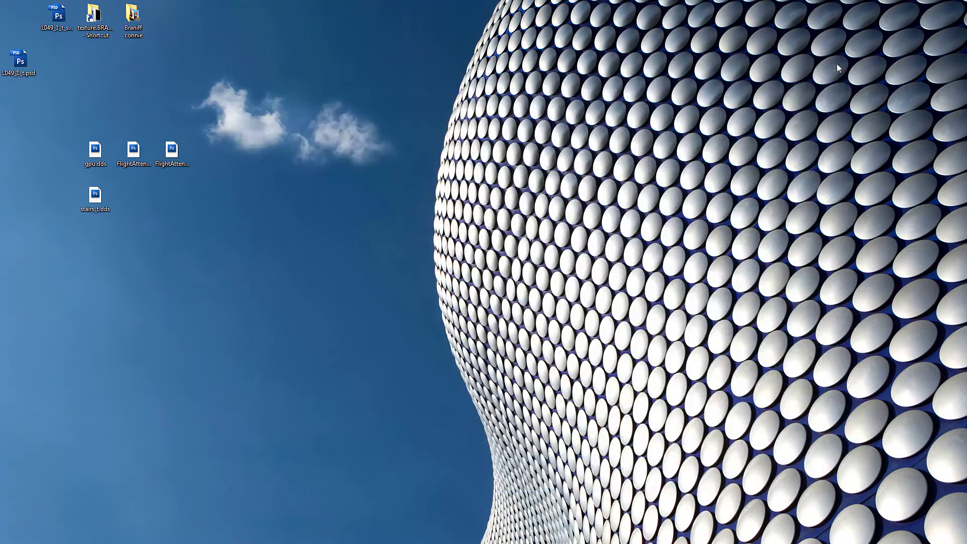
drag(95, 197, 210, 152)
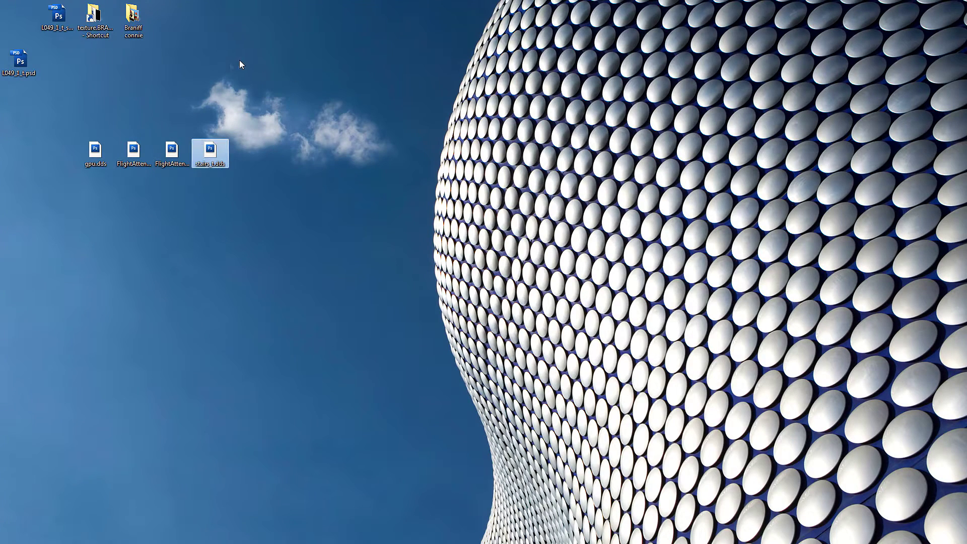
click(134, 151)
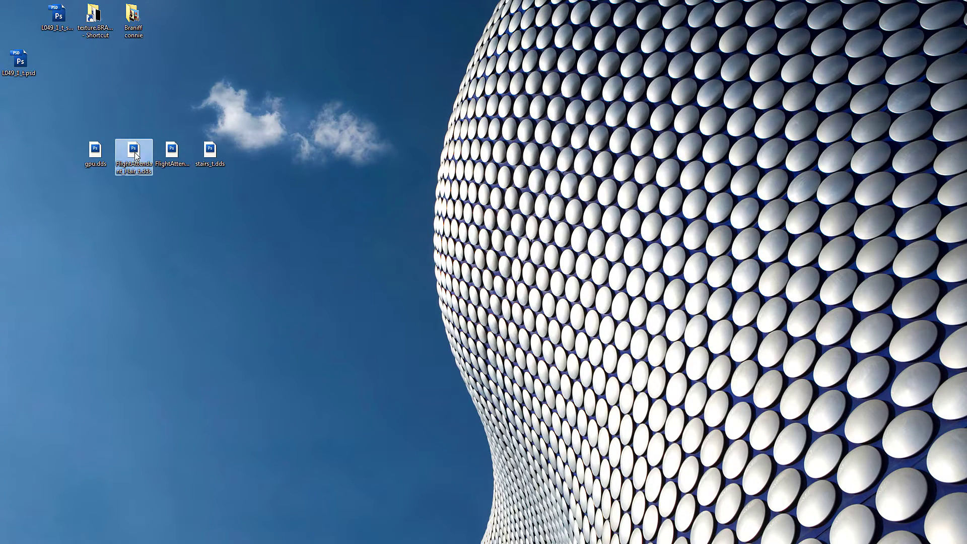
Open the desktop copy of FlightAttendant_t.dds in Photoshop with default DDS read options.
click(180, 149)
double_click(173, 151)
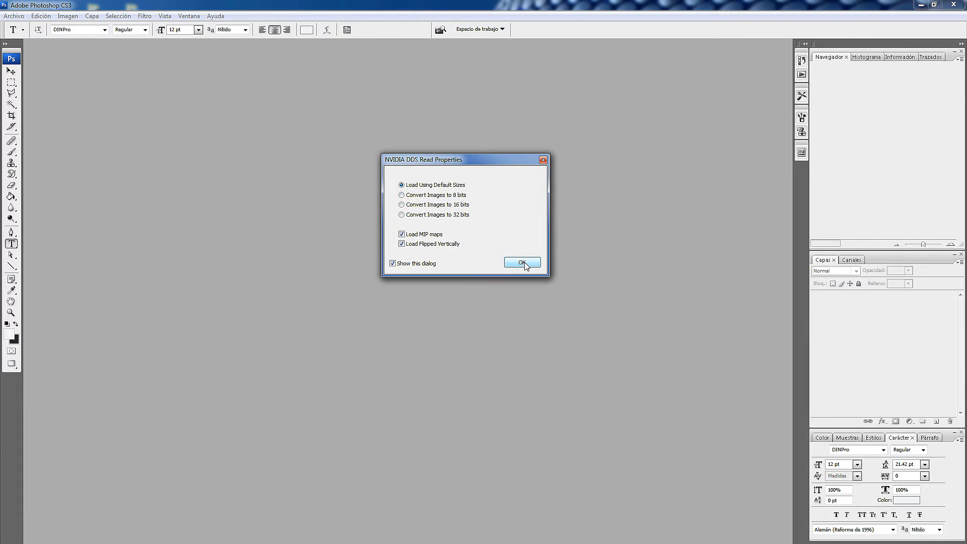
click(522, 262)
Look through the brush, clone, healing, slice, fill, blur and dodge tool groups for a tool to recolor the uniform.
click(11, 151)
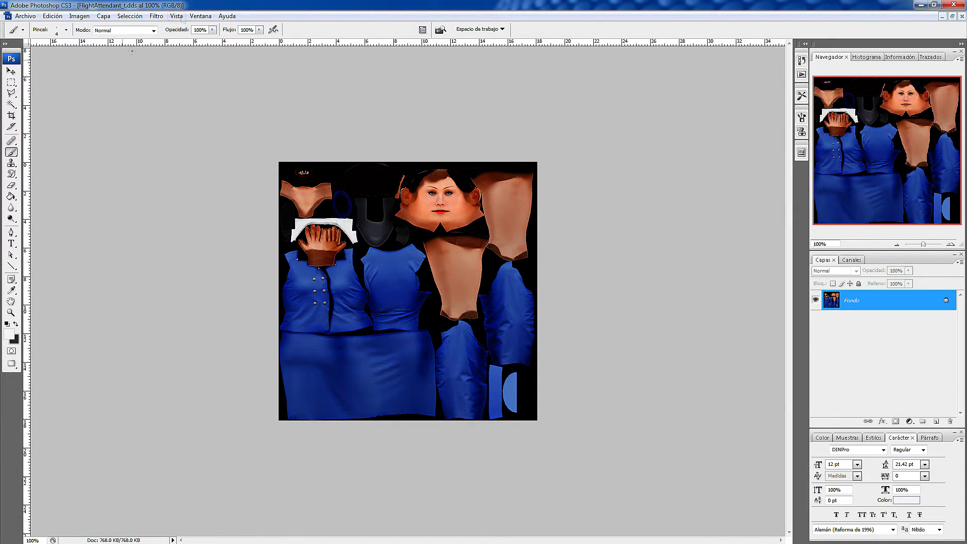
click(12, 153)
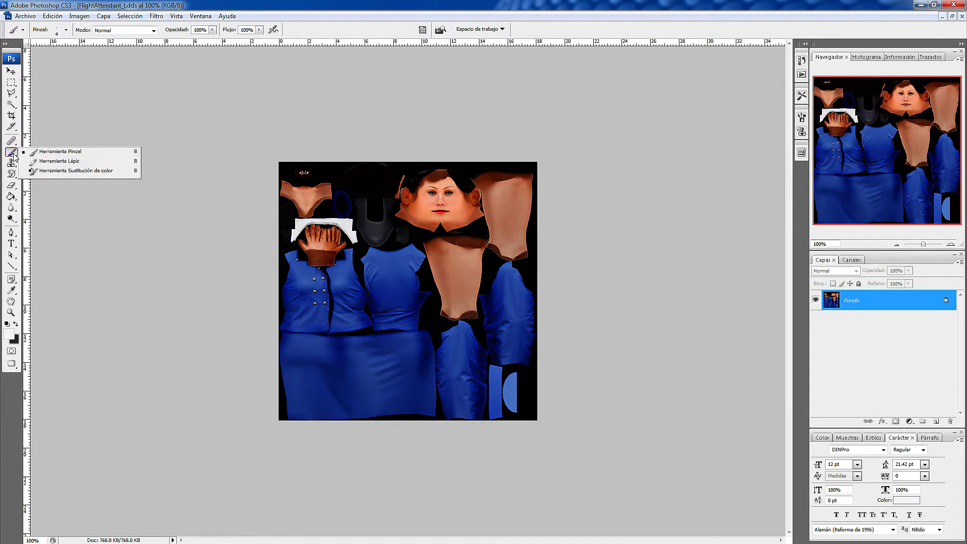
click(11, 163)
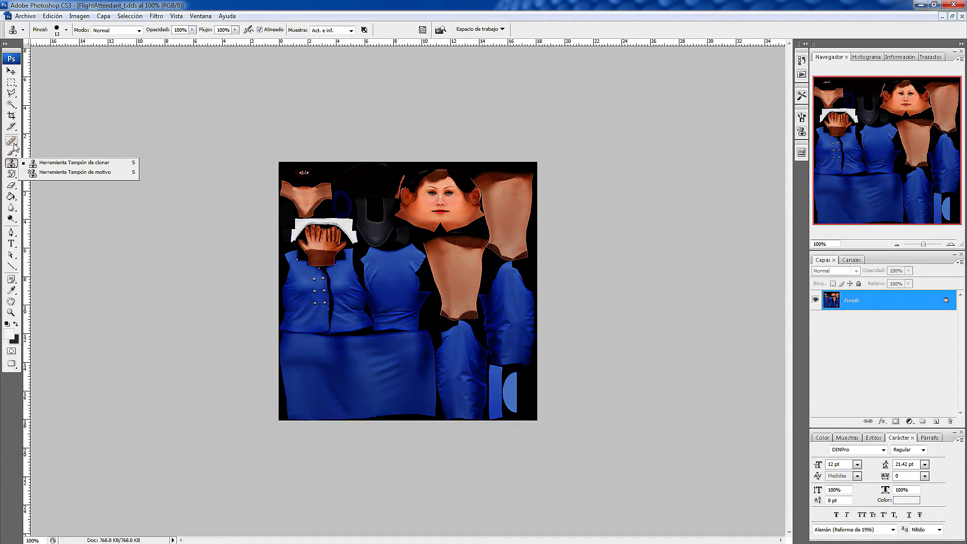
click(12, 143)
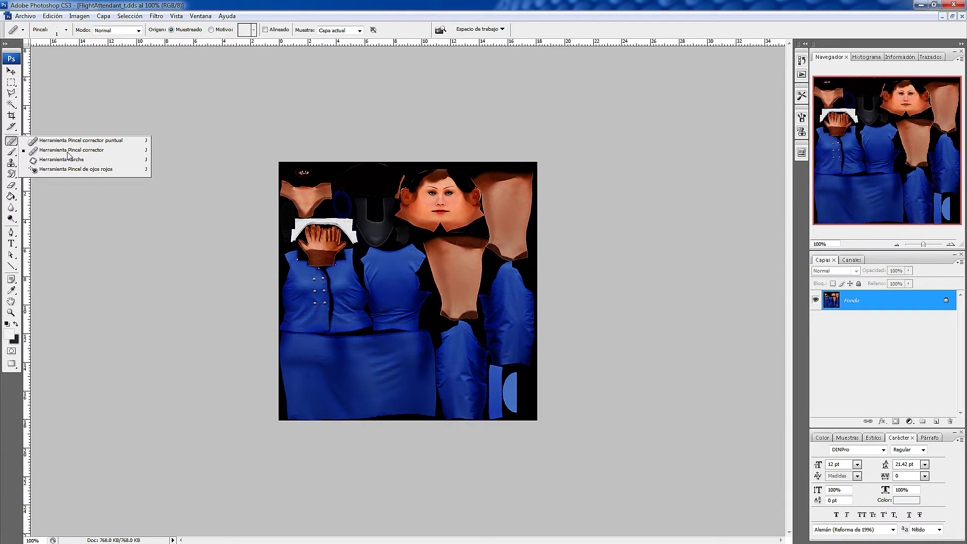
click(12, 127)
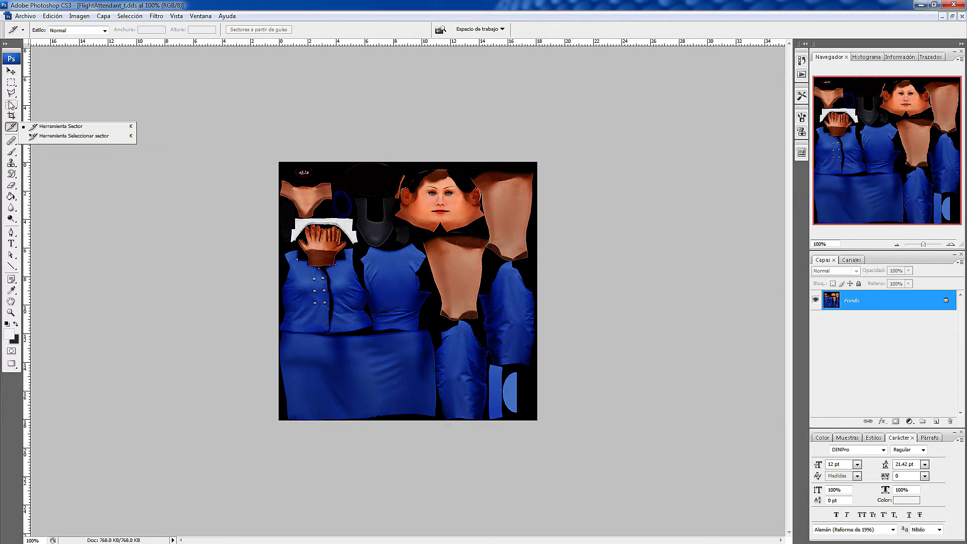
click(11, 104)
click(11, 196)
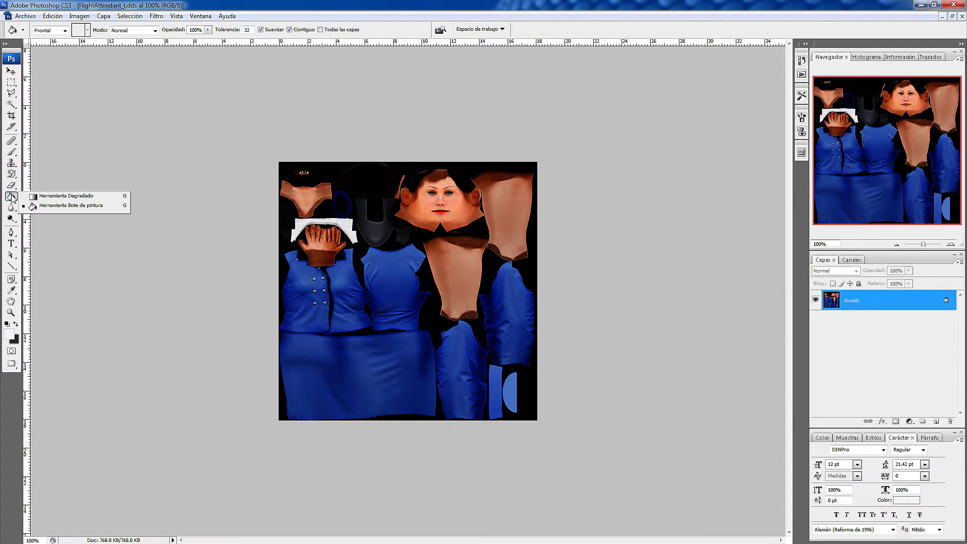
click(11, 208)
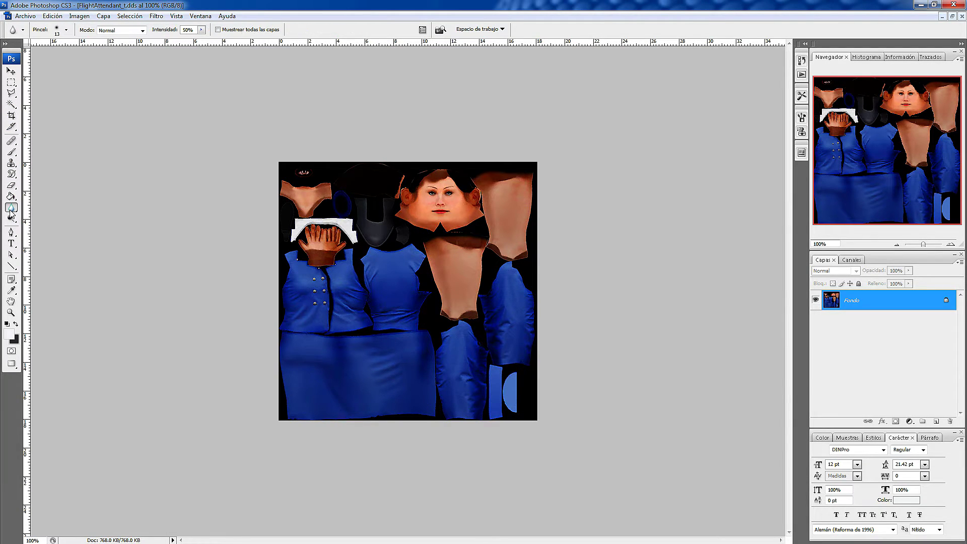
click(11, 220)
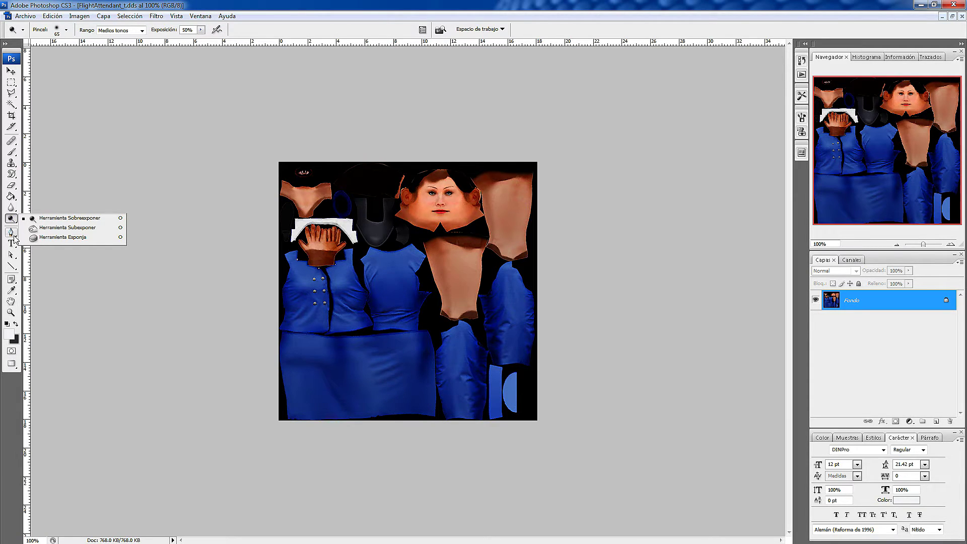
click(12, 142)
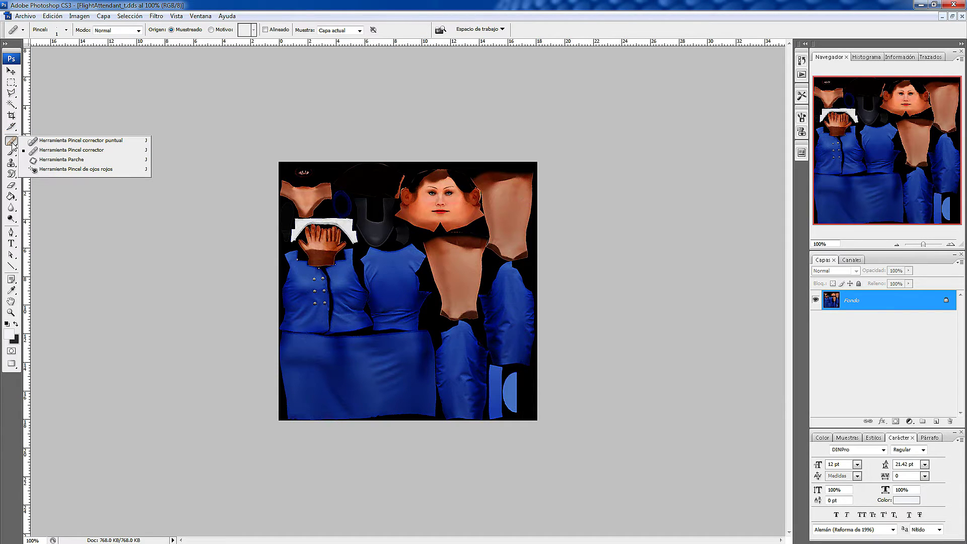
Activate the Color Replacement tool for recoloring the flight attendant's uniform.
click(12, 154)
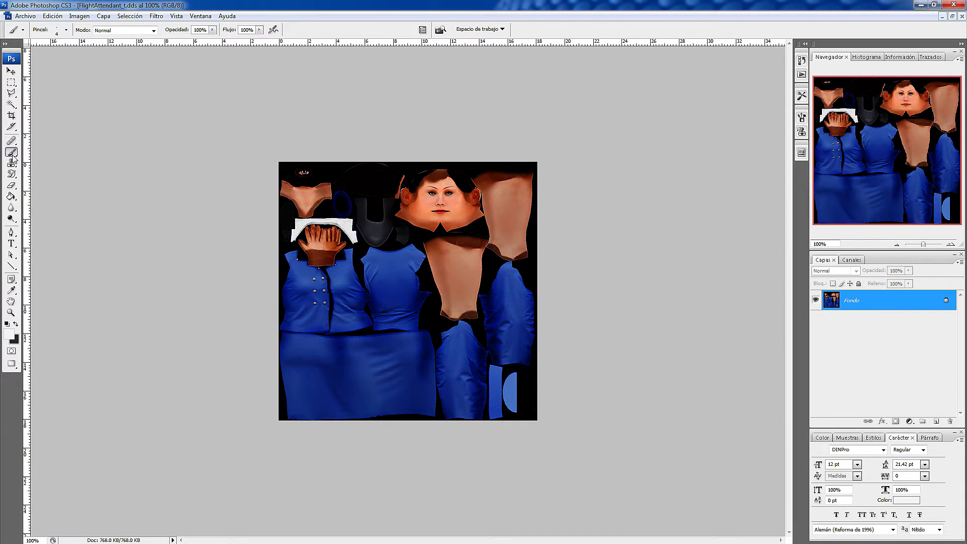
click(12, 155)
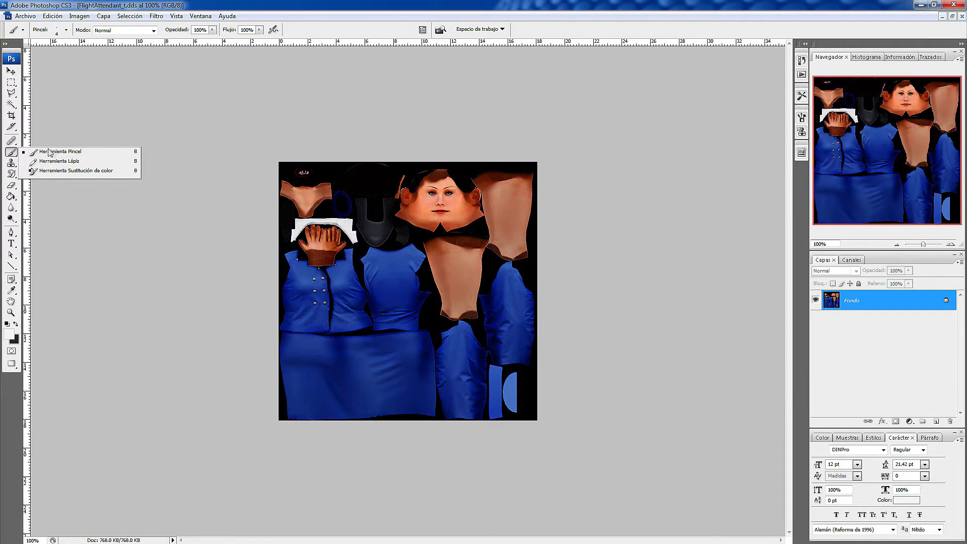
click(64, 171)
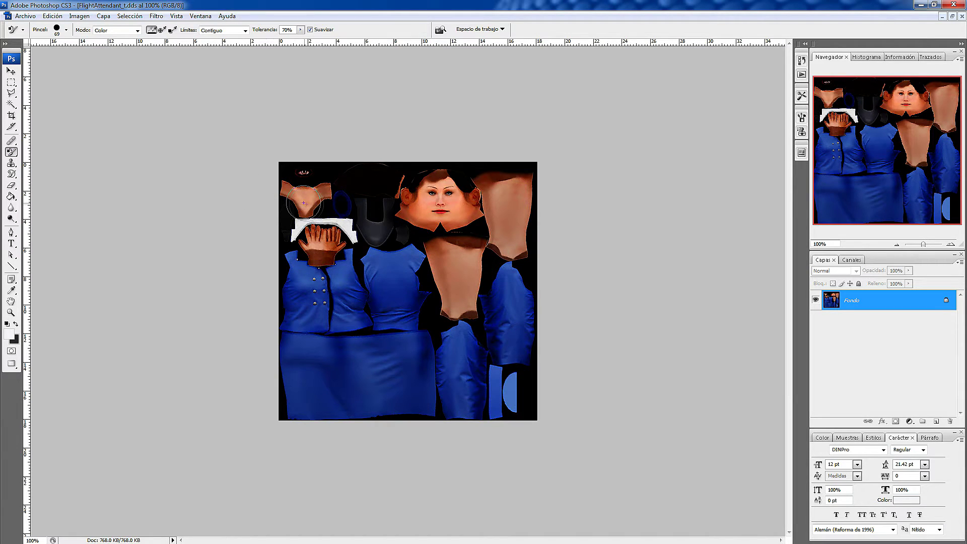
Set the foreground color to f6f3f4 with hue 330 and paint a color replacement stroke across the upper part of the blue skirt.
click(8, 333)
click(438, 401)
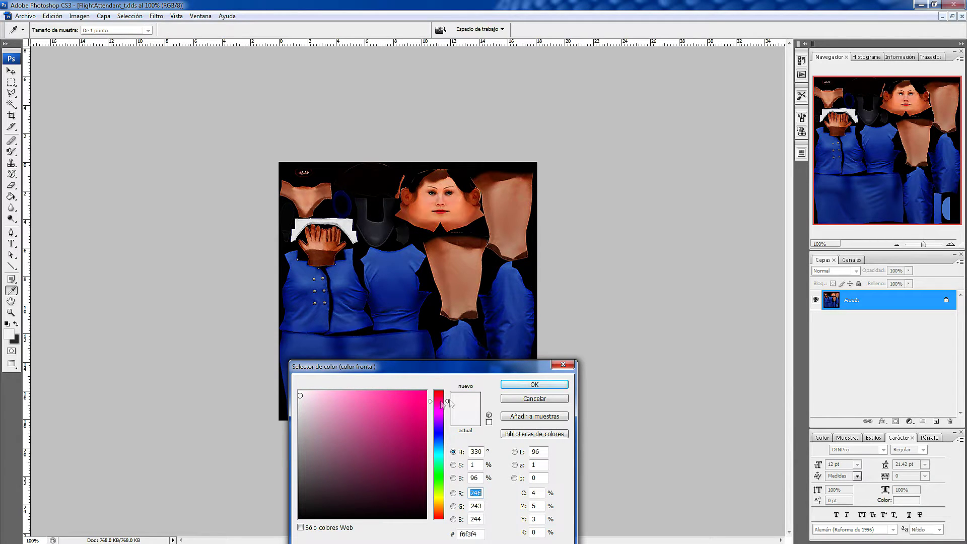
click(534, 384)
drag(356, 356, 410, 345)
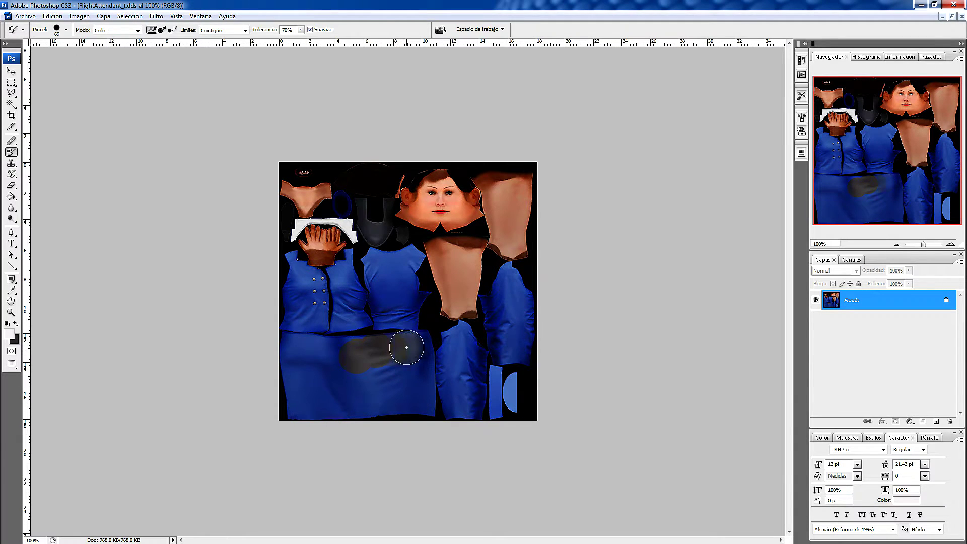
Paint a color replacement stroke in pink f51785 over the grey patch on the skirt, then undo the skirt strokes.
click(11, 335)
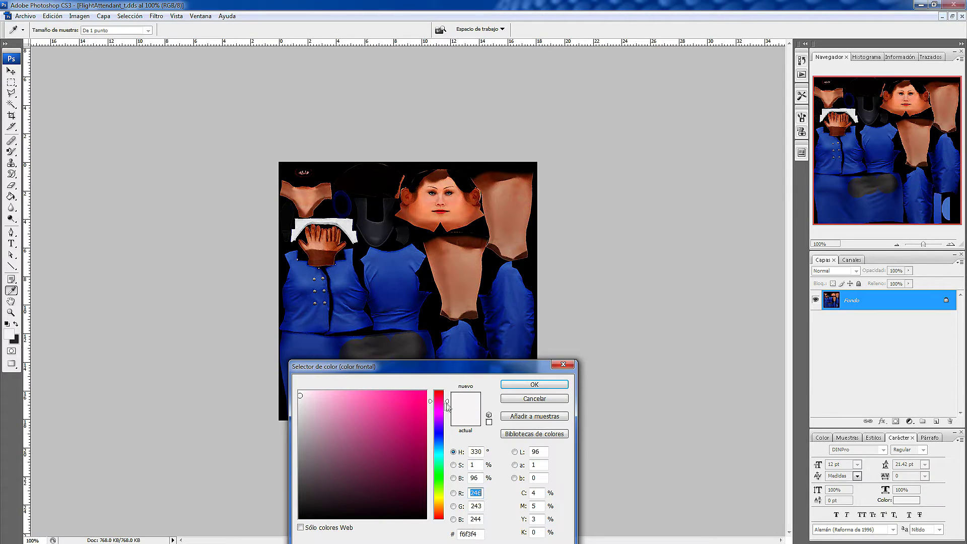
drag(302, 397, 415, 395)
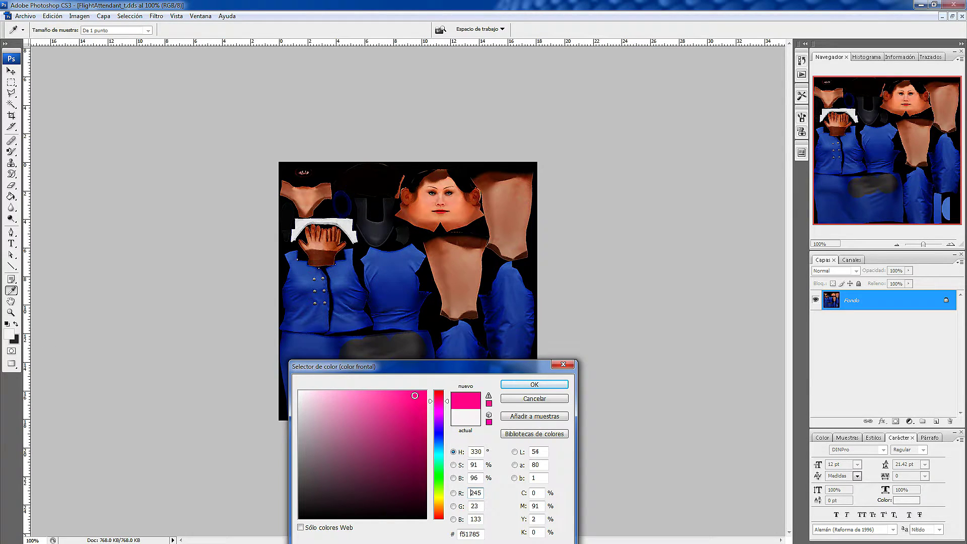
click(534, 384)
key(b)
mouse_move(387, 358)
mouse_down()
mouse_move(409, 352)
mouse_move(392, 360)
mouse_move(354, 352)
mouse_move(382, 342)
mouse_up()
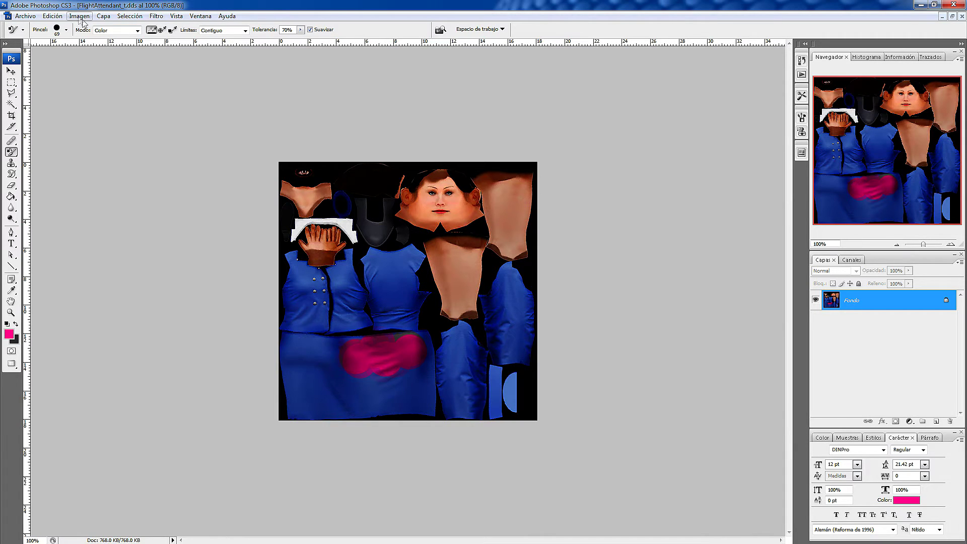
click(53, 17)
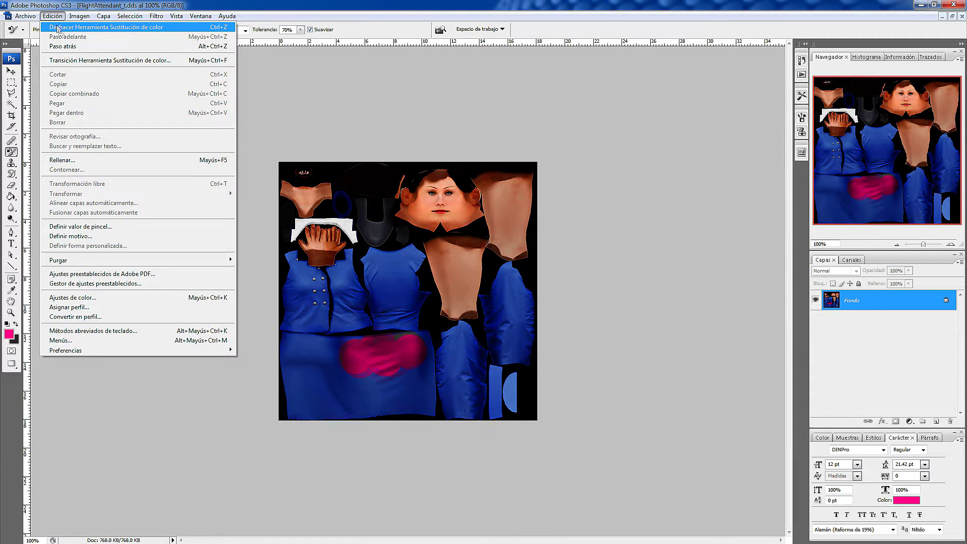
click(50, 16)
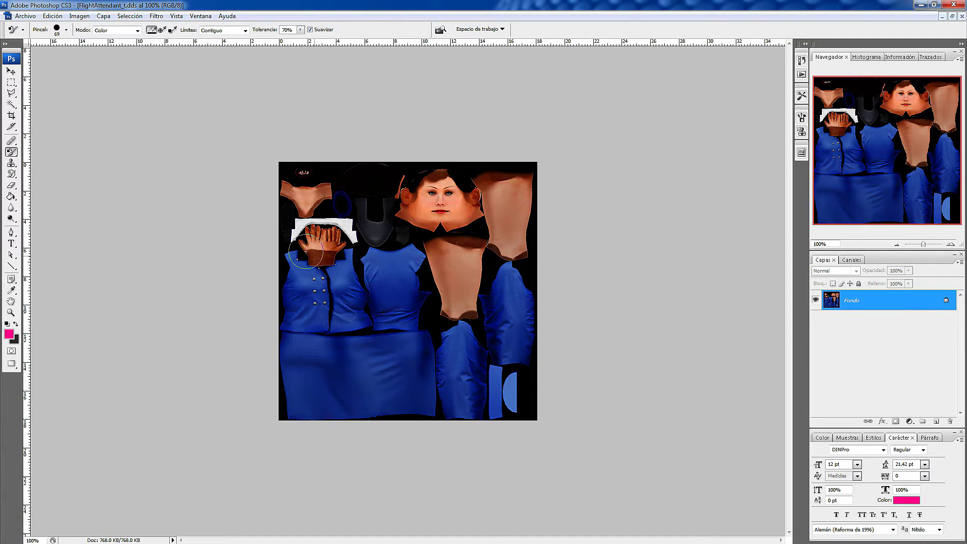
Set the brush to 2500 px diameter, 100% hardness and 1000% spacing, and try recoloring the whole uniform pink before undoing it.
click(66, 30)
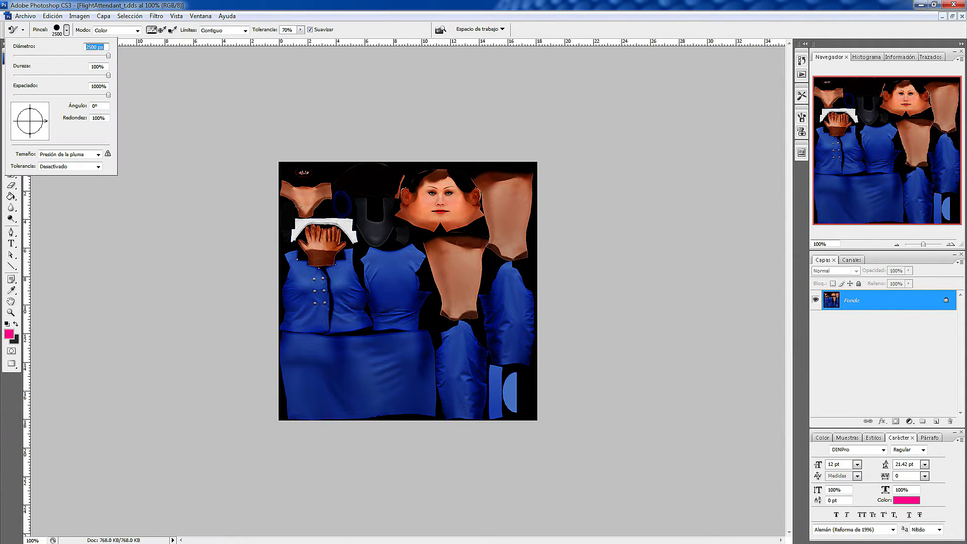
click(224, 5)
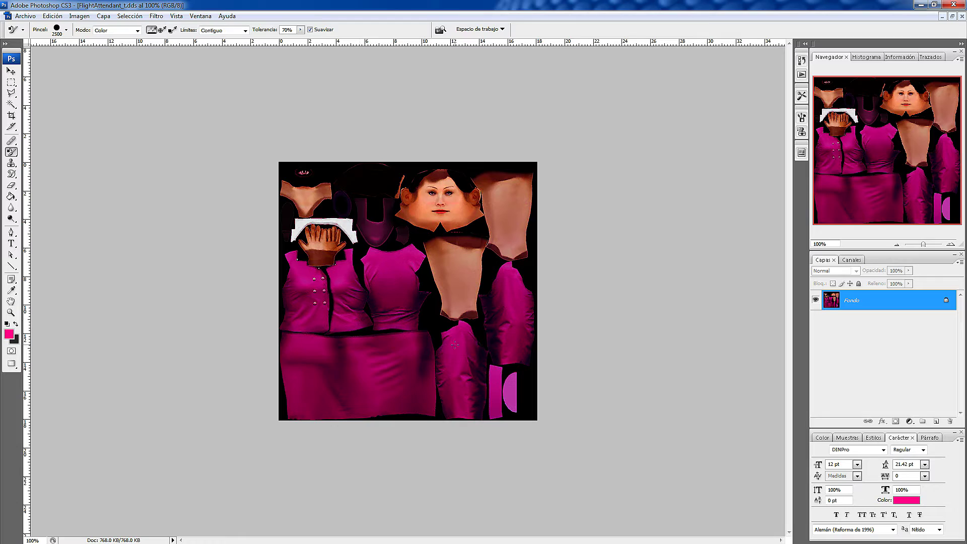
click(58, 18)
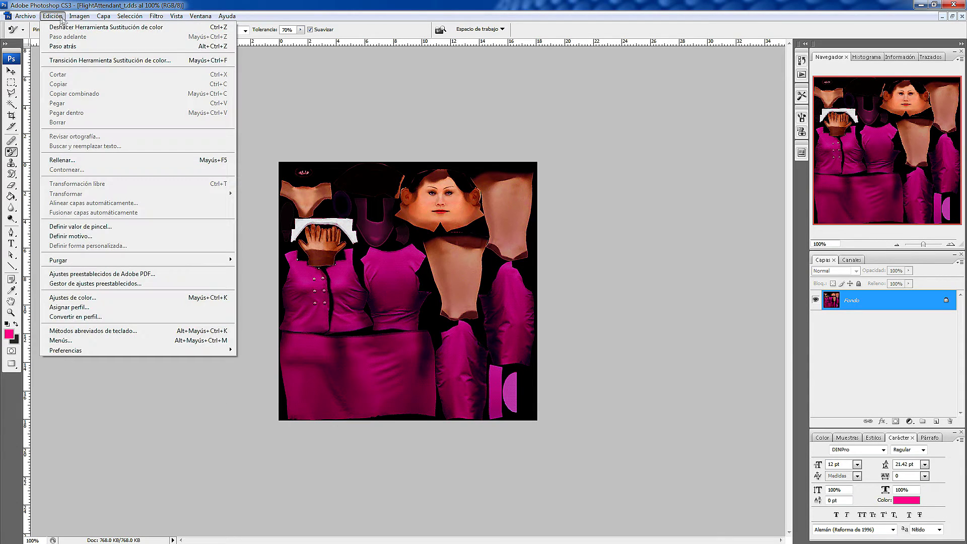
click(63, 46)
Duplicate the Fondo layer as Fondo copia in FlightAttendant_t.dds and make the copy the active layer.
right_click(846, 300)
click(871, 316)
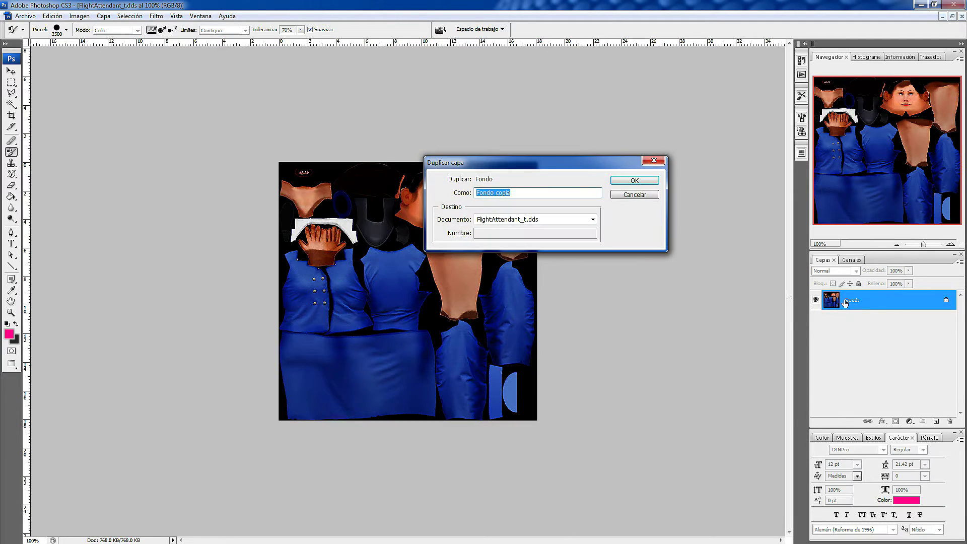
click(635, 182)
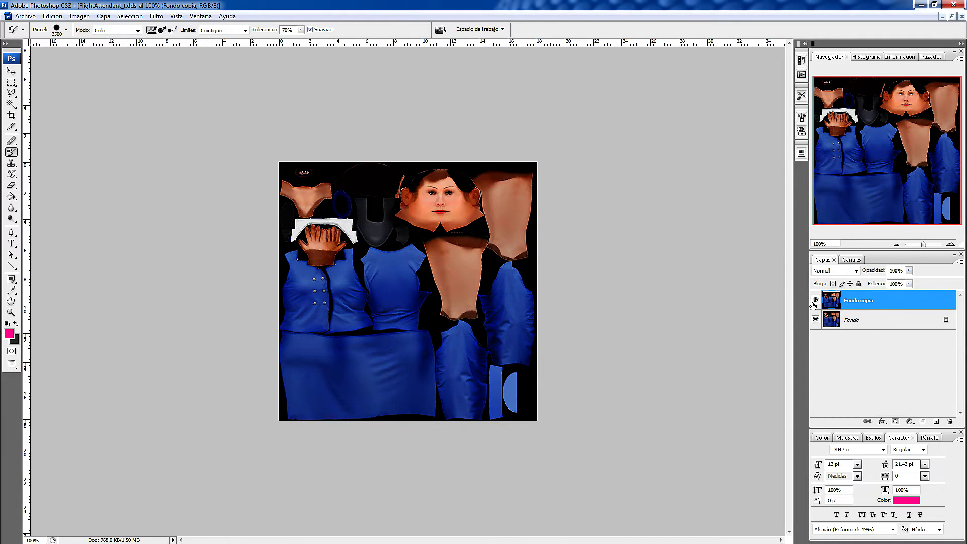
click(875, 325)
click(857, 301)
Switch to Firefox and browse the braniff international image results for a photo of hostesses in colored uniforms beside an aircraft.
drag(245, 4, 412, 46)
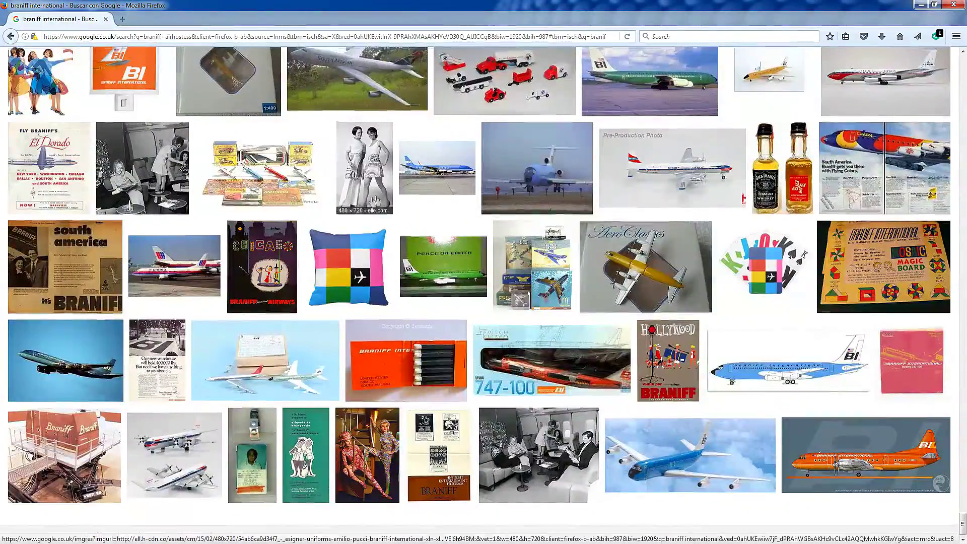
click(377, 201)
scroll(377, 202, up, 10)
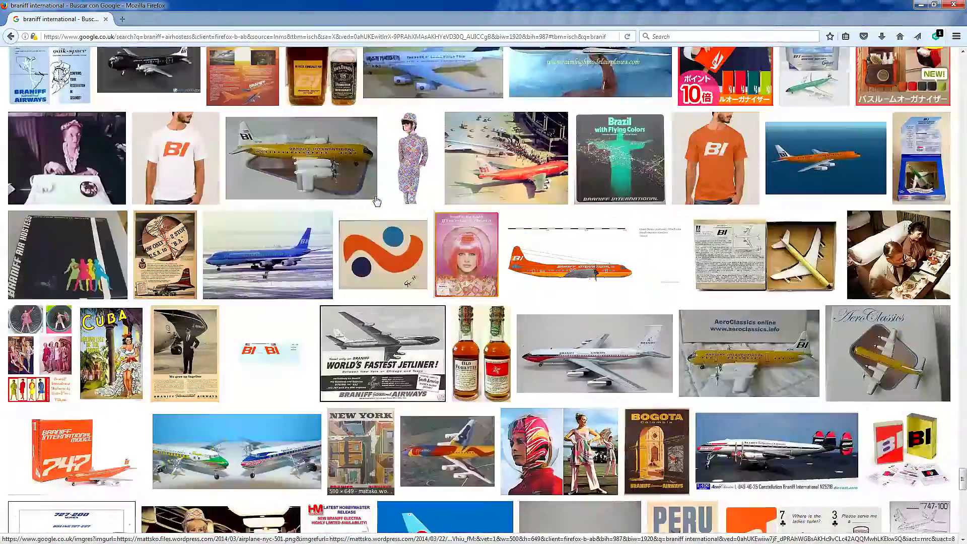
scroll(376, 201, up, 15)
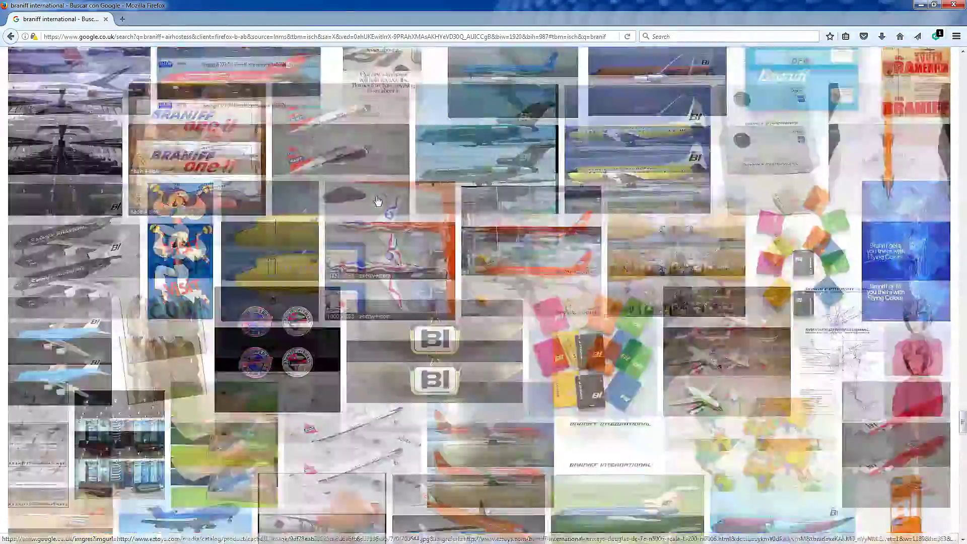
scroll(377, 201, up, 10)
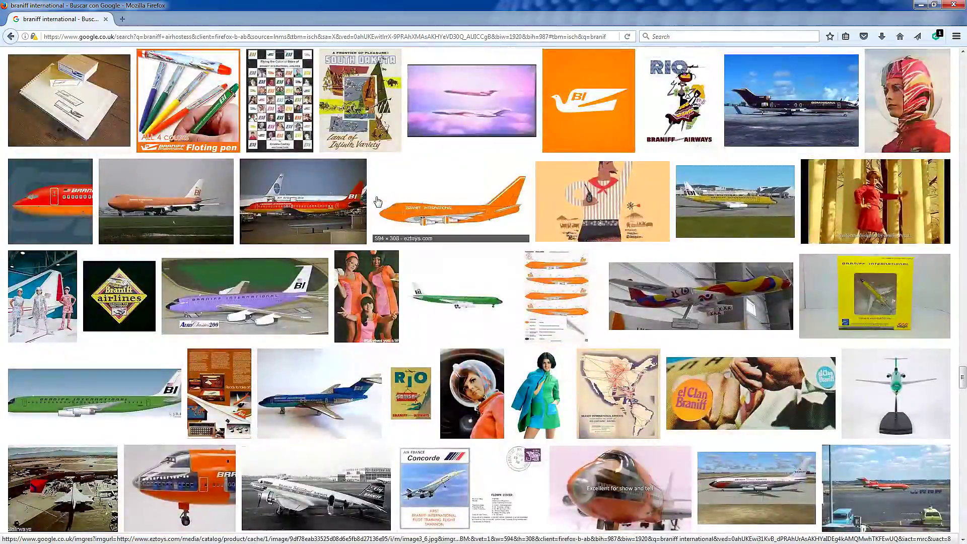
scroll(377, 202, up, 5)
scroll(377, 202, up, 10)
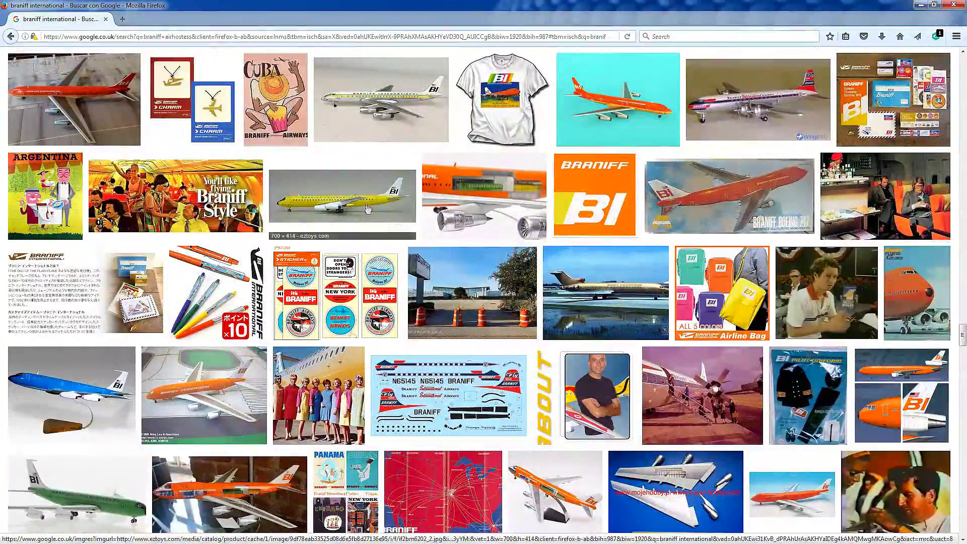
click(321, 403)
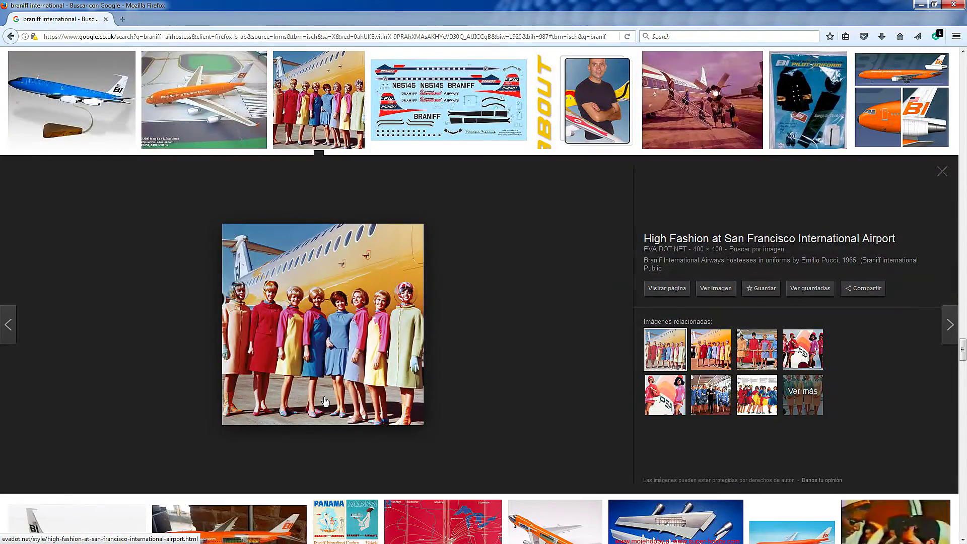
Shrink the Firefox window and move it aside, then position the reduced Photoshop window next to it on the desktop.
double_click(346, 6)
drag(151, 6, 881, 126)
drag(407, 55, 287, 46)
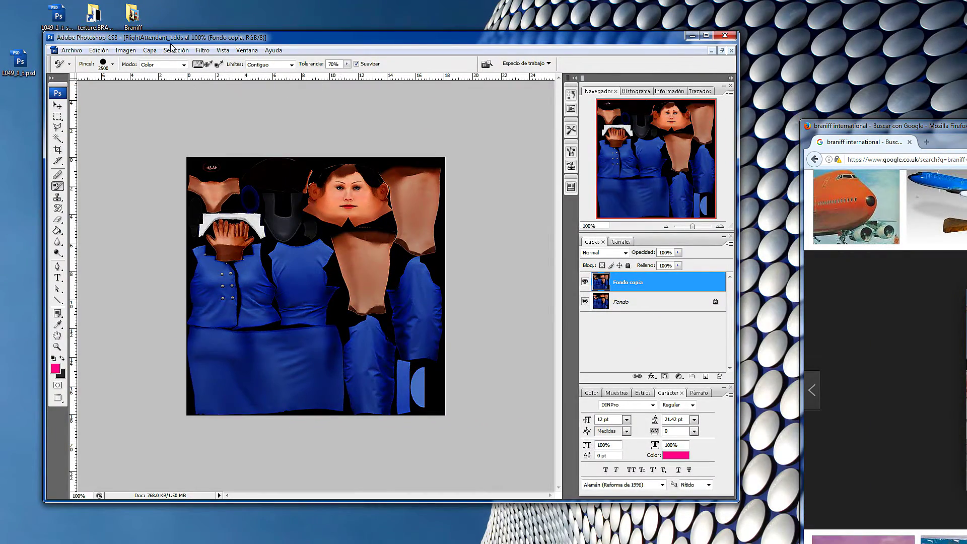
drag(172, 42, 217, 65)
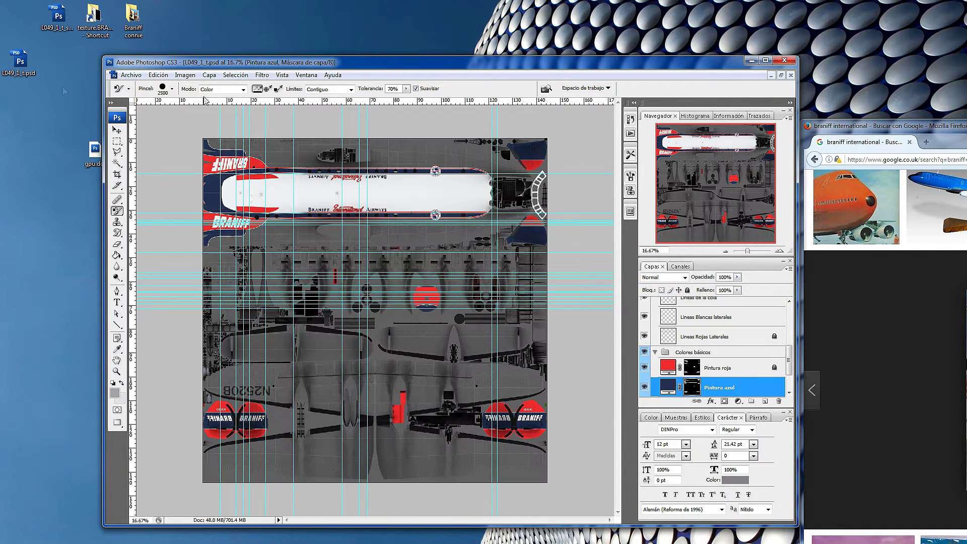
Show L049_1_t.psd as a floating window beside FlightAttendant_t.dds and make the flight attendant texture the active document.
click(780, 76)
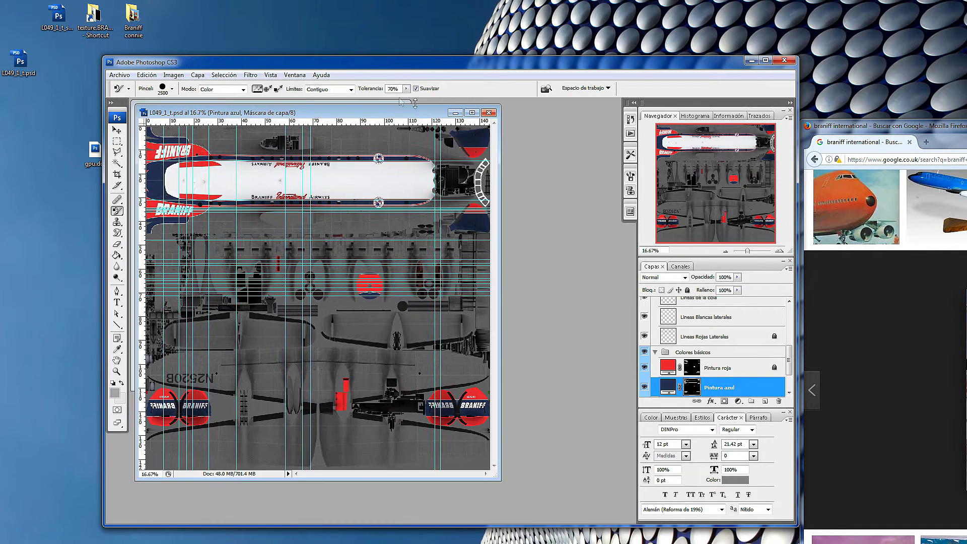
drag(388, 106, 614, 147)
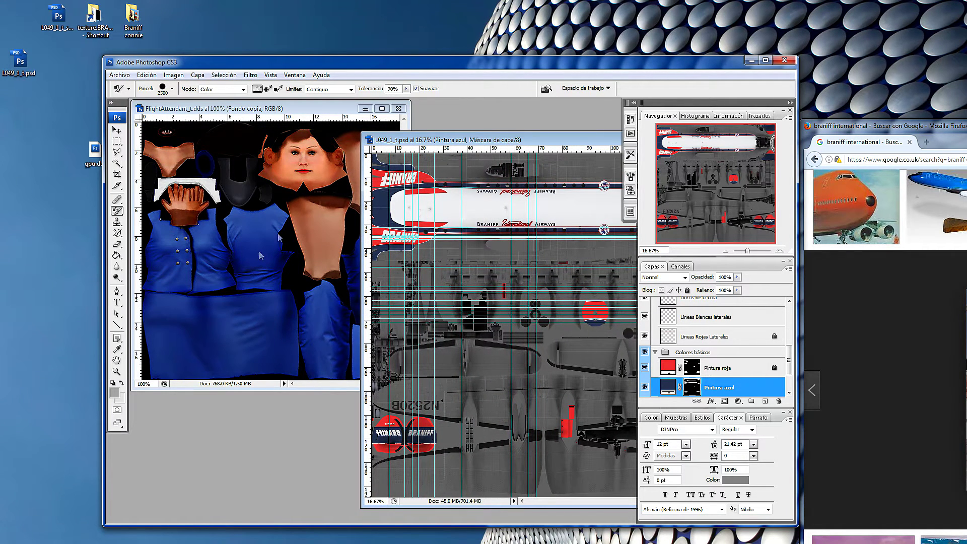
click(289, 112)
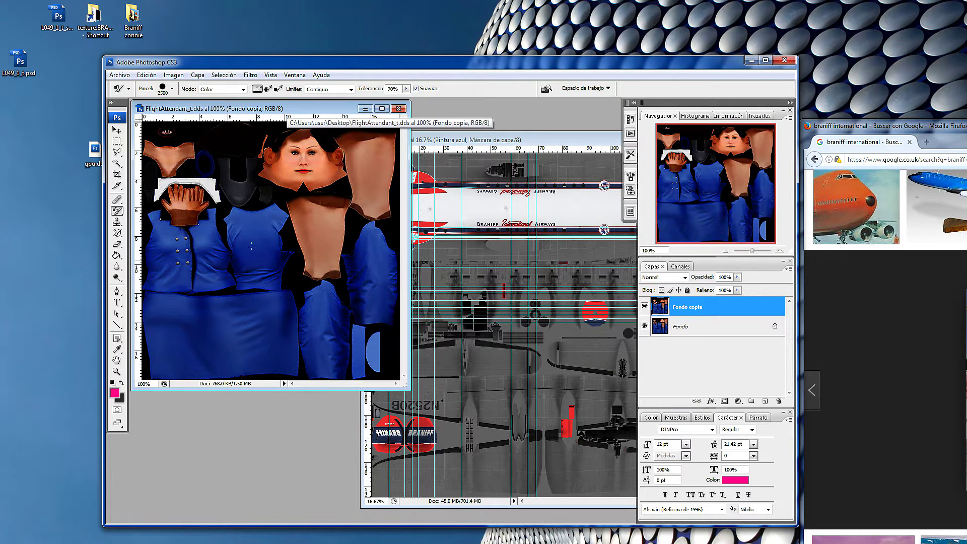
Sample the foreground color ffffff from the red and blue circle in the L049_1_t.psd livery.
click(114, 393)
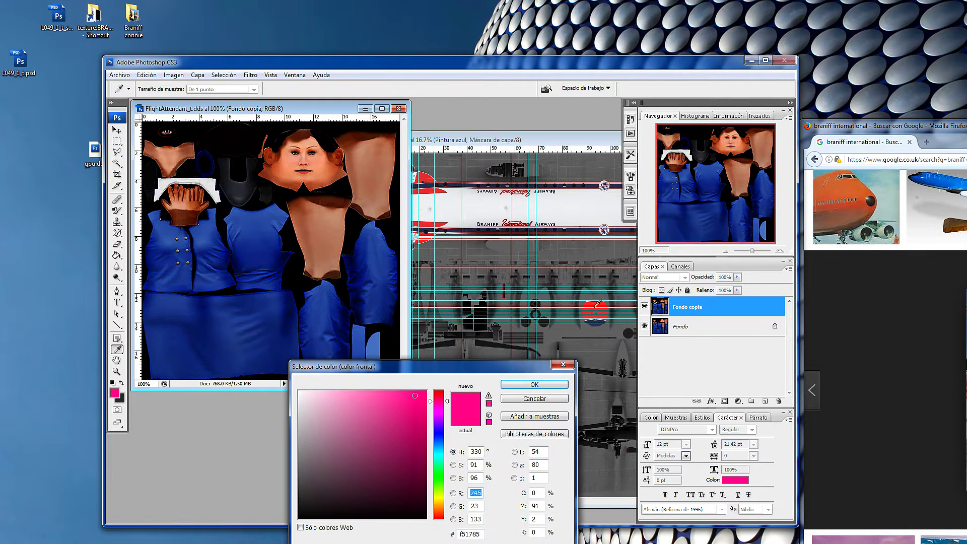
click(595, 298)
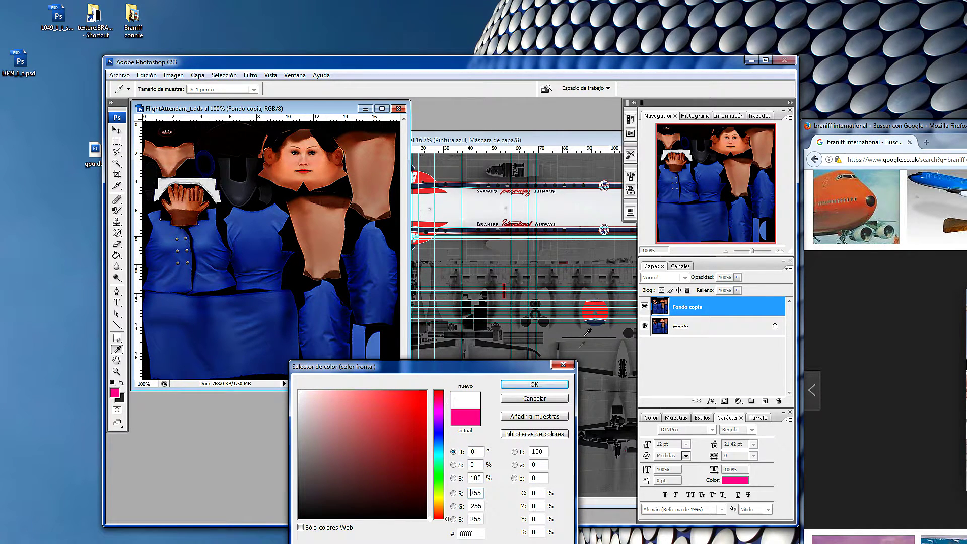
click(544, 385)
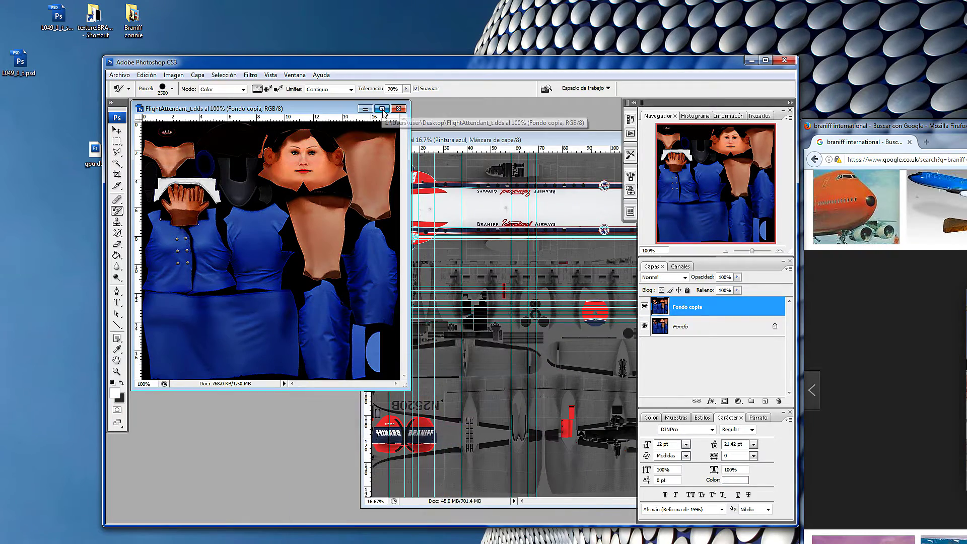
Maximize FlightAttendant_t.dds, try recoloring the uniform on Fondo copia with white, and revert to the single Fondo layer.
click(503, 139)
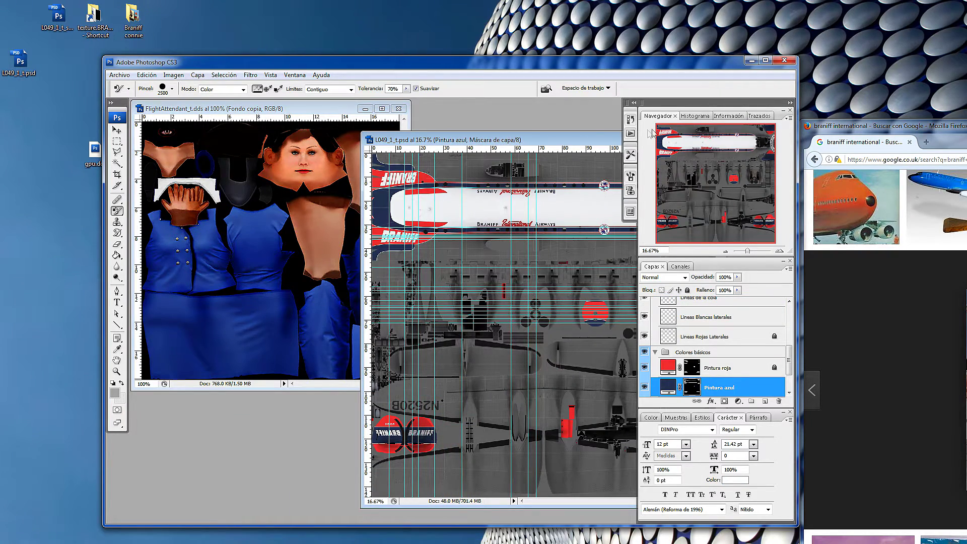
drag(585, 142, 383, 156)
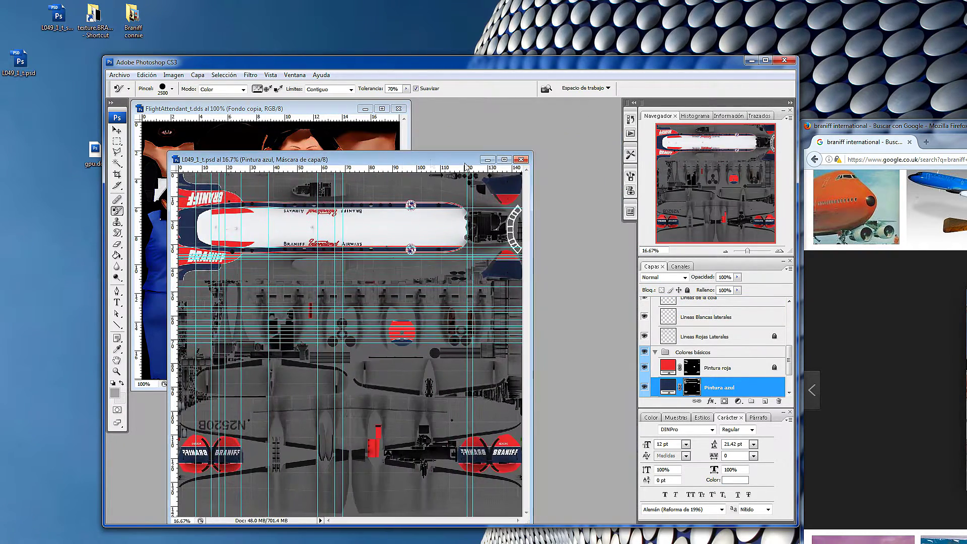
click(513, 158)
click(382, 109)
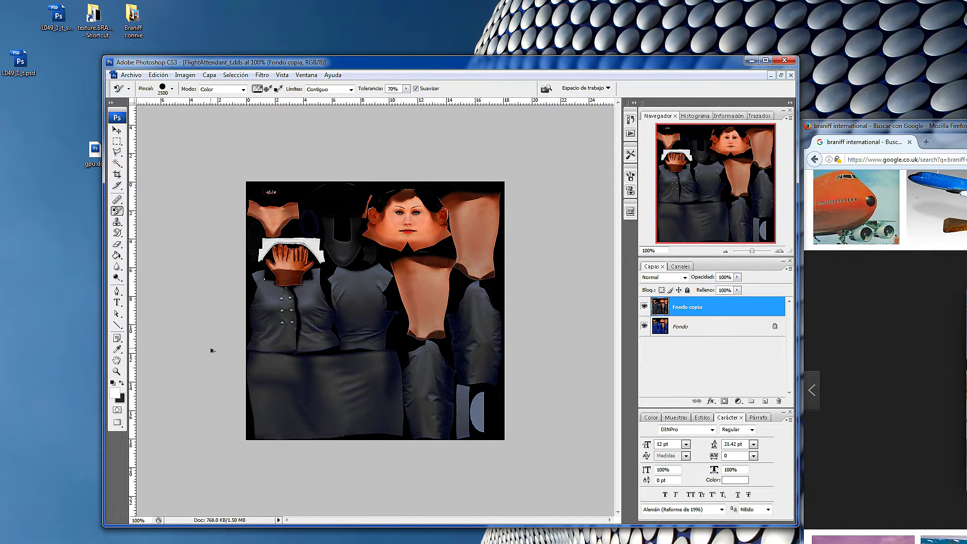
key(ctrl+e)
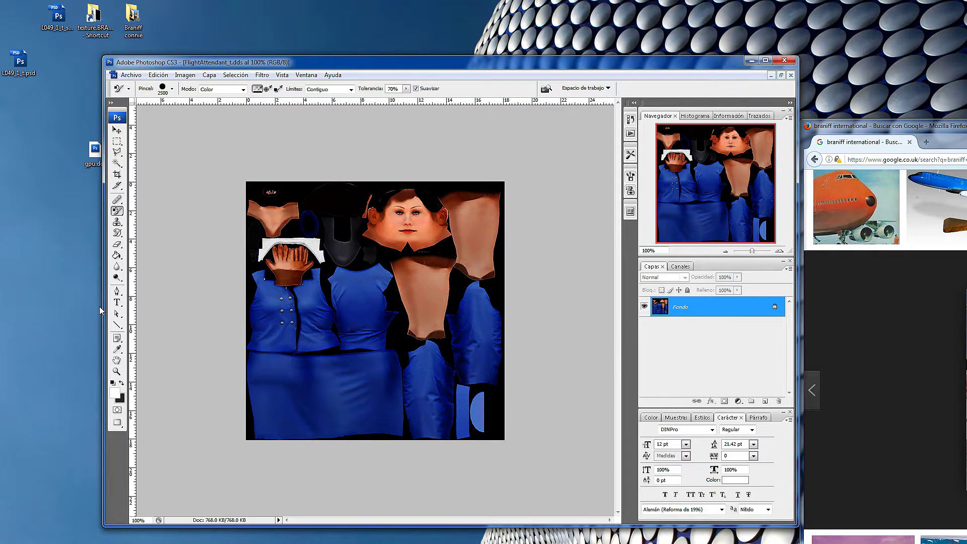
Duplicate the restored Fondo layer again, keeping the name Fondo copia.
right_click(676, 310)
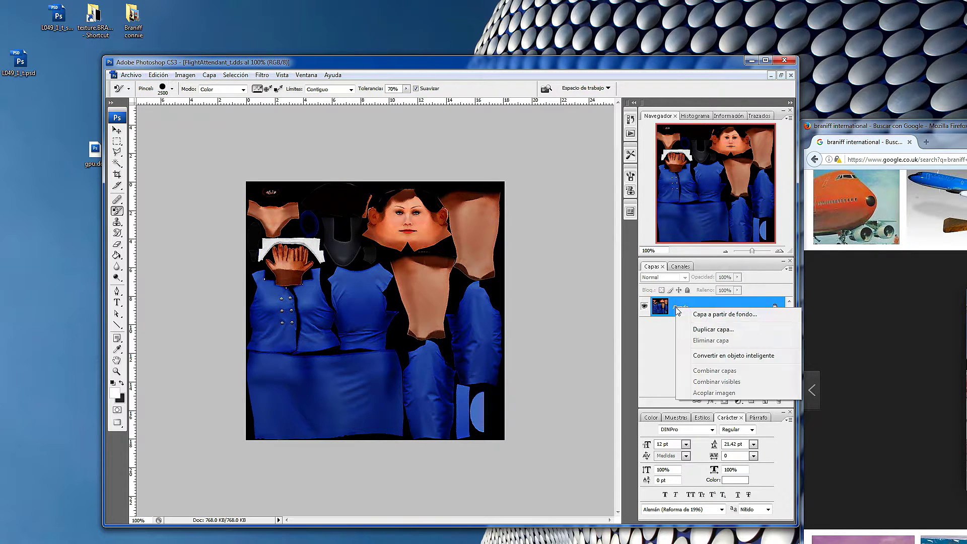
click(699, 334)
click(634, 180)
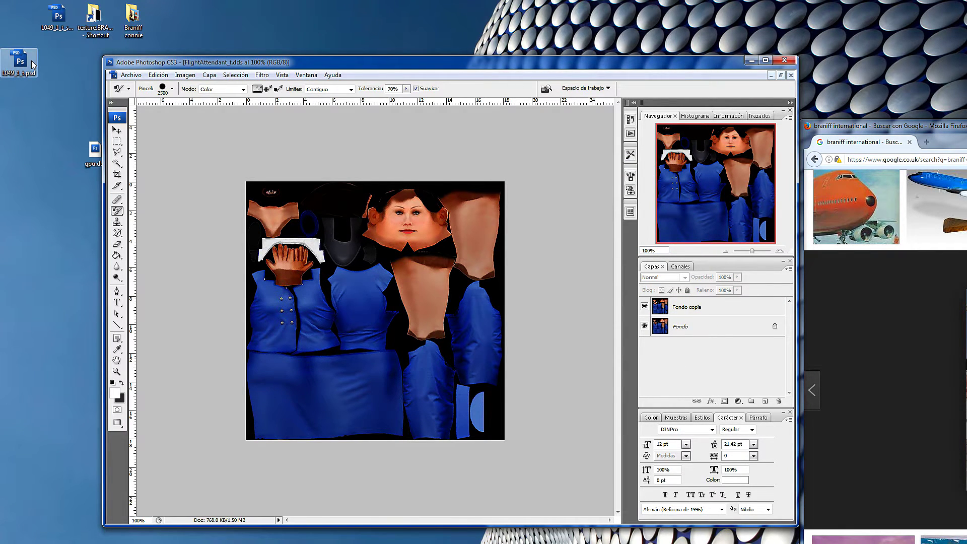
Float both open documents and move the L049_1_t.psd window beside FlightAttendant_t.dds.
click(781, 75)
drag(337, 120, 569, 144)
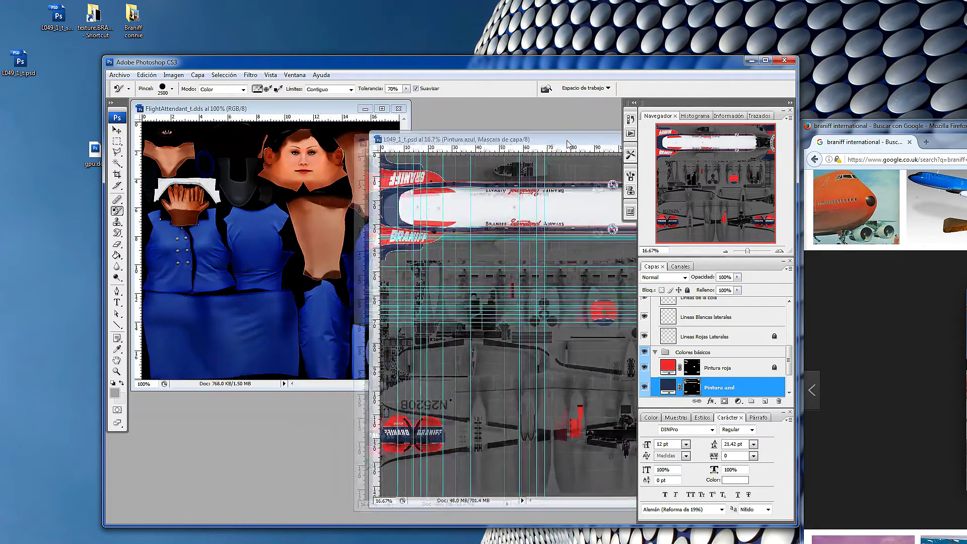
click(117, 348)
click(115, 392)
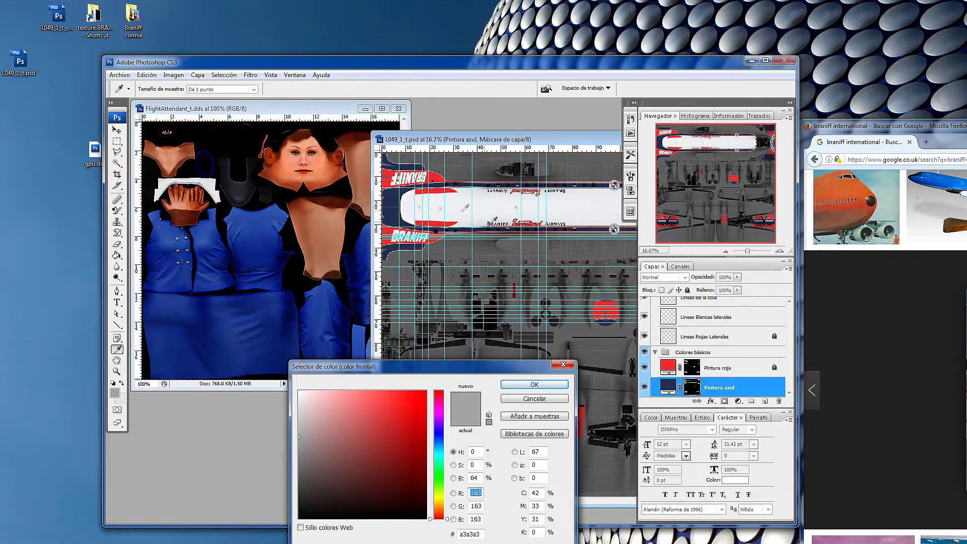
click(433, 169)
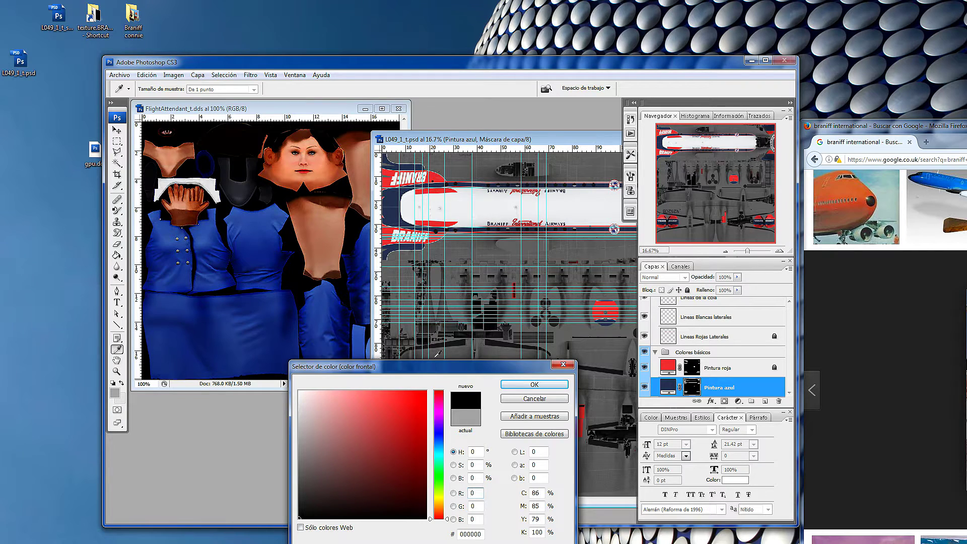
drag(430, 370, 296, 413)
drag(275, 412, 266, 414)
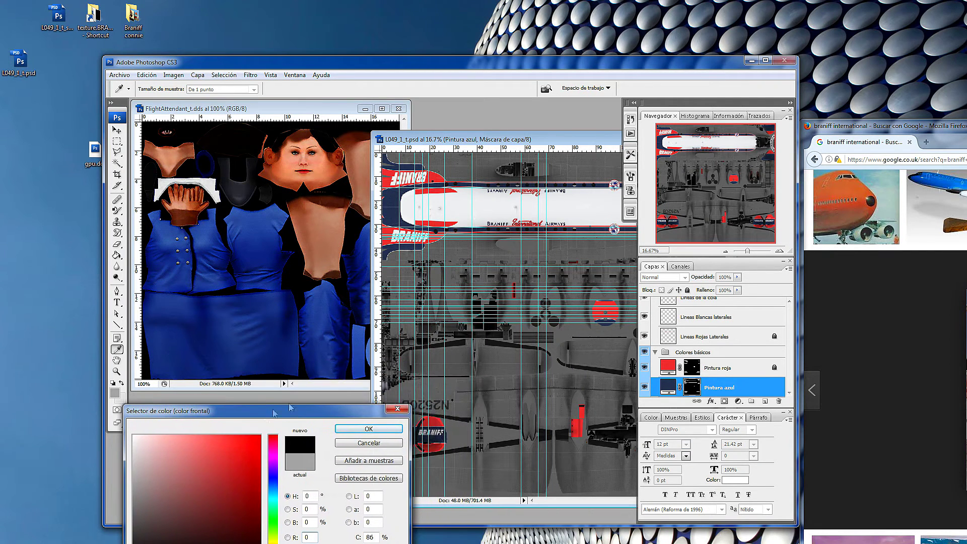
click(604, 302)
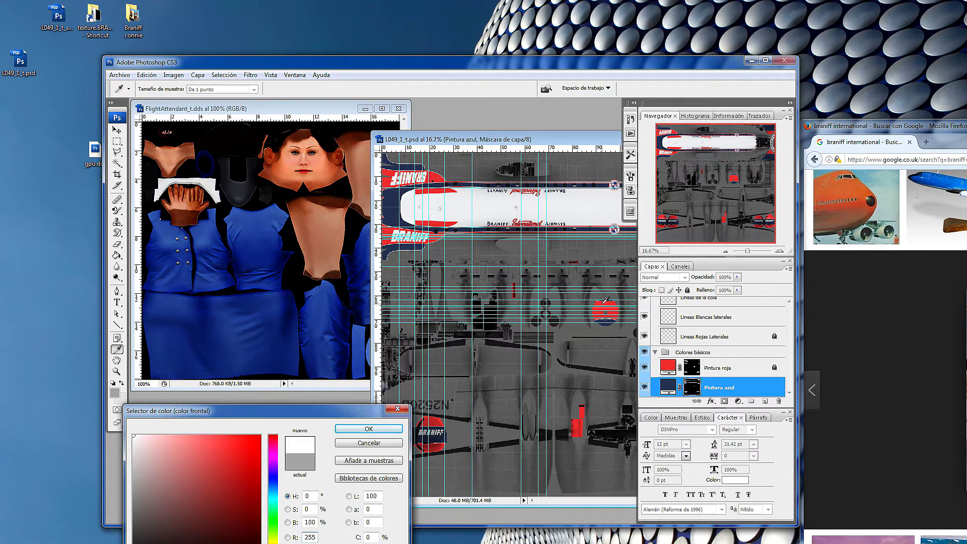
drag(134, 436, 220, 453)
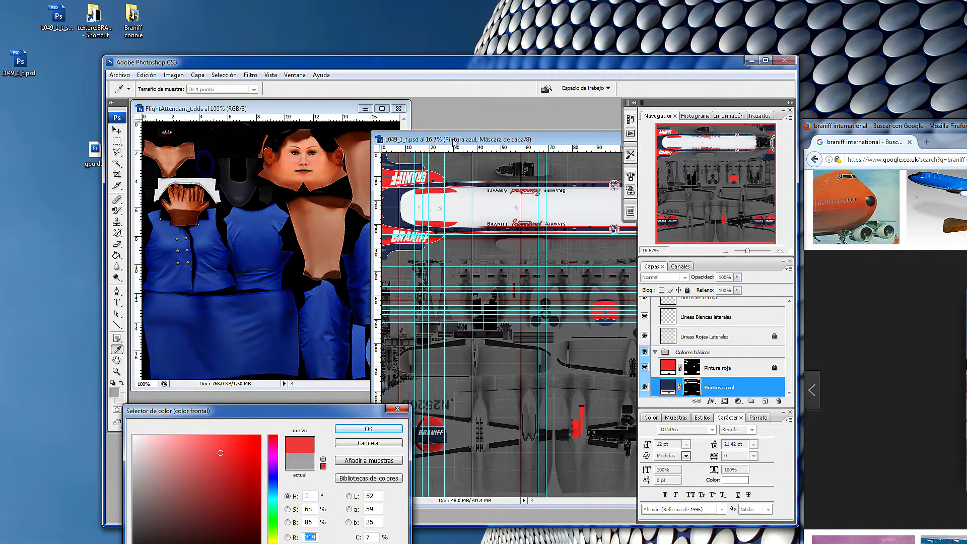
key(Escape)
key(b)
Enlarge the Photoshop window to full screen and arrange the floating L049_1_t.psd window beside FlightAttendant_t.dds.
drag(554, 139, 394, 140)
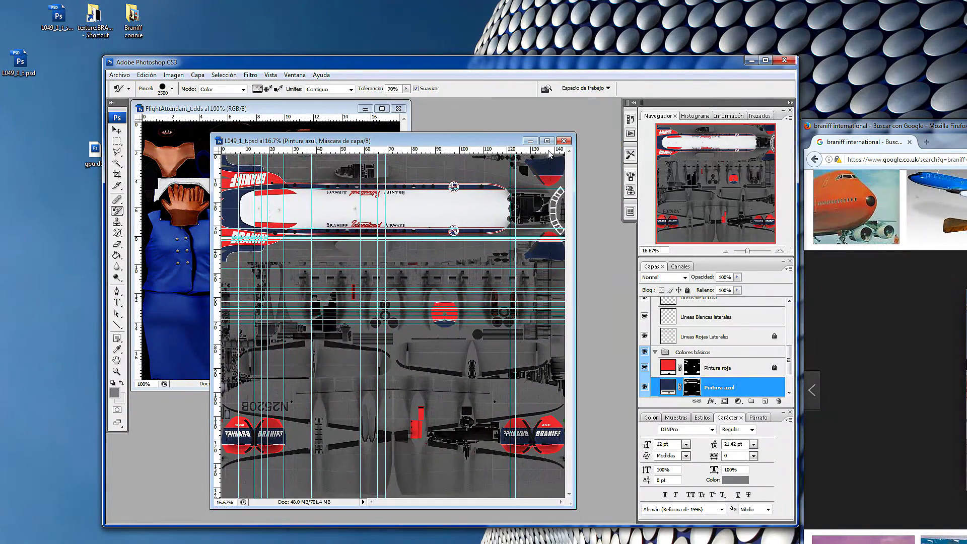
click(546, 140)
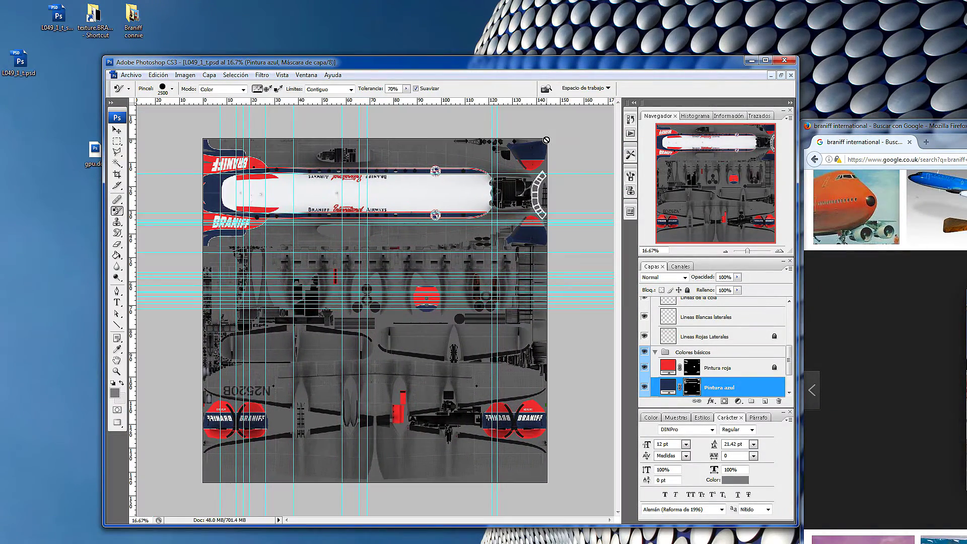
click(765, 61)
click(952, 18)
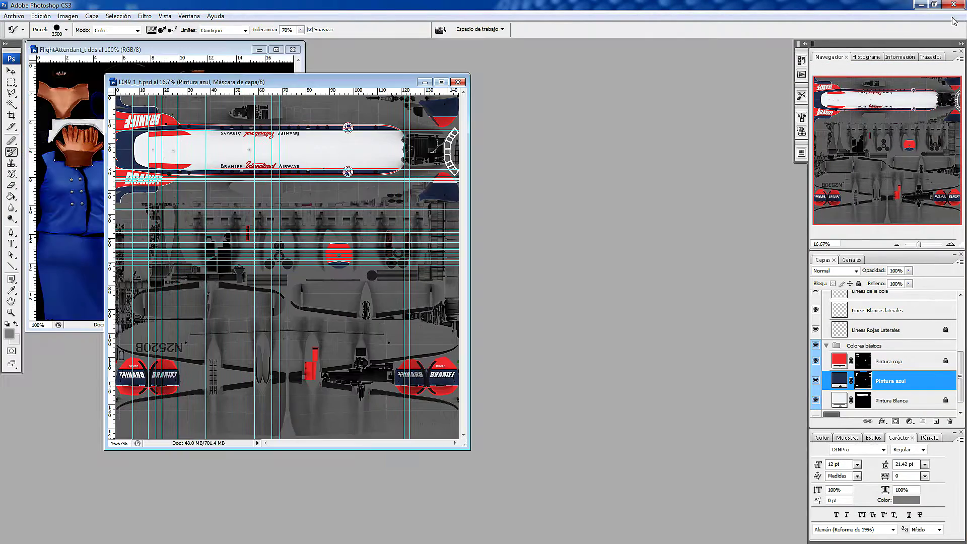
drag(302, 82, 550, 105)
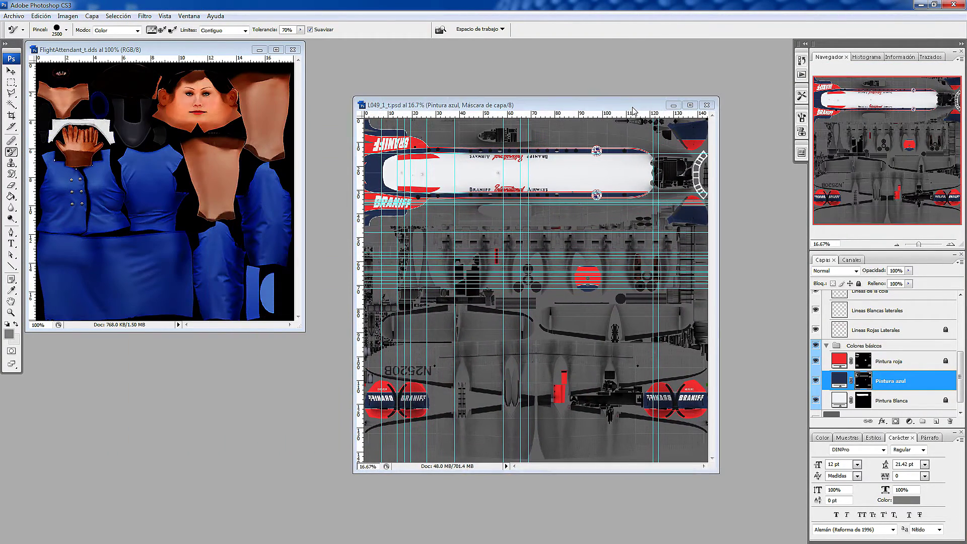
Select the Pintura roja layer in L049_1_t.psd and set the foreground color to white.
click(901, 360)
click(8, 335)
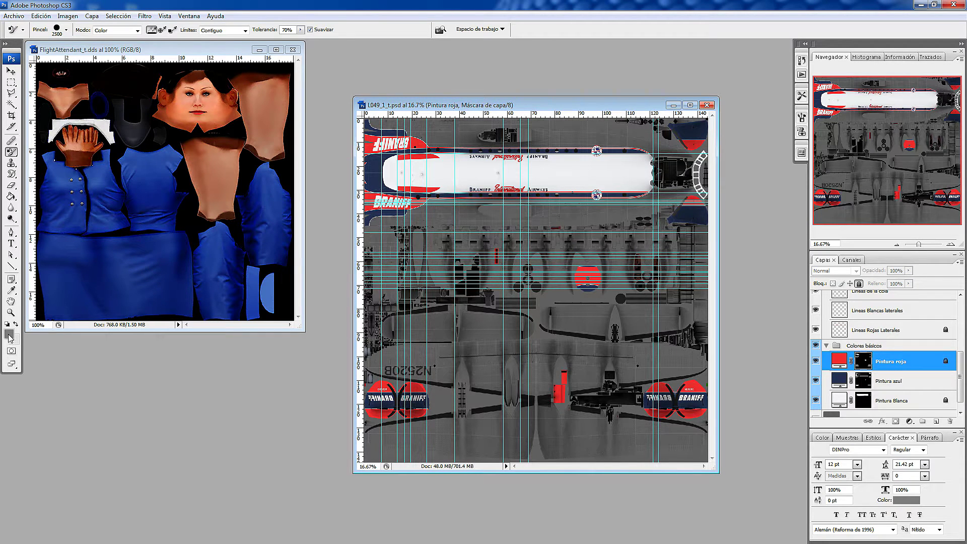
click(370, 146)
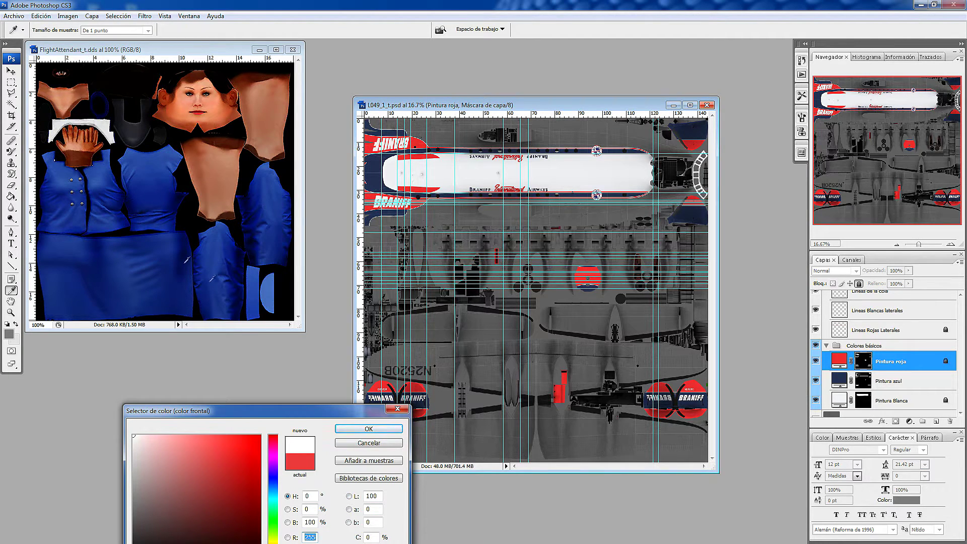
click(369, 428)
key(b)
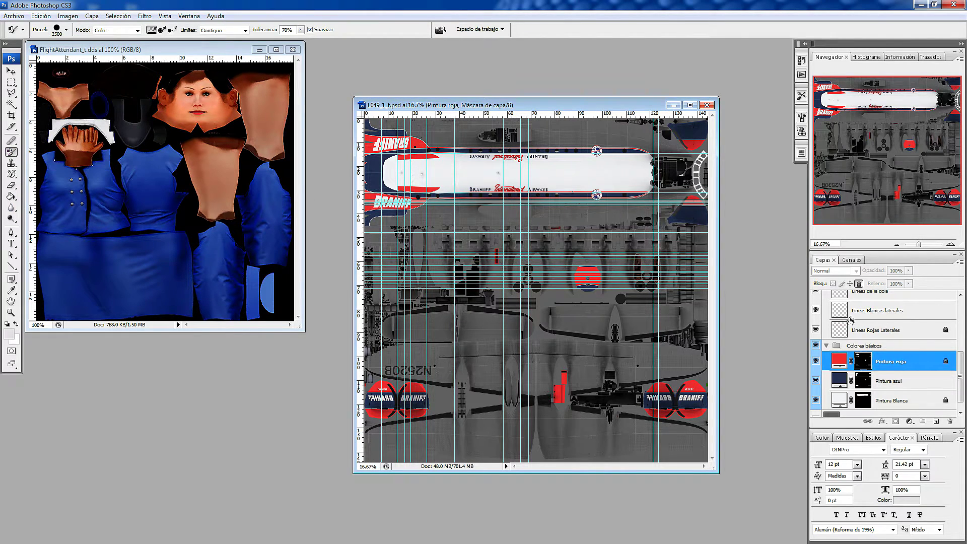
Show the color swatches and try Color Replacement on the L049_1_t.psd livery and on the flight attendant texture.
click(232, 44)
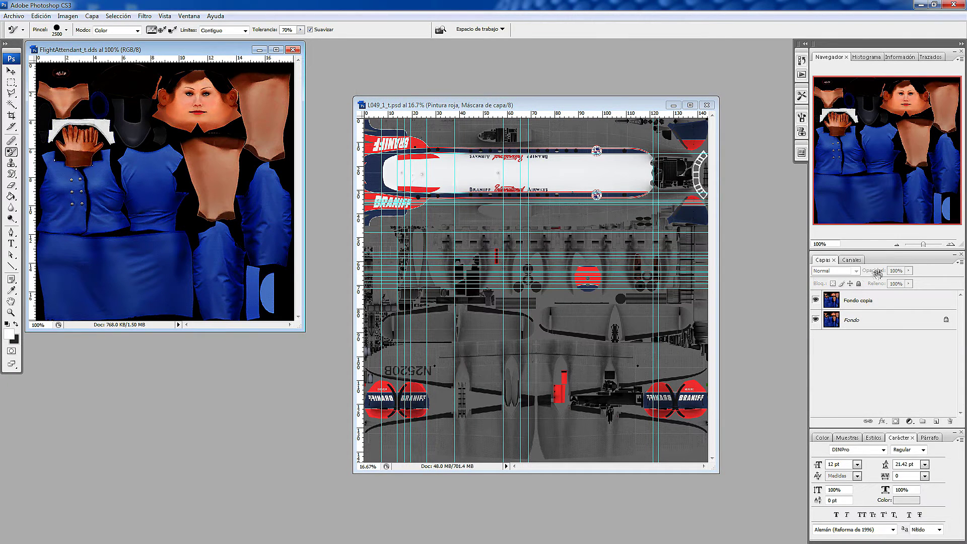
click(847, 438)
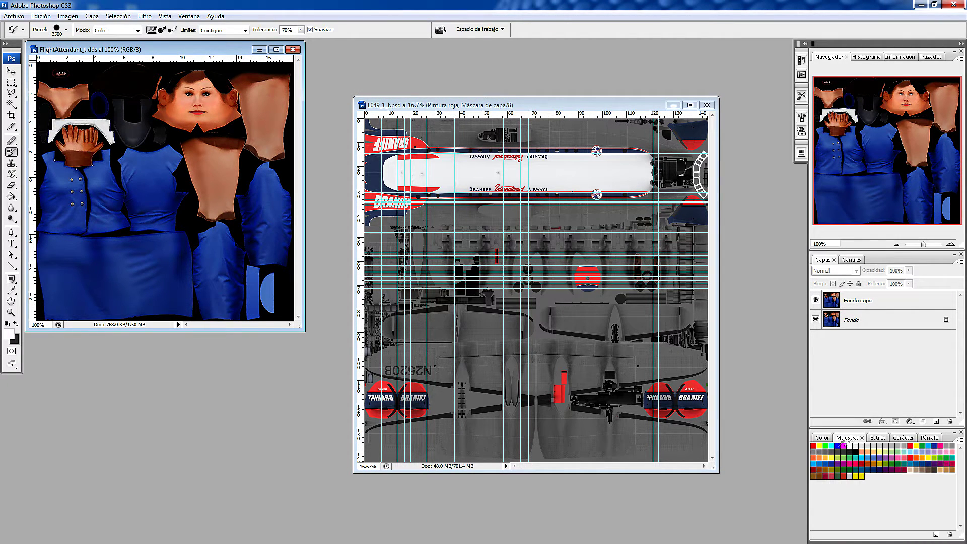
click(414, 141)
click(414, 141)
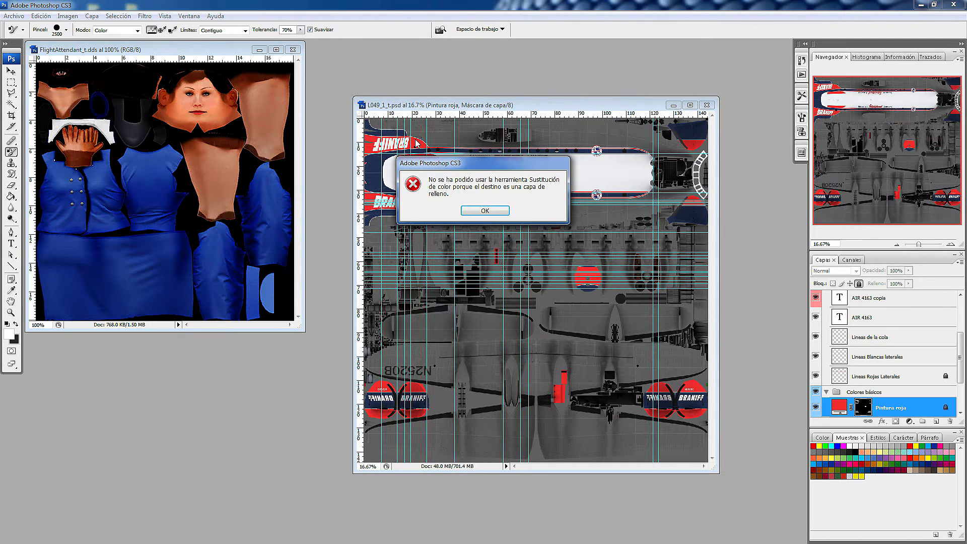
click(496, 212)
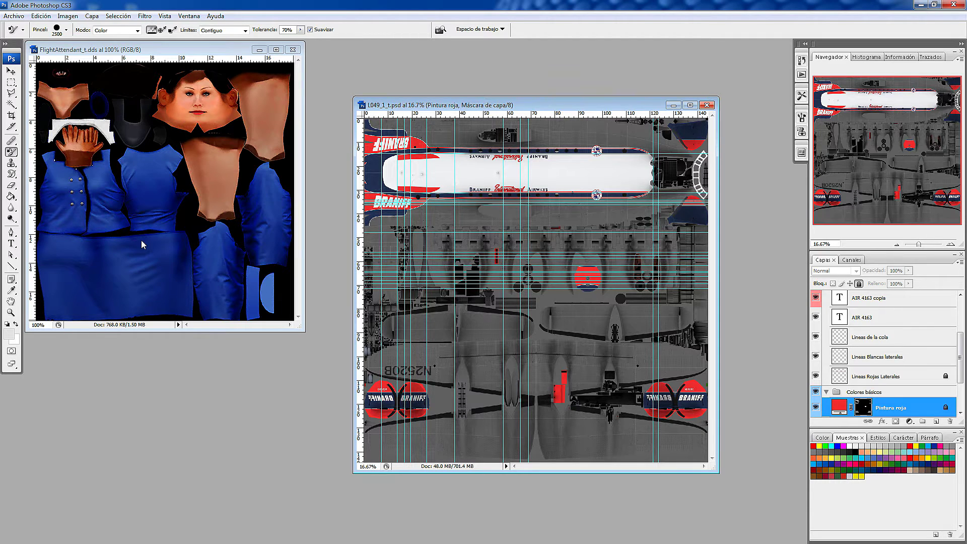
click(196, 192)
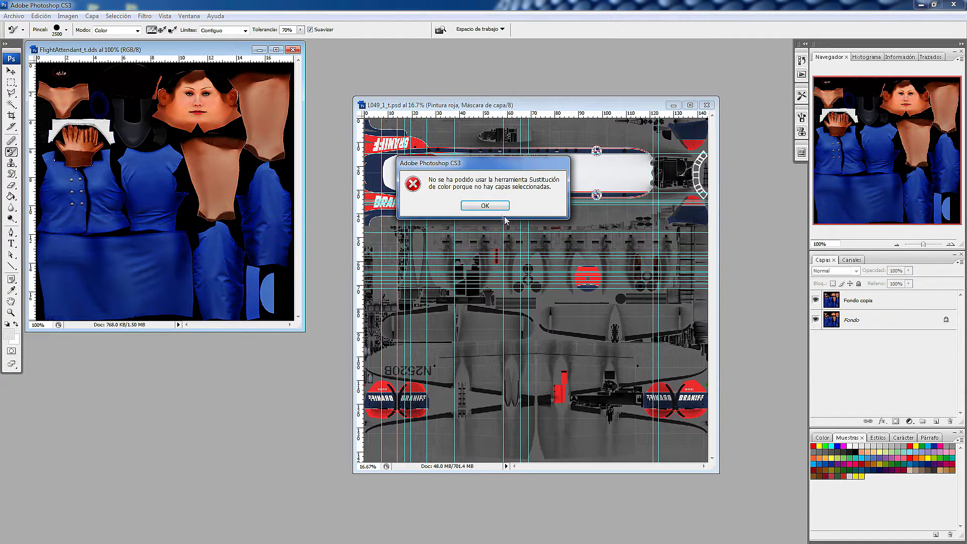
click(490, 206)
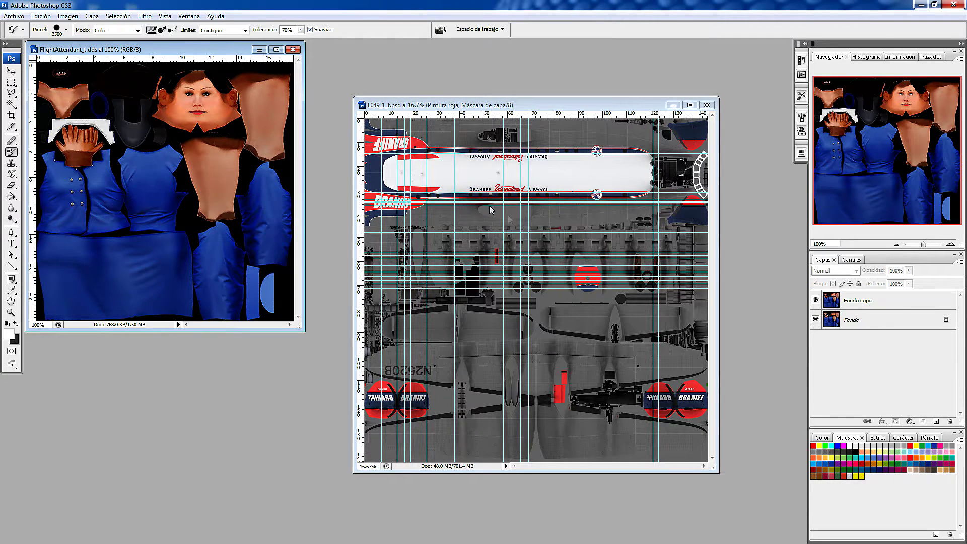
Show the RGB color sliders and set the foreground color to red with R 250, G 25, B 25.
click(823, 437)
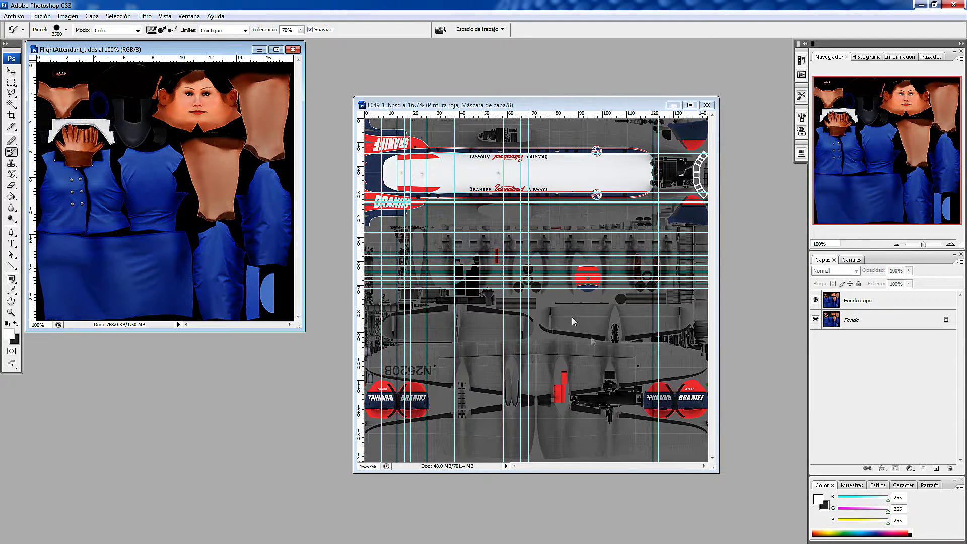
click(9, 334)
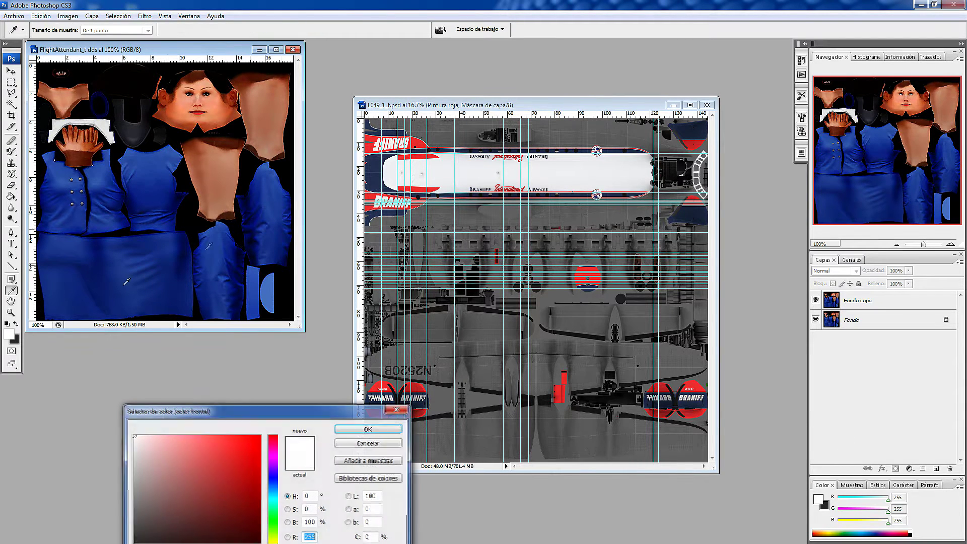
click(210, 437)
drag(210, 437, 248, 436)
click(350, 430)
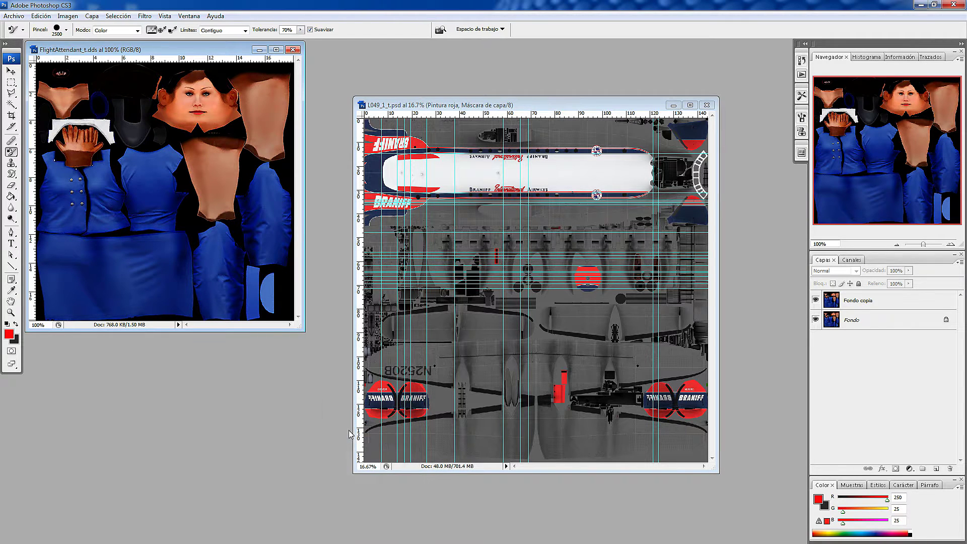
Close L049_1_t.psd and select the Fondo copia layer of FlightAttendant_t.dds for a trial Color Replacement in red.
click(706, 105)
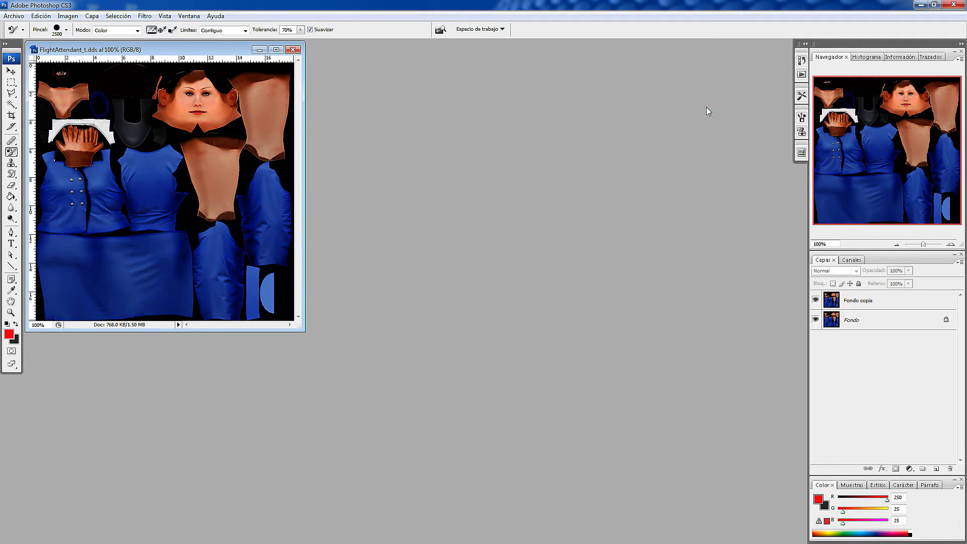
click(115, 250)
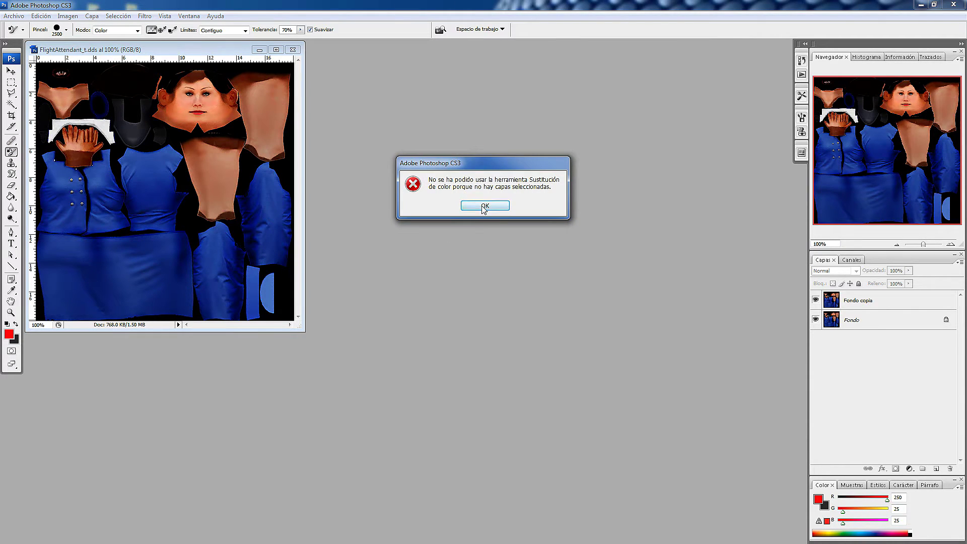
click(484, 207)
click(847, 300)
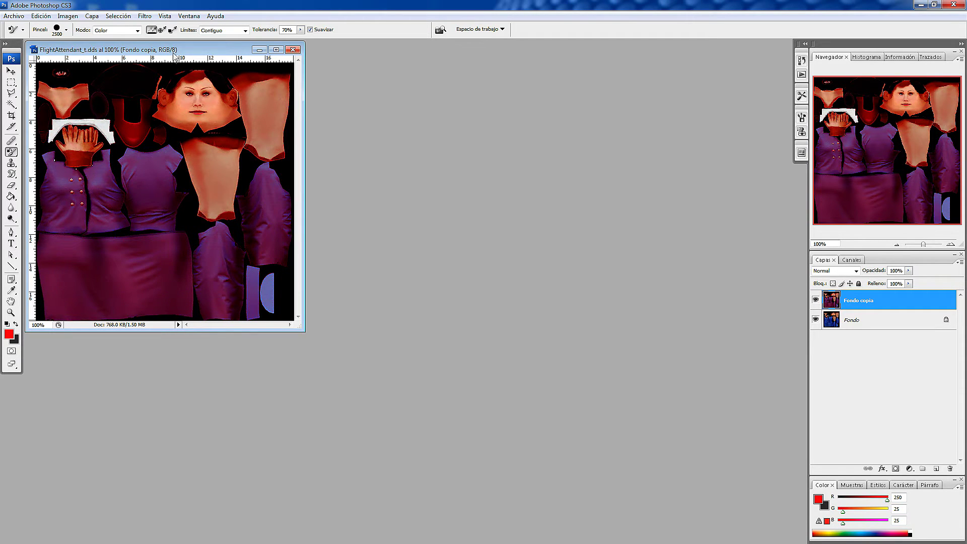
Maximize FlightAttendant_t.dds and recolor the uniform on Fondo copia red, using Color mode with Color Replacement limits set to No contiguo.
drag(172, 50, 330, 113)
click(433, 113)
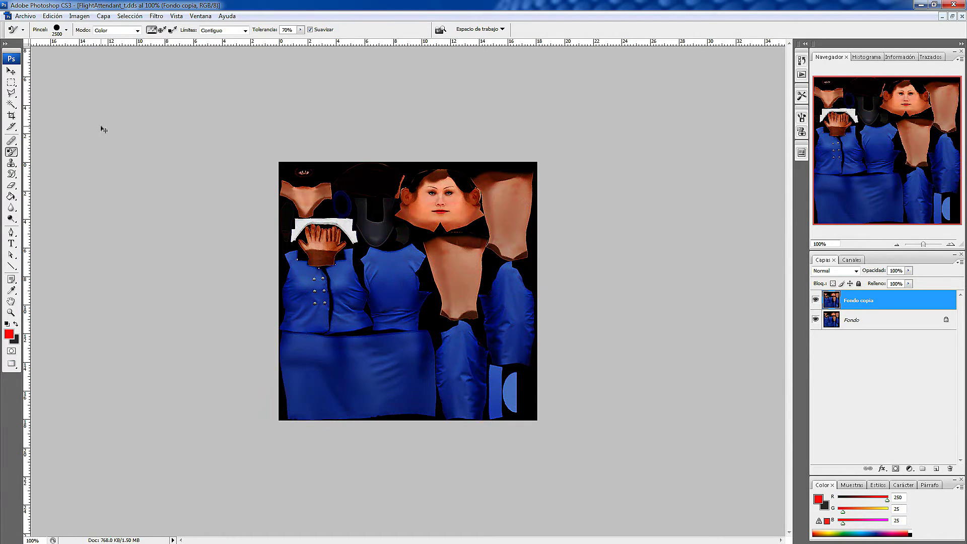
click(137, 30)
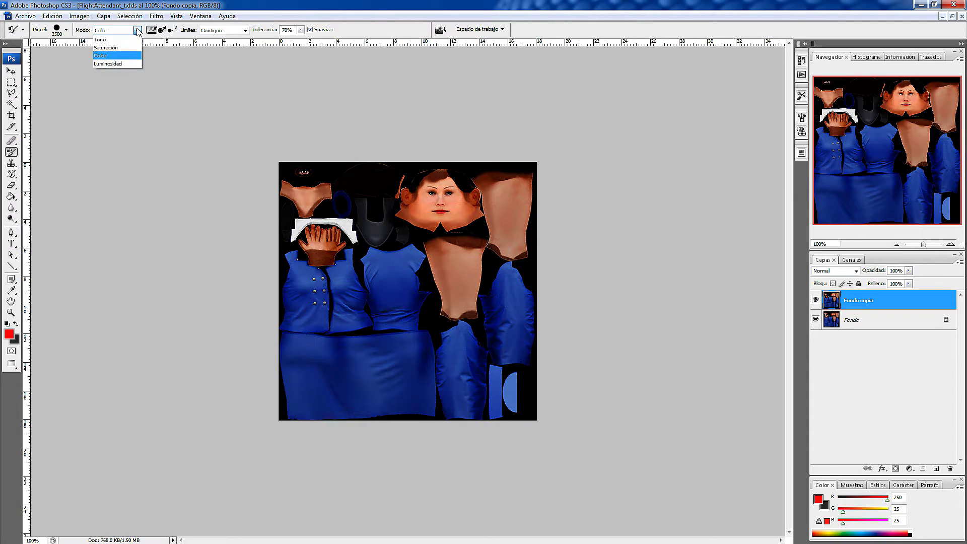
click(124, 55)
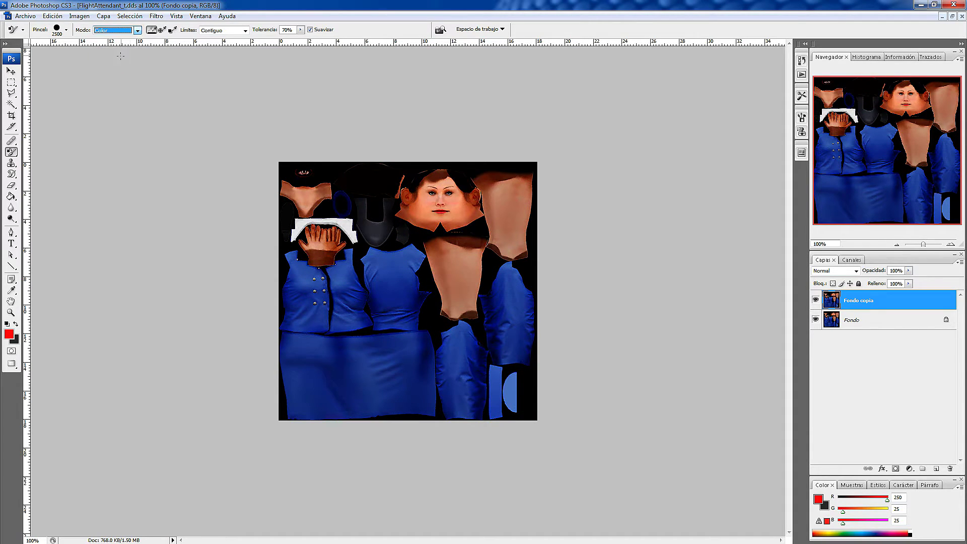
click(245, 30)
click(214, 40)
click(342, 317)
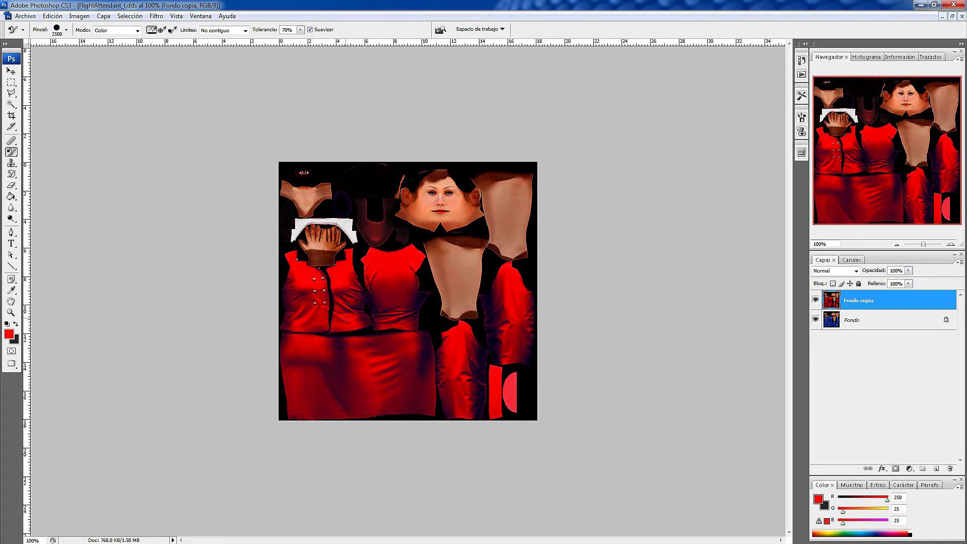
Try Color Replacement with a tolerance of 100% on the red skirt and undo the red recoloring.
click(300, 30)
mouse_move(301, 40)
mouse_down()
mouse_move(323, 46)
mouse_move(317, 41)
mouse_up()
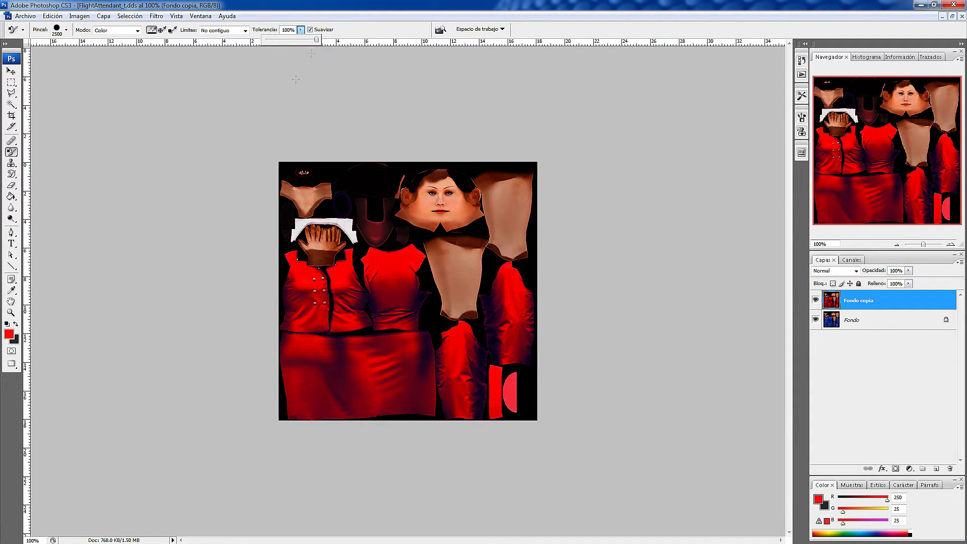
click(256, 354)
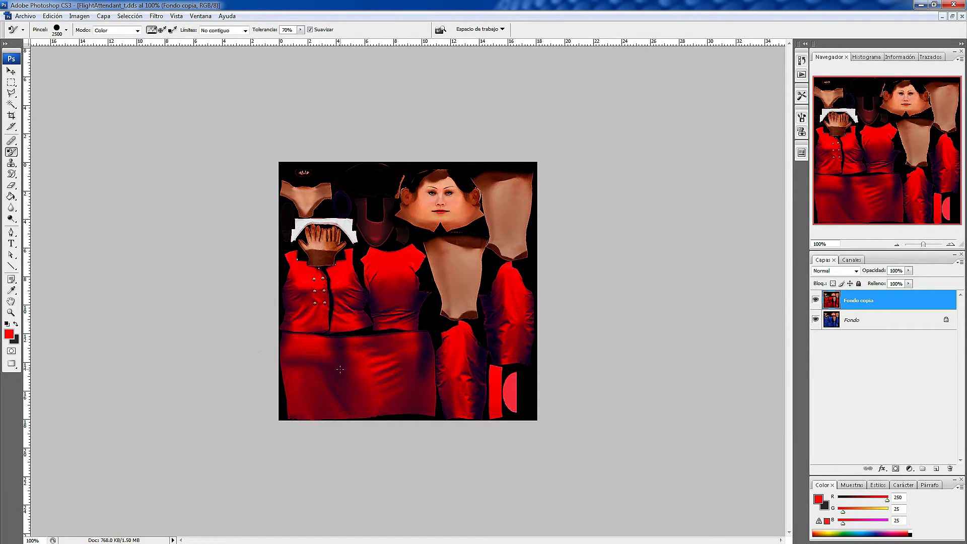
key(ctrl+z)
Set the Color Replacement tolerance to 100% and recolor the blue uniform on Fondo copia red.
click(301, 29)
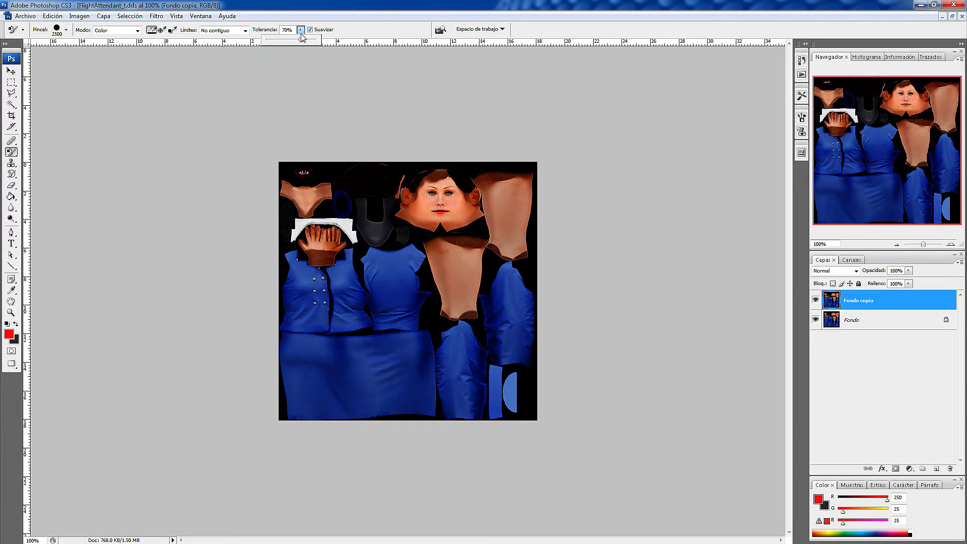
drag(300, 40, 343, 47)
click(354, 340)
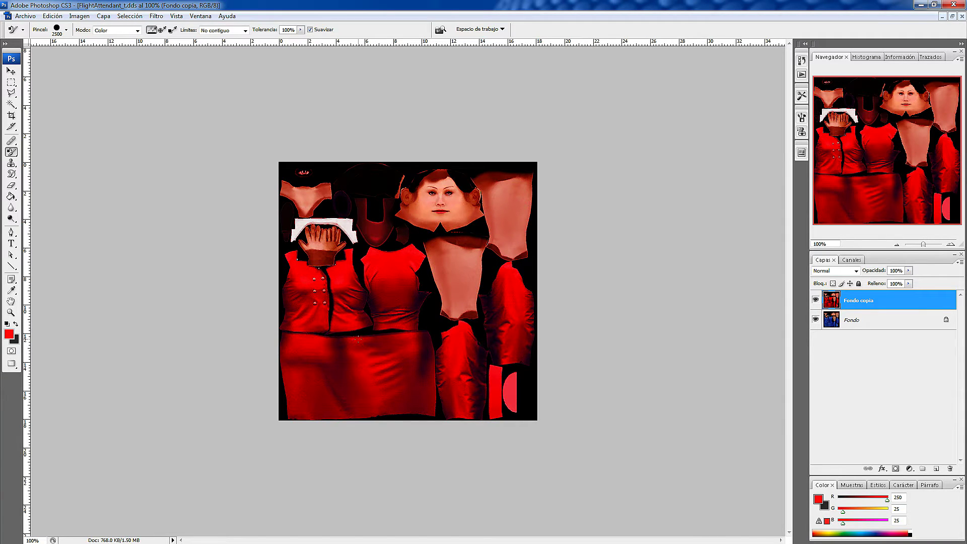
Set the Color Replacement tolerance to 1%.
click(300, 30)
drag(303, 40, 235, 48)
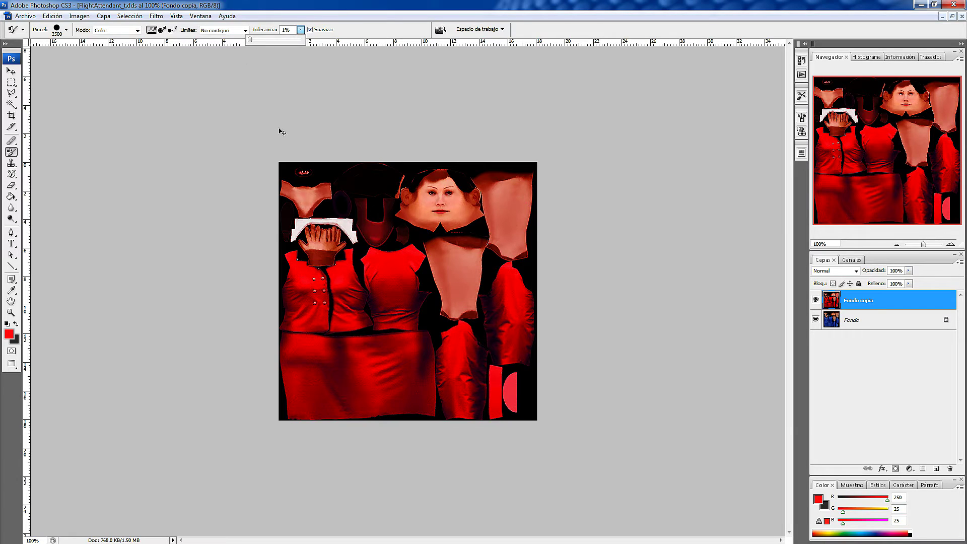
key(Escape)
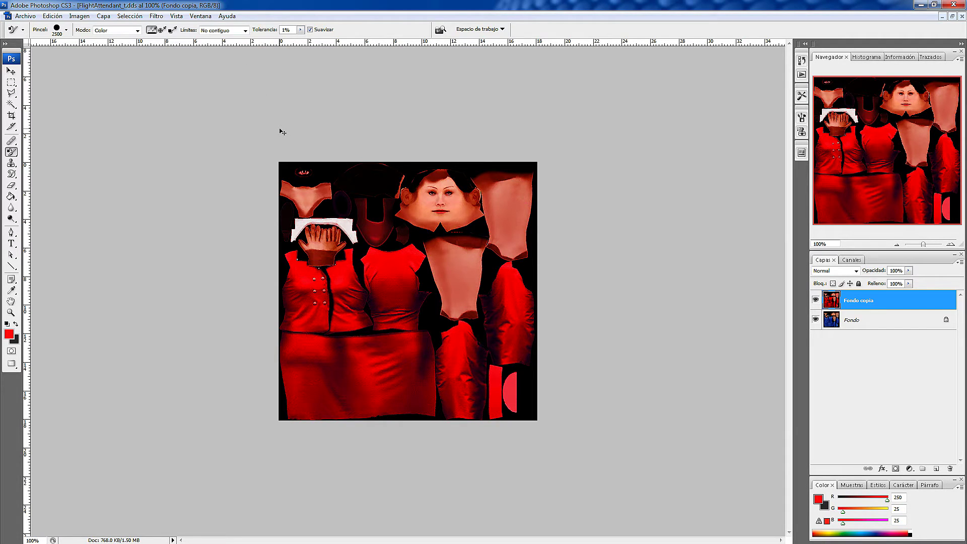
Undo the red recoloring of the uniform and set the Color Replacement tolerance to 1%.
key(ctrl+z)
click(300, 29)
drag(298, 40, 242, 52)
key(Return)
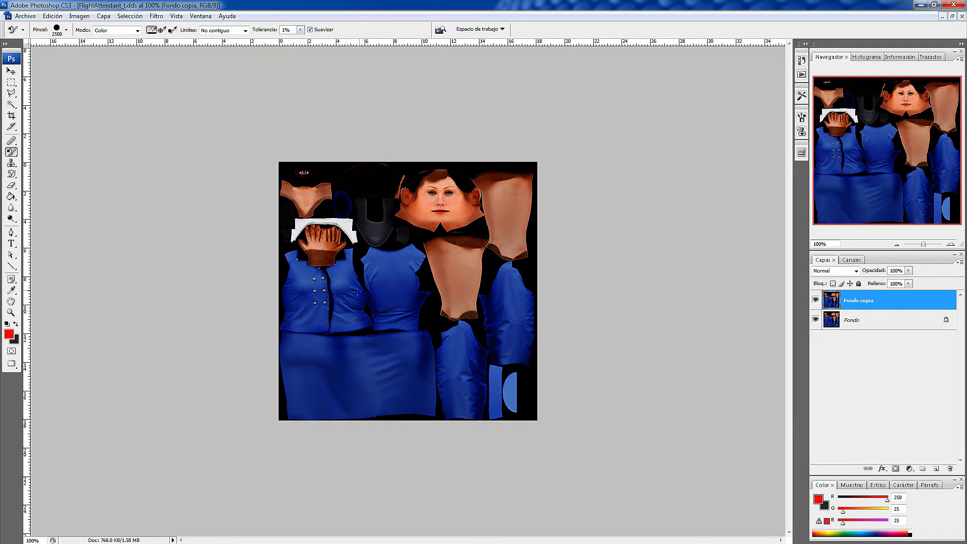
Try recoloring the uniform red at 100% tolerance with Suavizar off, undo it, and turn Suavizar back on.
click(300, 29)
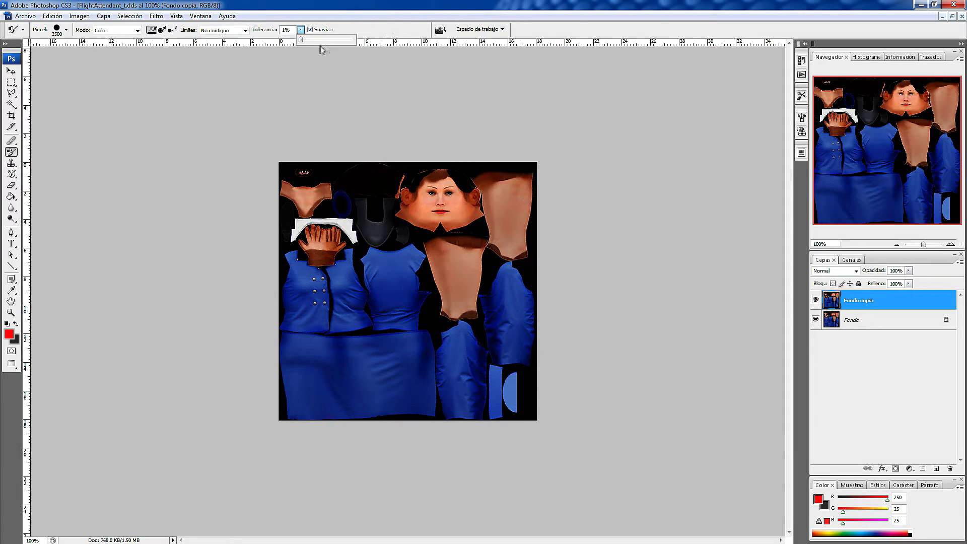
drag(304, 40, 353, 42)
click(310, 29)
click(356, 340)
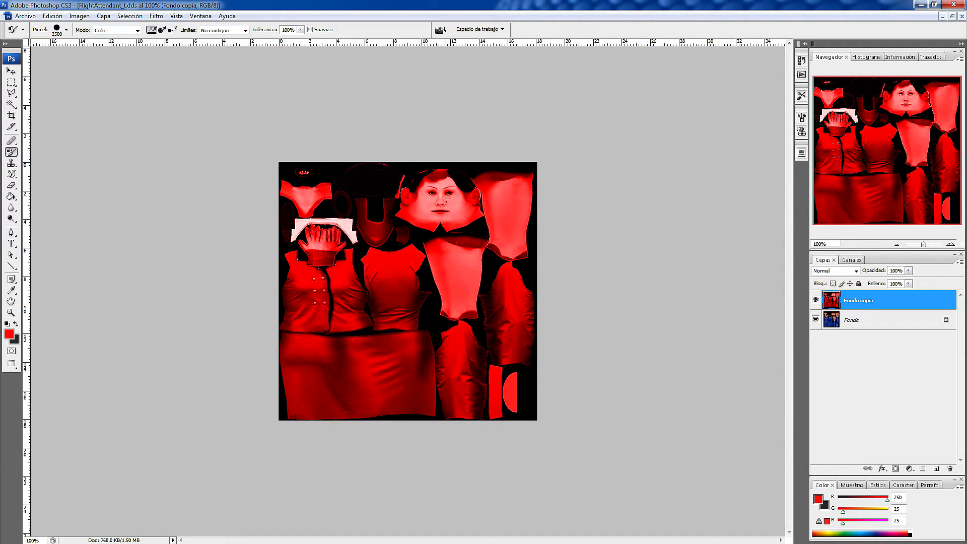
click(310, 29)
key(ctrl+z)
Set the Color Replacement tolerance to 91% to test its effect on the uniform.
click(301, 30)
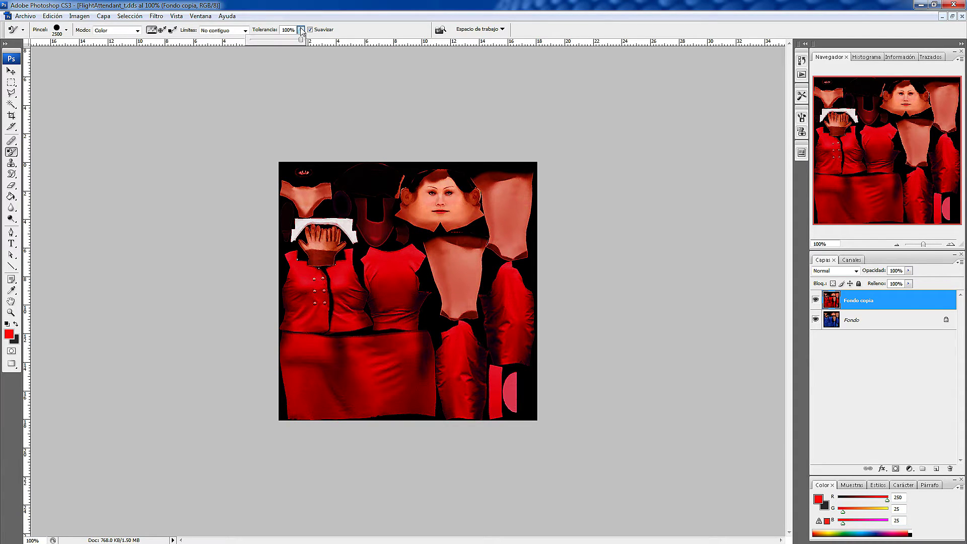
drag(303, 40, 297, 44)
click(251, 75)
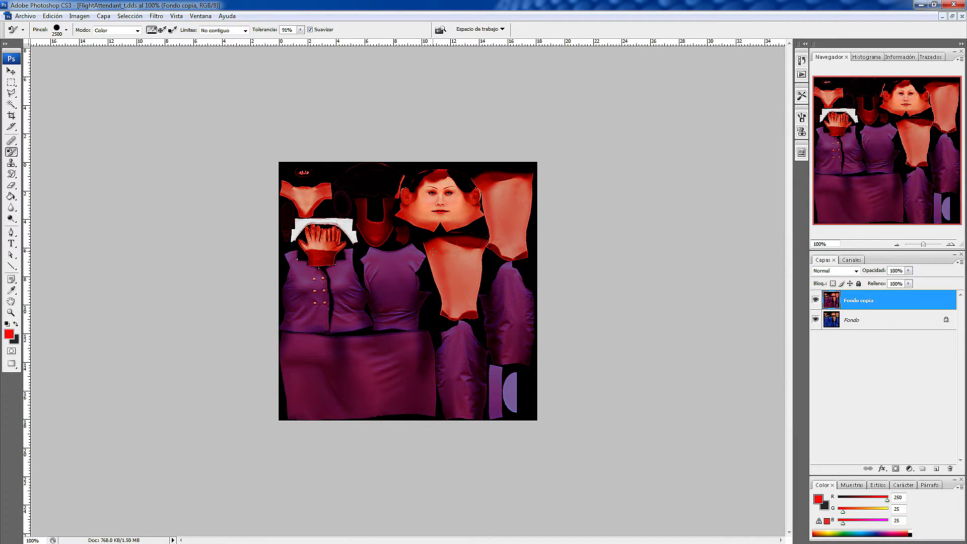
Set the Color Replacement tolerance to 100% and its limits to Hallar bordes.
click(300, 30)
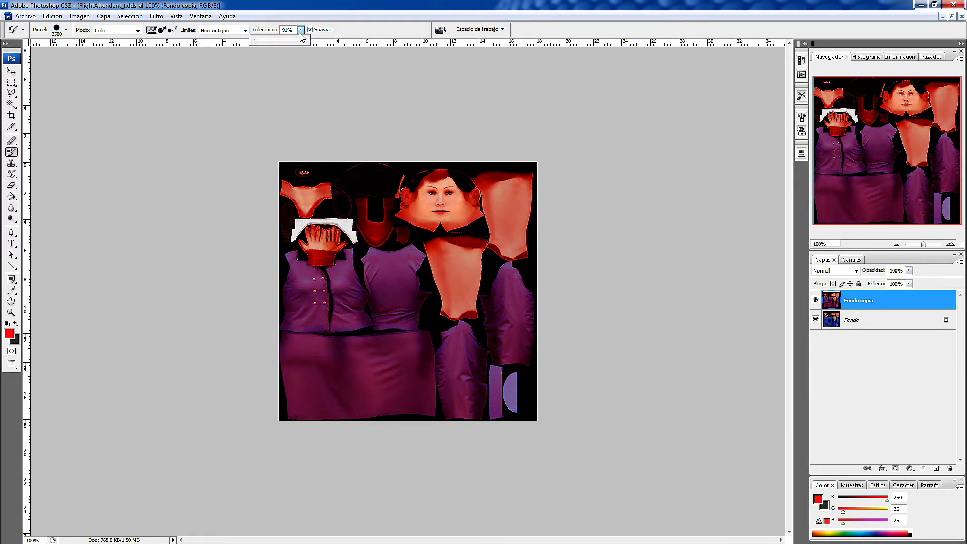
drag(301, 39, 329, 48)
click(244, 31)
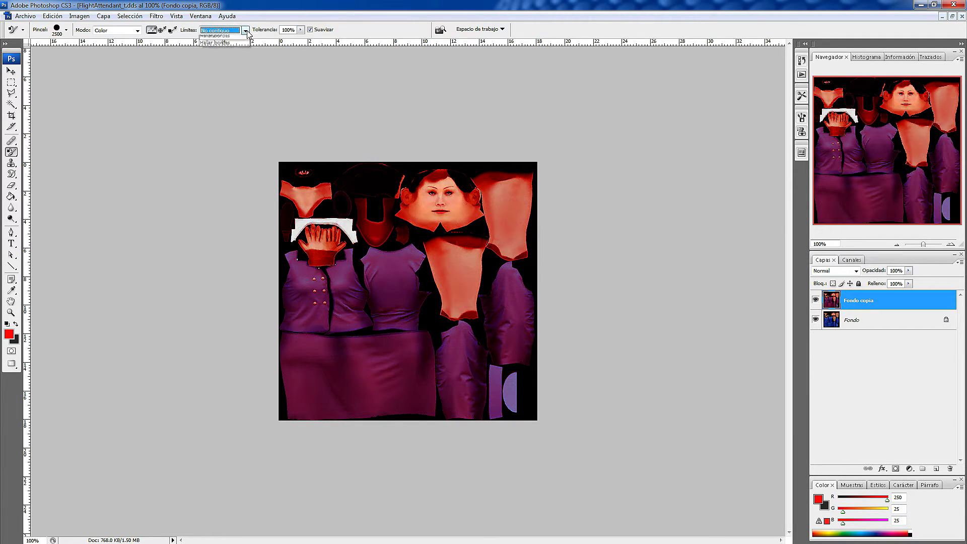
click(234, 56)
Undo a test stroke on the jacket, and paint the jacket, skirt and remaining blue pieces red with edge-finding limits.
click(341, 291)
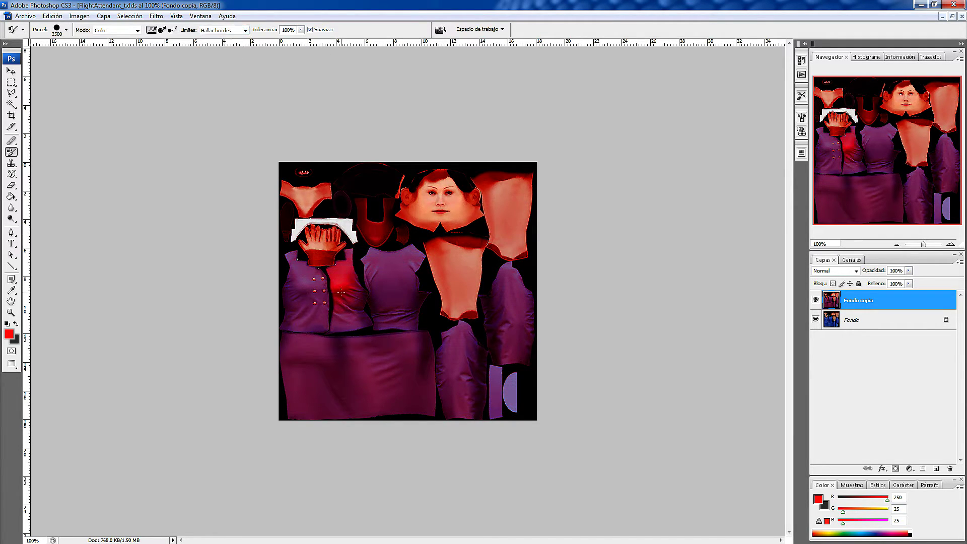
drag(351, 317, 350, 320)
key(ctrl+z)
click(297, 303)
mouse_move(300, 322)
mouse_down()
mouse_move(289, 324)
mouse_move(316, 327)
mouse_up()
mouse_move(408, 338)
mouse_down()
mouse_move(400, 362)
mouse_move(349, 370)
mouse_move(301, 361)
mouse_up()
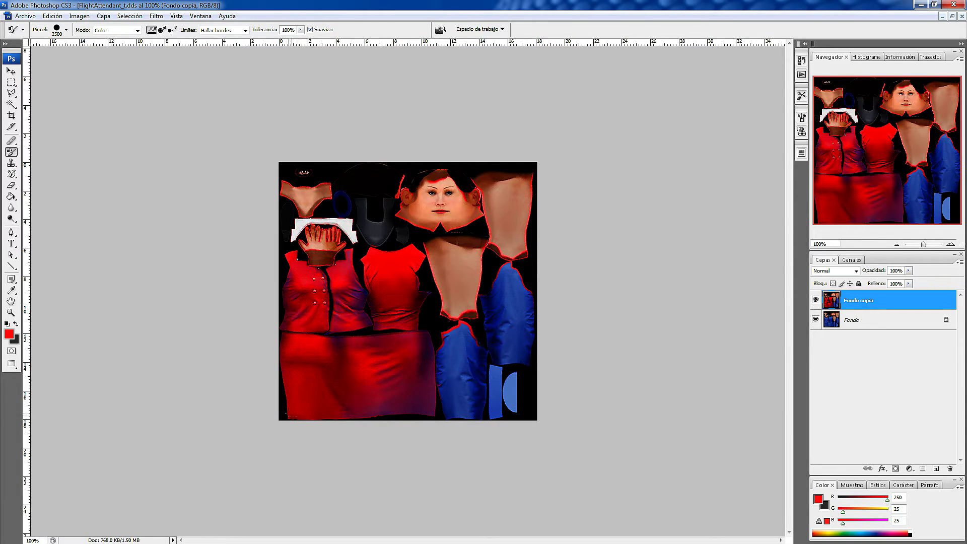
drag(453, 403, 476, 339)
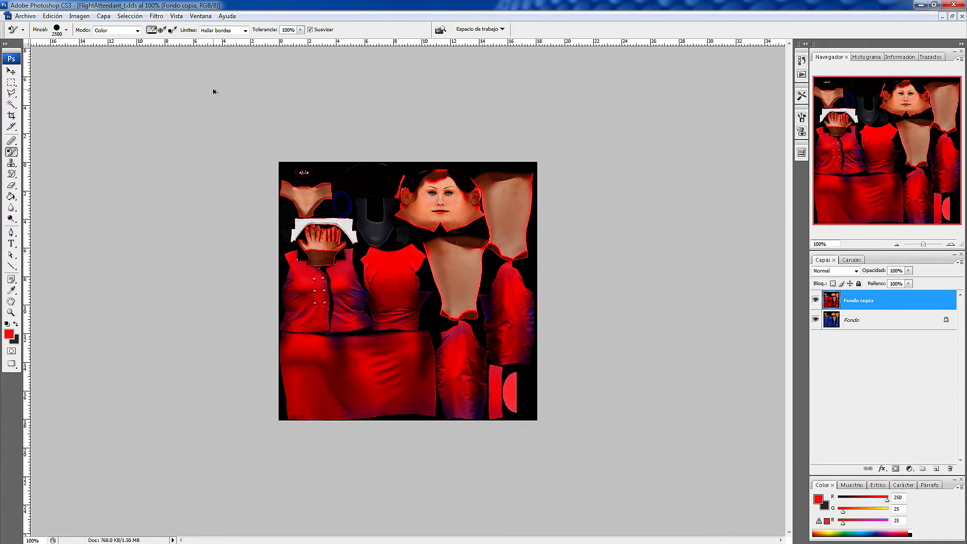
Undo the last recoloring strokes and delete the Fondo copia layer.
key(ctrl+z)
key(ctrl+alt+z)
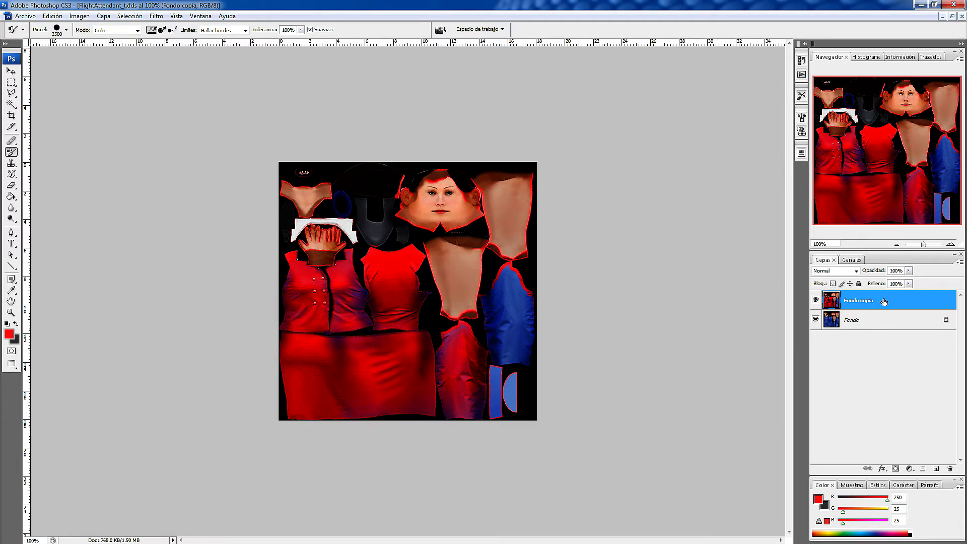
click(950, 468)
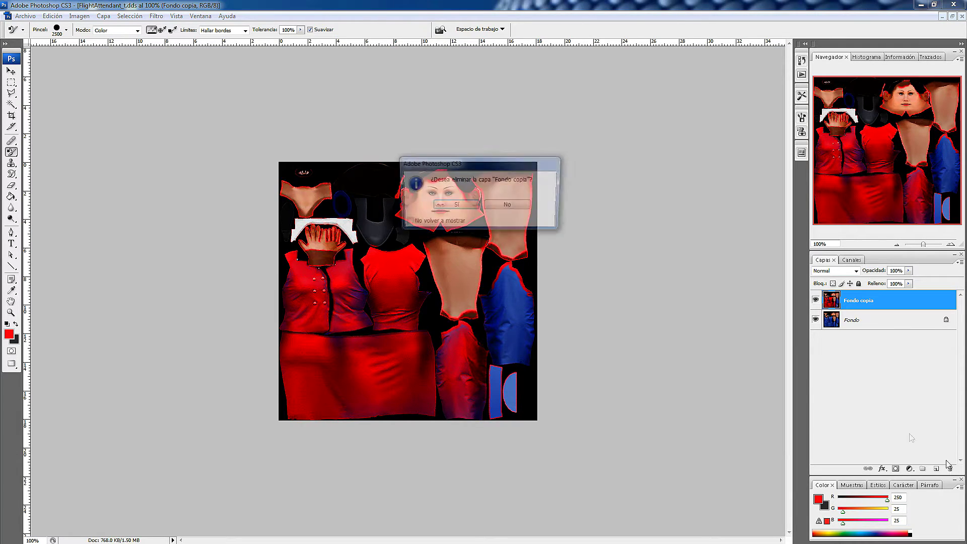
click(461, 208)
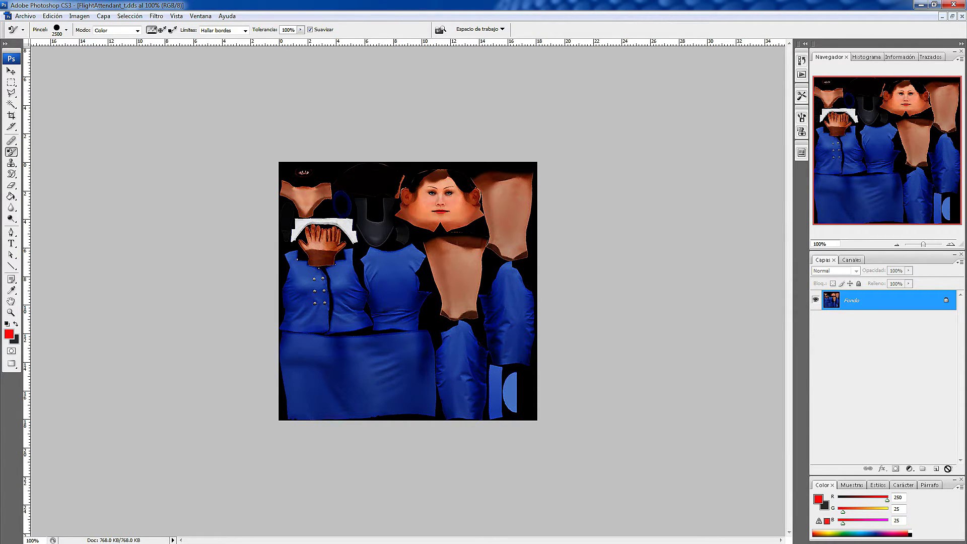
click(935, 469)
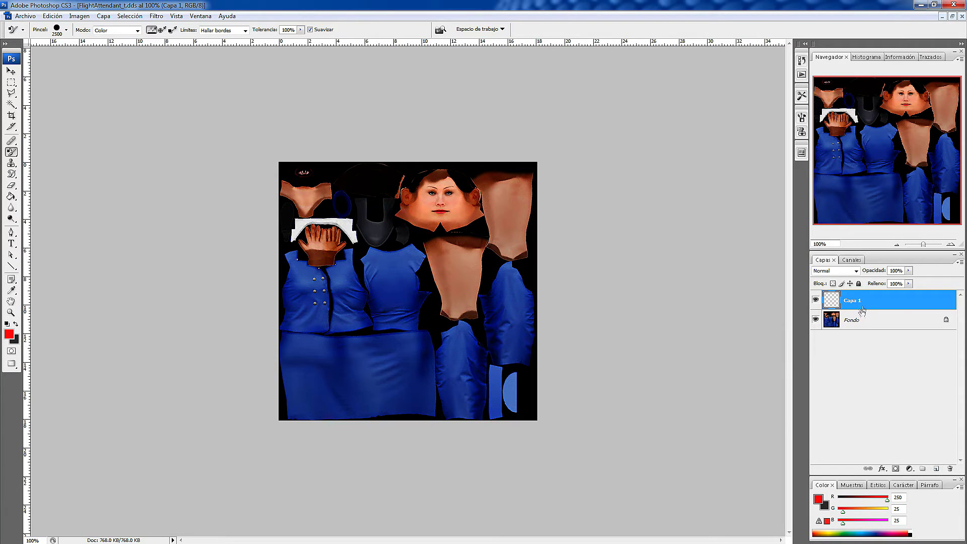
click(950, 469)
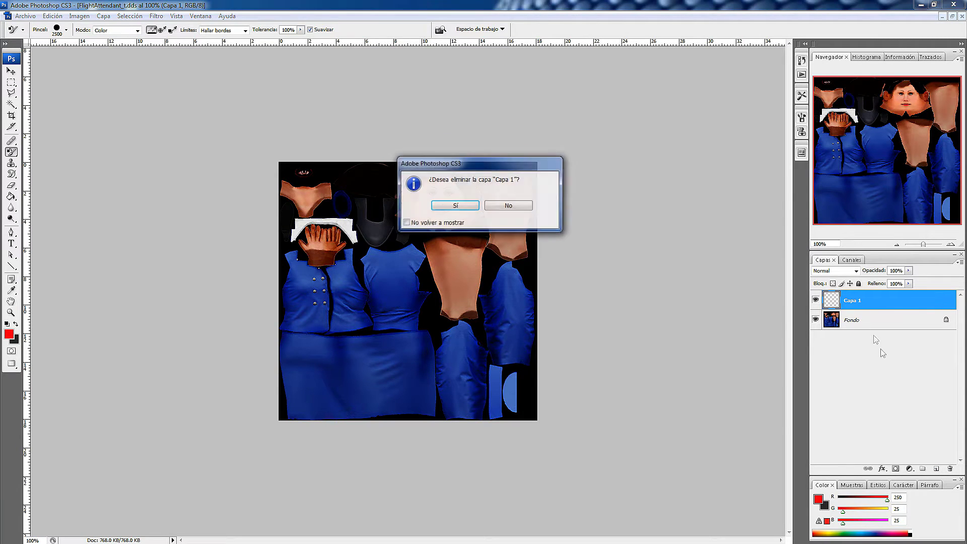
click(470, 208)
Duplicate the Fondo layer as Fondo copia.
right_click(869, 308)
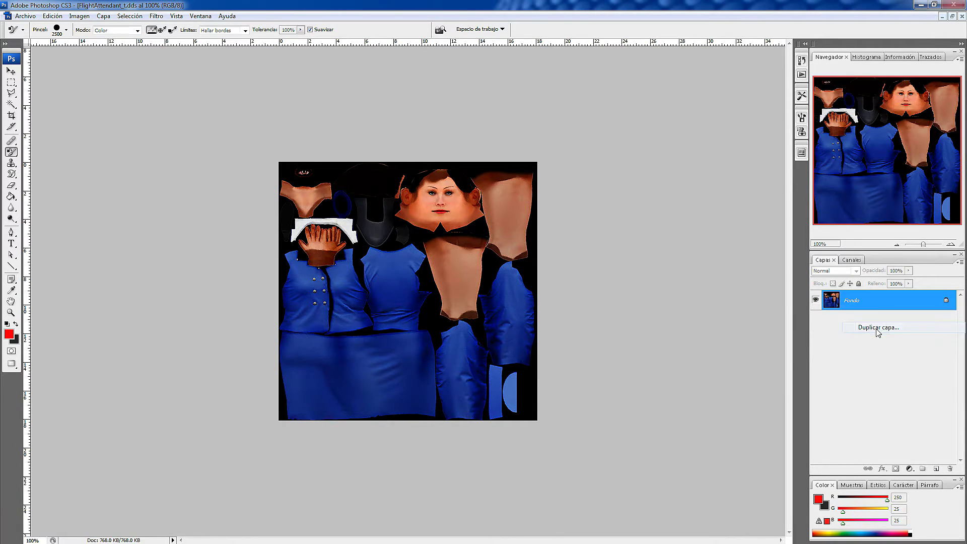
click(875, 325)
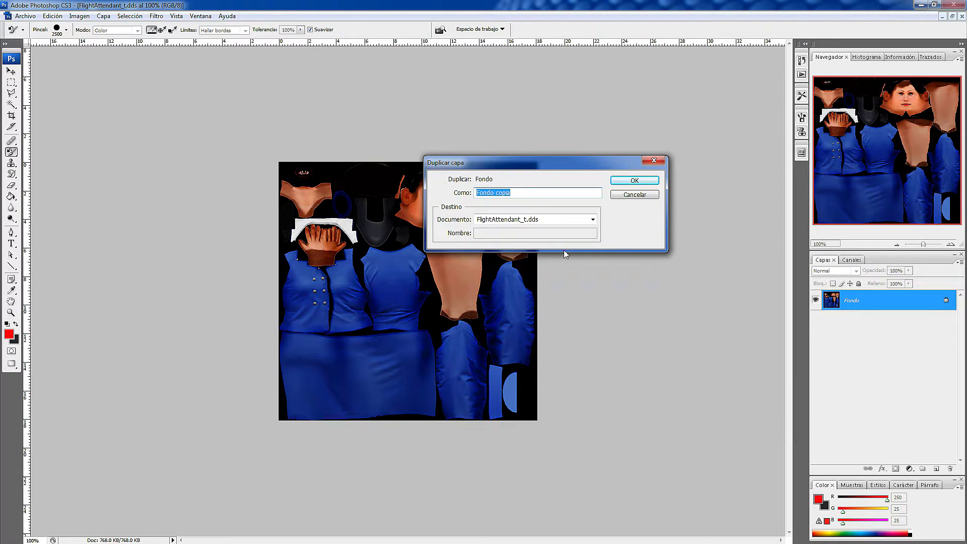
click(633, 180)
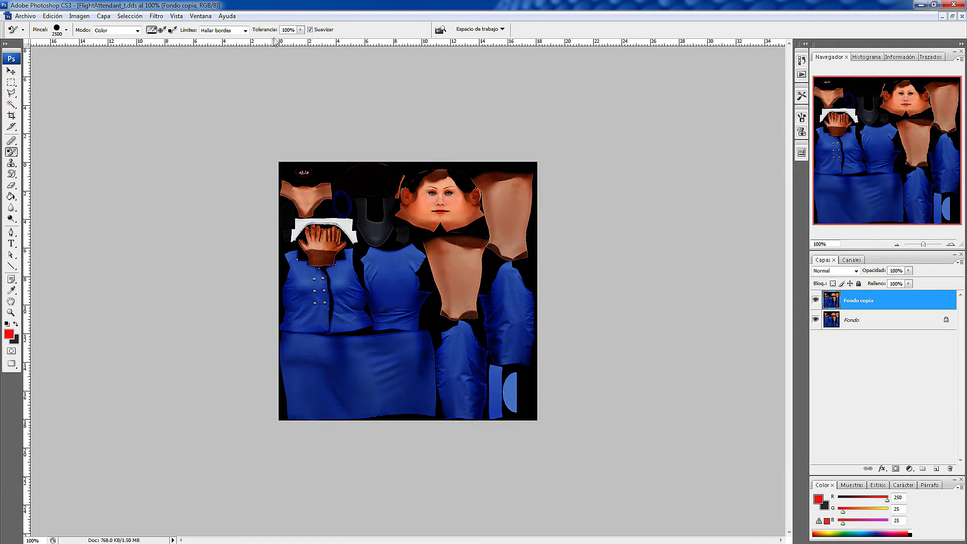
Try recoloring the jacket with Color Replacement limits set to Contiguo, and undo the strokes.
click(246, 30)
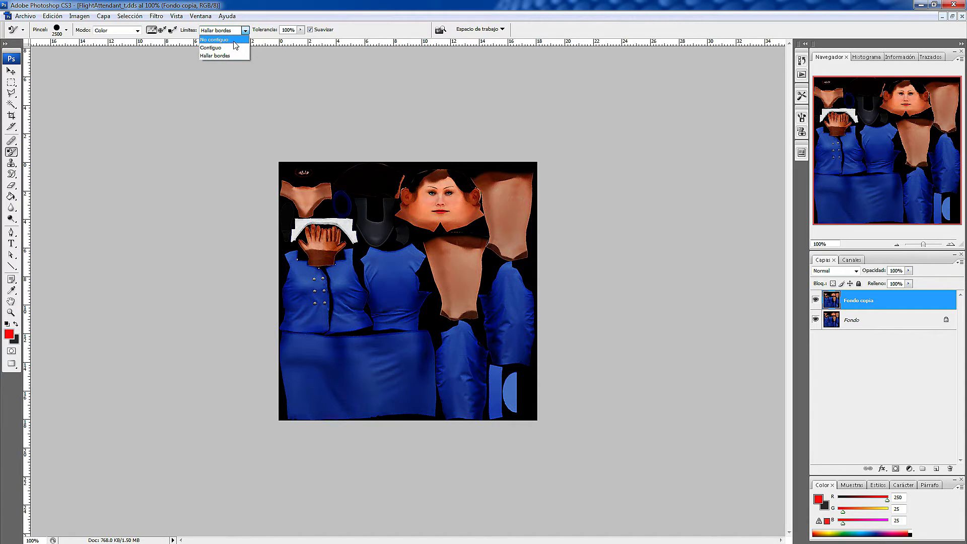
click(236, 48)
click(319, 302)
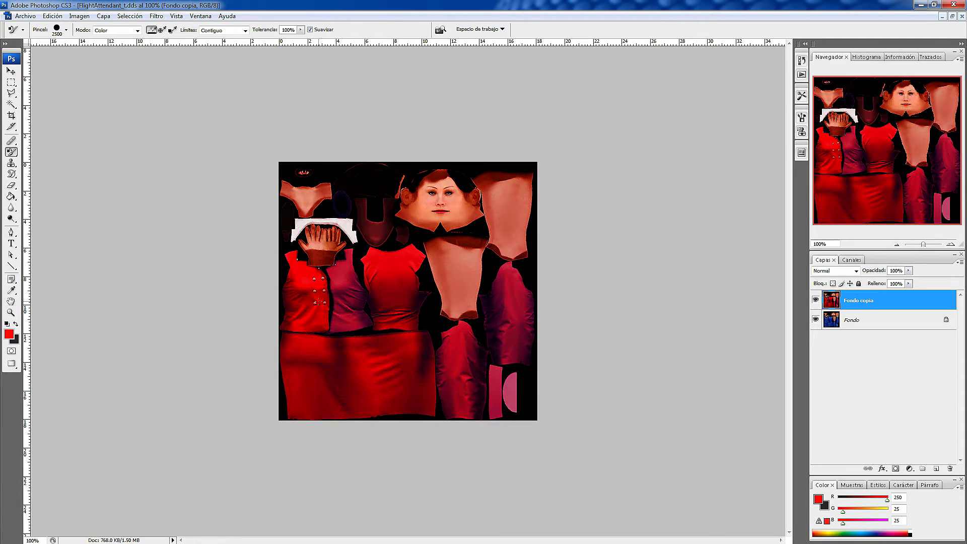
click(343, 315)
key(ctrl+alt+z)
key(ctrl+alt+z)
key(ctrl+alt+z)
Set the Color Replacement limits to No contiguo and recolor the uniform on Fondo copia red.
click(245, 30)
click(241, 39)
click(344, 296)
Save the recolored texture to the Desktop as FlightAttendant_t.psd in Photoshop format with layers.
click(35, 18)
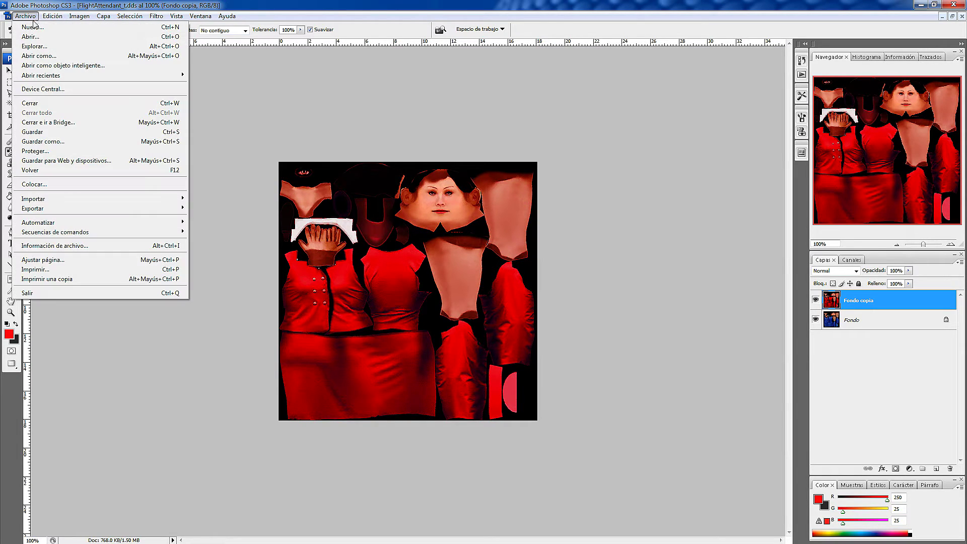
click(71, 142)
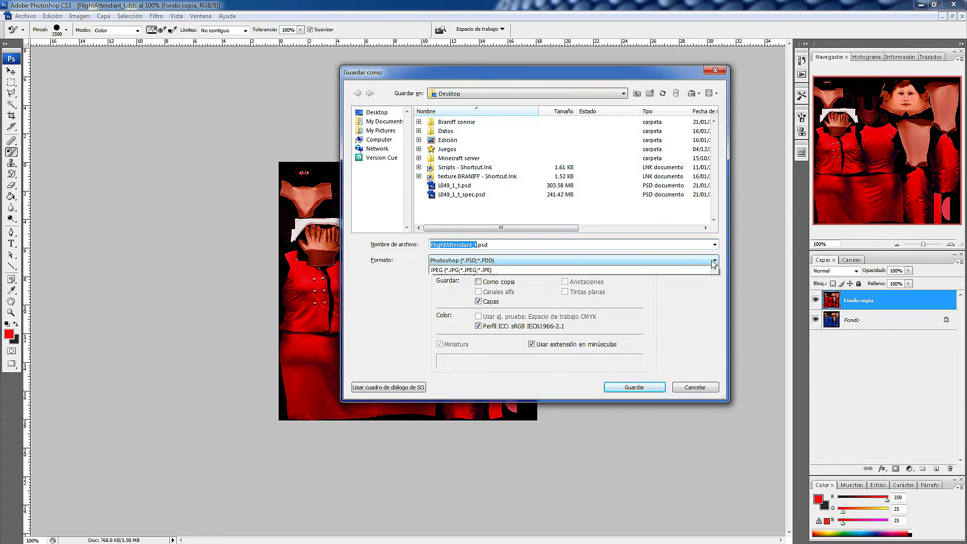
click(713, 260)
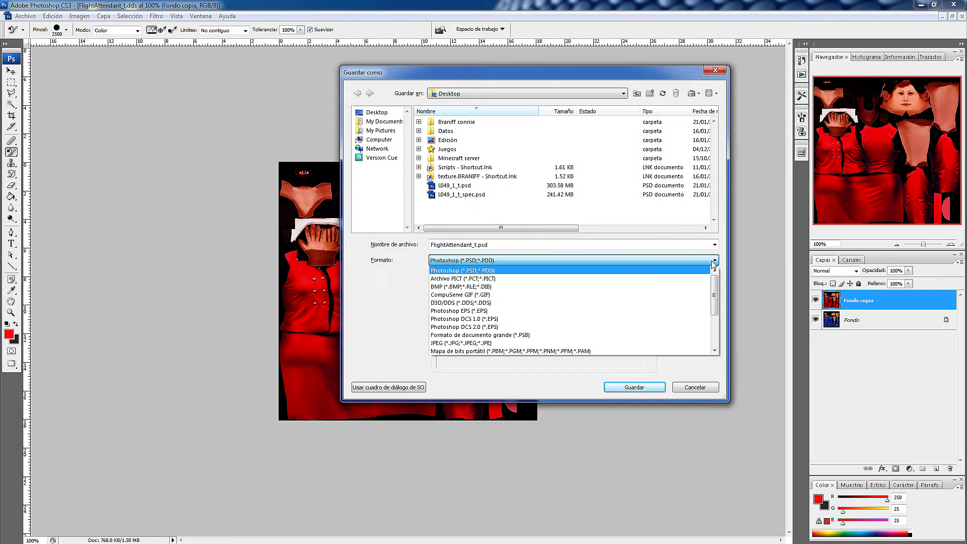
click(580, 272)
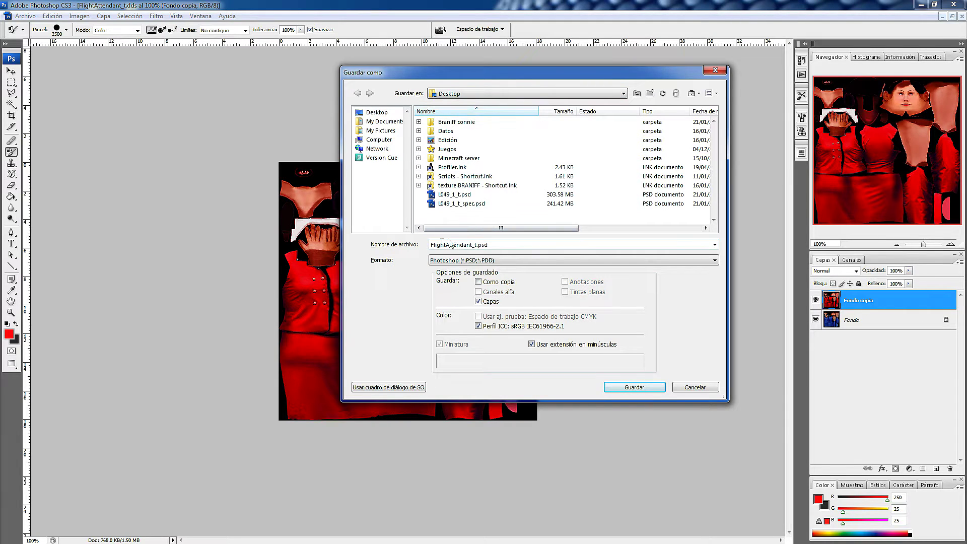
click(639, 390)
click(633, 173)
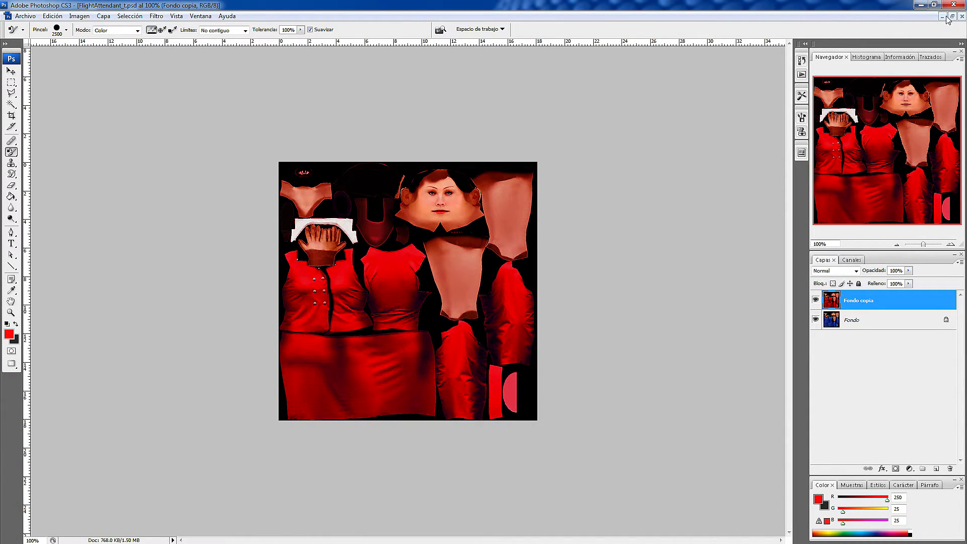
Close the FlightAttendant_t.psd document, Photoshop and the Firefox window with the Braniff image search.
click(961, 16)
click(953, 5)
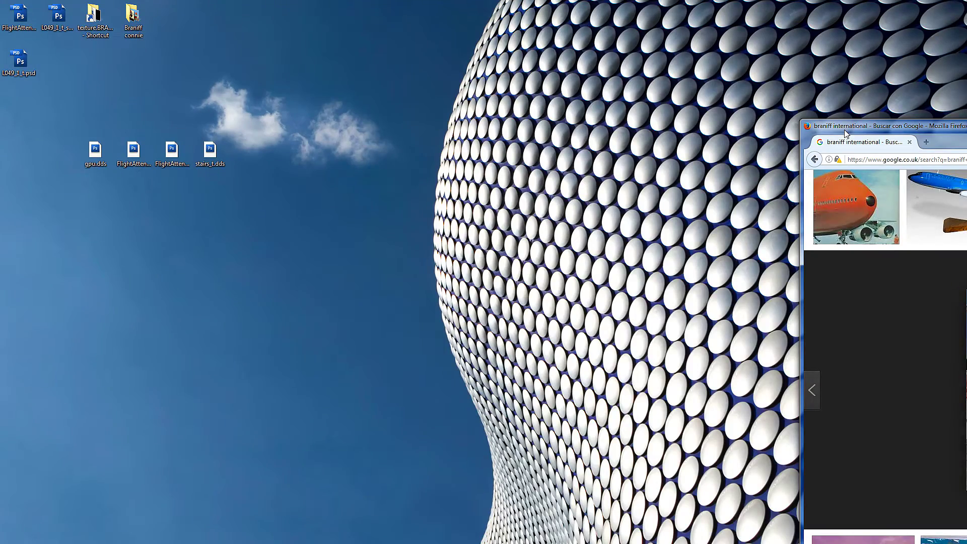
drag(881, 126, 394, 91)
click(752, 95)
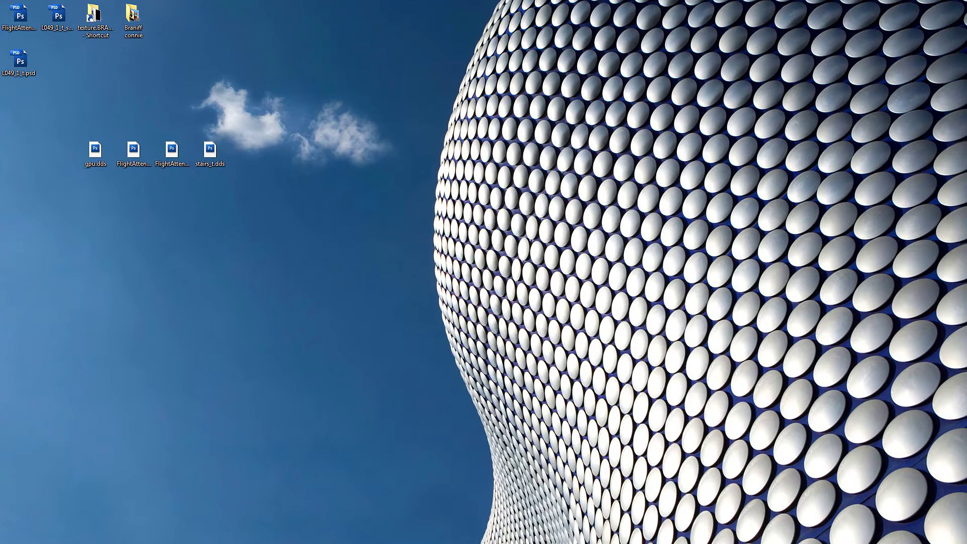
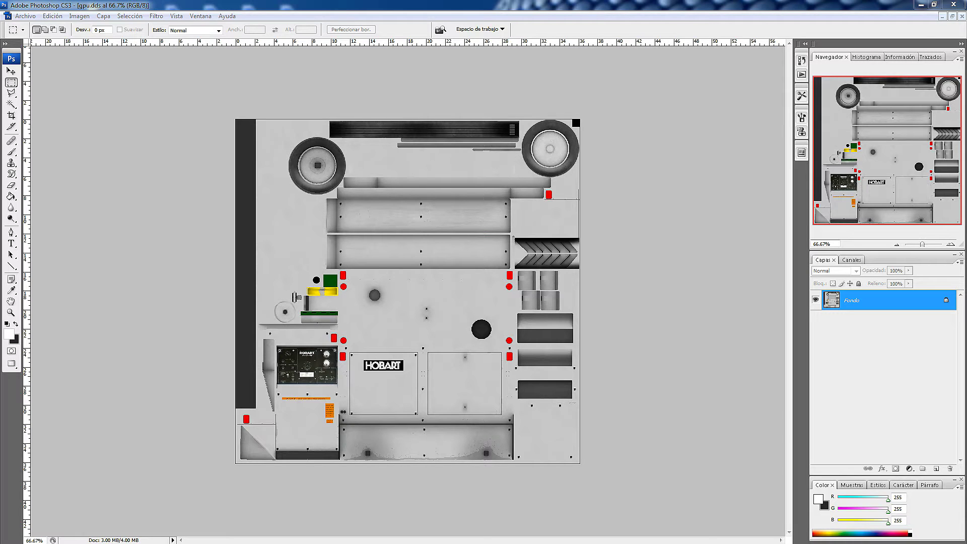
Switch to the Windows Explorer window showing the Fraps Movies folder and close it.
key(alt+Tab)
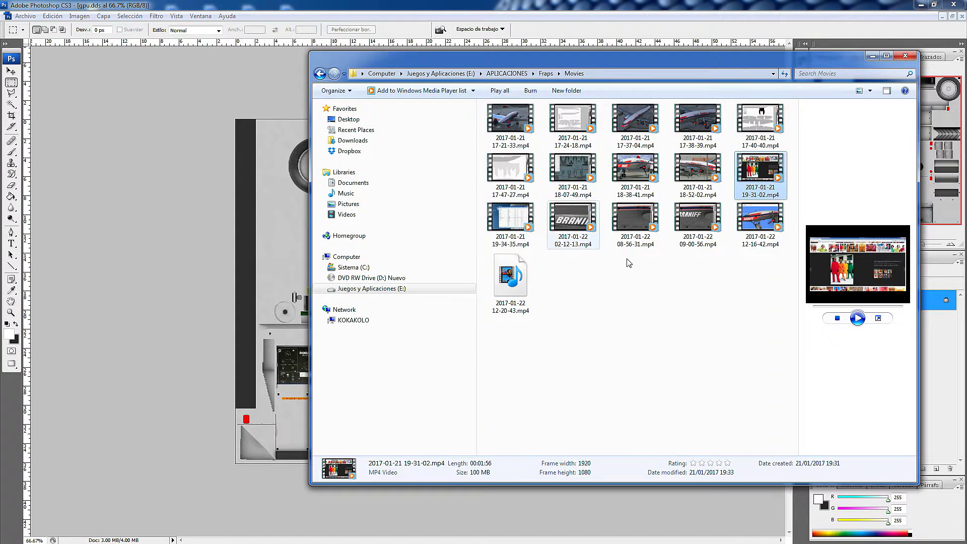
click(321, 73)
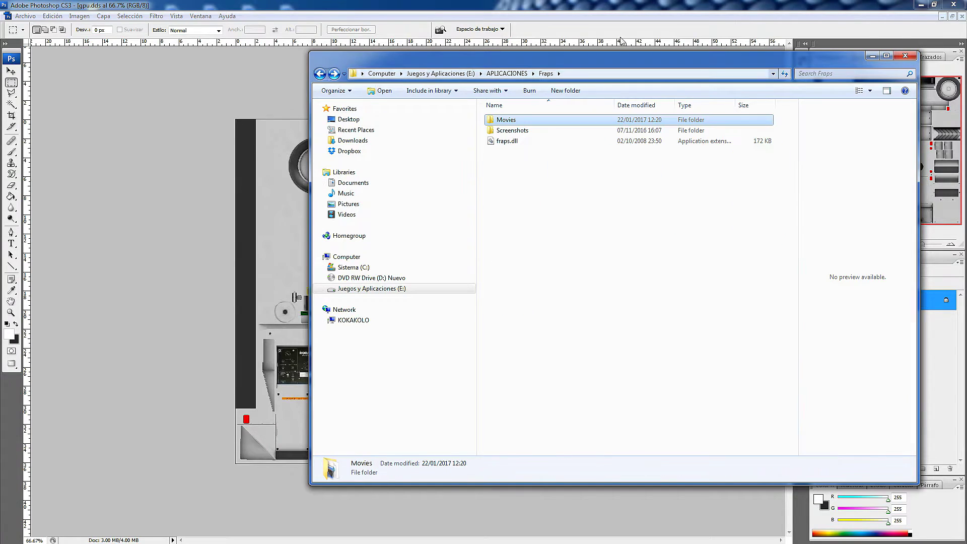
click(904, 55)
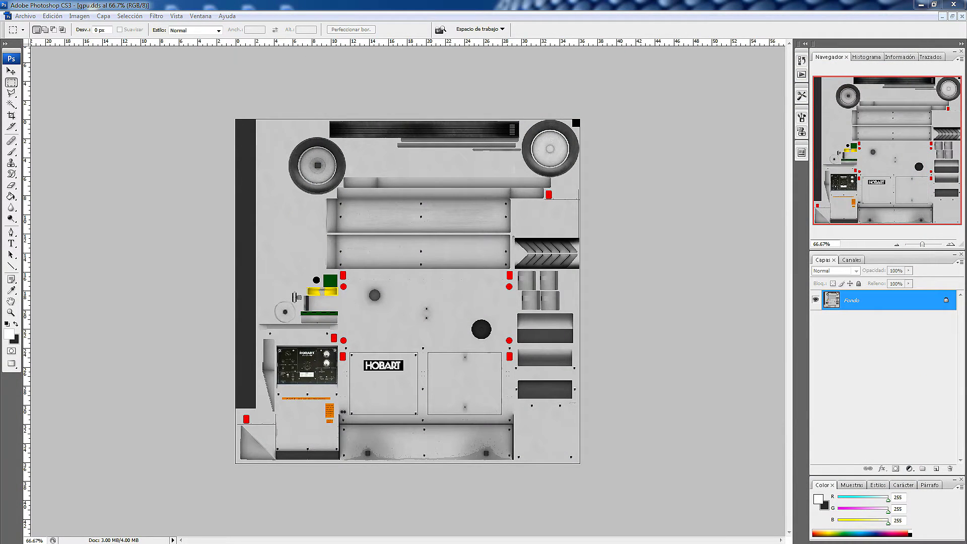
Switch to the Braniff connie folder and view the reference photo 1950convair.jpg.
key(alt+Tab)
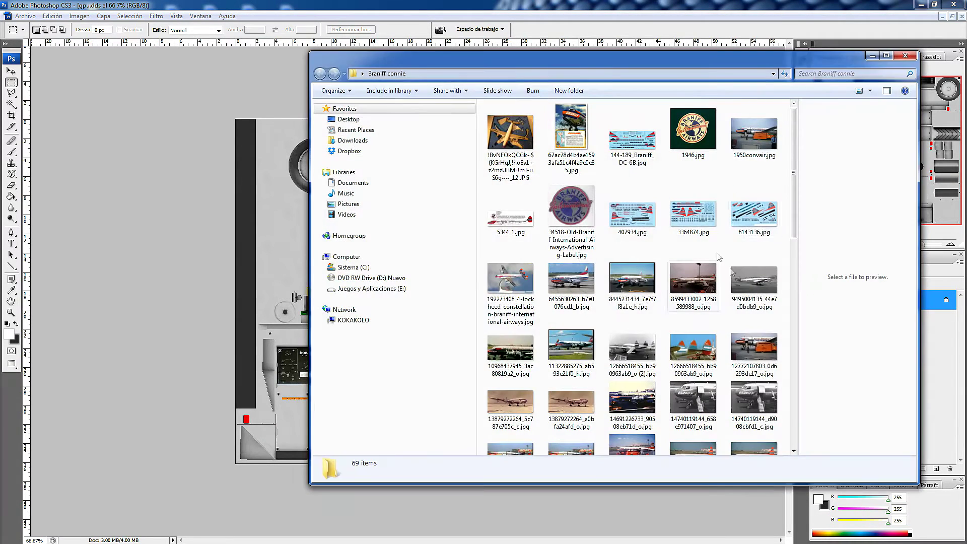
click(756, 136)
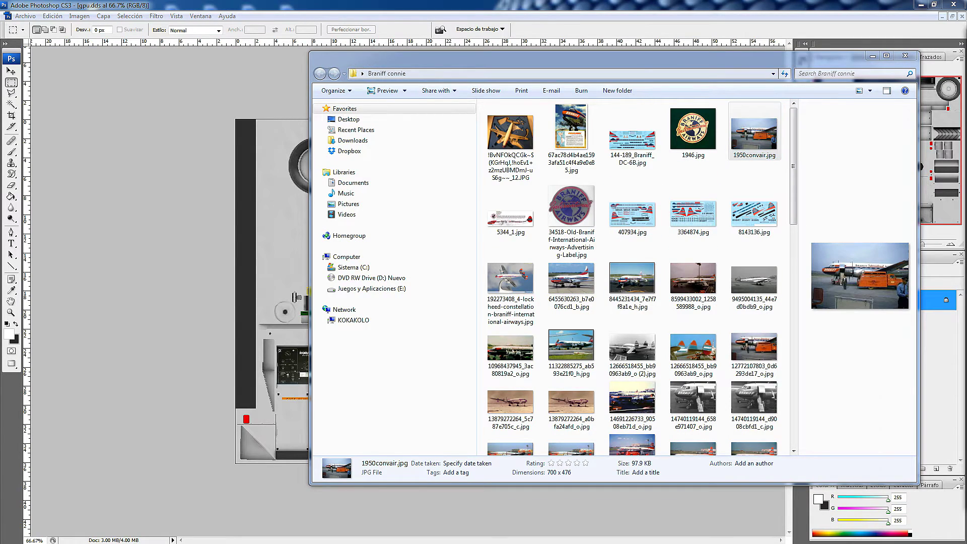
key(Return)
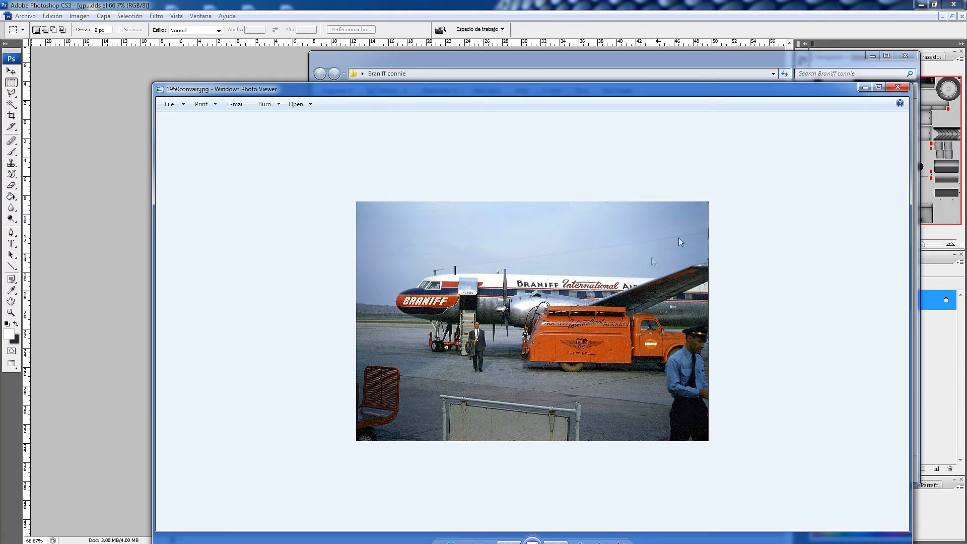
click(904, 87)
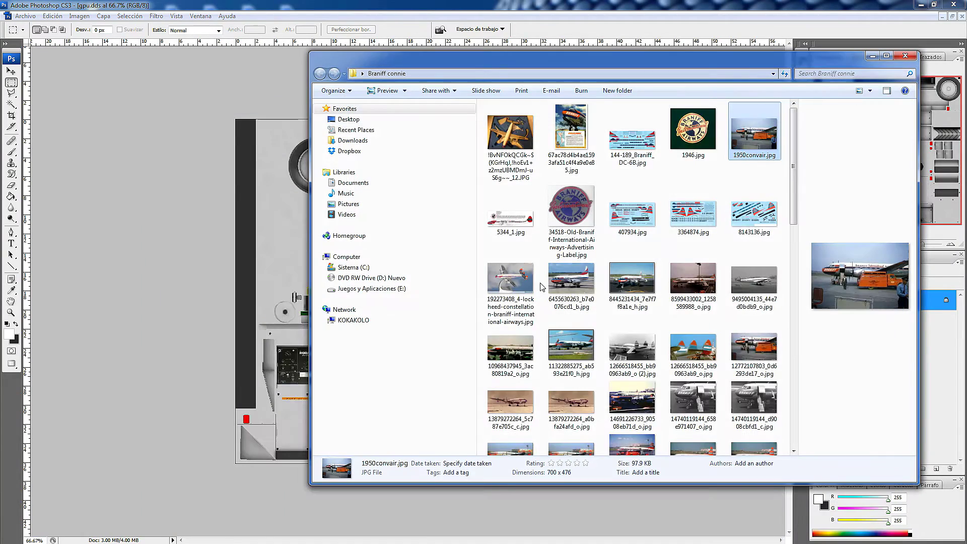
scroll(542, 287, down, 5)
scroll(540, 287, up, 5)
click(691, 352)
click(669, 400)
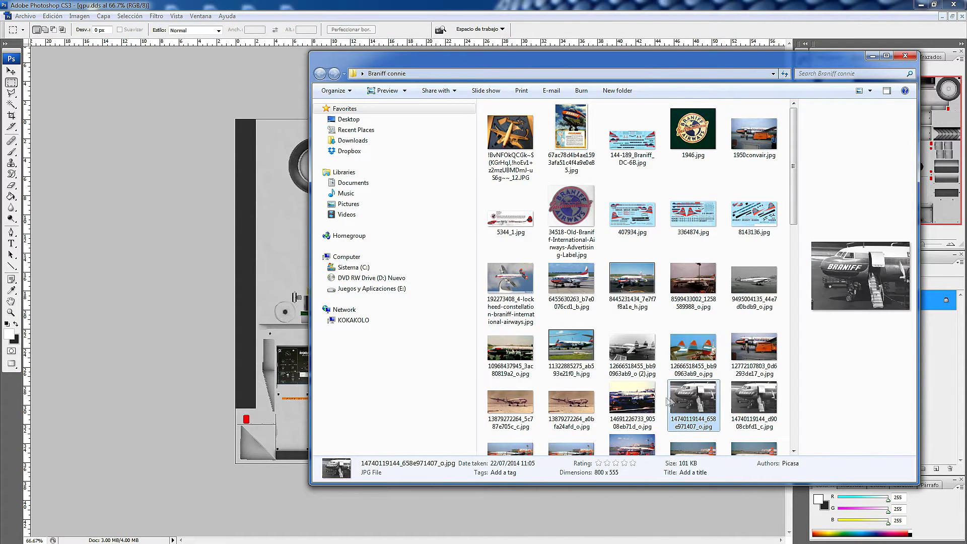
click(637, 400)
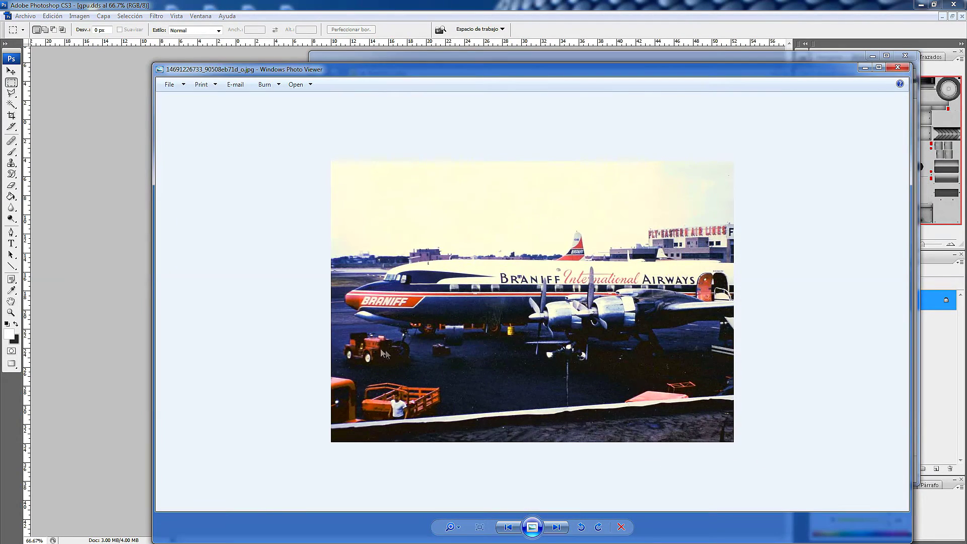
click(897, 67)
scroll(566, 270, down, 3)
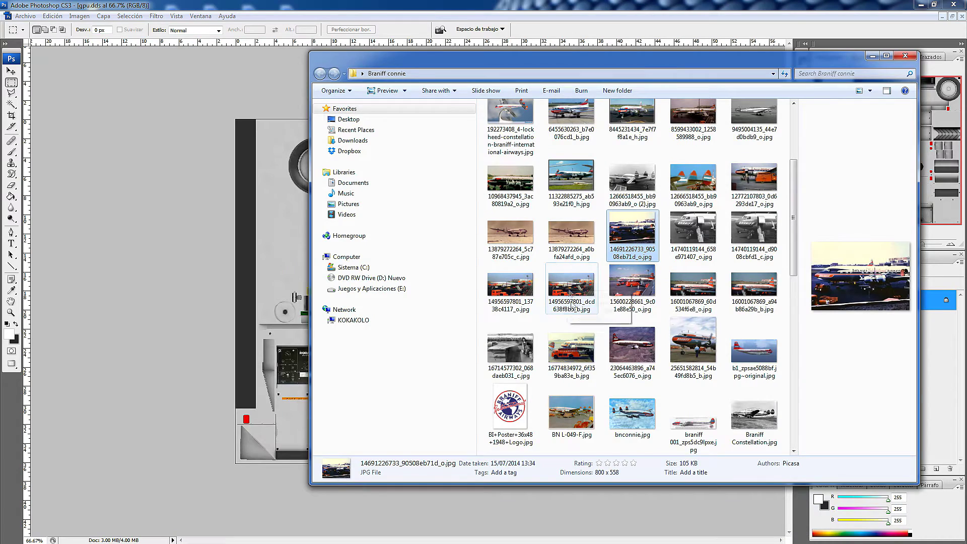
click(575, 348)
double_click(575, 347)
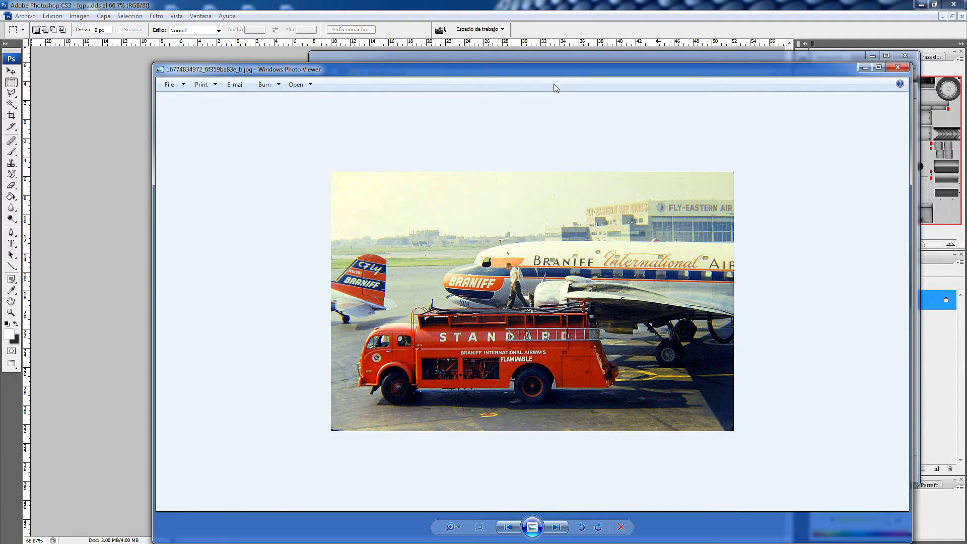
drag(548, 65, 966, 65)
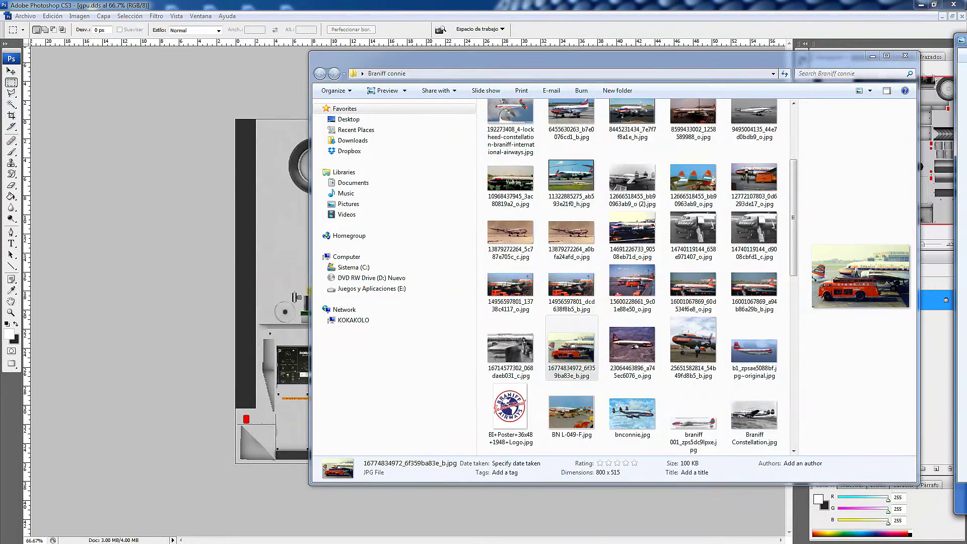
click(791, 48)
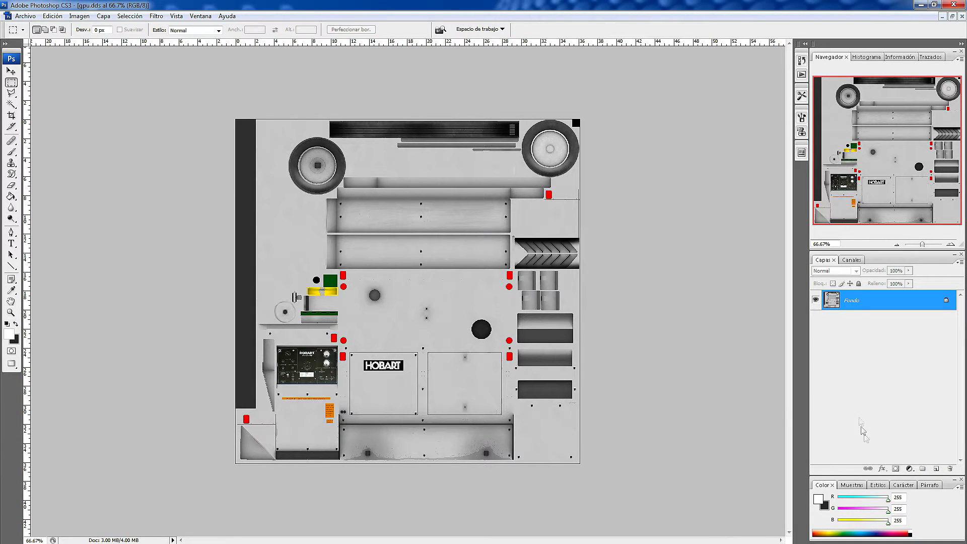
Duplicate the Fondo layer, rename the copy Base, and hide the original Fondo layer.
right_click(856, 311)
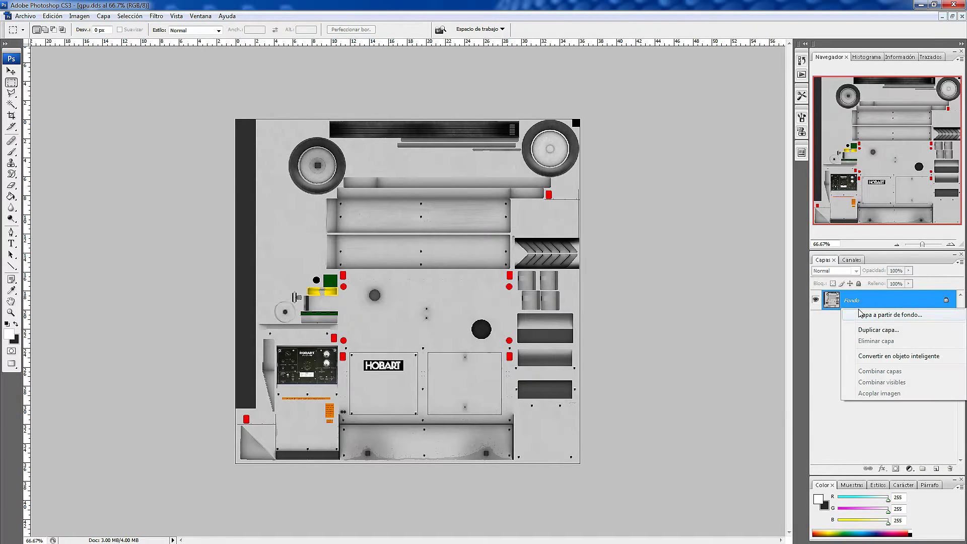
click(877, 331)
click(628, 180)
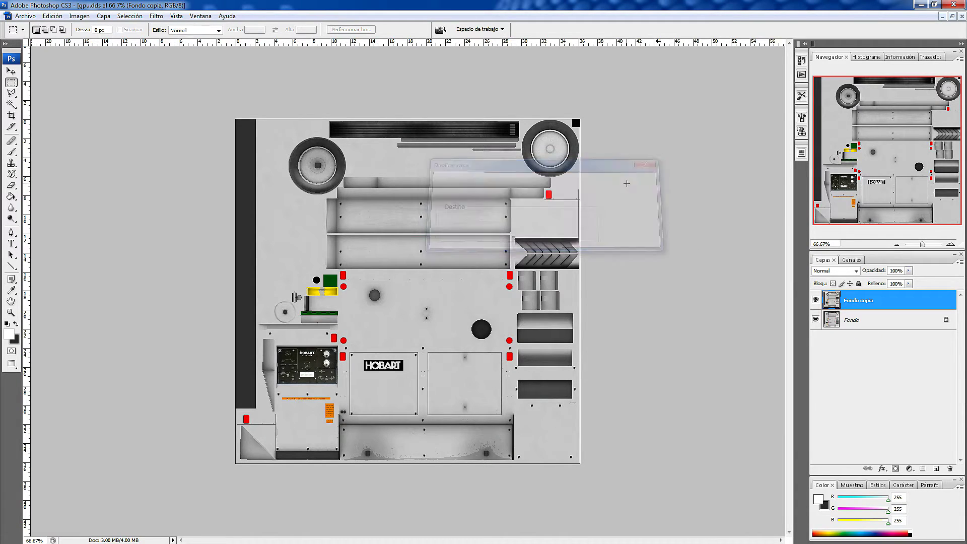
double_click(854, 301)
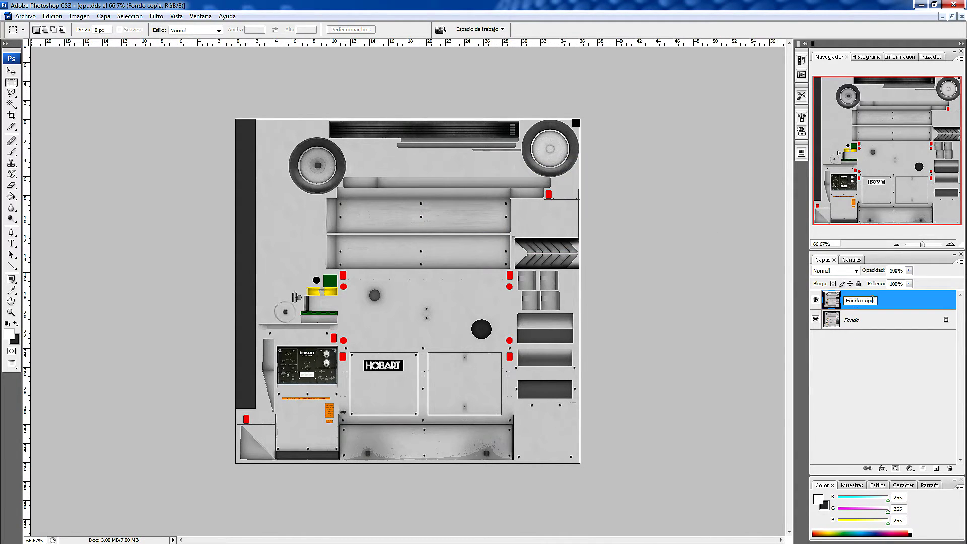
text(Base)
click(880, 376)
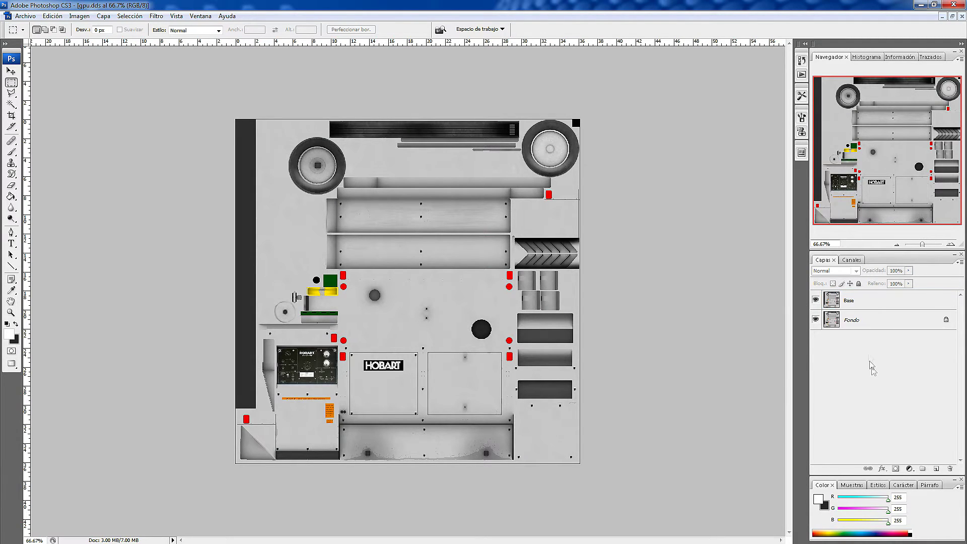
click(815, 319)
click(79, 16)
mouse_move(83, 28)
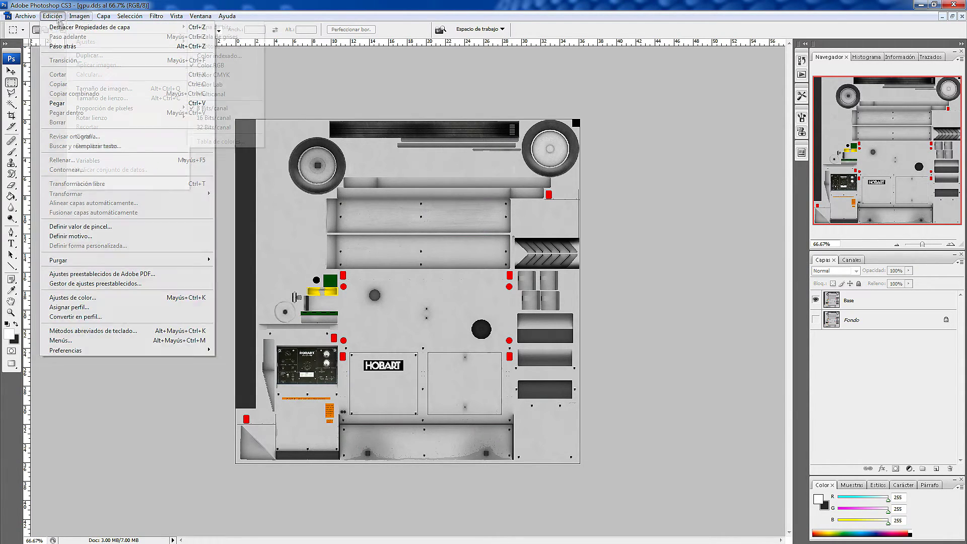
mouse_move(53, 16)
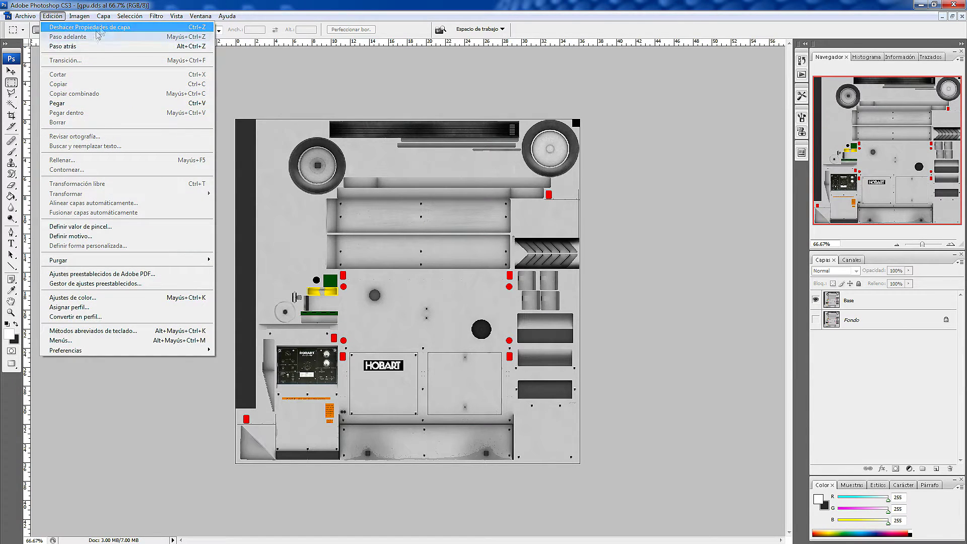
mouse_move(155, 18)
mouse_move(122, 16)
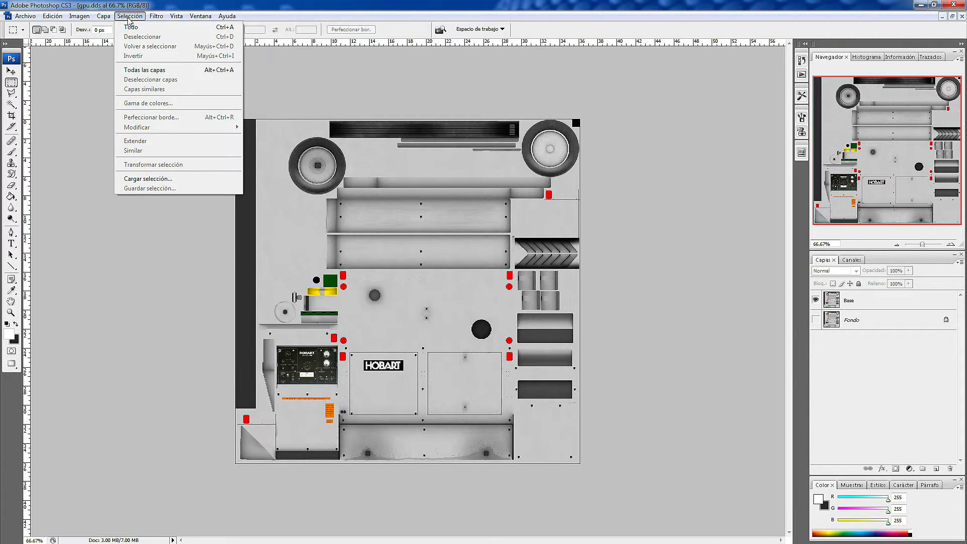
click(131, 27)
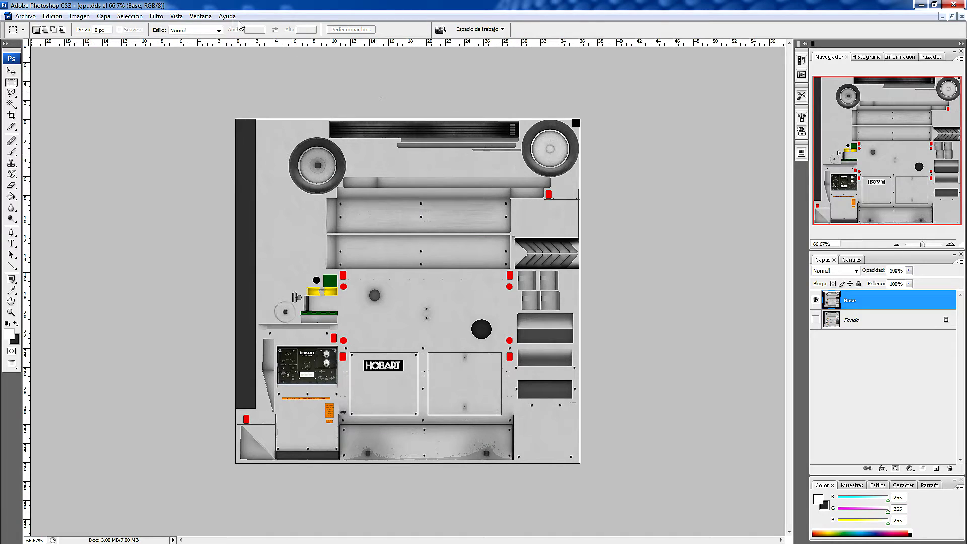
click(127, 16)
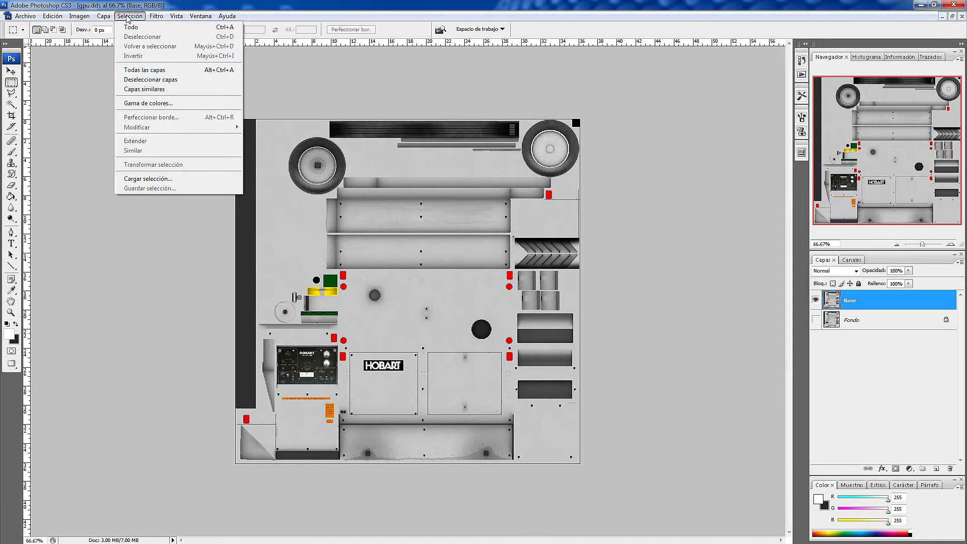
mouse_move(109, 18)
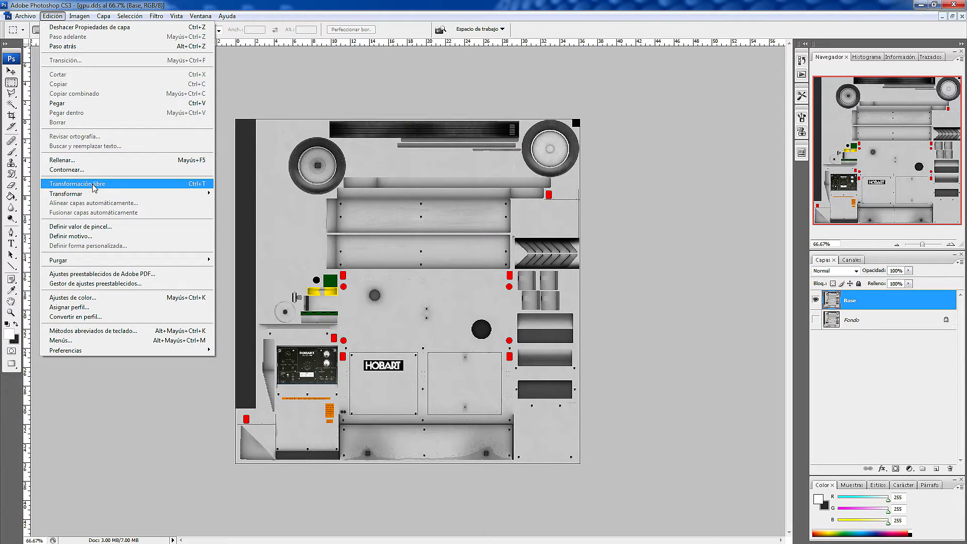
click(178, 15)
mouse_move(160, 19)
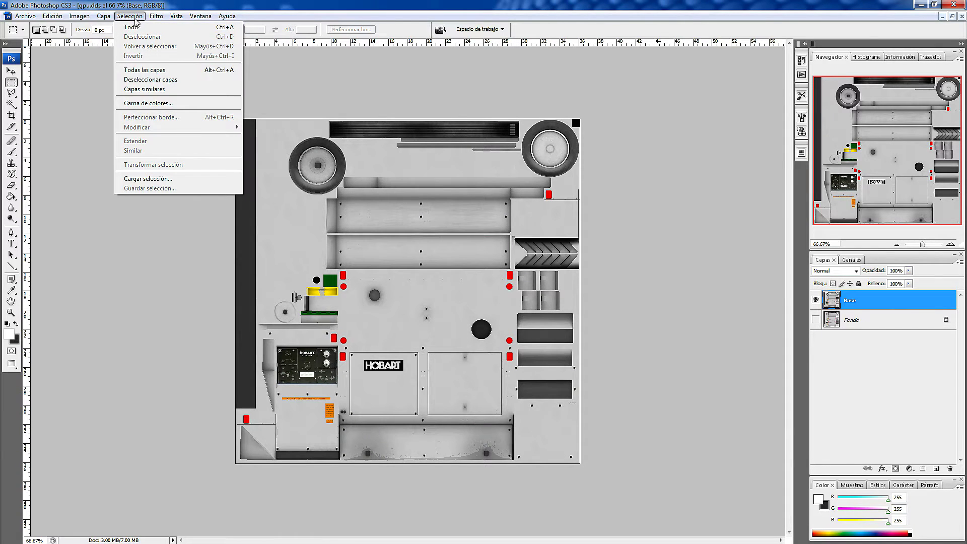
mouse_move(71, 18)
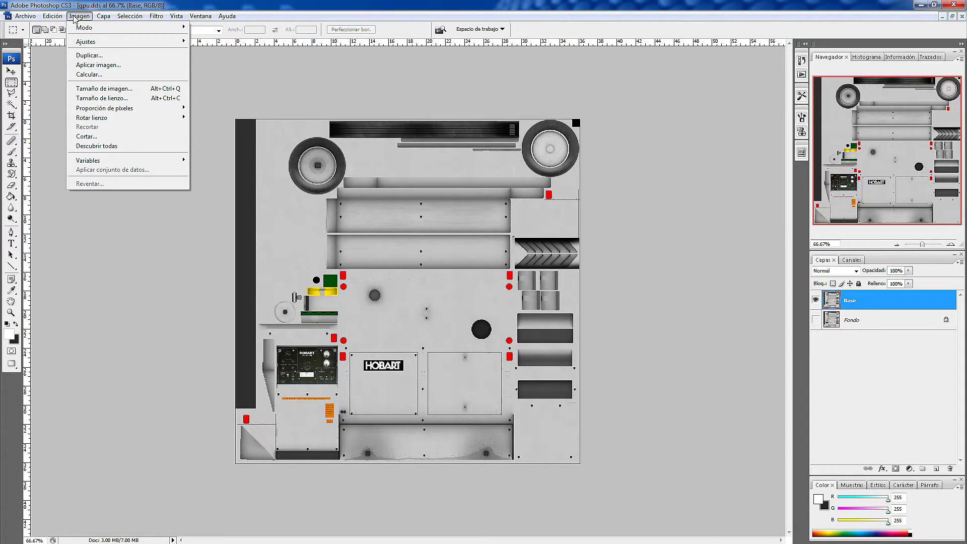
mouse_move(98, 43)
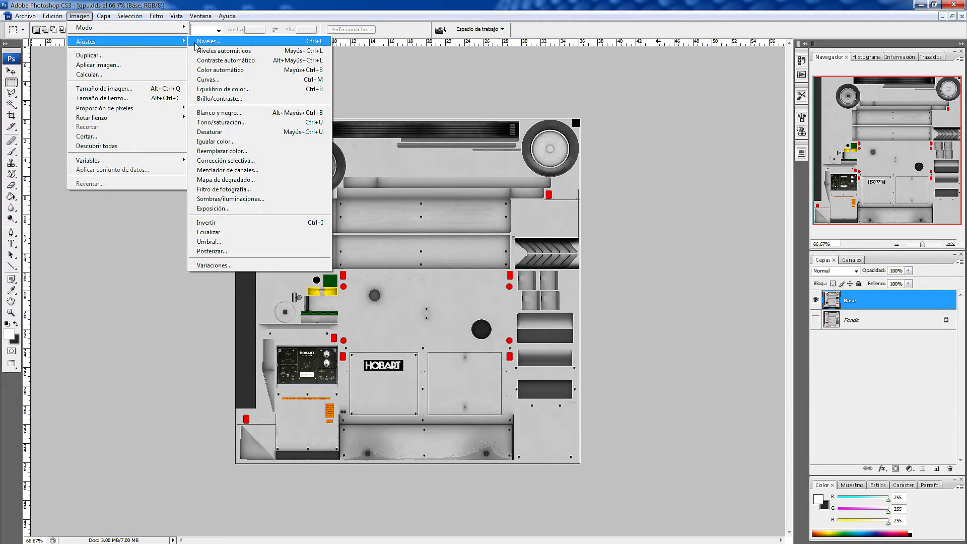
click(208, 41)
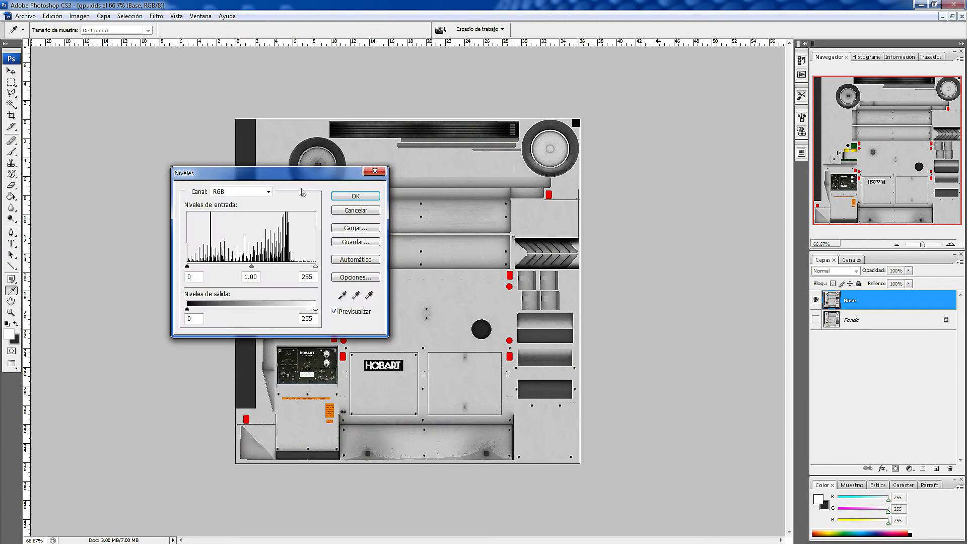
mouse_move(315, 309)
mouse_down()
mouse_move(306, 310)
mouse_move(322, 311)
mouse_up()
drag(186, 309, 156, 312)
click(270, 194)
click(269, 194)
click(356, 201)
Apply the automatic contrast adjustment to the Base layer.
click(59, 16)
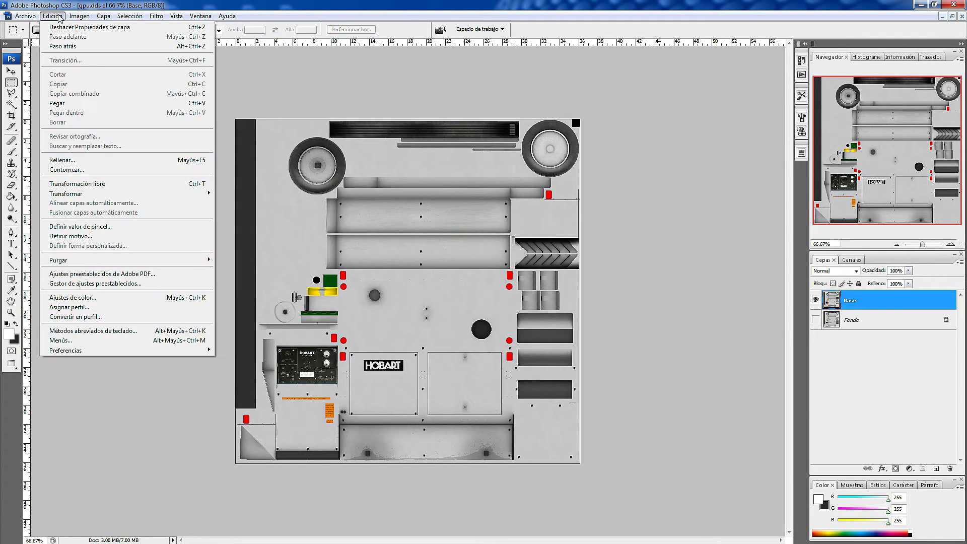
mouse_move(79, 16)
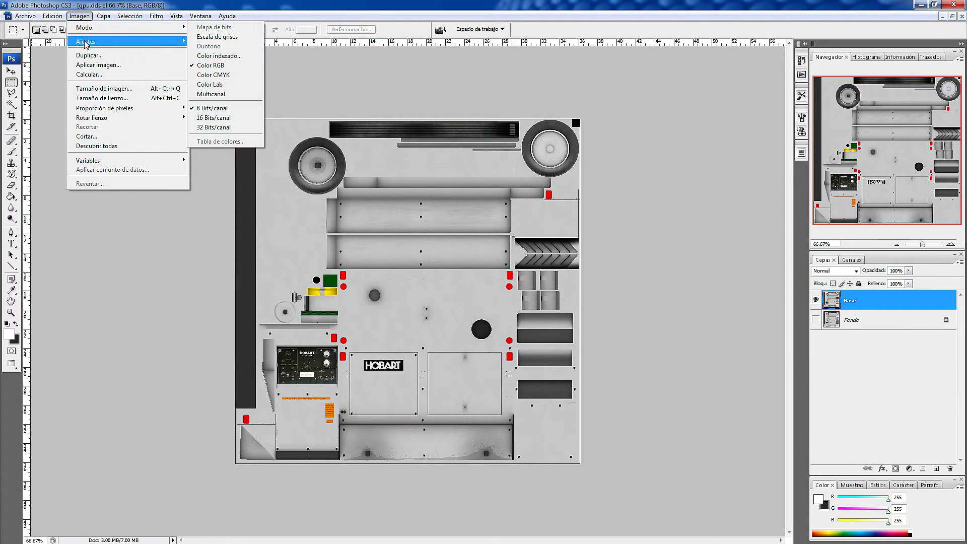
mouse_move(85, 44)
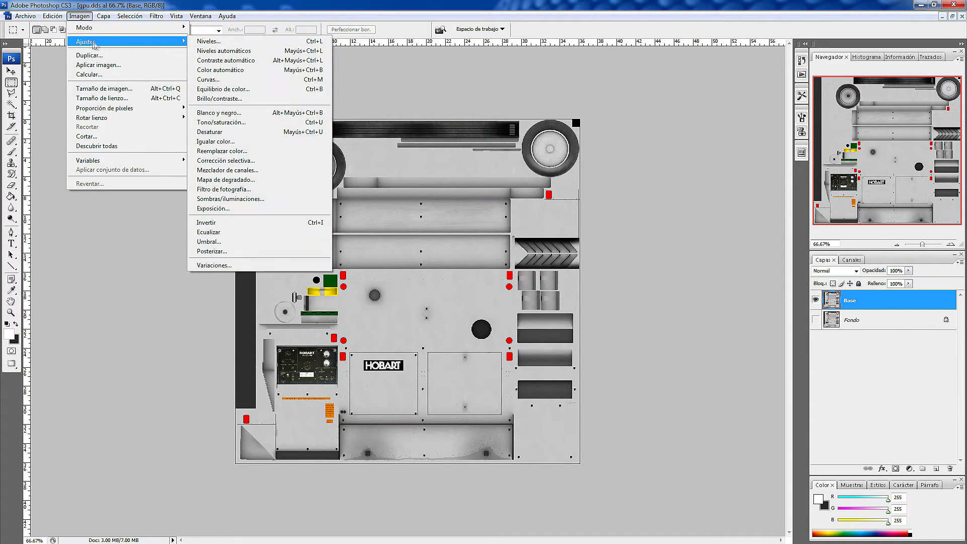
click(227, 60)
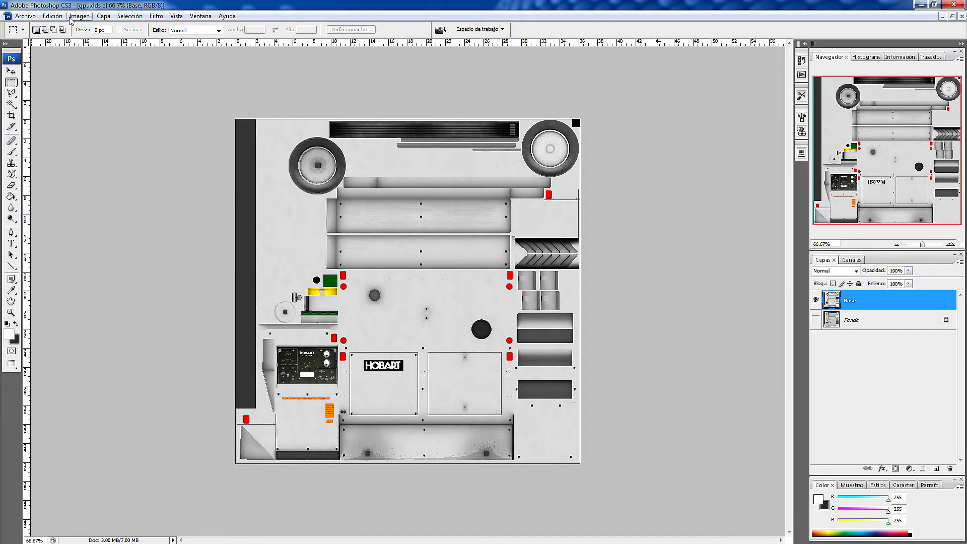
Adjust the Base layer's brightness to +27 and contrast to +26.
click(52, 16)
mouse_move(79, 17)
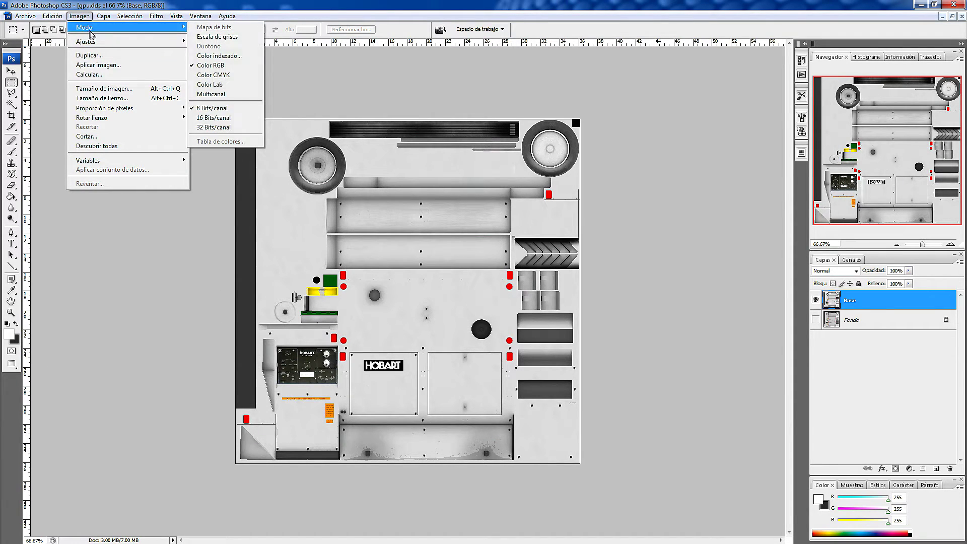
mouse_move(90, 43)
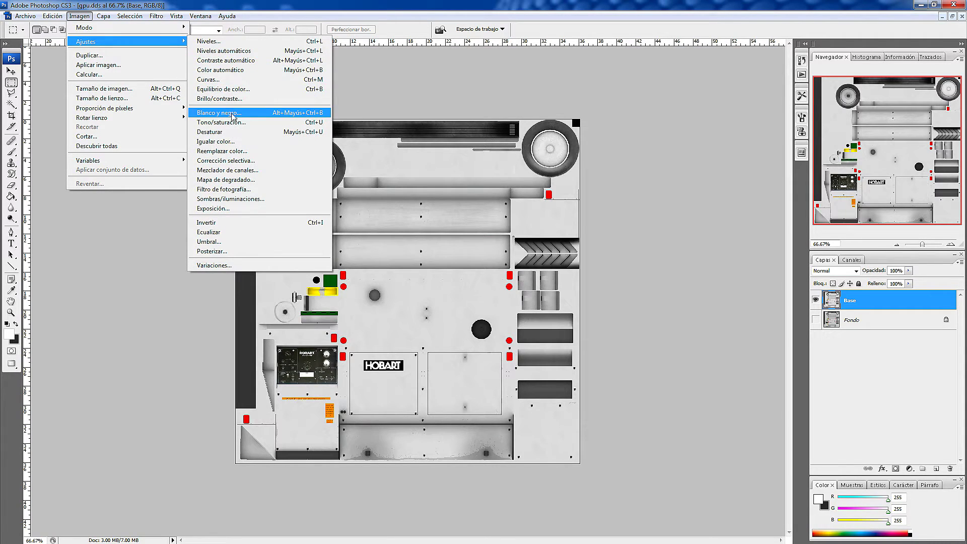
click(224, 97)
drag(468, 278, 483, 312)
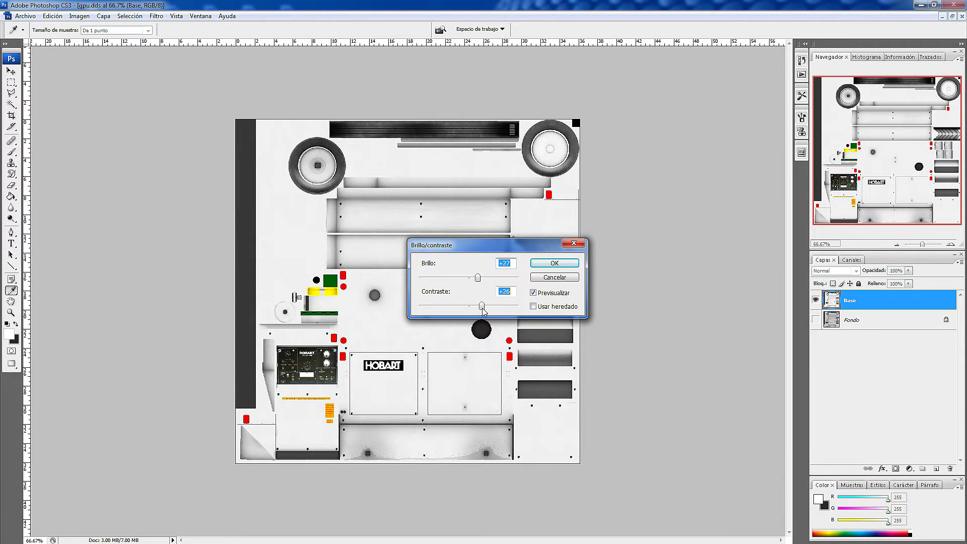
click(542, 262)
Outline the HOBART logo on the lower door panel with the Polygonal Lasso.
key(m)
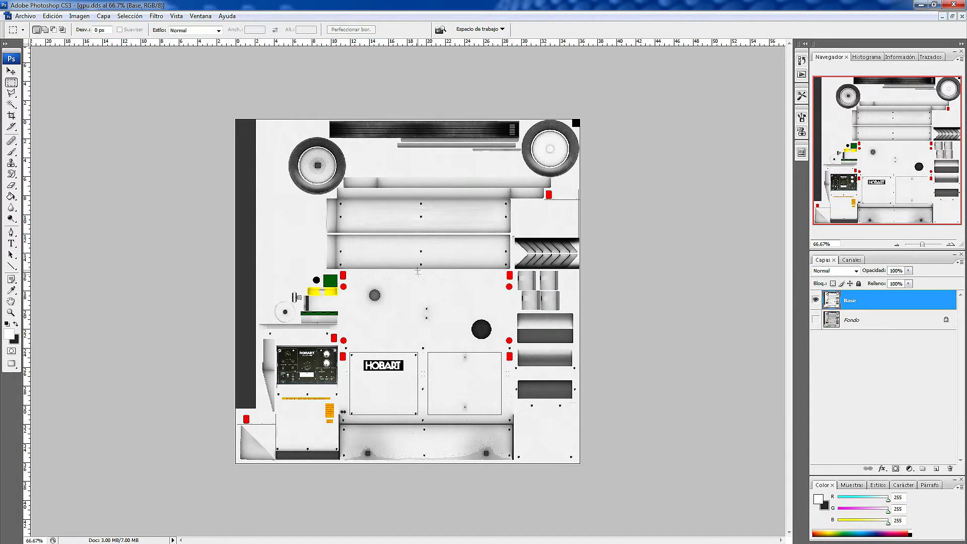
scroll(370, 351, up, 3)
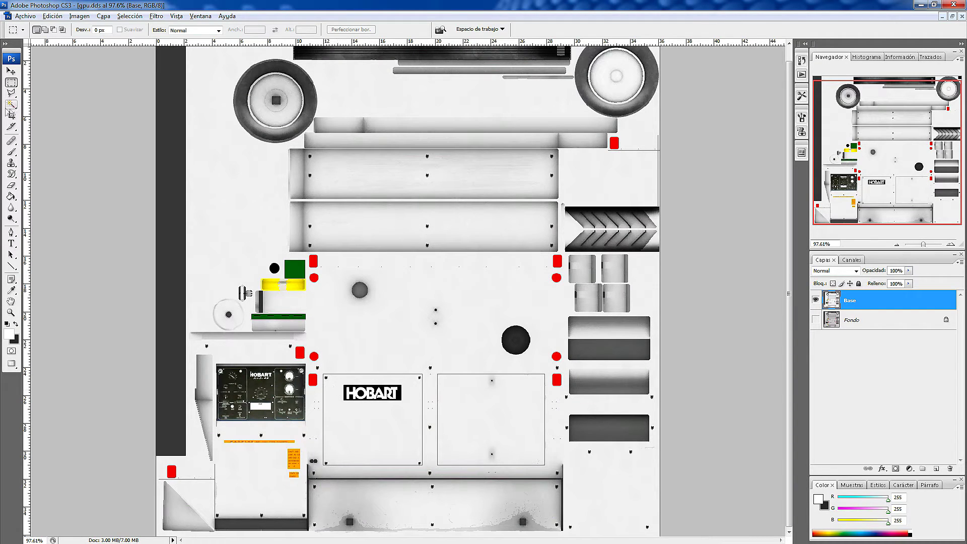
click(11, 93)
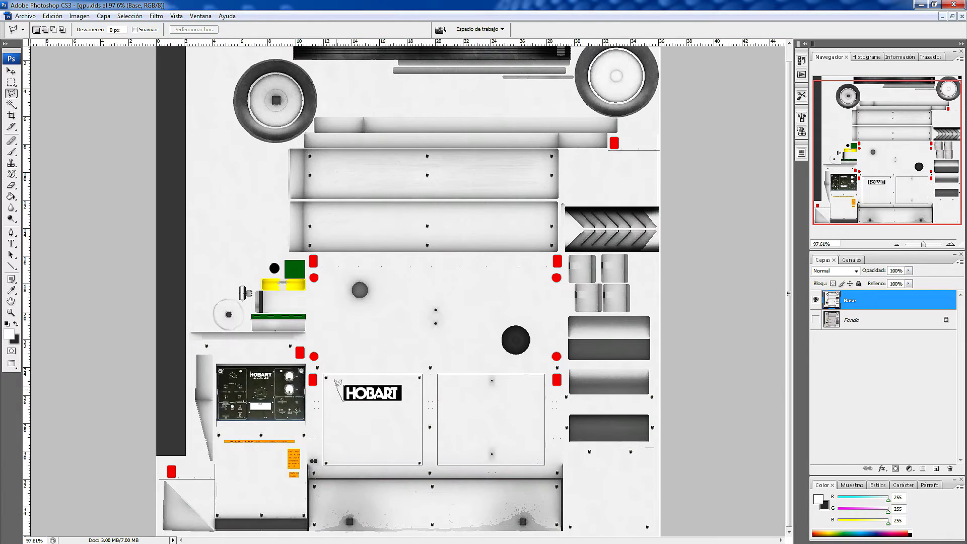
click(345, 381)
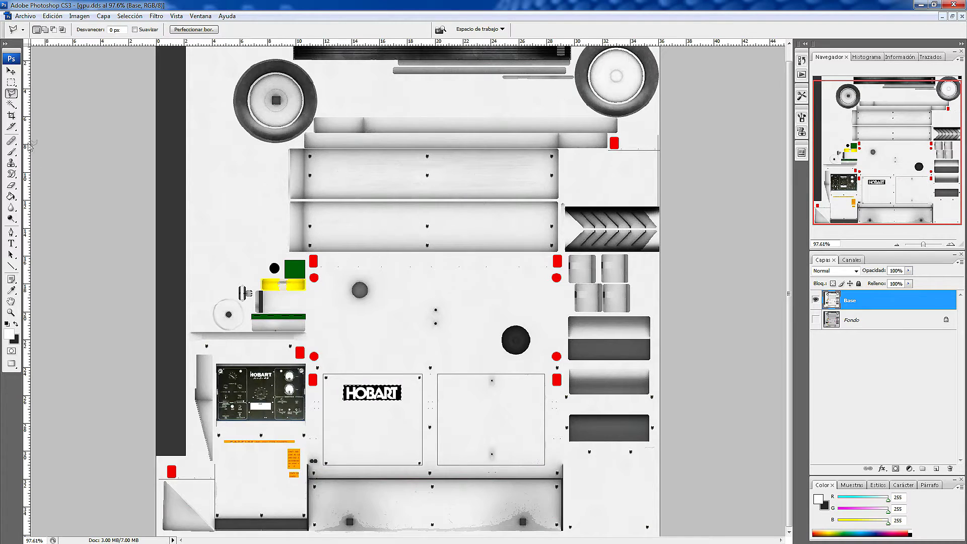
Try to delete the HOBART logo and part of the green bar from the Base layer, and undo the deletion.
click(11, 104)
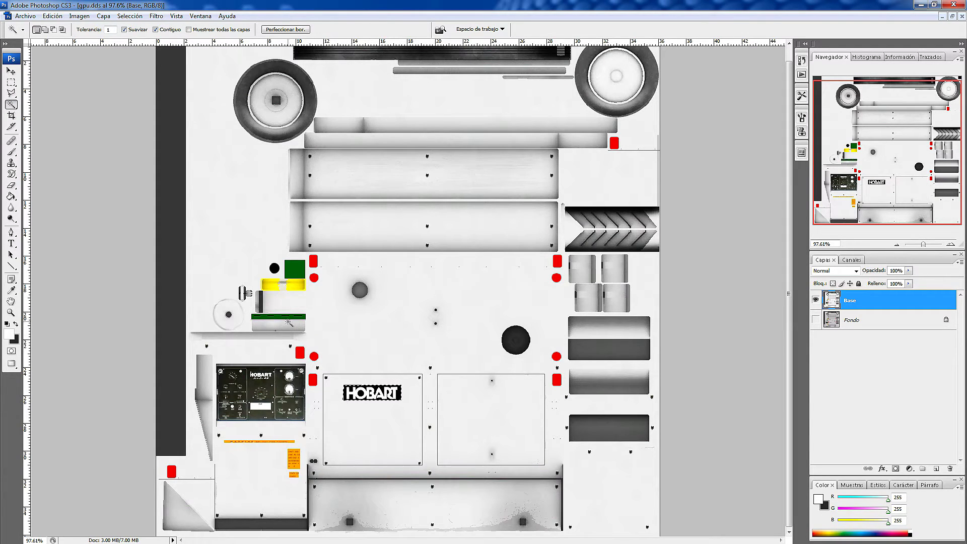
key(shift)
key(Delete)
click(52, 16)
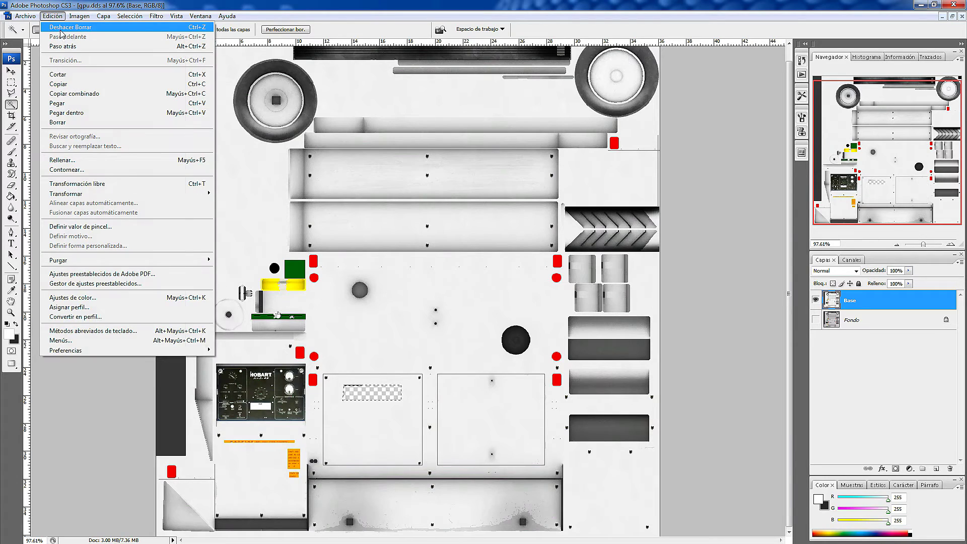
click(65, 27)
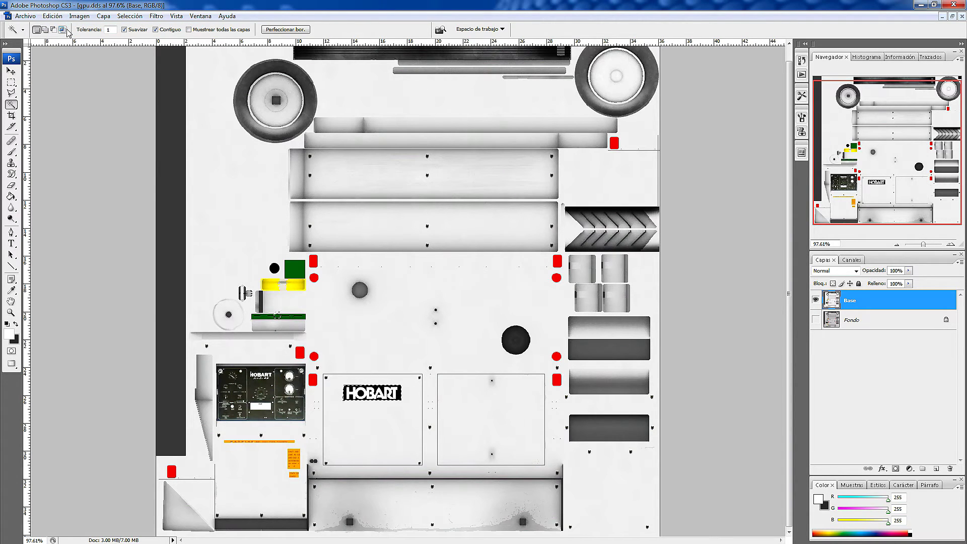
Add the green square, red and yellow markings and dark circle to the selection using the Magic Wand at tolerance 50.
click(110, 30)
key(shift)
shift+click(298, 274)
shift+click(521, 342)
shift+click(588, 332)
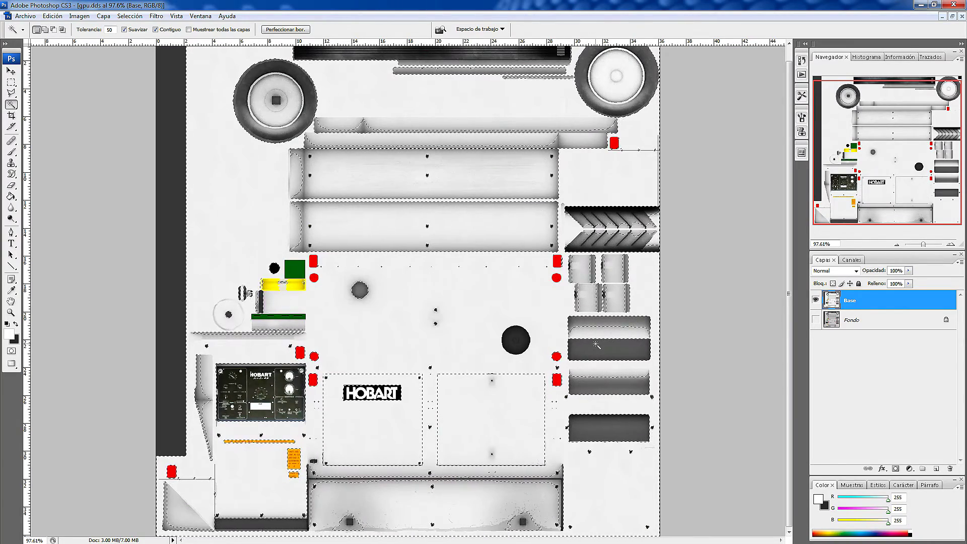
key(ctrl+z)
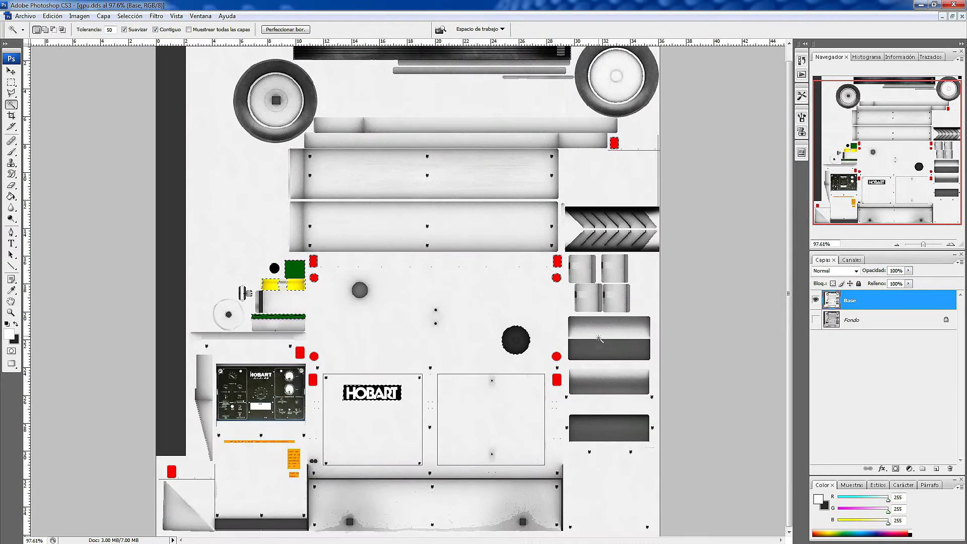
Add the dark grey panels, orange warning labels and black control panel to the Magic Wand selection.
click(599, 351)
key(shift)
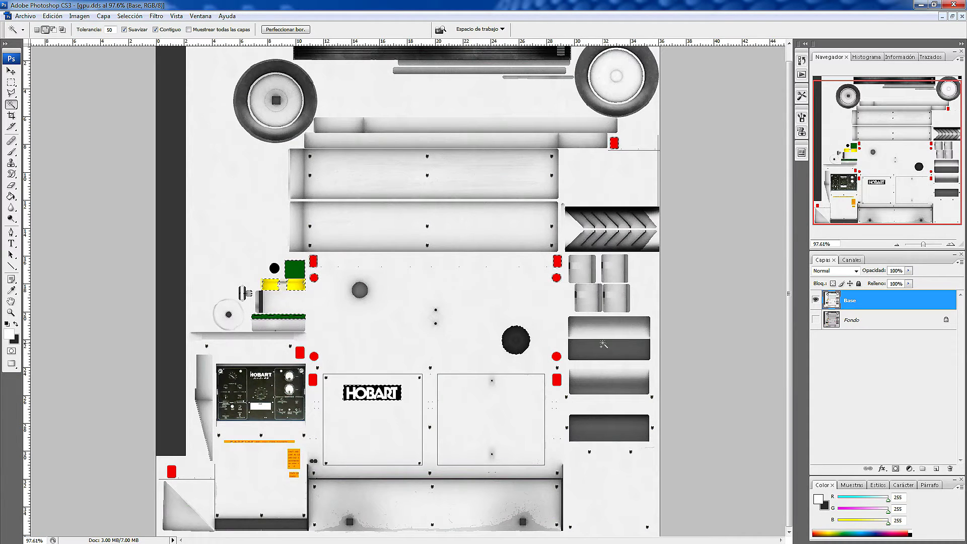
shift+click(598, 431)
shift+click(293, 457)
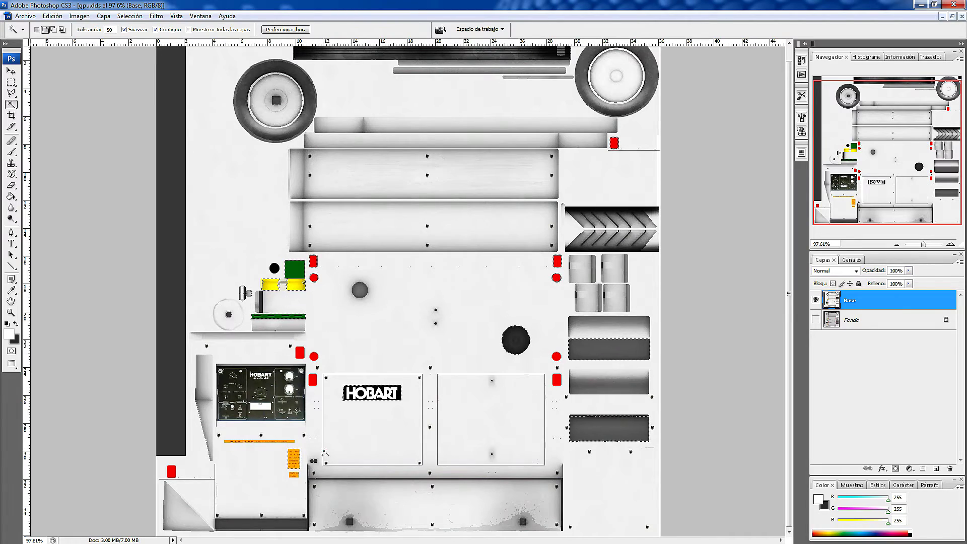
click(285, 455)
key(ctrl+alt+z)
scroll(228, 441, up, 5)
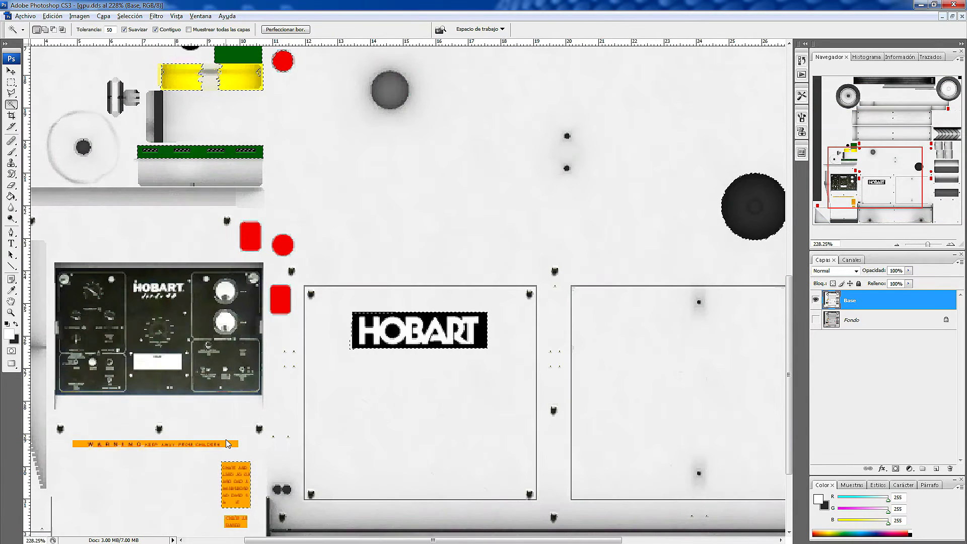
shift+click(228, 444)
shift+click(183, 305)
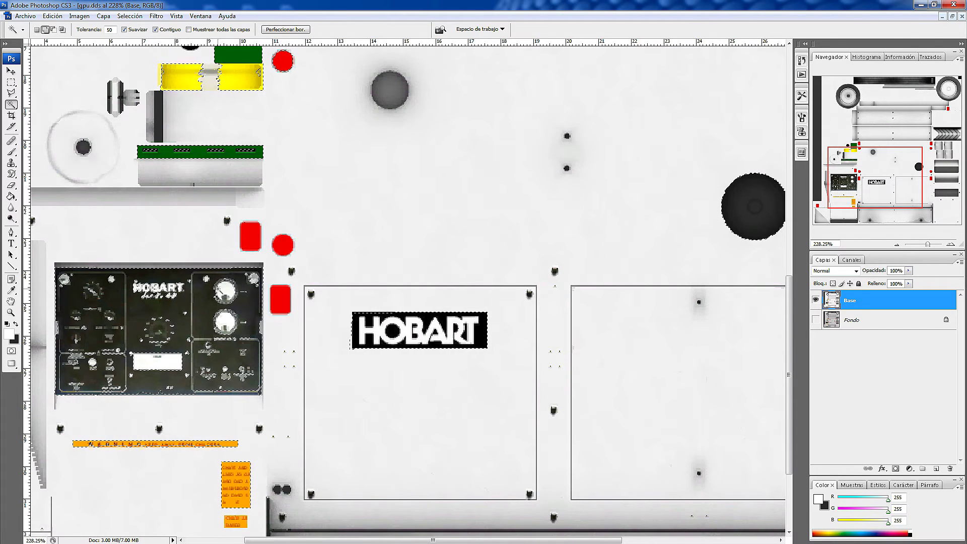
Fill in the gaps in the black control panel's selection with the Quick Selection tool.
click(14, 108)
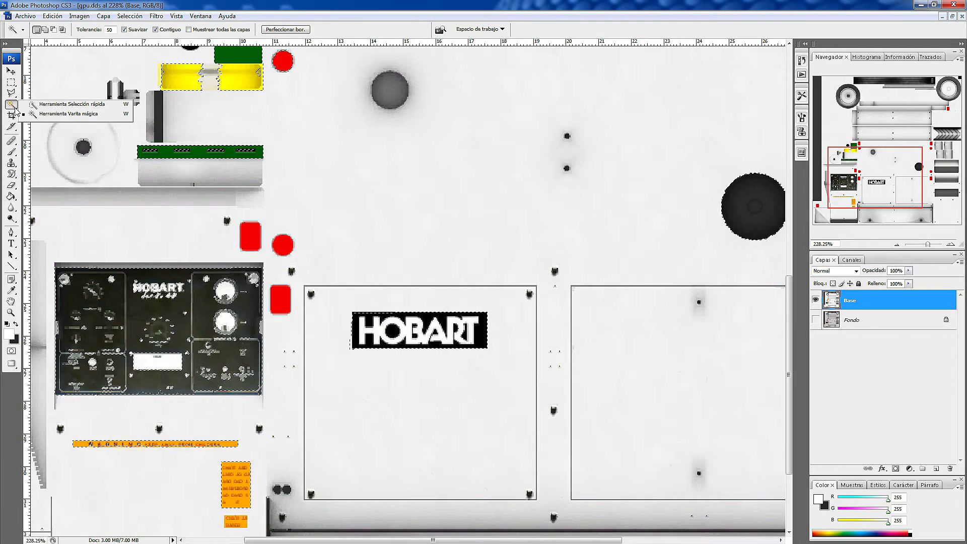
click(50, 104)
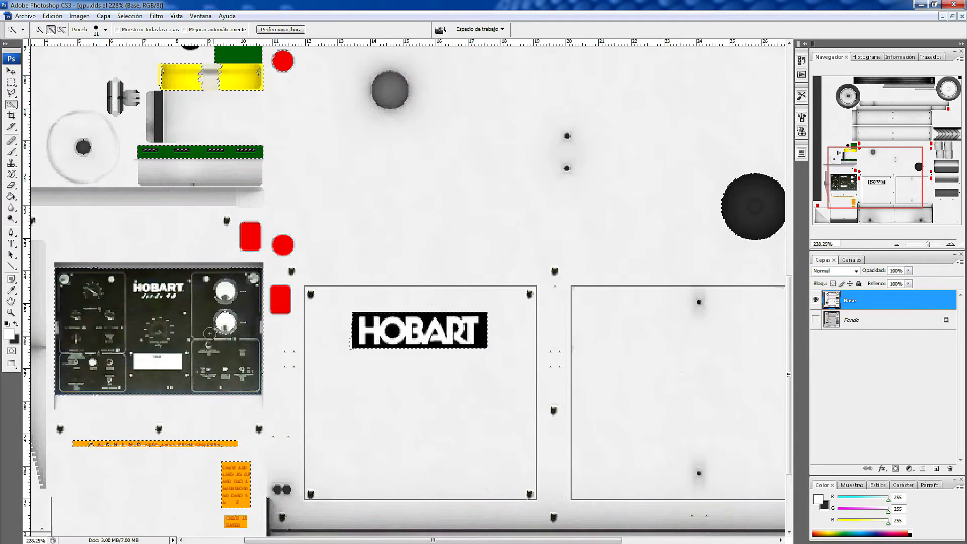
key(alt)
key(ctrl+0)
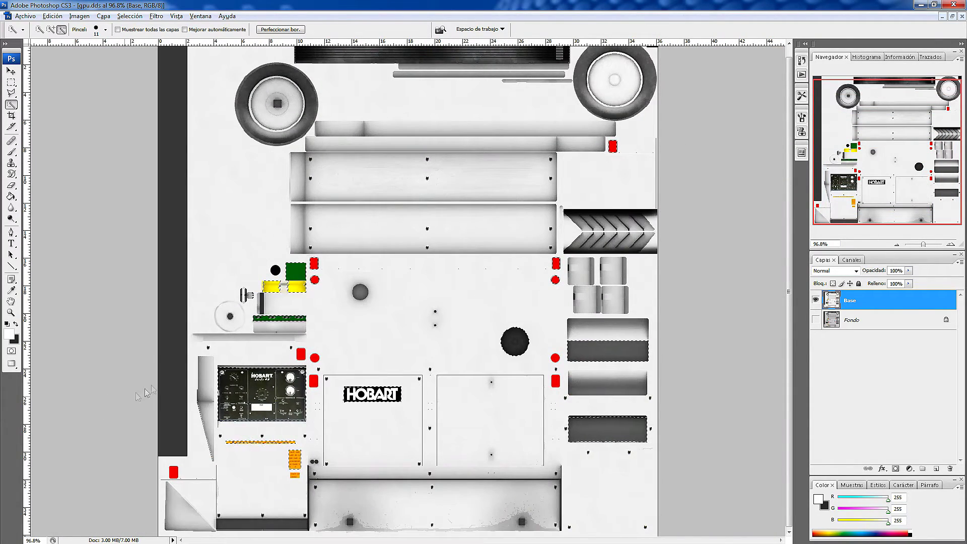
Add the long dark strip, tyres, black grille and thin grey bars to the selection with the Magic Wand.
click(11, 105)
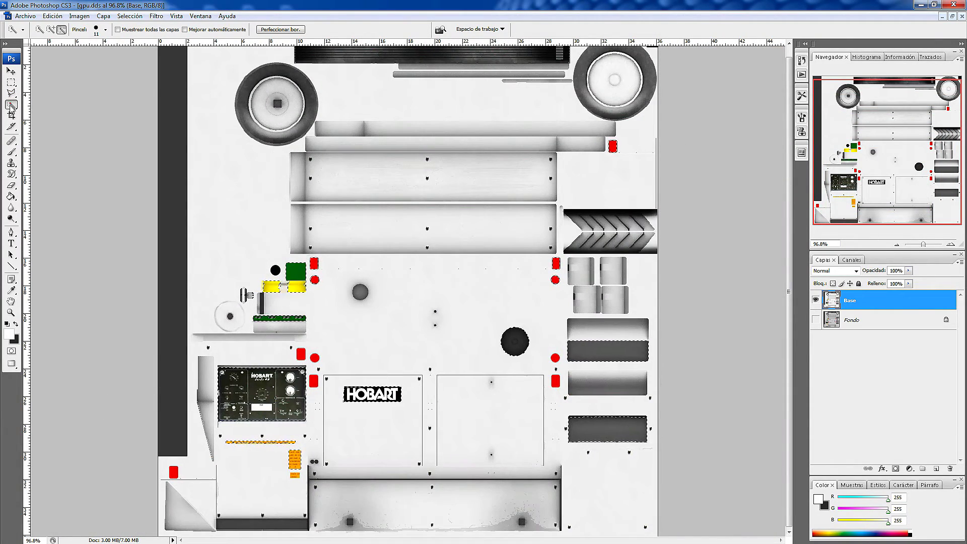
click(44, 116)
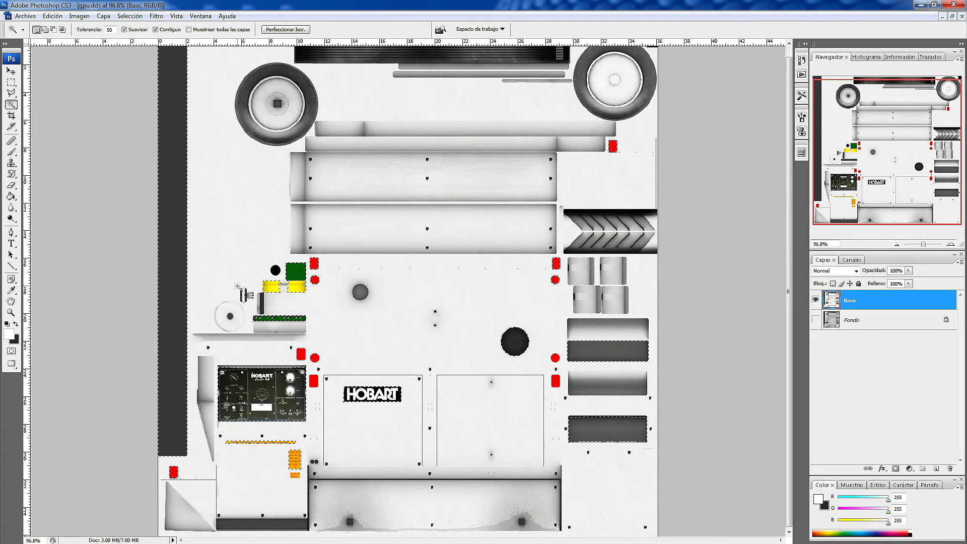
scroll(245, 280, up, 1)
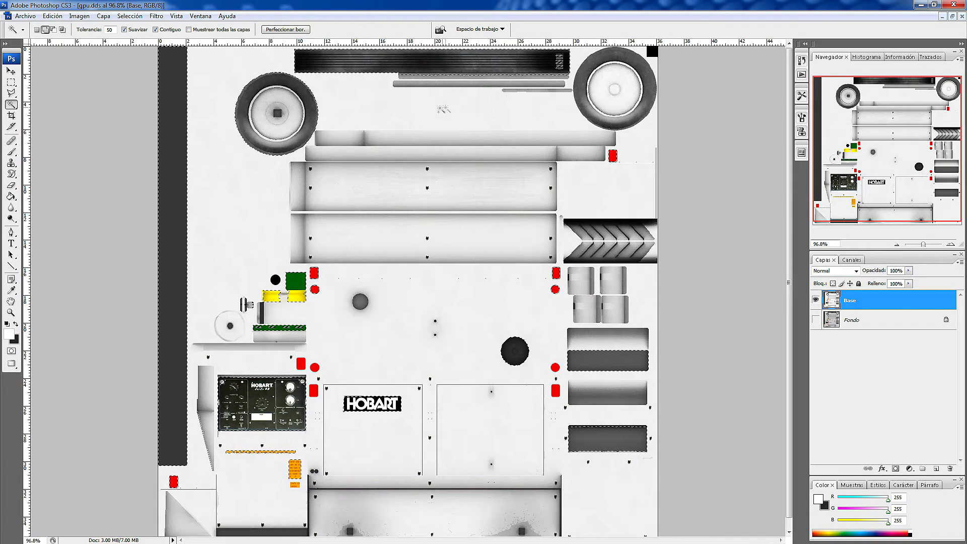
click(599, 95)
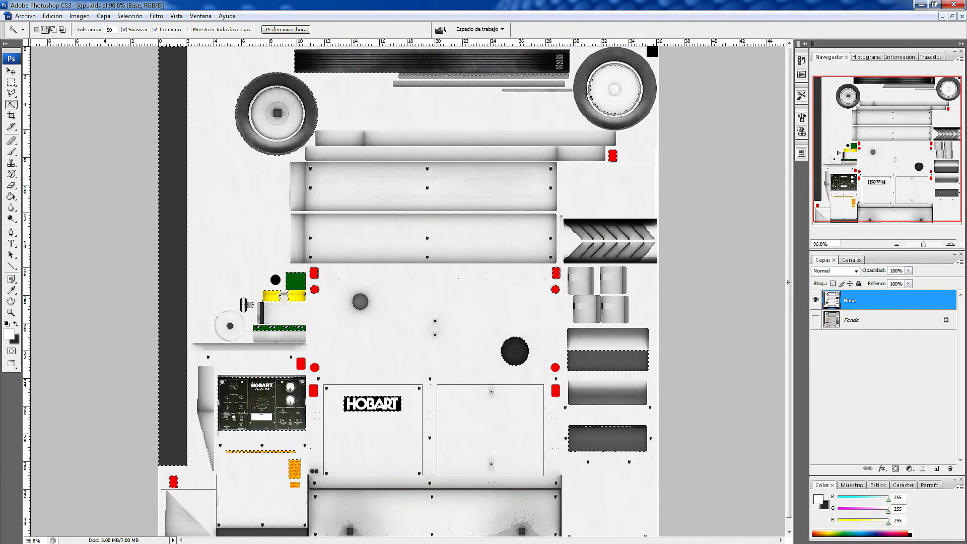
shift+click(581, 86)
shift+click(373, 137)
shift+click(549, 152)
key(ctrl+alt+z)
key(ctrl+alt+z)
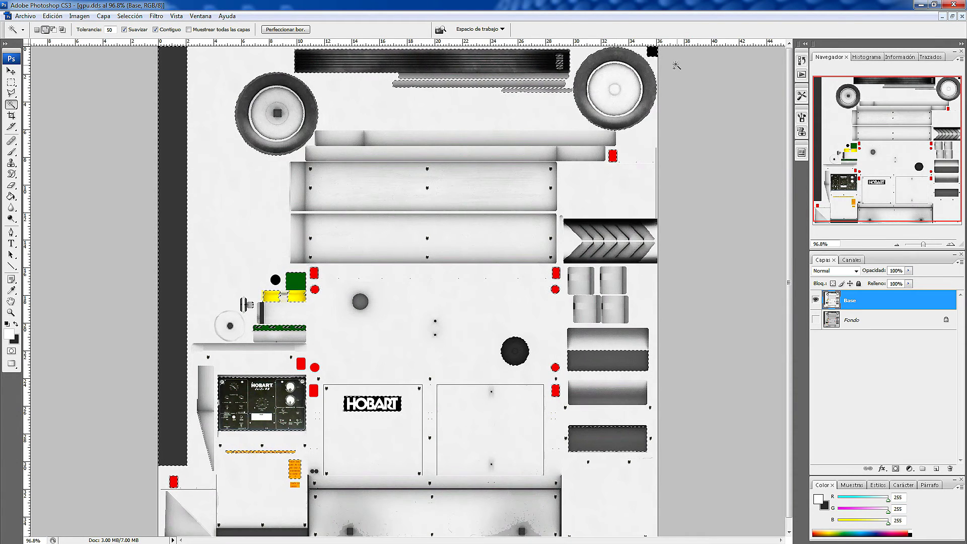
Invert the selection to cover the body panels and activate the Color Replacement tool.
scroll(493, 276, down, 1)
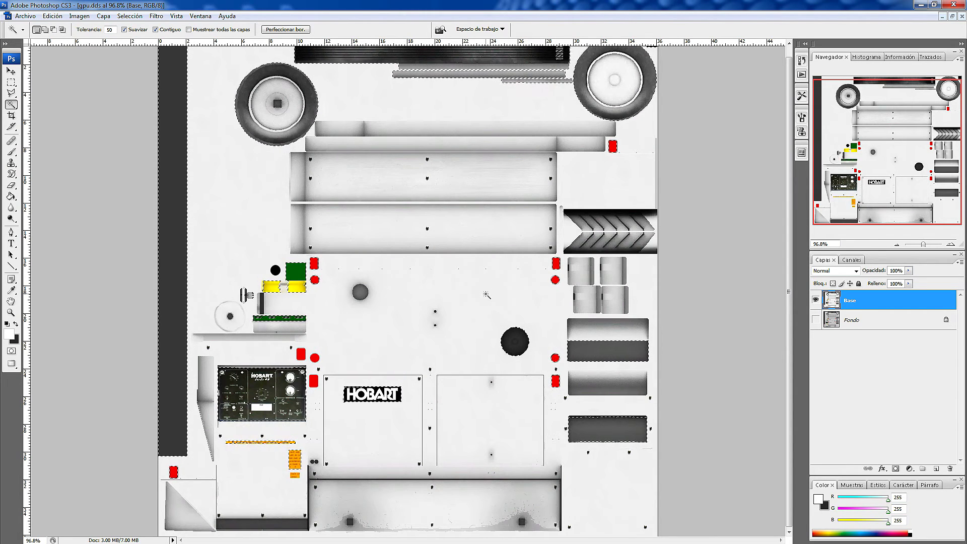
right_click(426, 280)
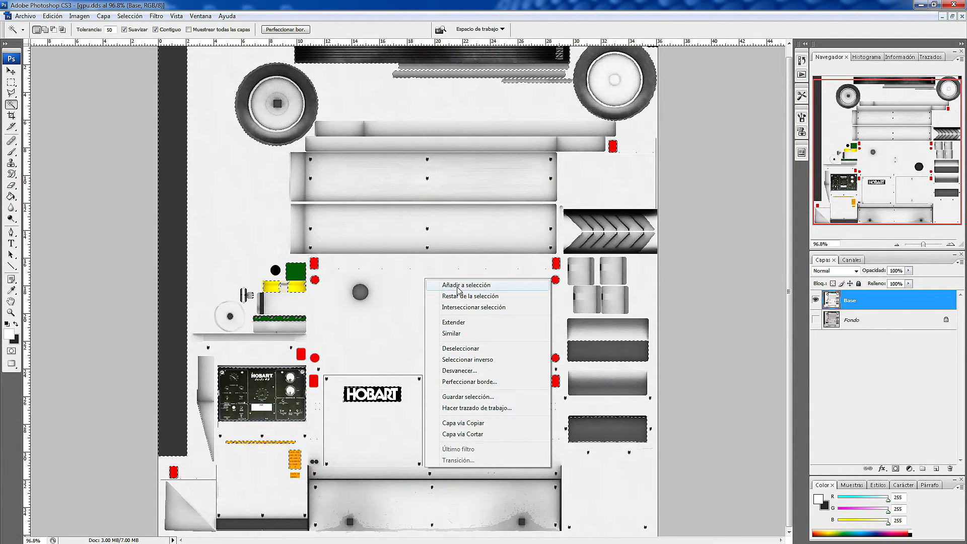
click(457, 359)
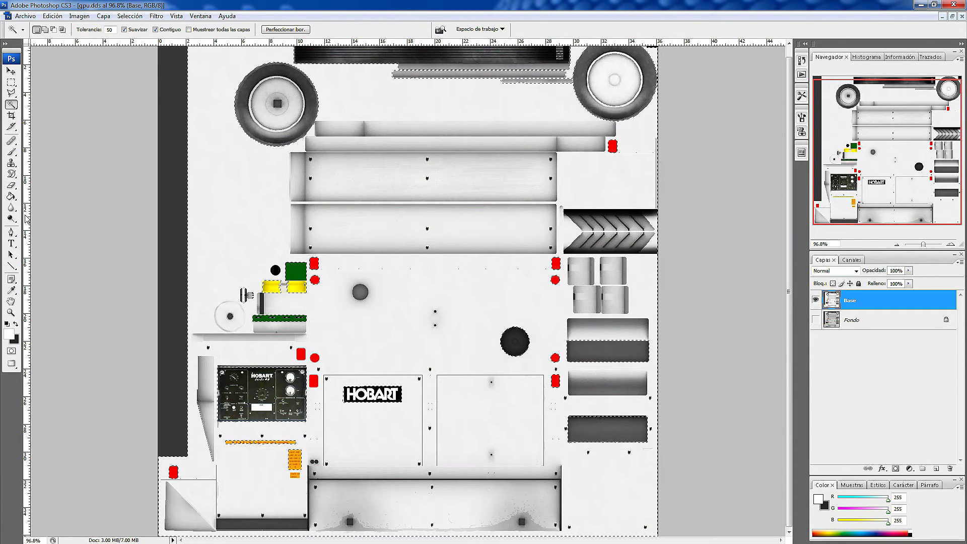
click(12, 153)
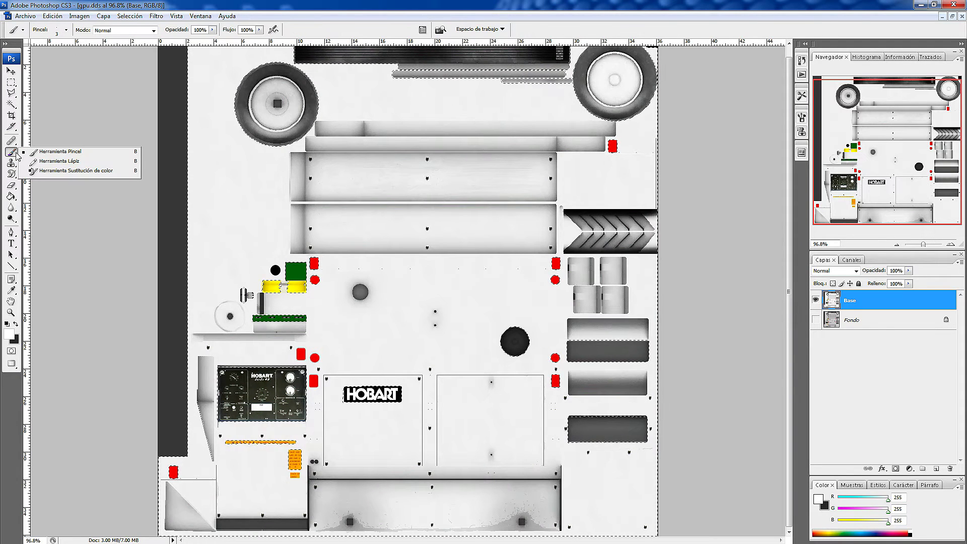
click(55, 170)
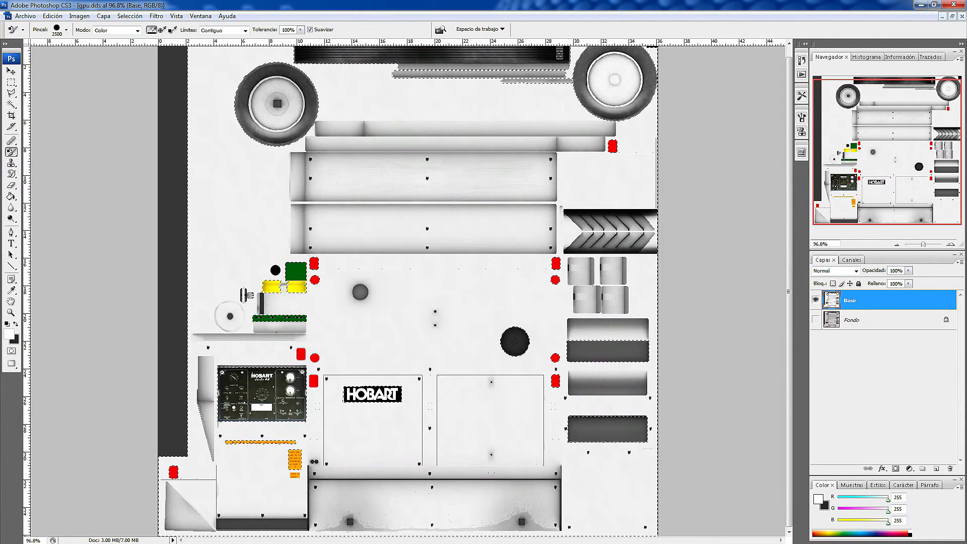
Switch to the Braniff reference photo and place its floating window beside the gpu.dds texture.
key(ctrl+d)
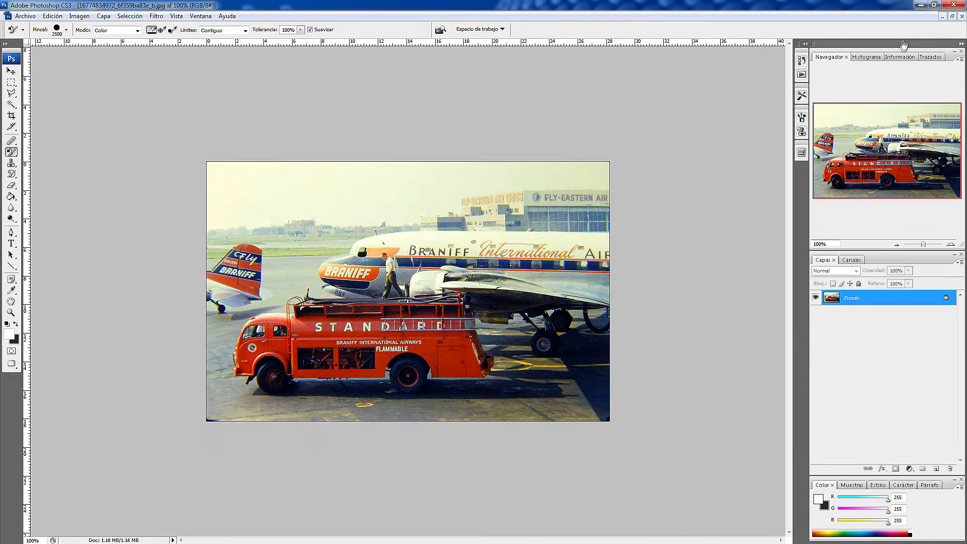
click(953, 18)
drag(268, 51, 699, 108)
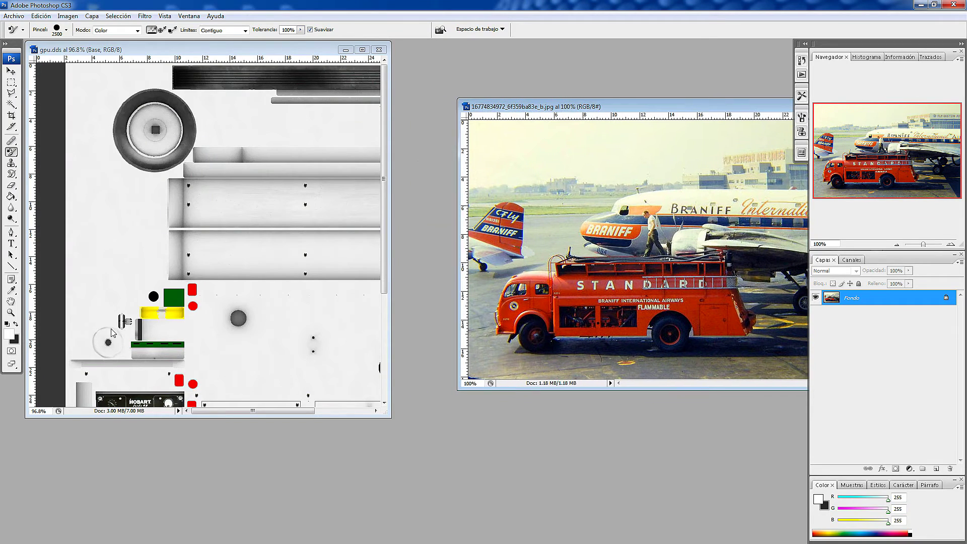
click(9, 333)
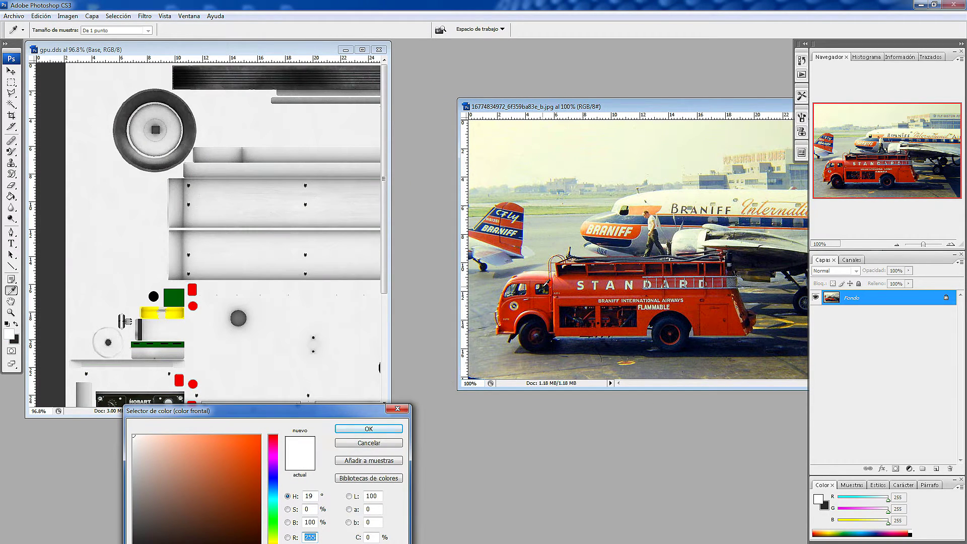
click(528, 308)
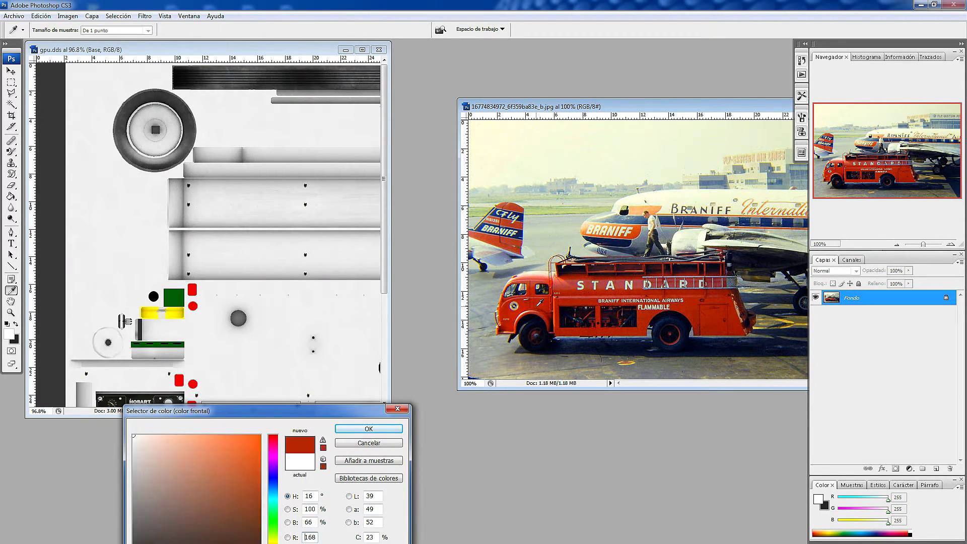
click(707, 308)
drag(710, 317, 725, 329)
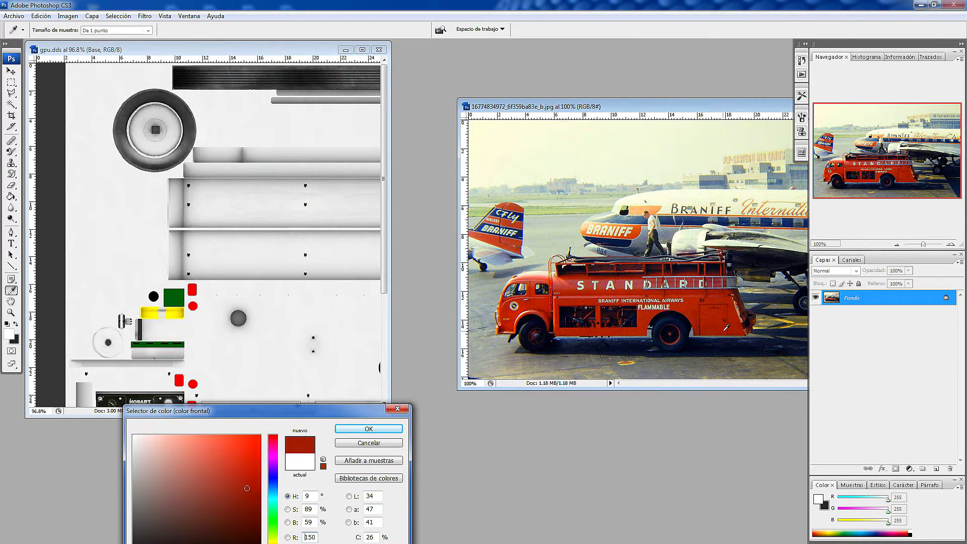
click(644, 331)
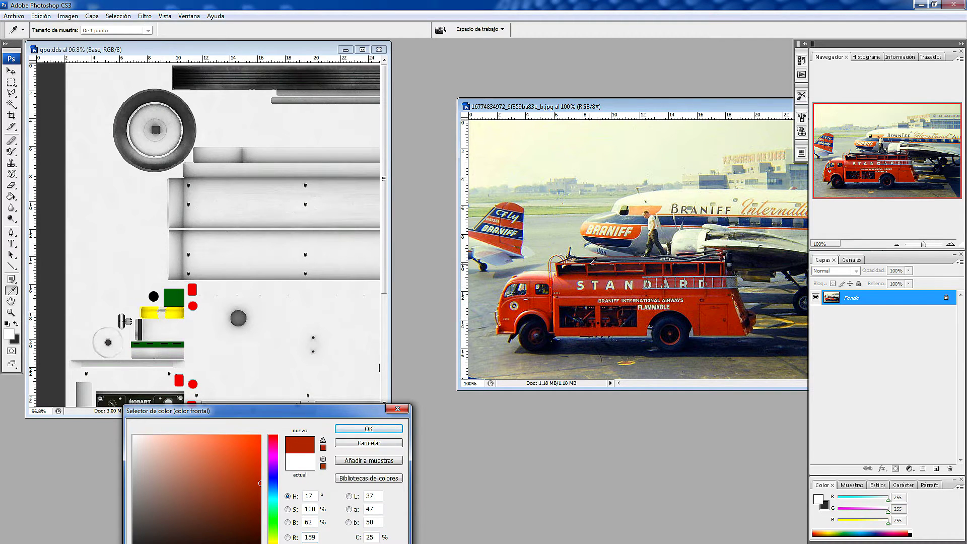
click(573, 285)
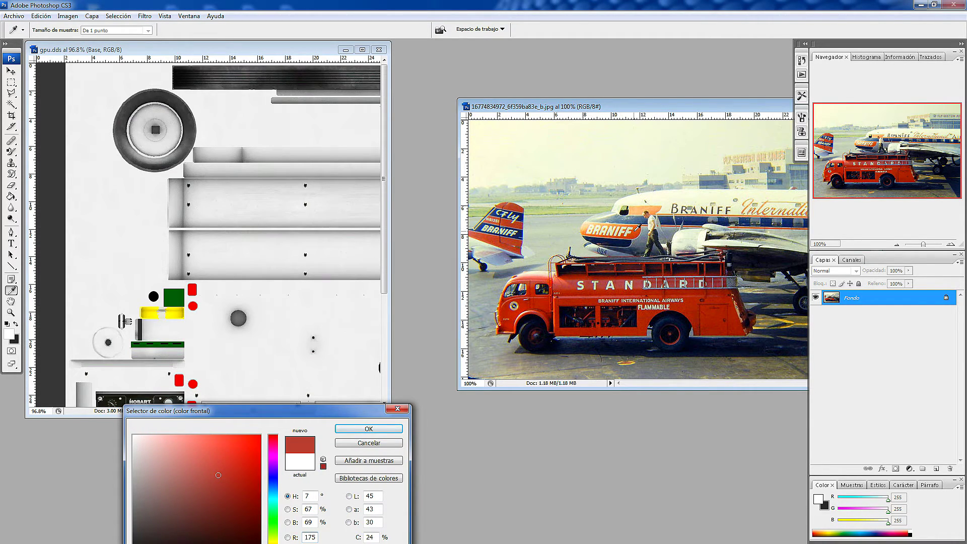
click(636, 229)
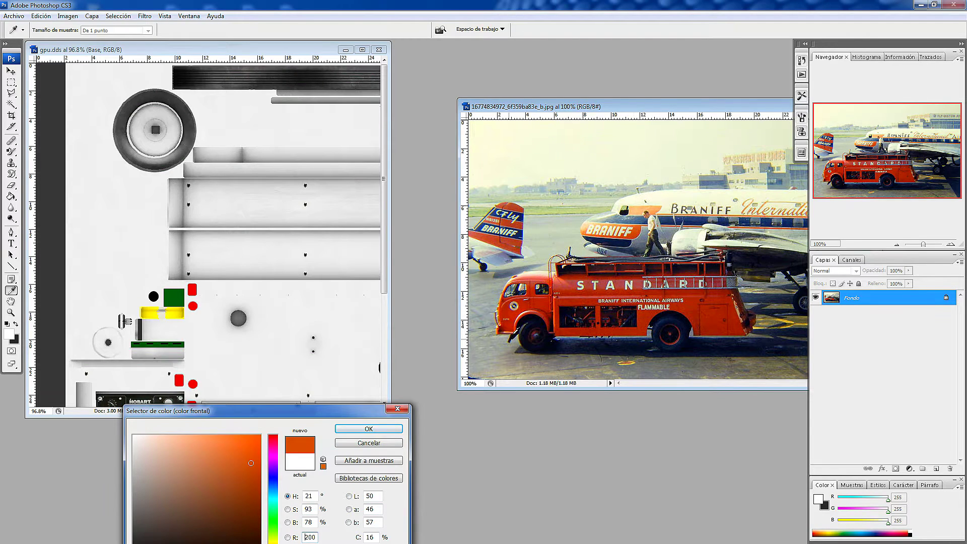
click(397, 409)
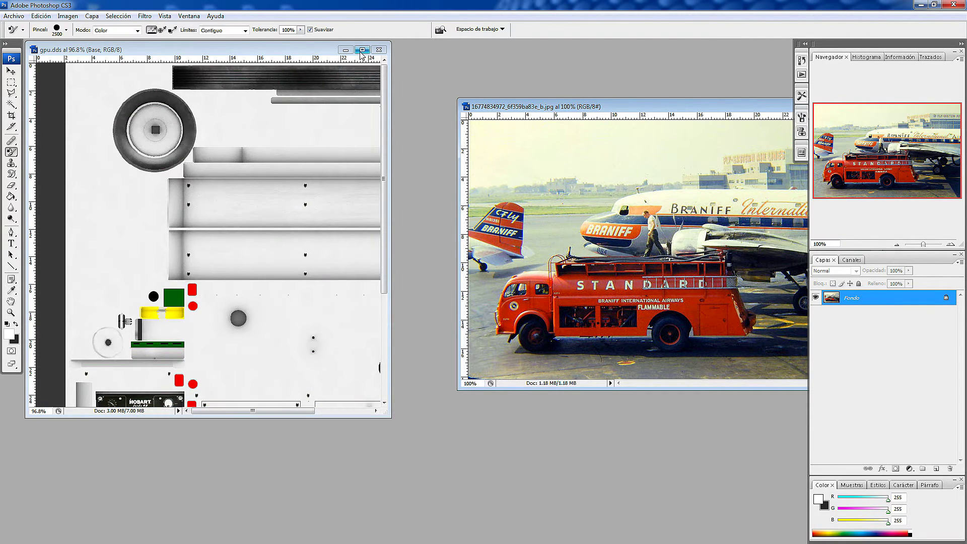
click(362, 50)
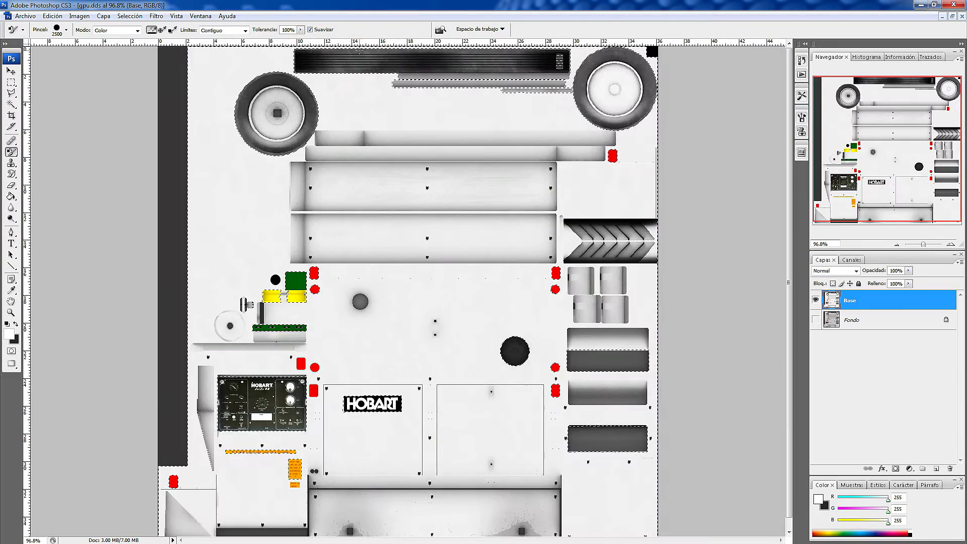
click(950, 16)
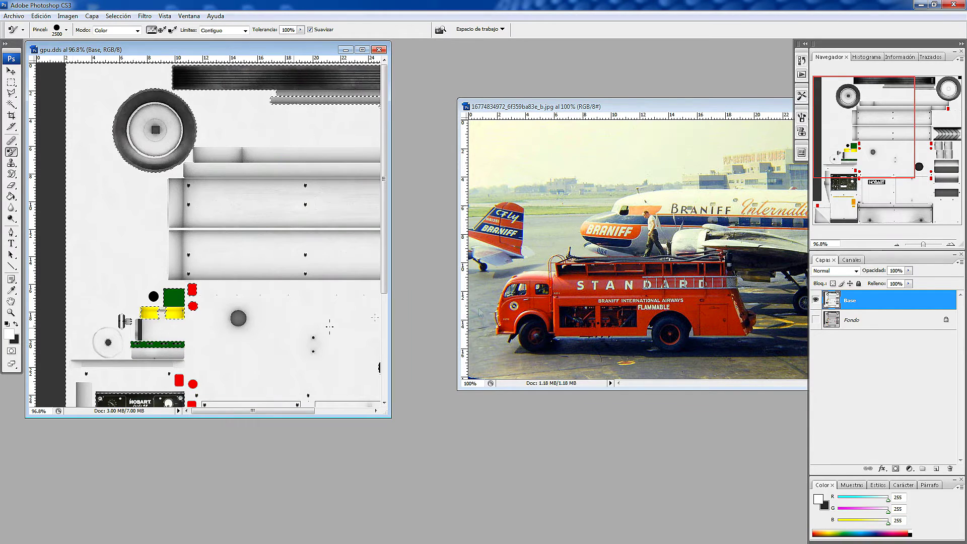
Set the foreground color to the orange sampled from the aircraft's nose (RGB 198, 77, 20) and maximize the gpu.dds texture.
click(8, 333)
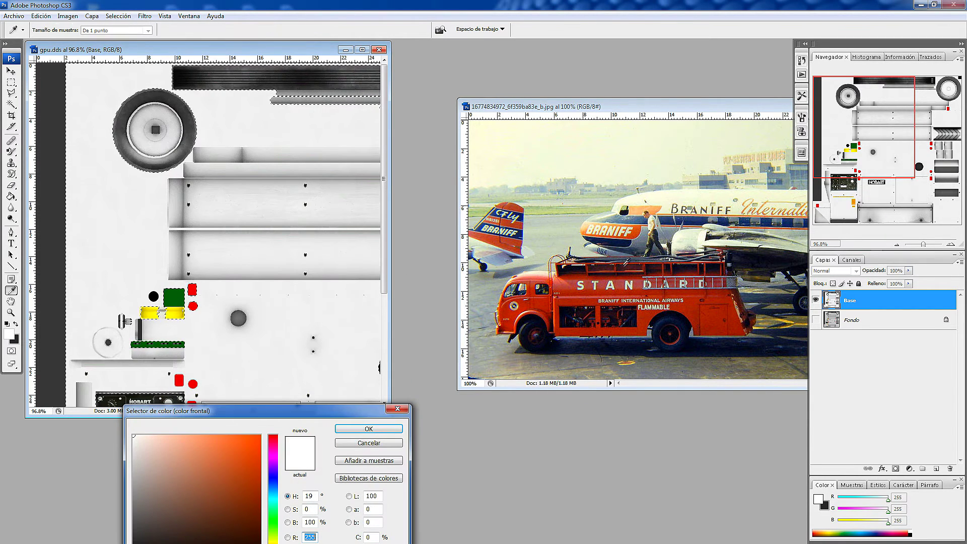
click(637, 231)
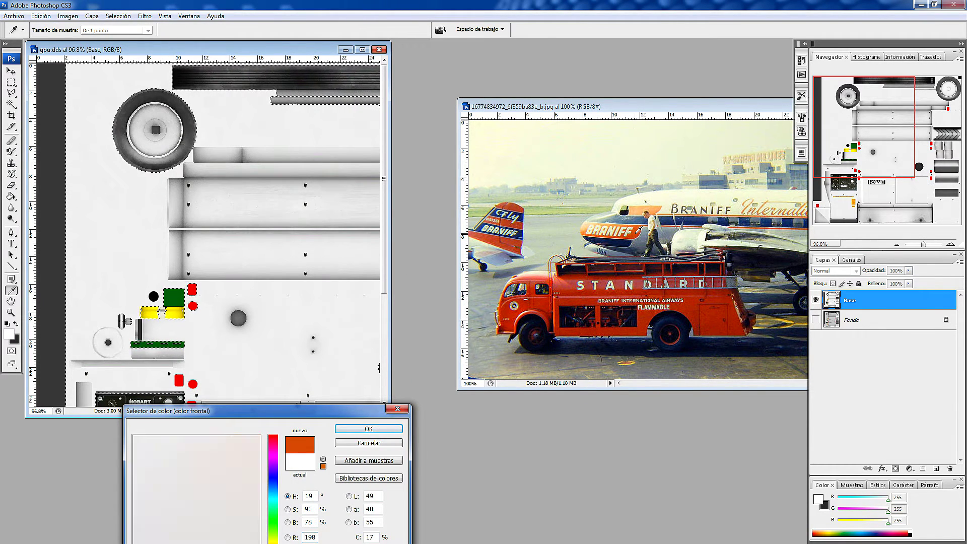
click(369, 428)
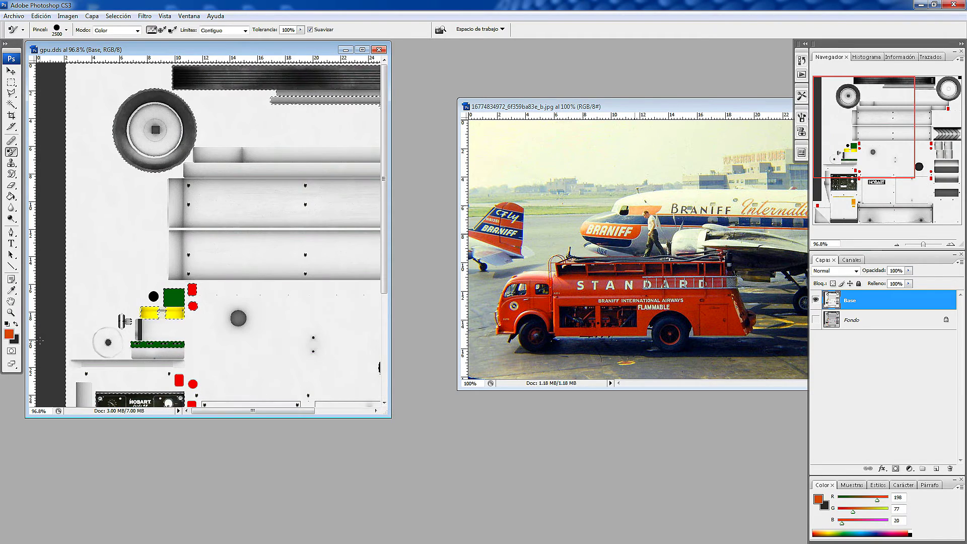
click(362, 50)
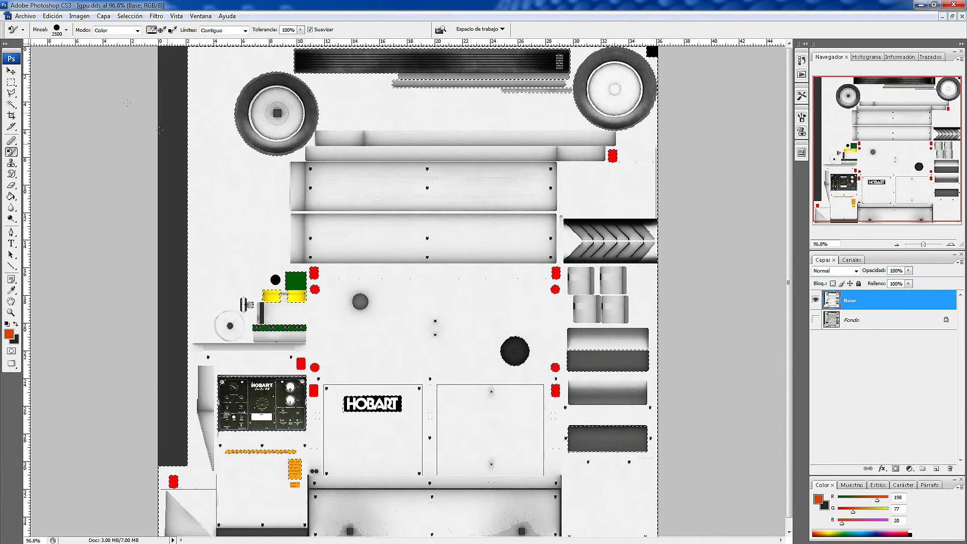
scroll(318, 245, down, 3)
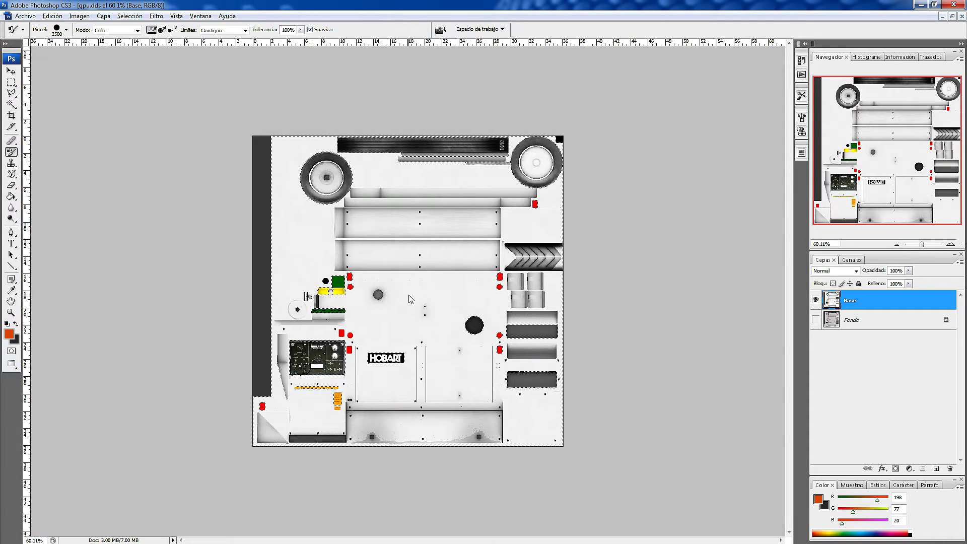
Try the orange recolor on the body panels with and without anti-aliasing, leaving anti-aliasing off and undoing the strokes.
click(421, 289)
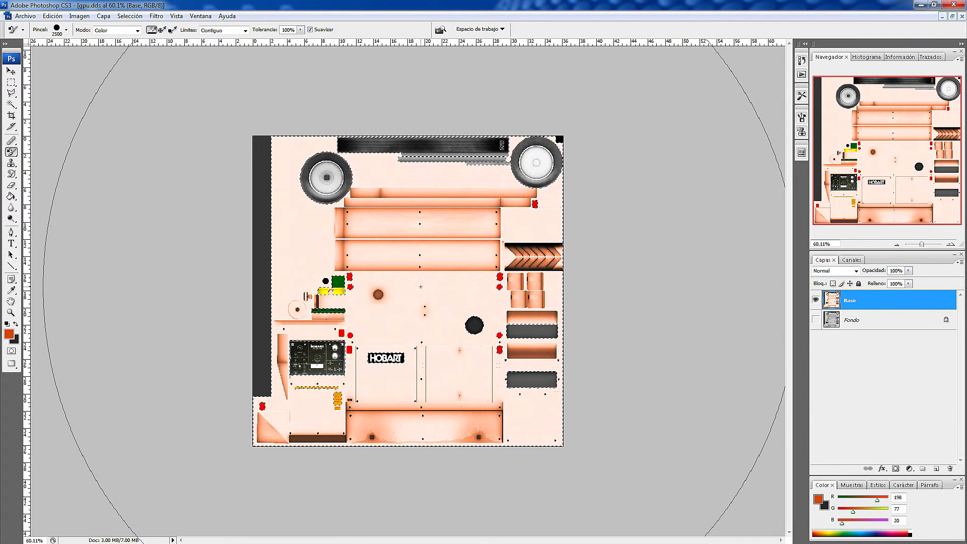
key(ctrl+z)
click(310, 29)
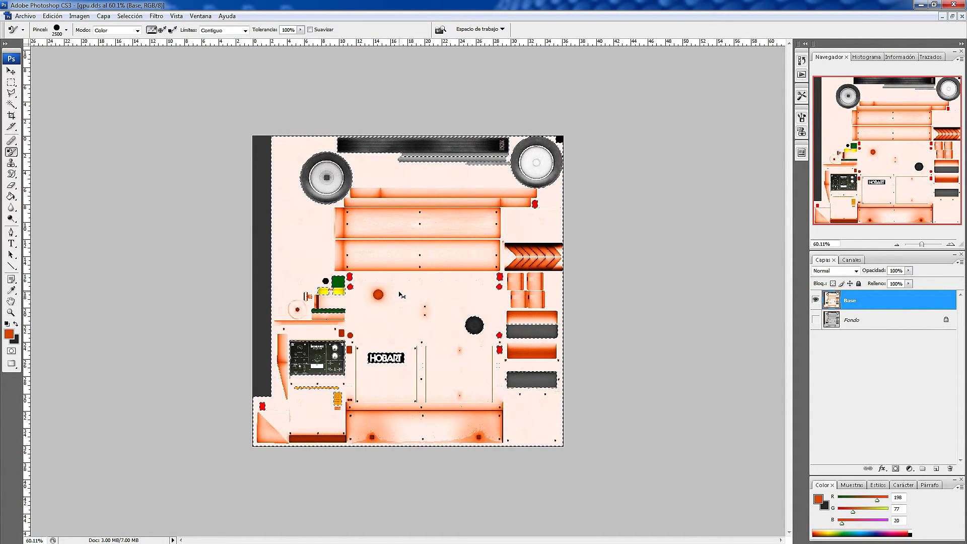
key(ctrl+z)
Try the orange recolor with the brush limits set to No contiguo and to Hallar bordes, undoing the strokes.
click(244, 31)
click(214, 40)
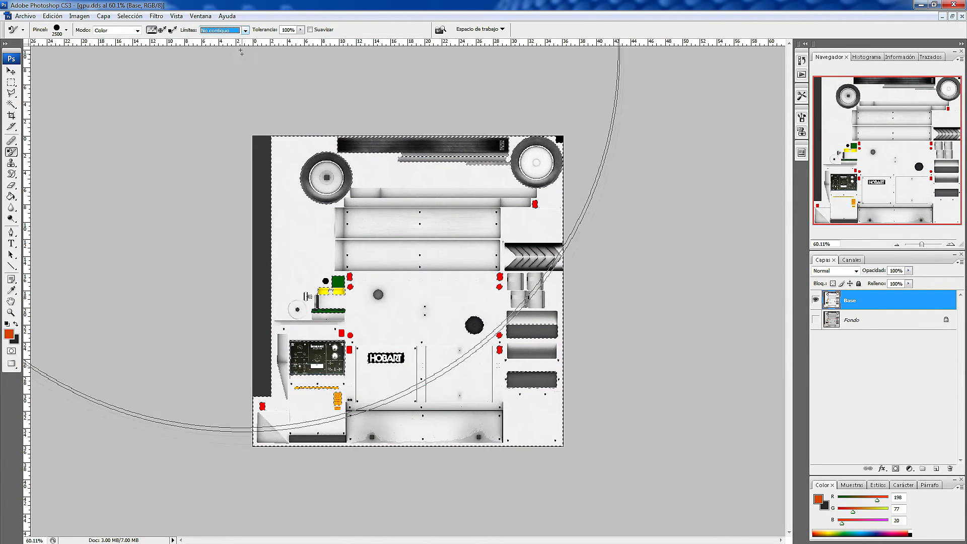
click(306, 222)
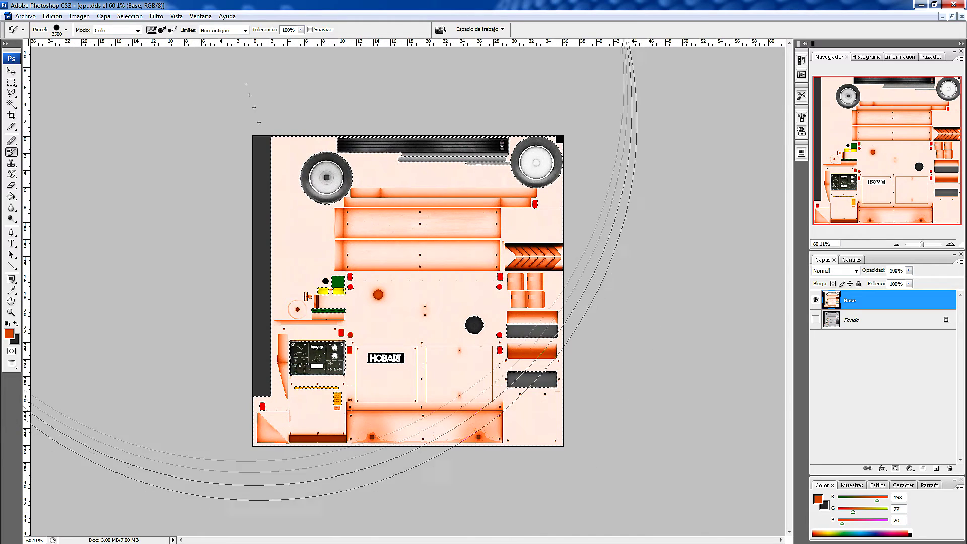
click(244, 30)
click(237, 57)
click(310, 217)
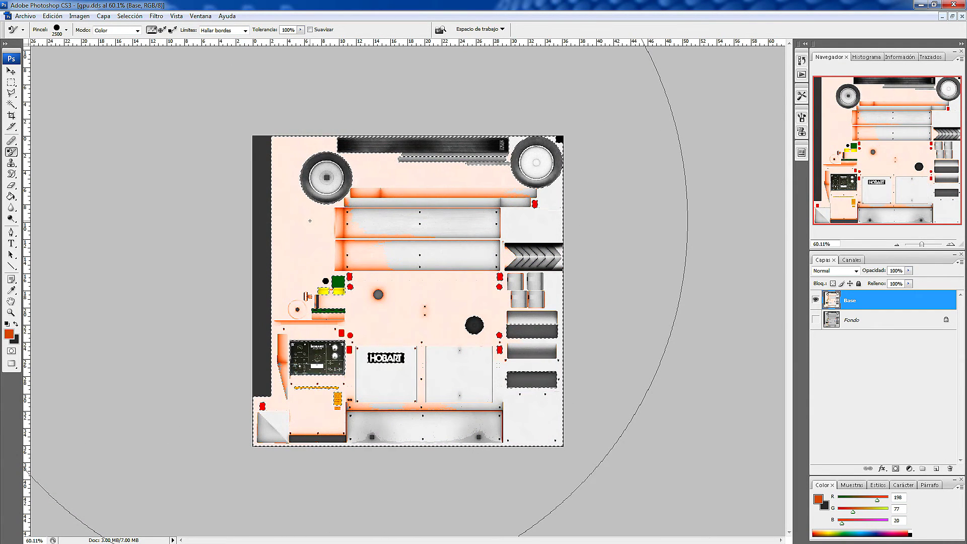
key(ctrl+z)
Try the orange recolor on the body panels with Contiguo limits and 1% tolerance.
click(245, 30)
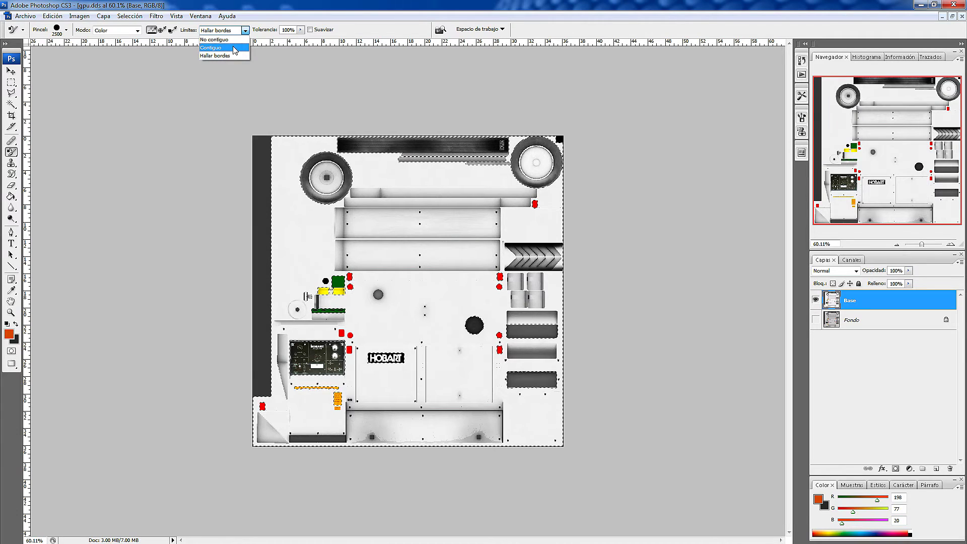
click(235, 48)
click(300, 30)
drag(300, 40, 240, 47)
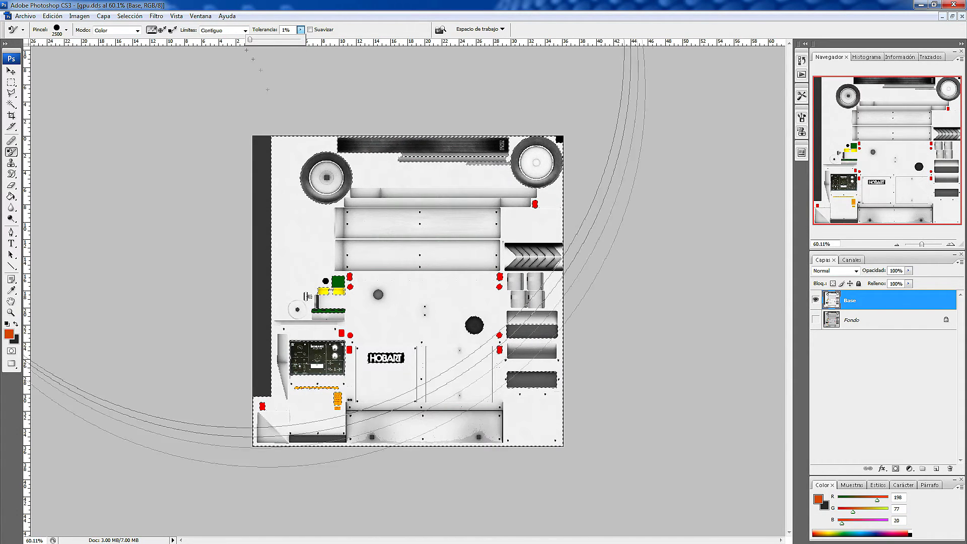
click(309, 237)
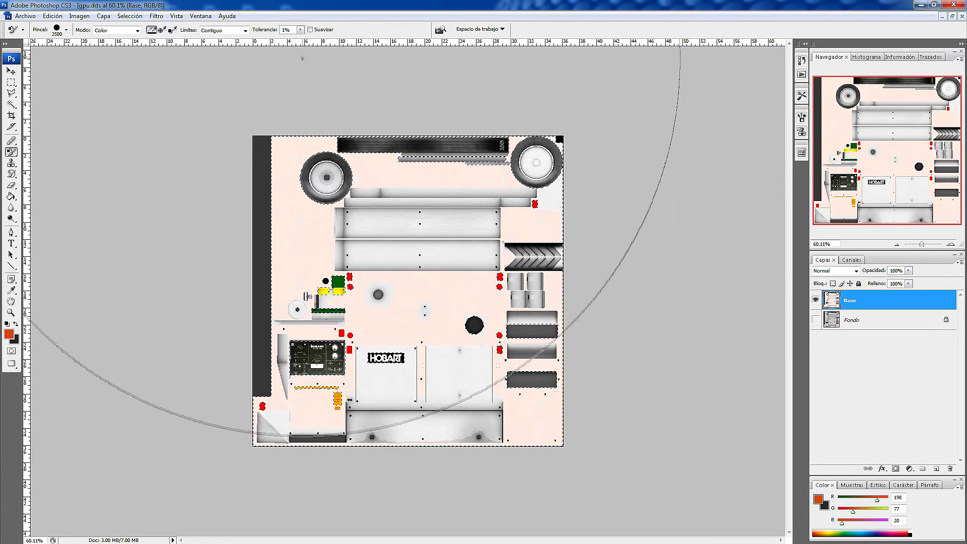
Undo the low-tolerance recolor and set the Color Replacement tolerance back to 100%.
click(300, 30)
mouse_move(300, 40)
mouse_down()
mouse_move(353, 40)
mouse_move(297, 41)
mouse_up()
click(300, 30)
drag(300, 41, 352, 40)
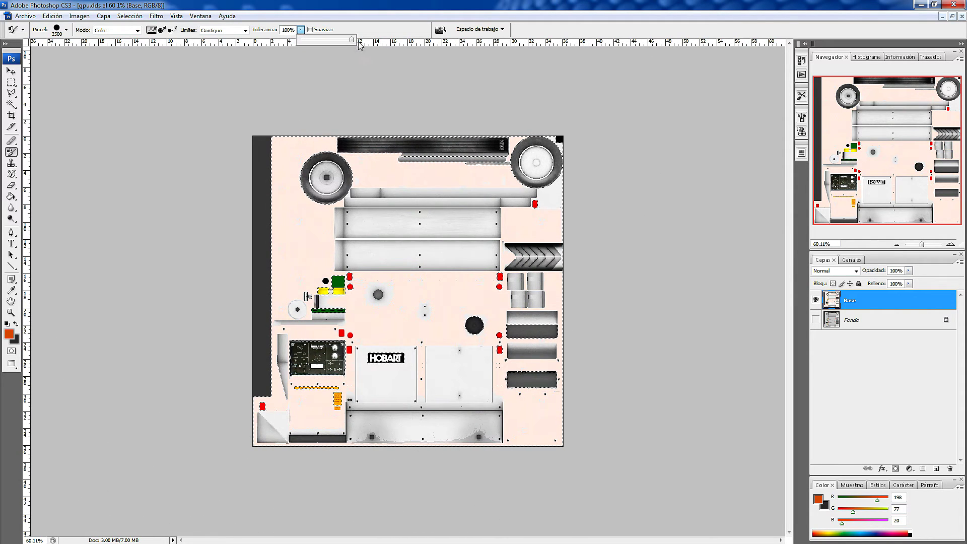
click(310, 30)
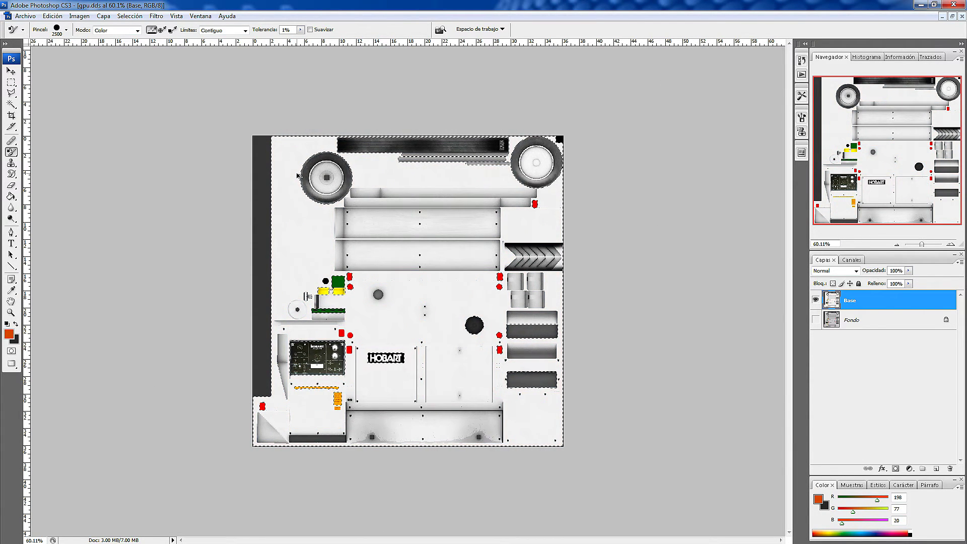
click(301, 30)
drag(303, 40, 362, 46)
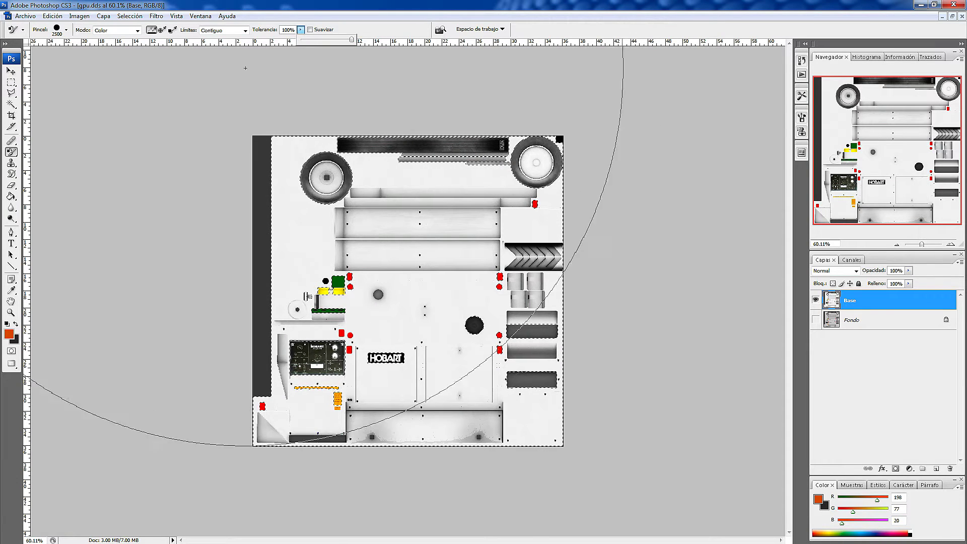
Set the Color Replacement sampling to once, keep the Color mode, and try the orange recolor on the body panels.
click(137, 31)
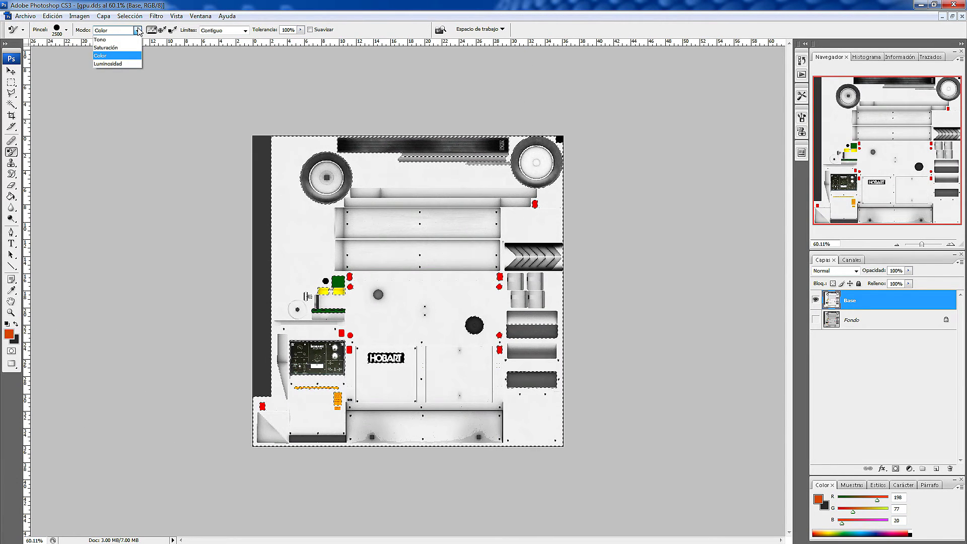
click(136, 30)
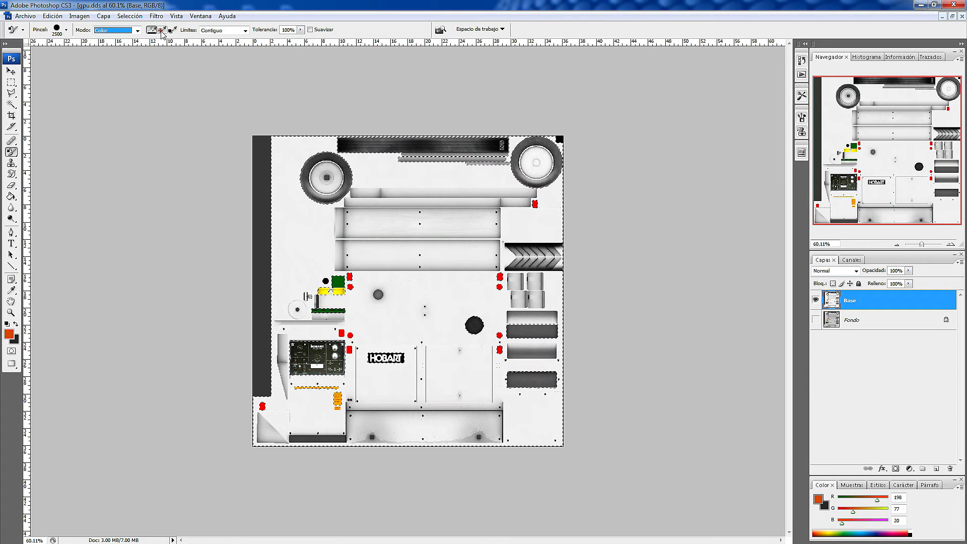
click(161, 31)
click(311, 238)
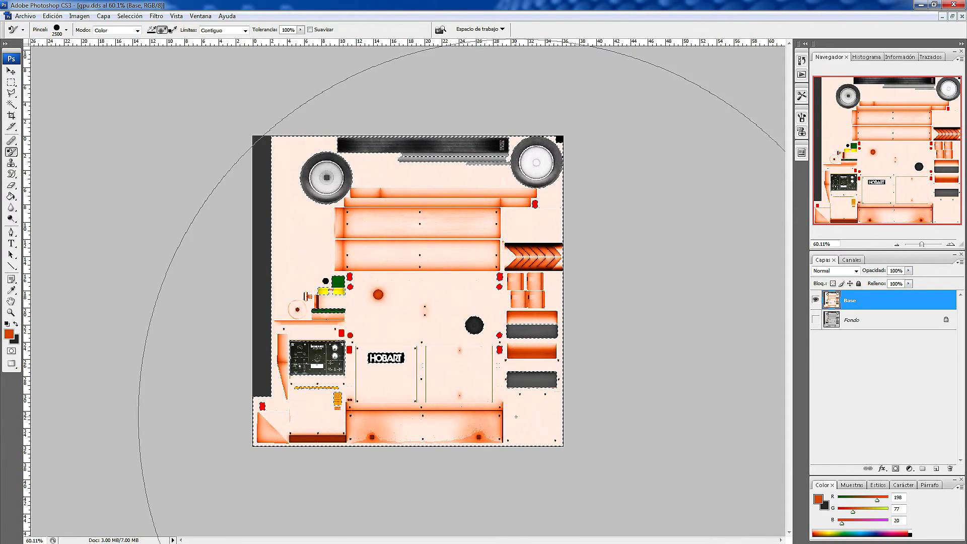
click(311, 267)
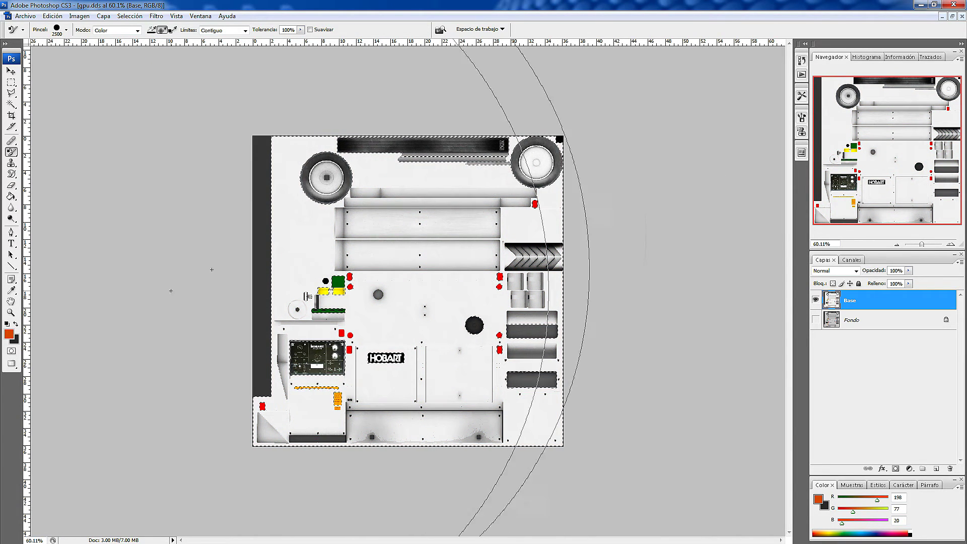
Set the foreground color to a darker orange (RGB 156, 50, 0) and recolor the Base layer's body panels with it.
click(9, 334)
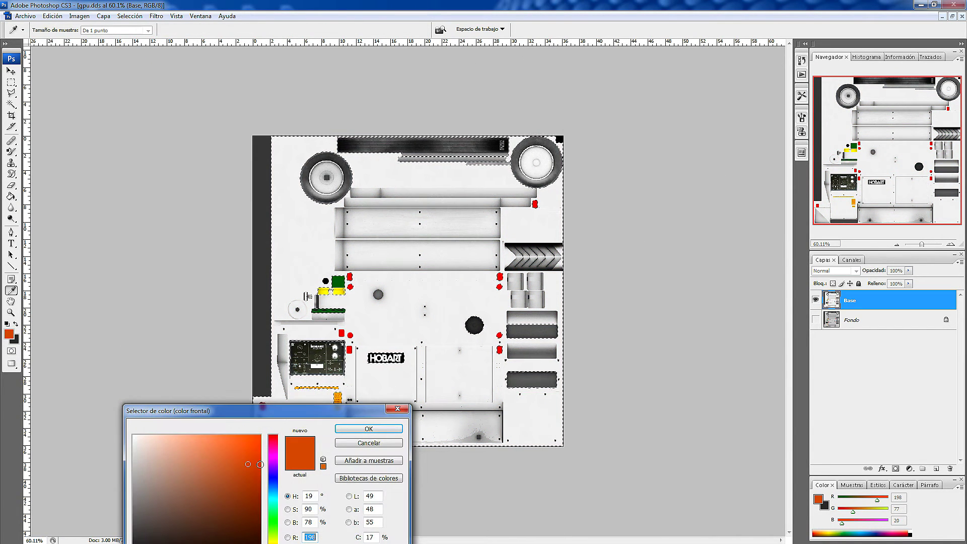
drag(266, 416, 259, 300)
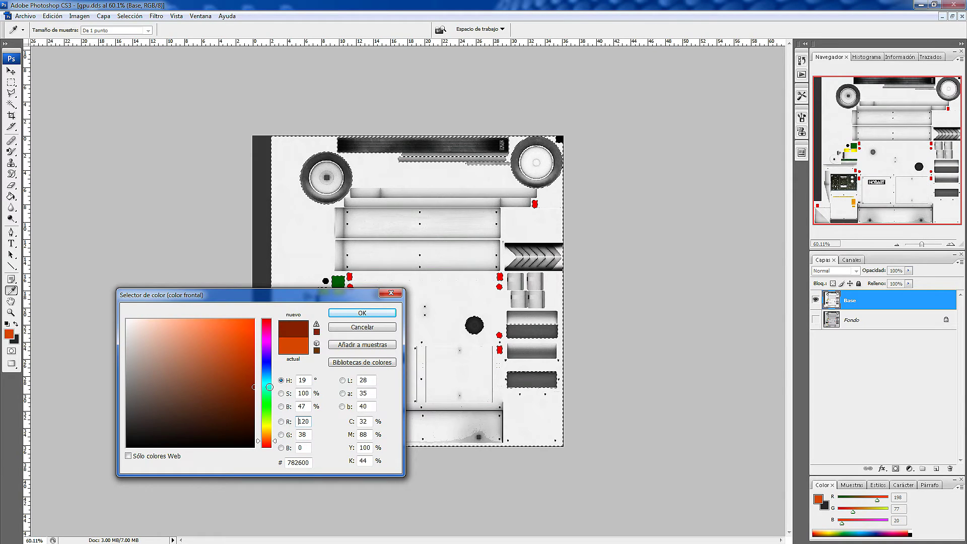
click(362, 313)
key(b)
click(303, 250)
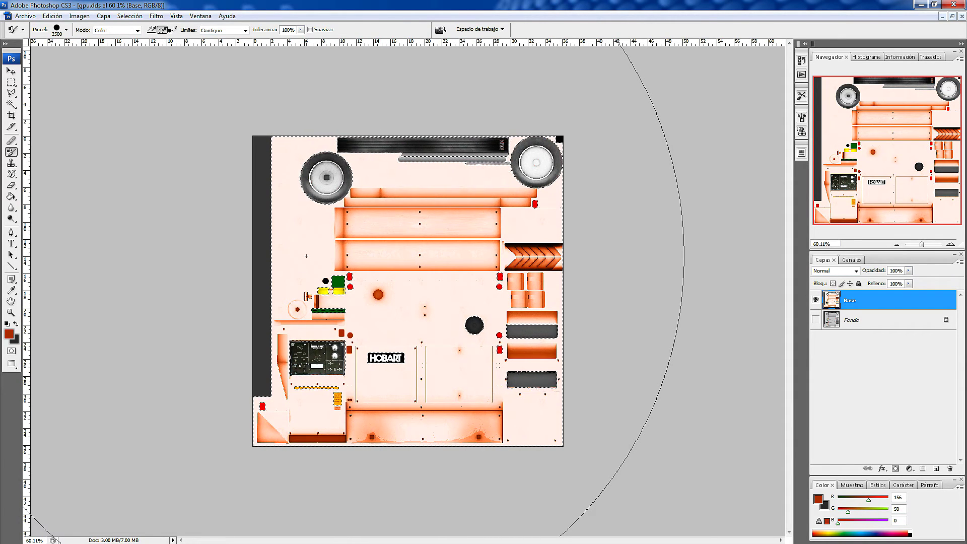
Hide the Base layer and make the grey Fondo layer visible.
click(861, 321)
click(815, 301)
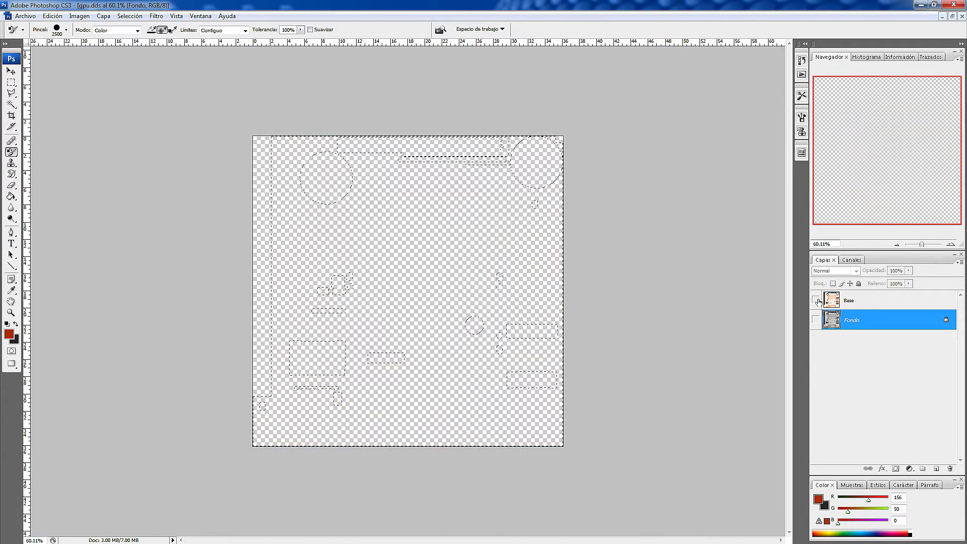
click(815, 320)
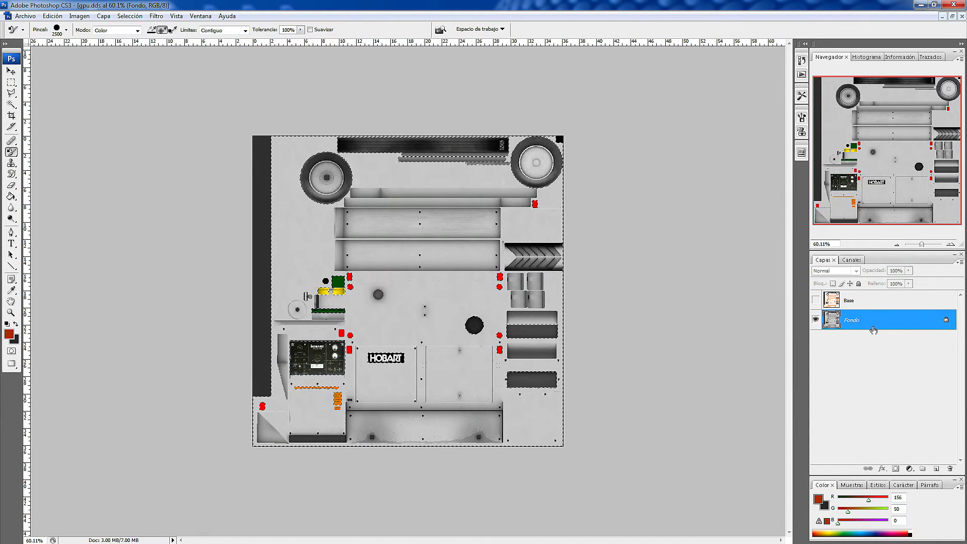
click(862, 307)
click(946, 322)
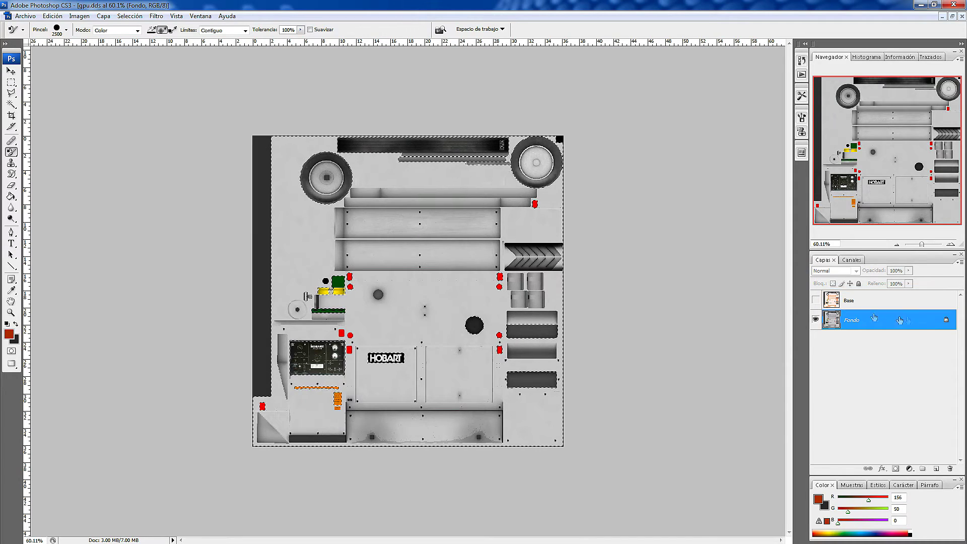
click(406, 292)
key(ctrl+z)
Delete the Base layer.
click(849, 301)
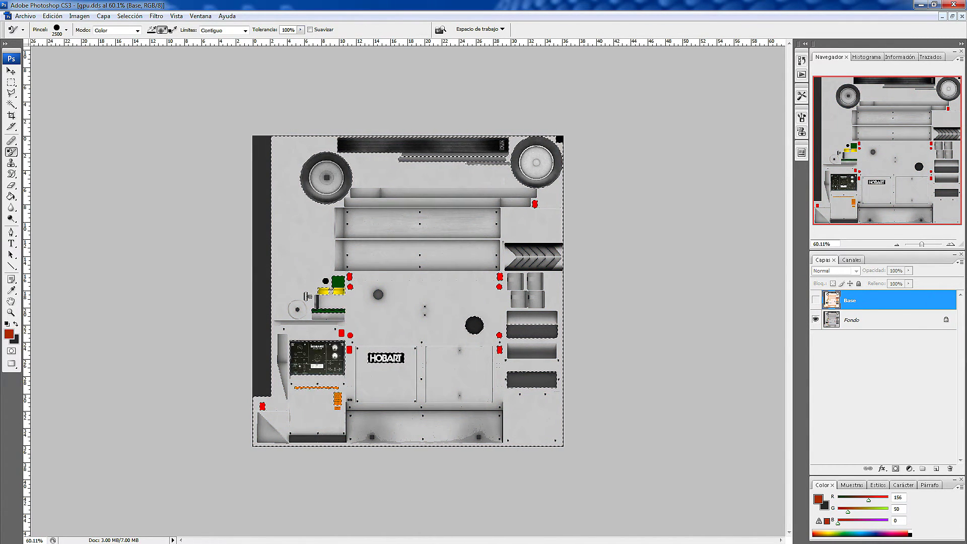
click(950, 468)
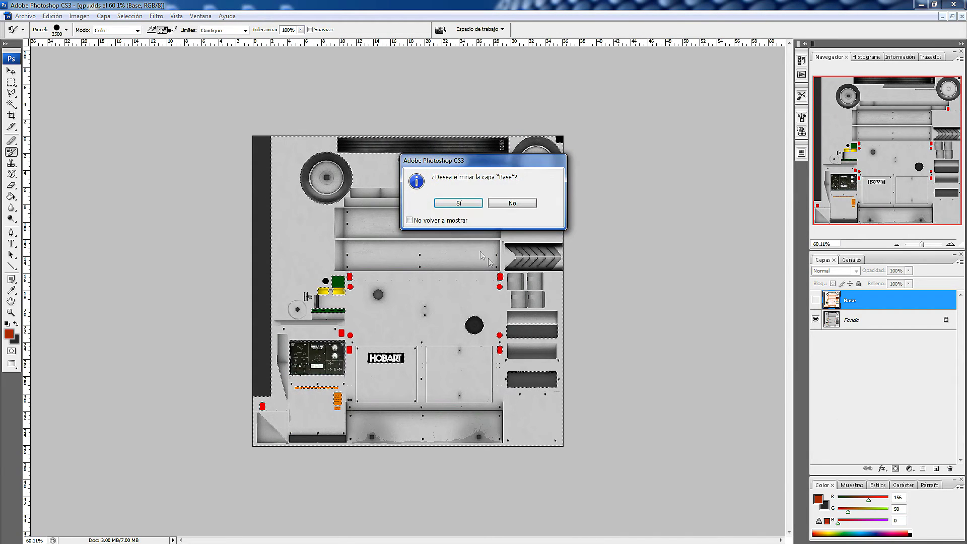
click(459, 203)
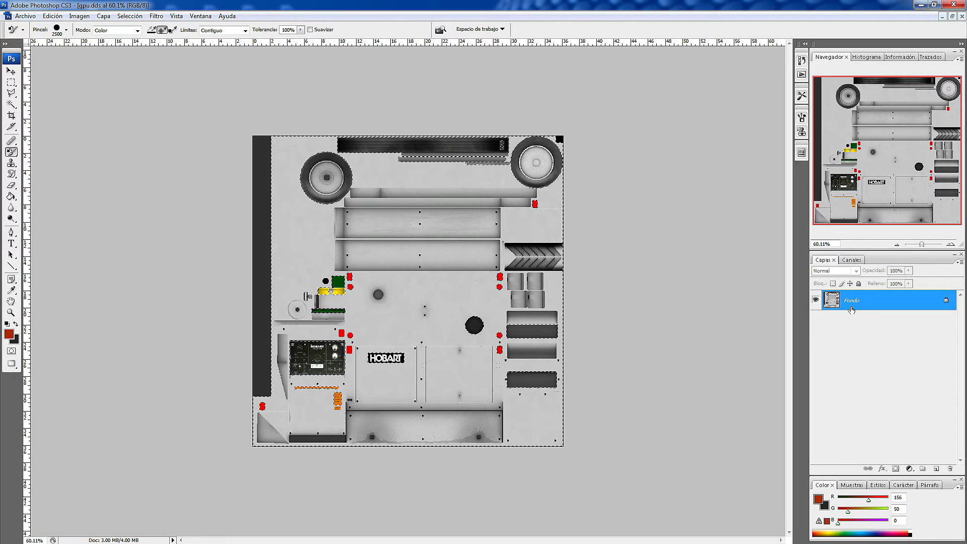
Duplicate the Fondo layer as Fondo copia and hide the original.
right_click(851, 309)
click(860, 330)
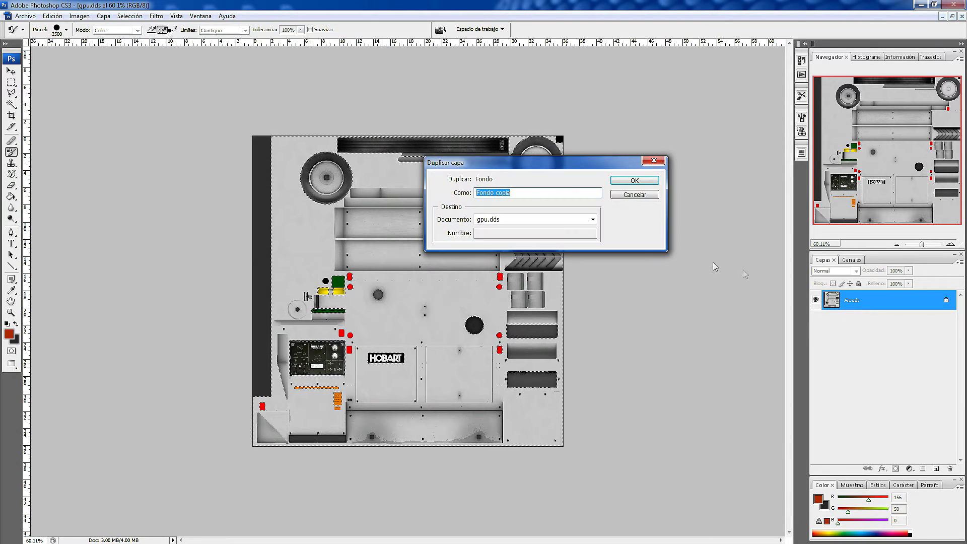
click(626, 185)
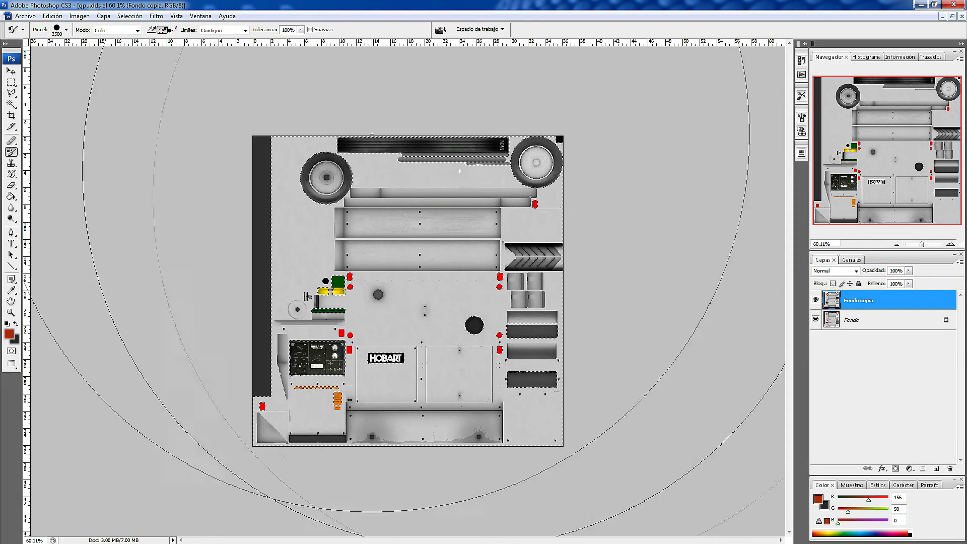
click(814, 322)
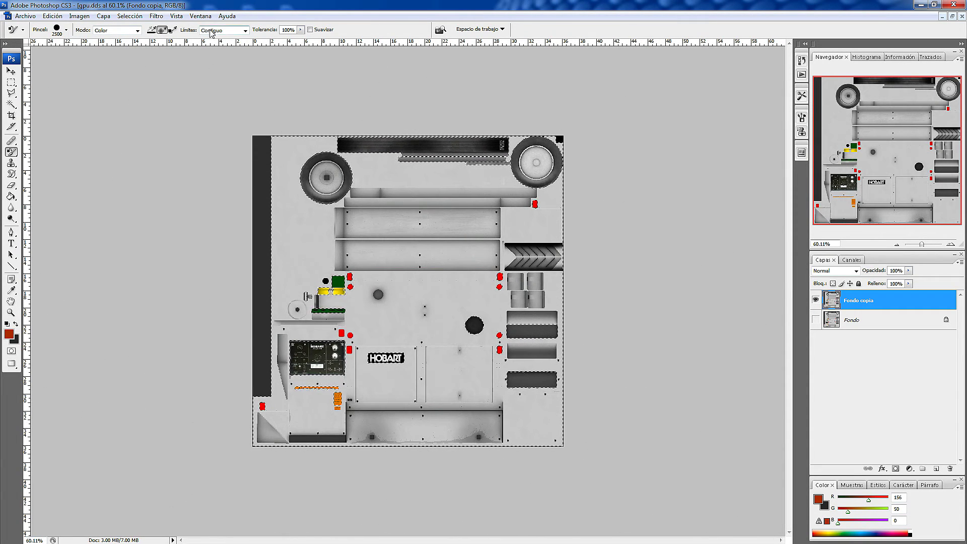
Darken the selected body panels with Levels at a white output level of 145 and recolor them with the dark orange.
click(53, 17)
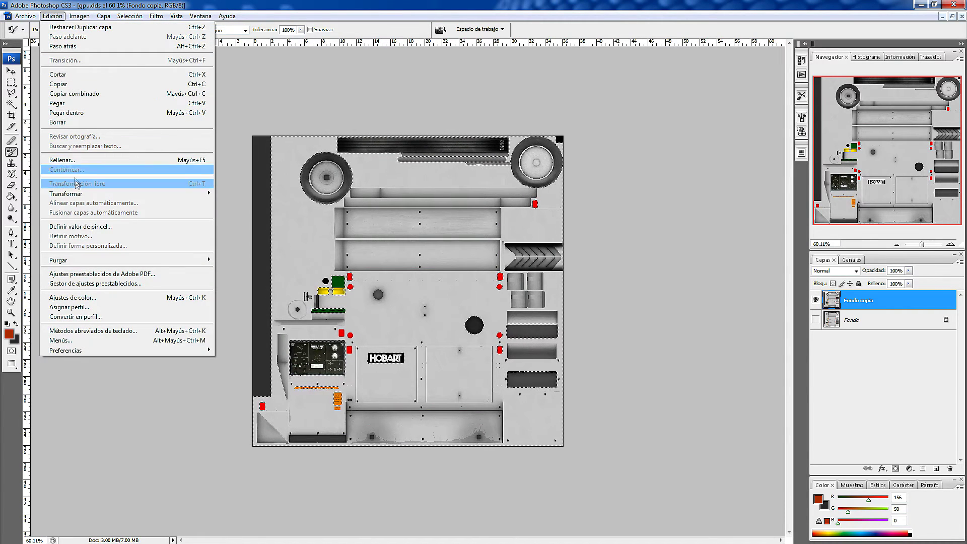
mouse_move(79, 16)
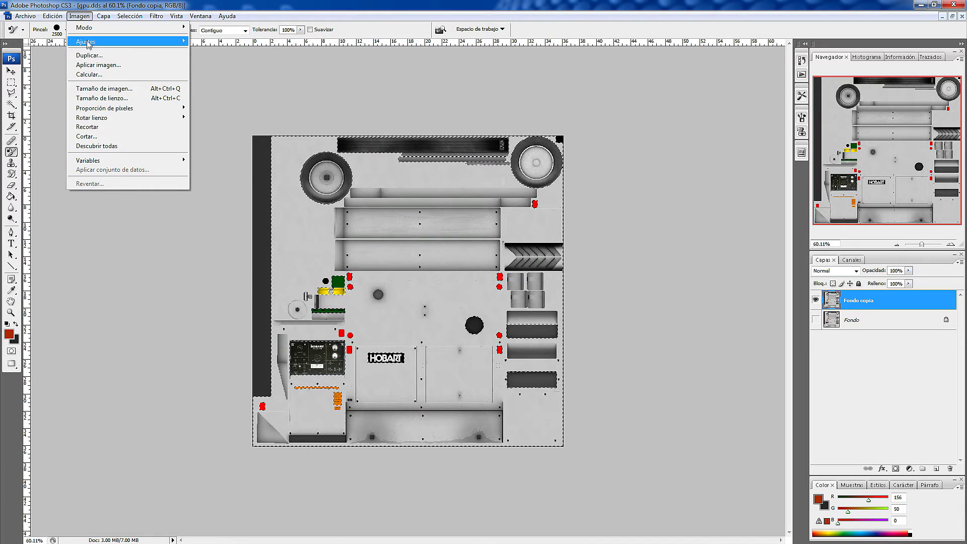
mouse_move(89, 43)
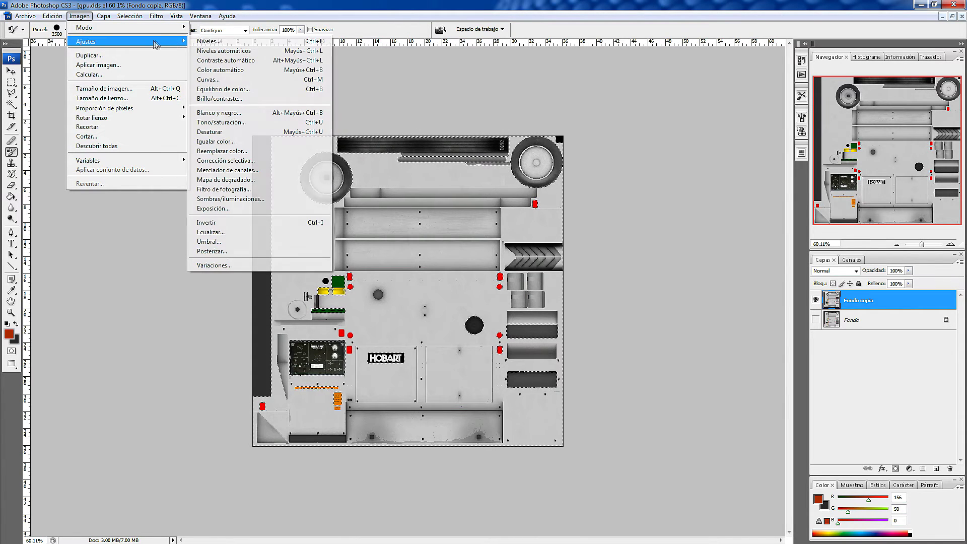
click(211, 41)
drag(316, 311, 263, 311)
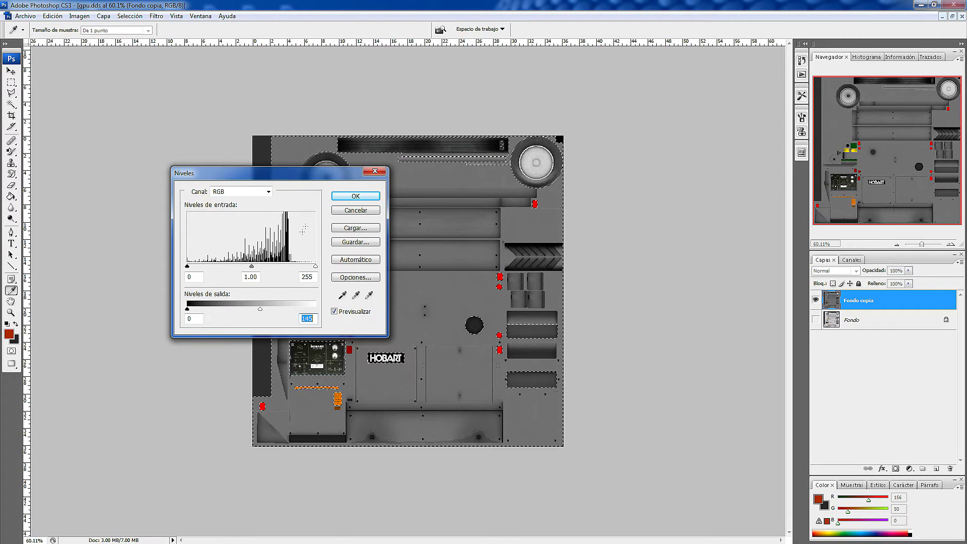
click(356, 195)
key(b)
click(396, 293)
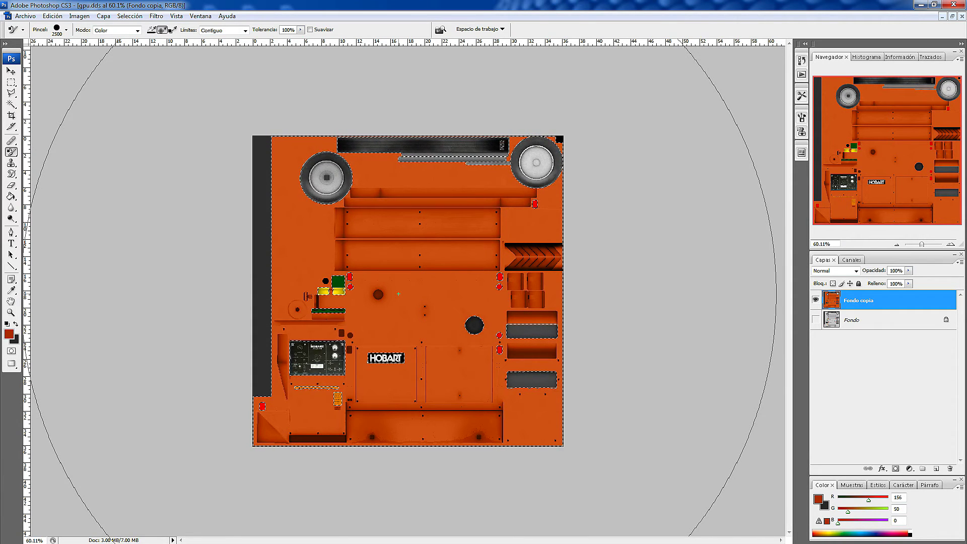
click(11, 71)
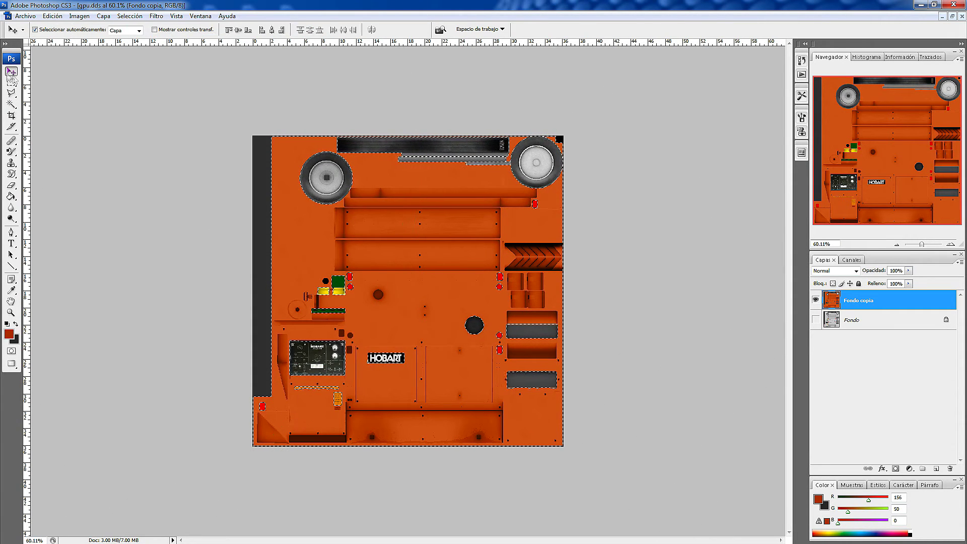
right_click(132, 129)
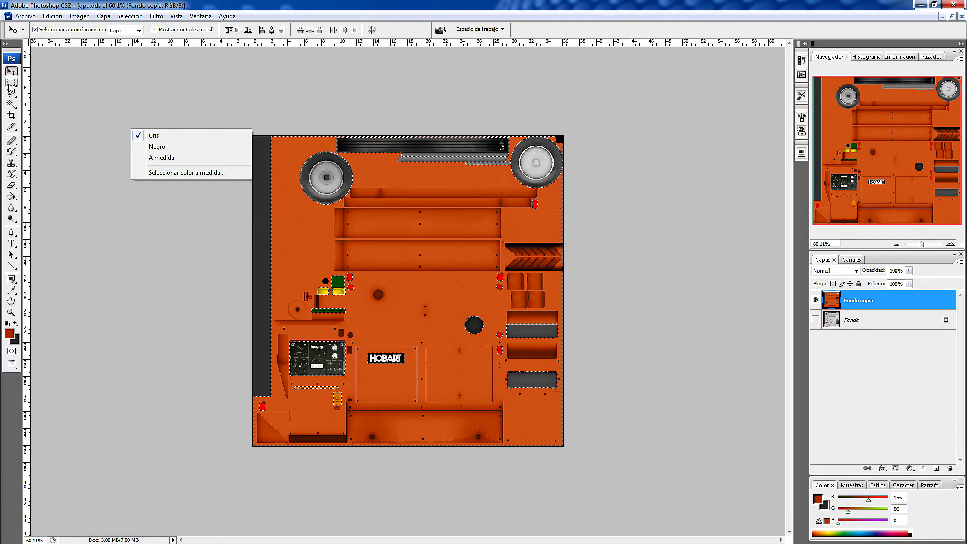
key(Escape)
key(m)
right_click(100, 118)
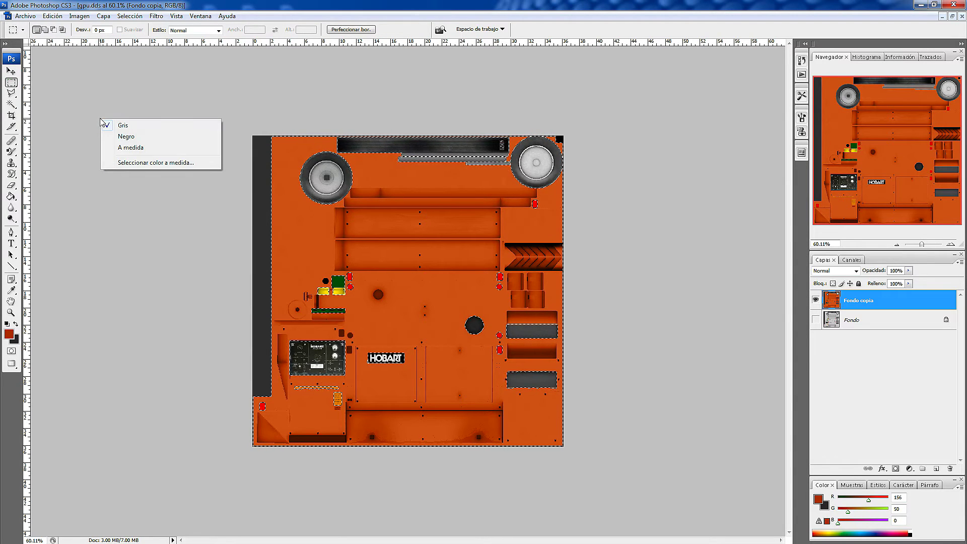
key(Escape)
click(11, 93)
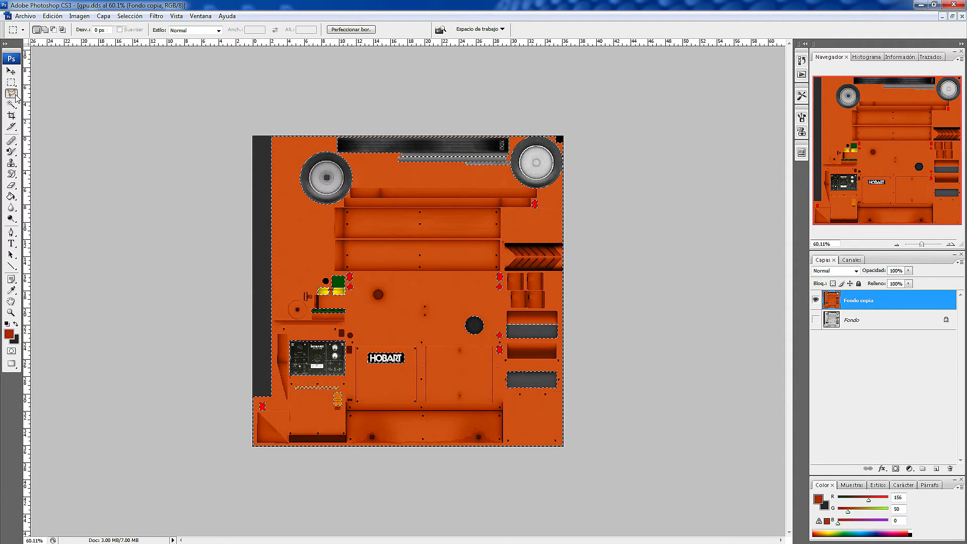
right_click(83, 113)
key(Escape)
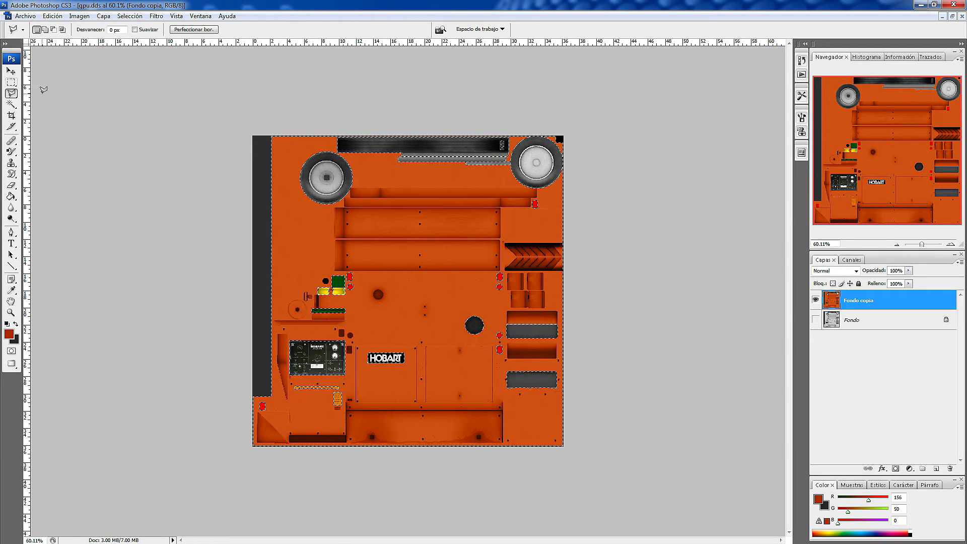
Activate the Rectangular Marquee tool and bring up the commands for the body-panel selection.
click(11, 82)
right_click(324, 232)
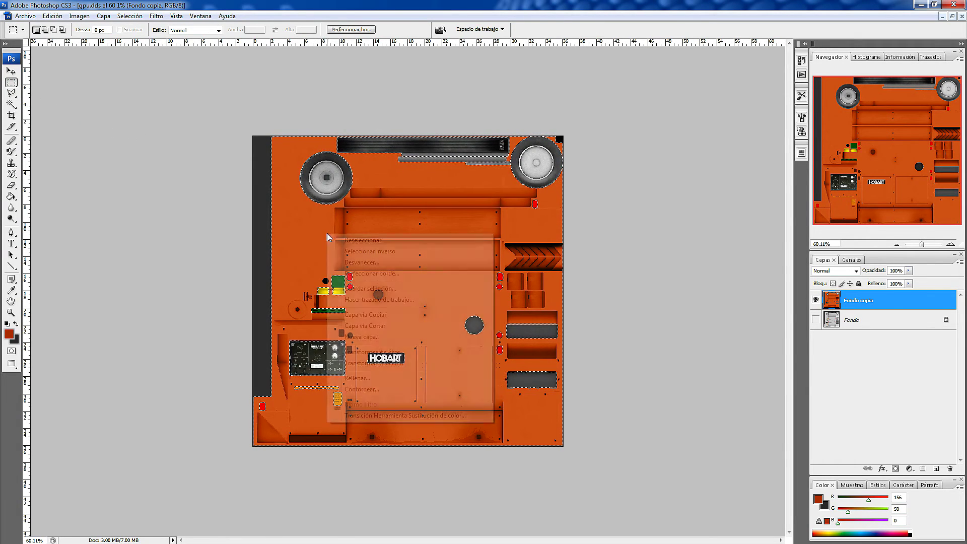
Clear the selection on the orange texture, and erase the white background around the oval in the Braniff logo image.
click(347, 242)
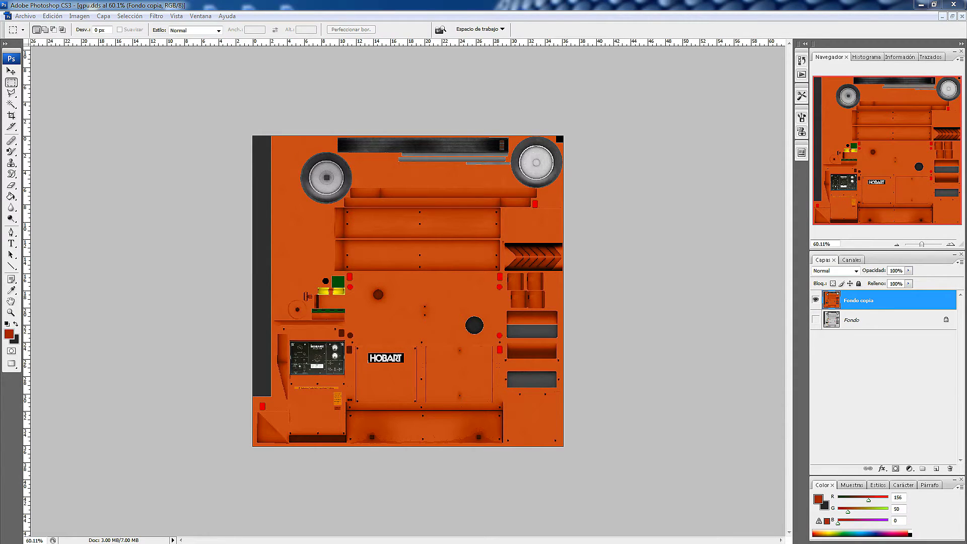
key(ctrl+Tab)
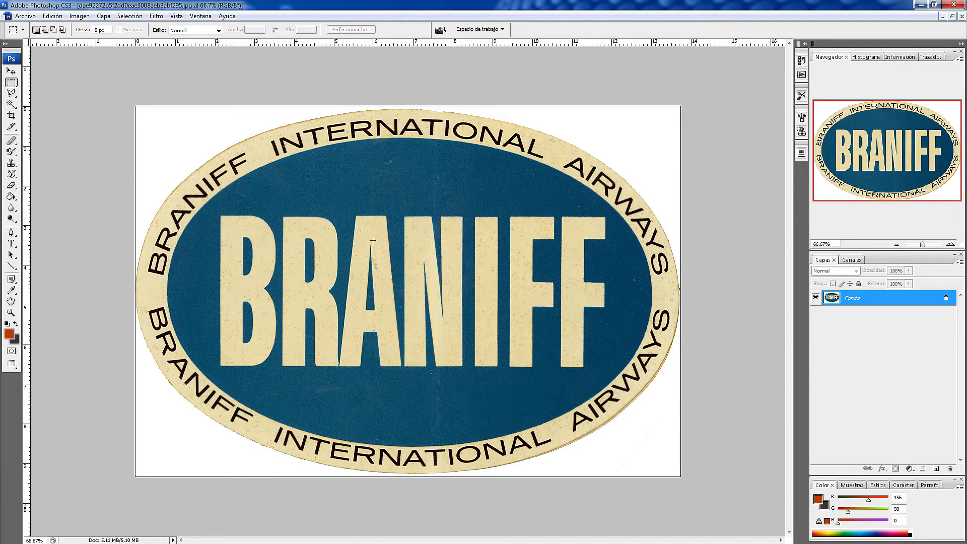
click(11, 104)
click(144, 142)
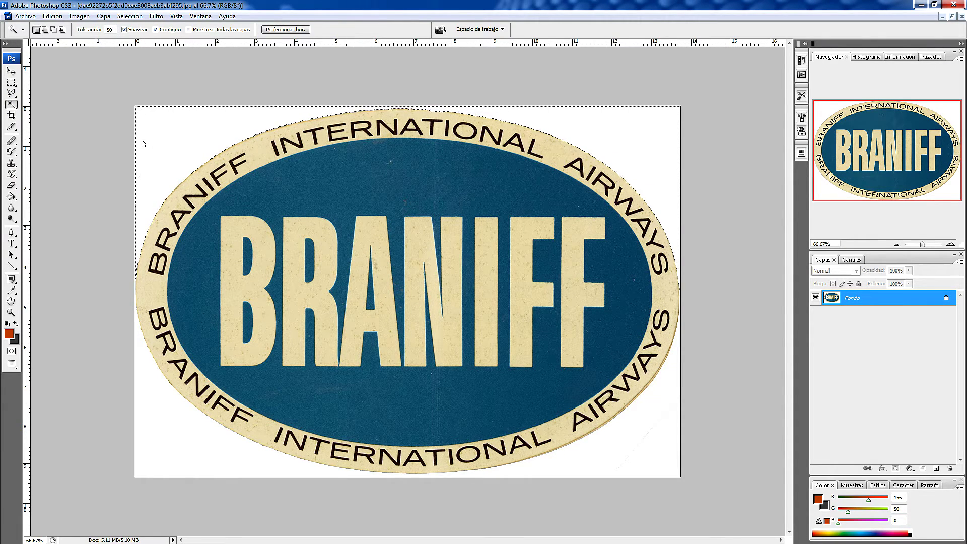
key(Delete)
click(143, 419)
key(Delete)
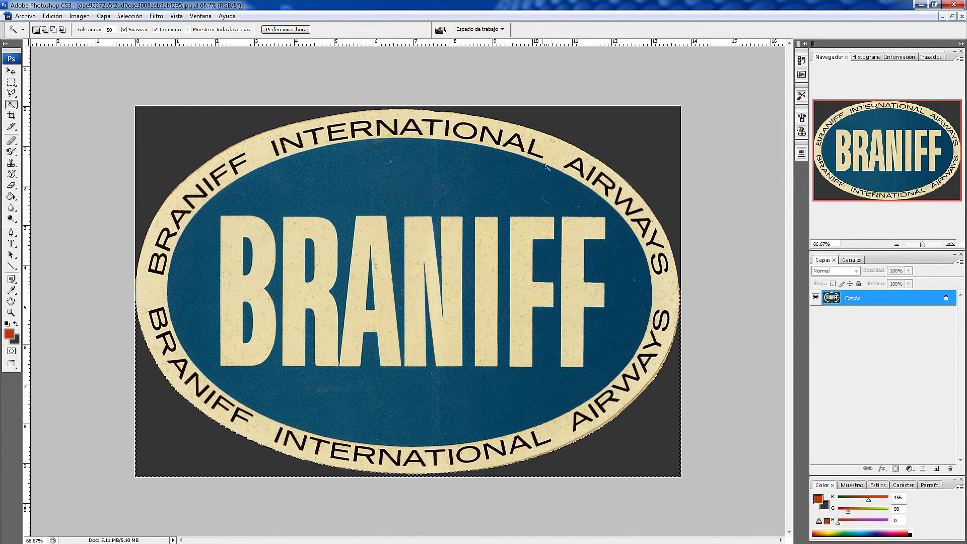
Invert the background selection so the Braniff oval is selected, and copy it to a new layer.
right_click(587, 125)
click(563, 114)
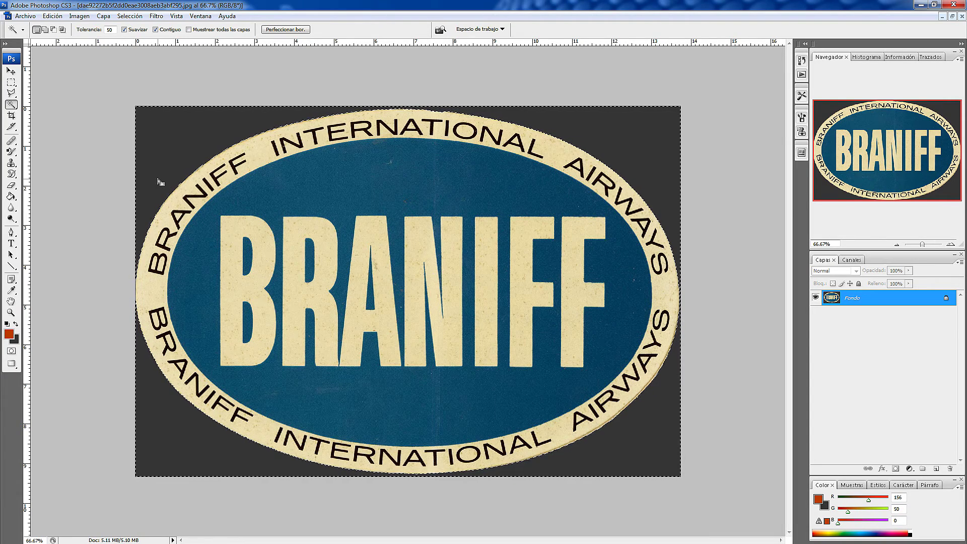
click(53, 16)
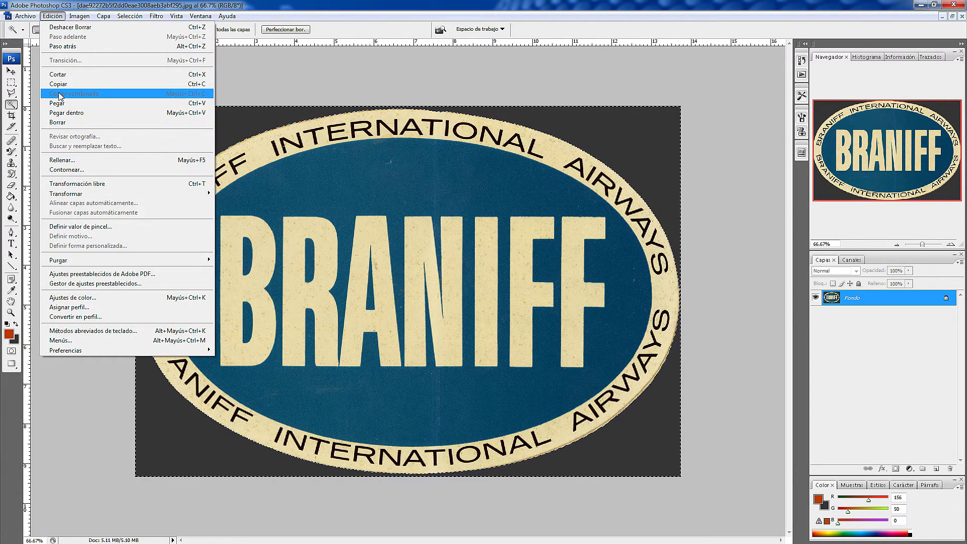
right_click(246, 132)
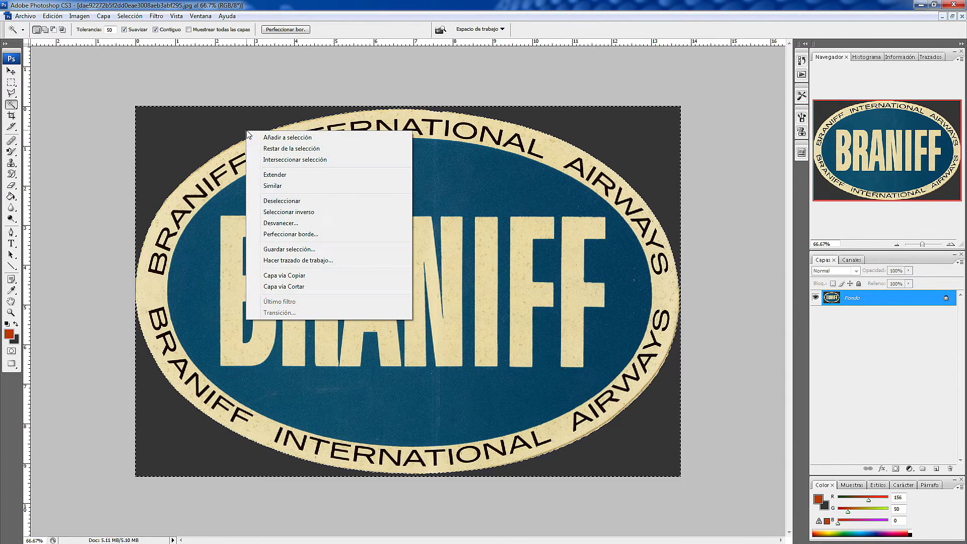
click(282, 200)
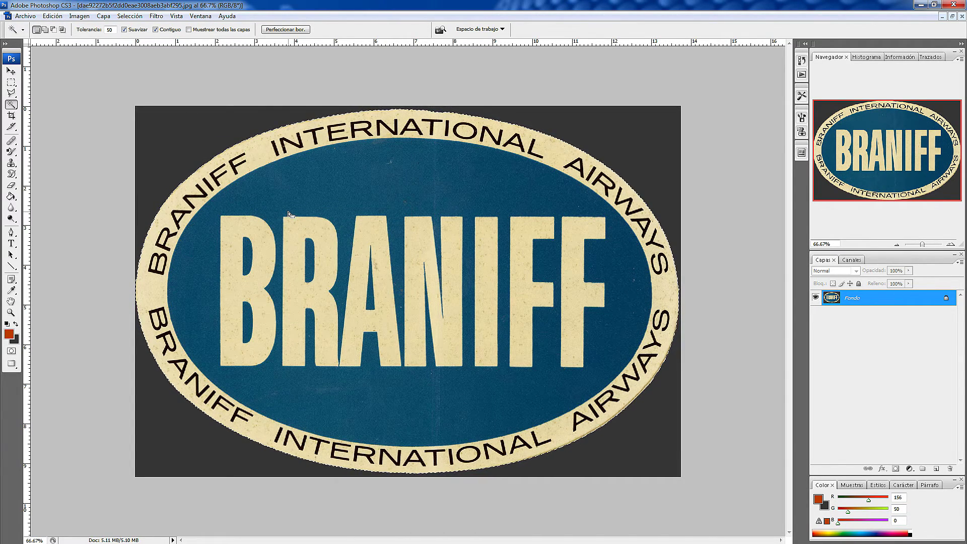
right_click(289, 215)
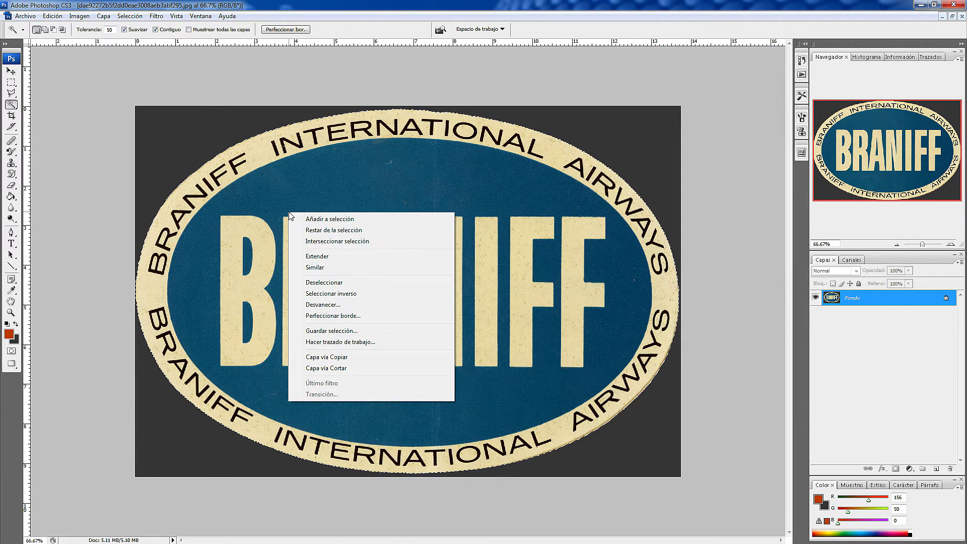
click(354, 358)
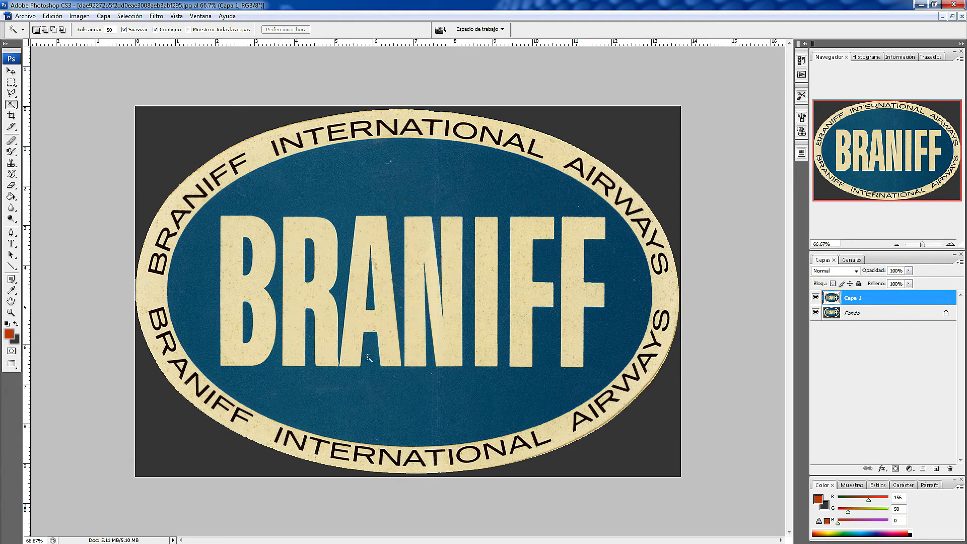
Duplicate the Braniff oval layer into the gpu.dds document, and close the logo image without saving its changes.
right_click(863, 299)
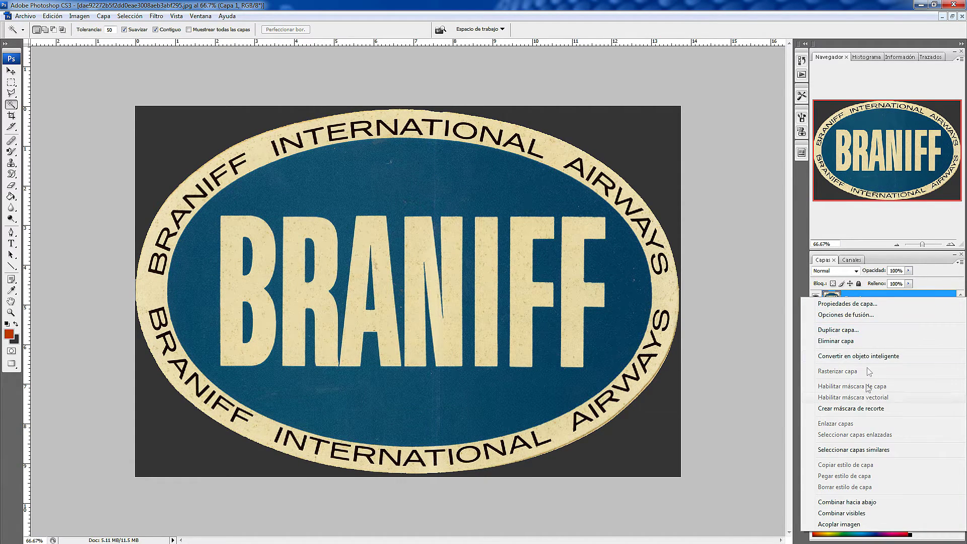
click(851, 330)
click(592, 219)
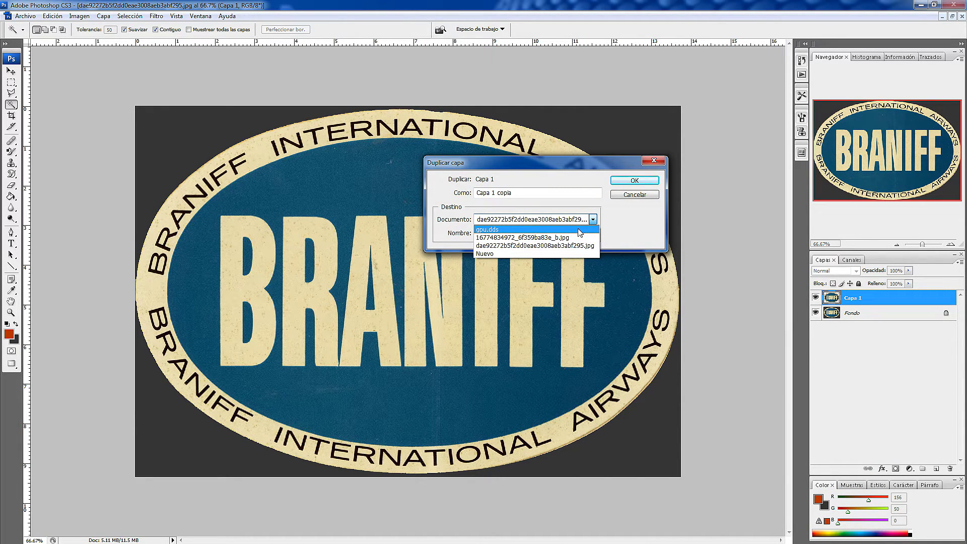
click(580, 230)
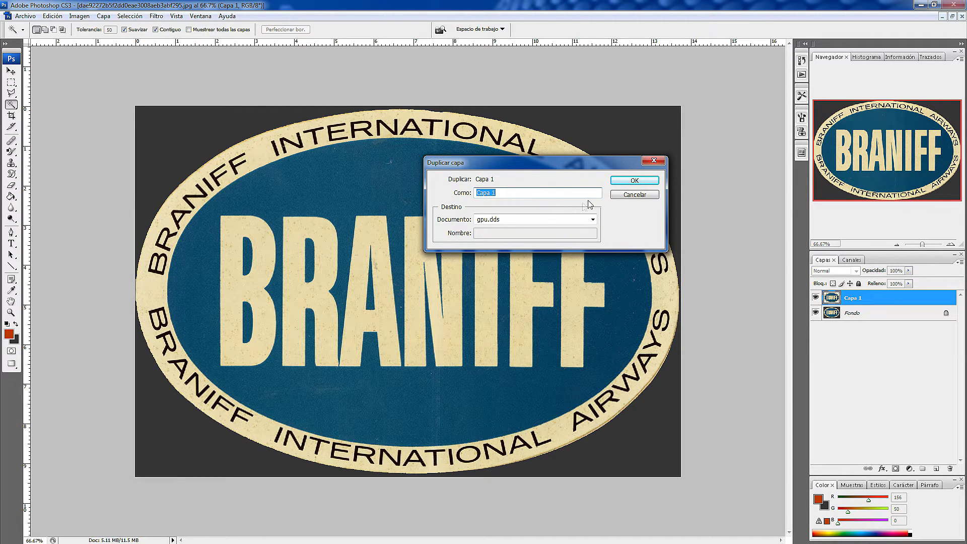
click(635, 181)
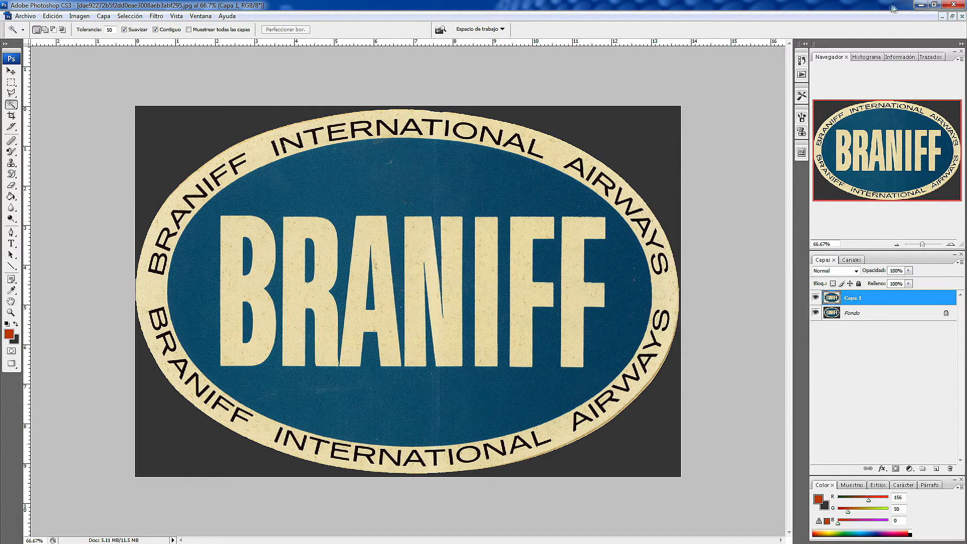
click(961, 17)
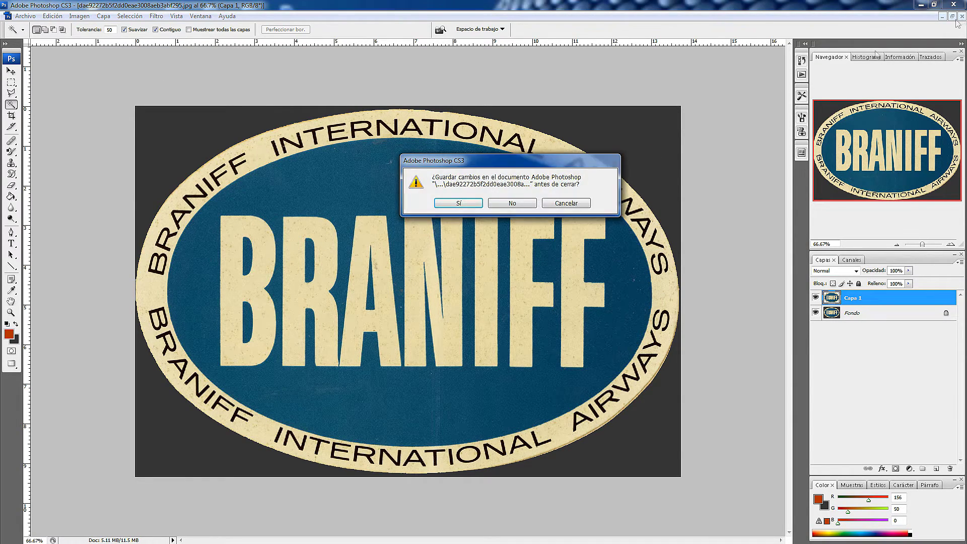
click(525, 204)
Scale the Braniff logo down to about 8.3% and place it on the door panel beside the HOBART label.
click(11, 71)
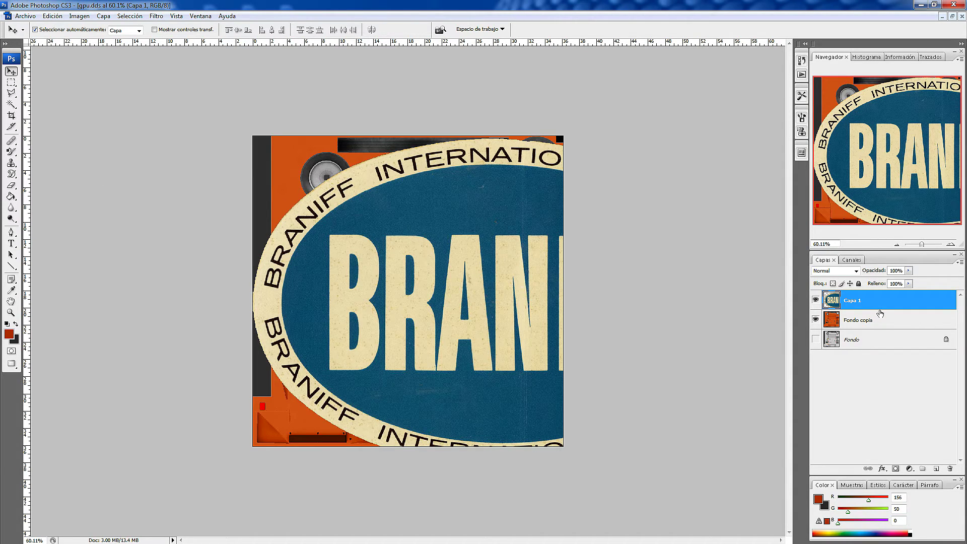
key(ctrl+t)
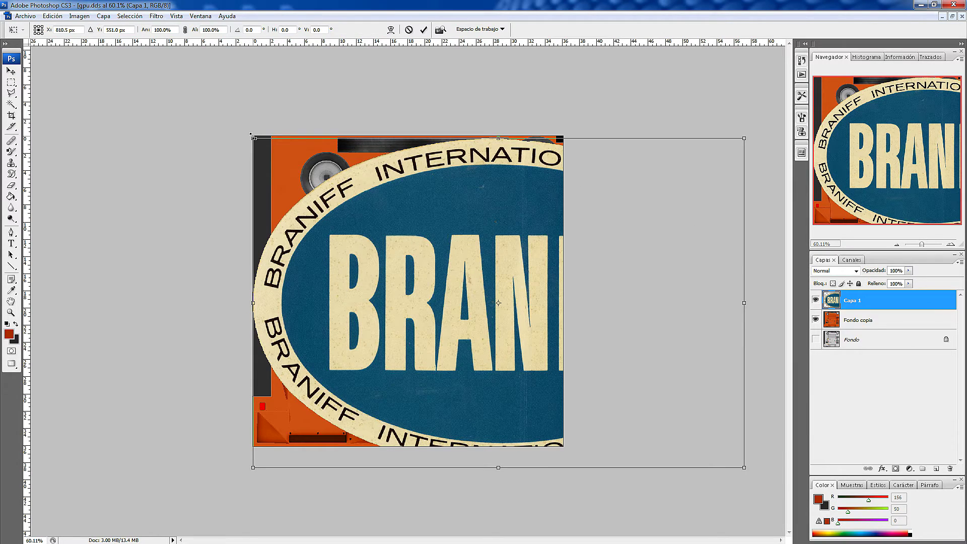
drag(253, 138, 487, 298)
drag(539, 350, 329, 304)
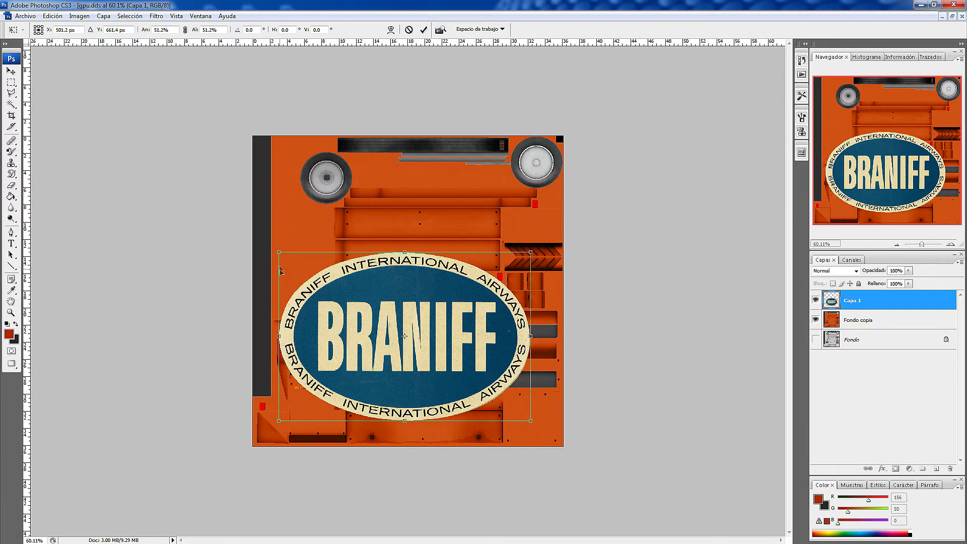
drag(274, 251, 504, 366)
drag(523, 414, 472, 373)
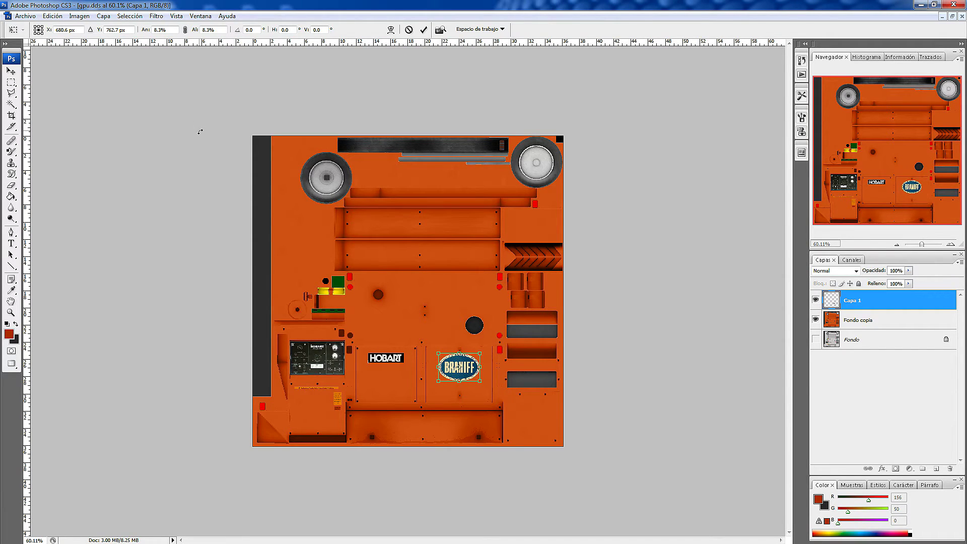
click(424, 31)
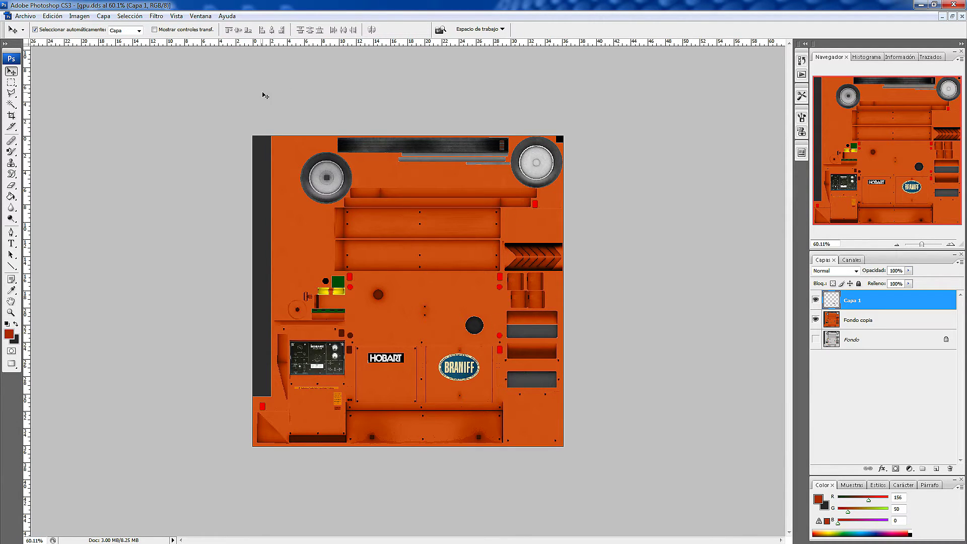
Save the layered texture to the Desktop as gpu.psd in Photoshop format with maximized compatibility.
click(24, 16)
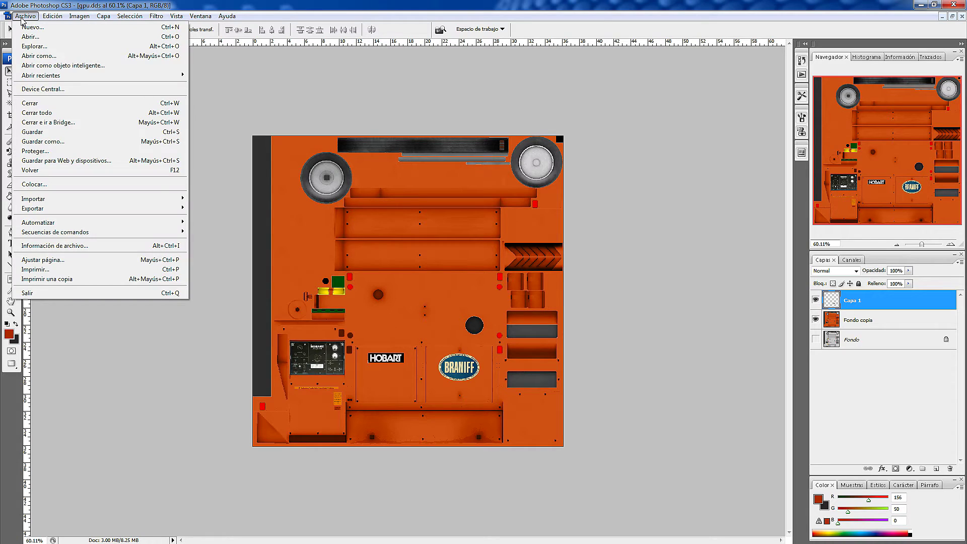
click(23, 131)
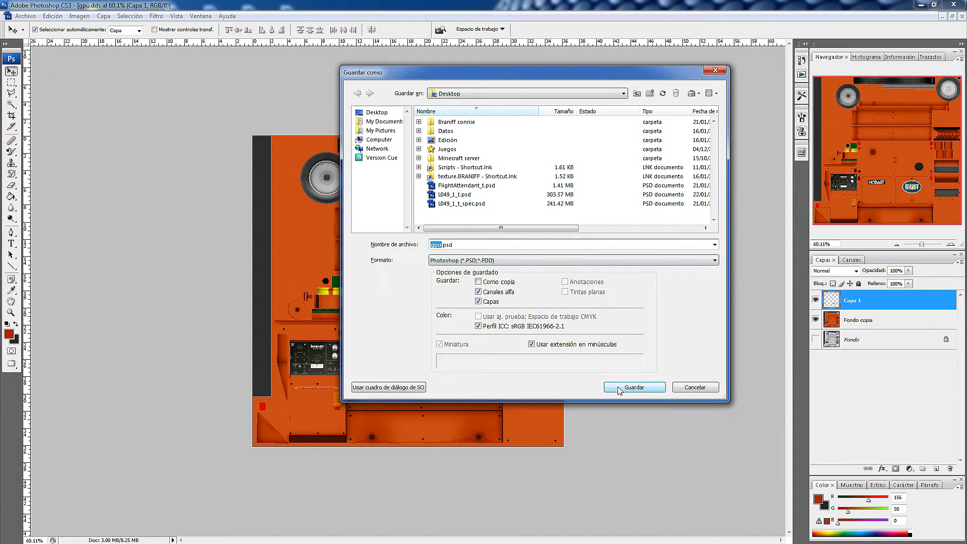
click(619, 390)
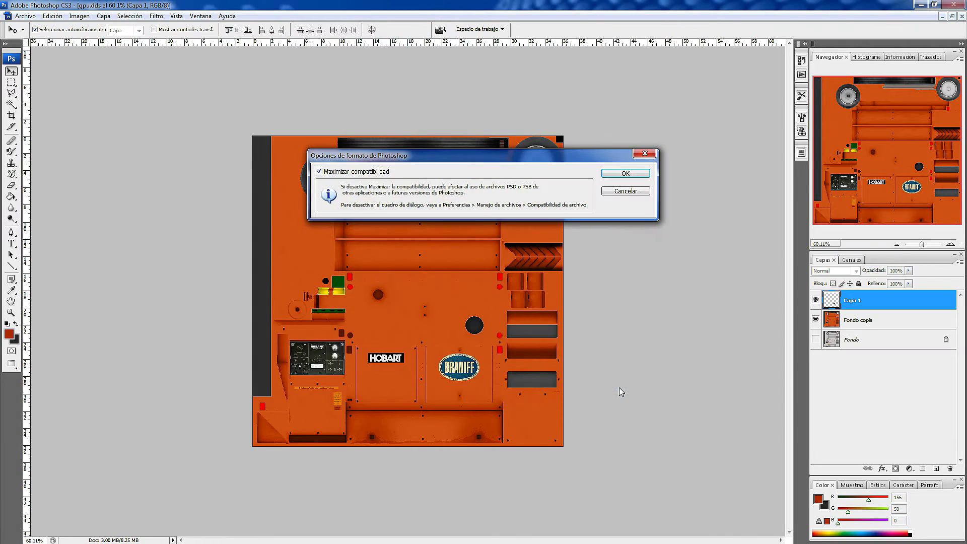
click(622, 179)
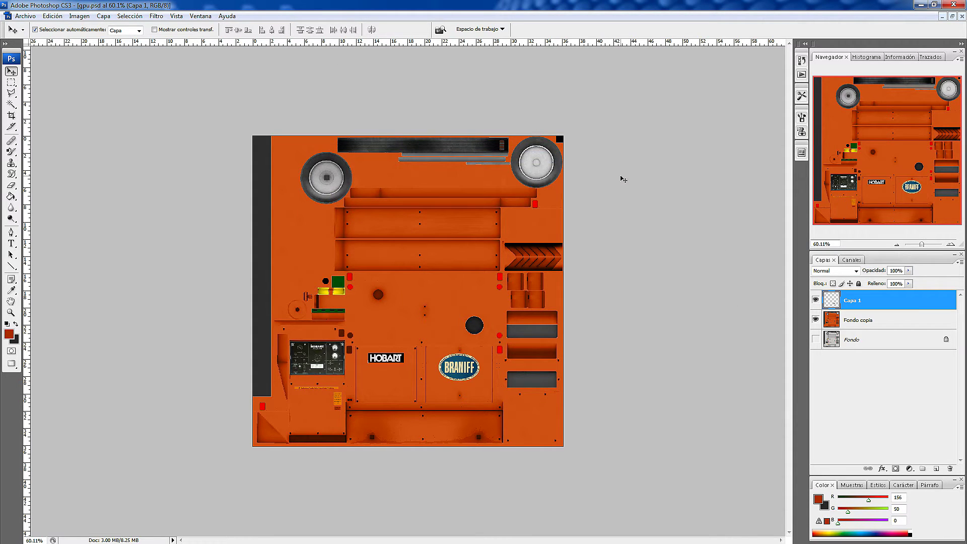
Set up saving a copy of the texture in the texture.BRANIFF shortcut folder in D3D/DDS format.
click(25, 15)
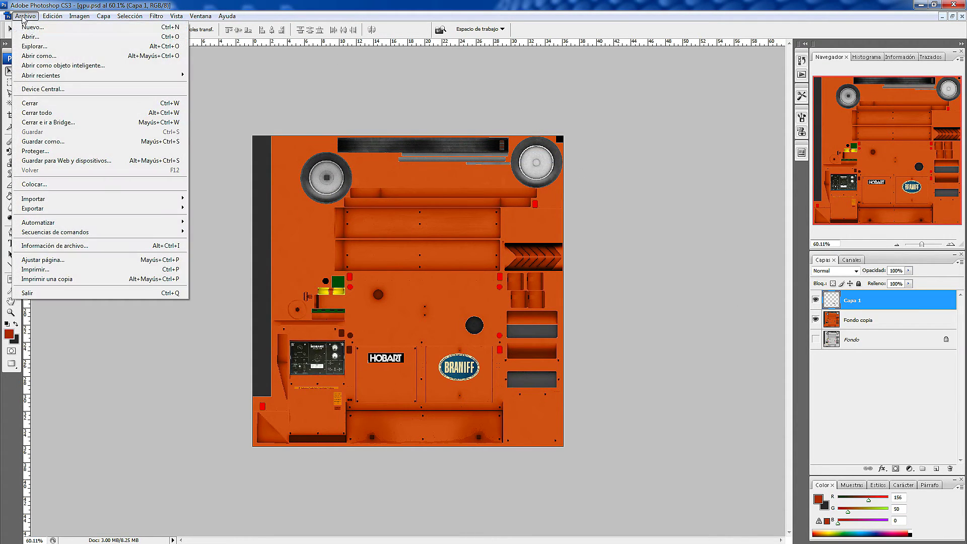
click(56, 142)
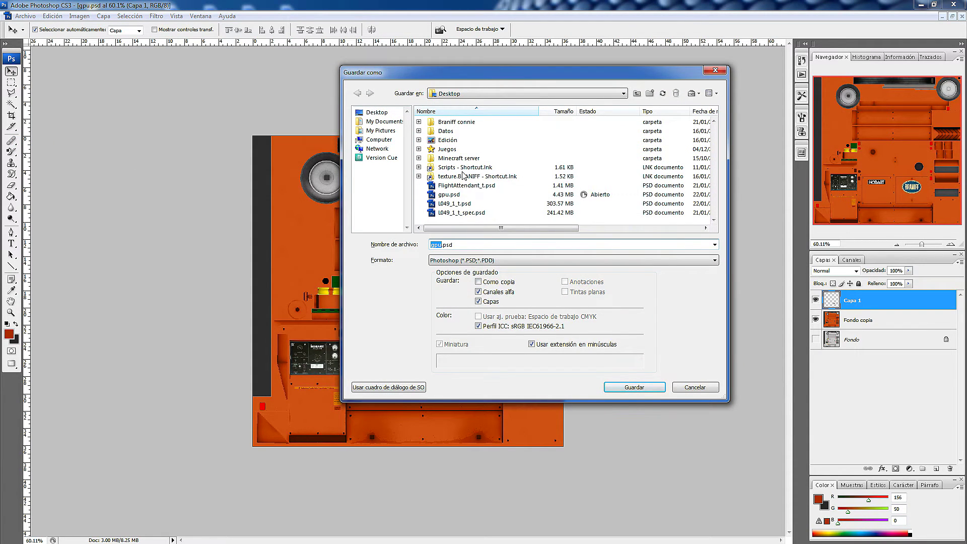
double_click(463, 177)
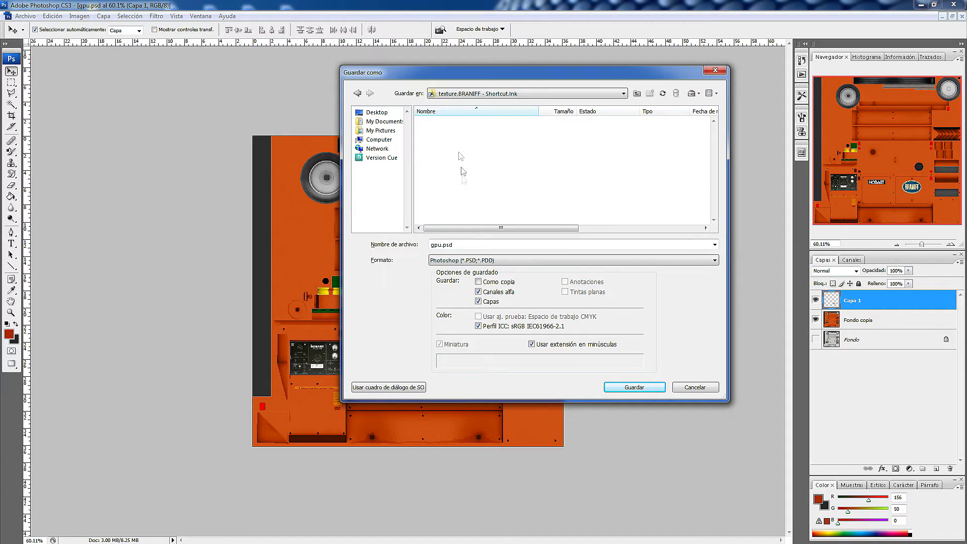
click(714, 260)
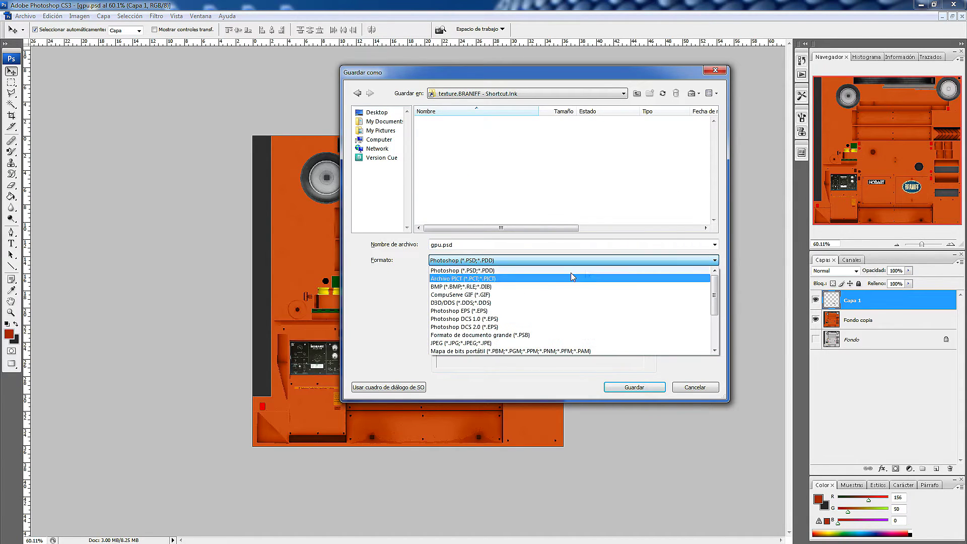
click(516, 305)
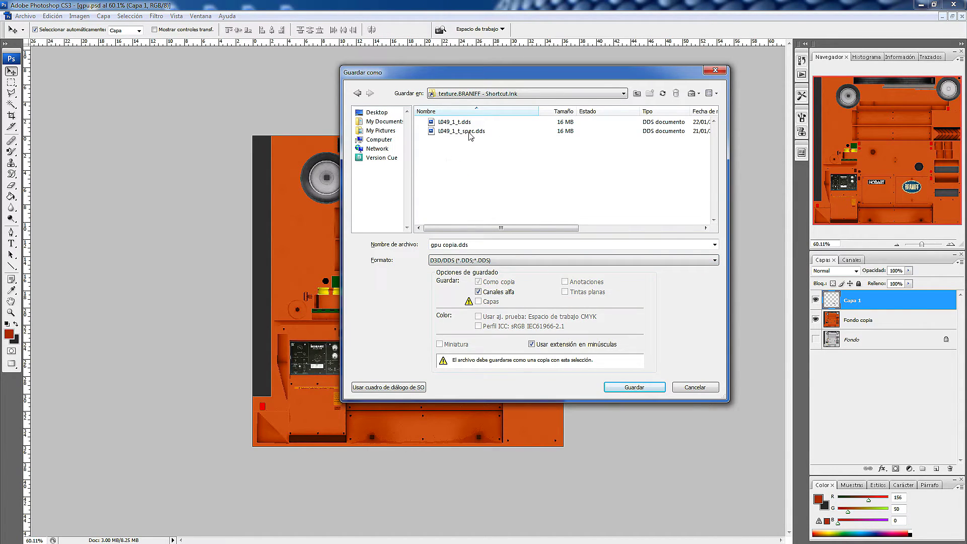
Remove the copia suffix from the DDS file name and save it as DXT5 interpolated alpha, without MIP maps and flipped vertically.
click(448, 245)
double_click(448, 245)
click(454, 245)
drag(456, 245, 443, 245)
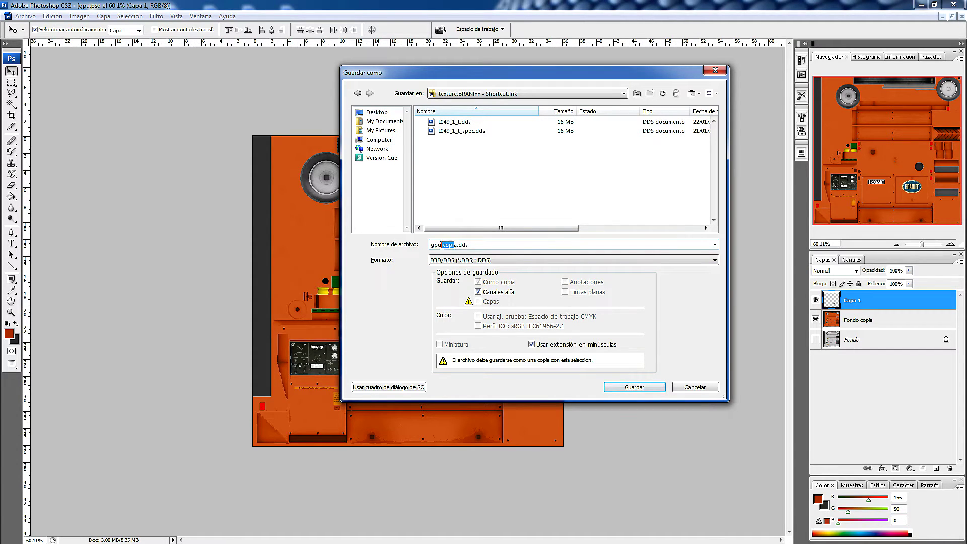
key(BackSpace)
click(639, 391)
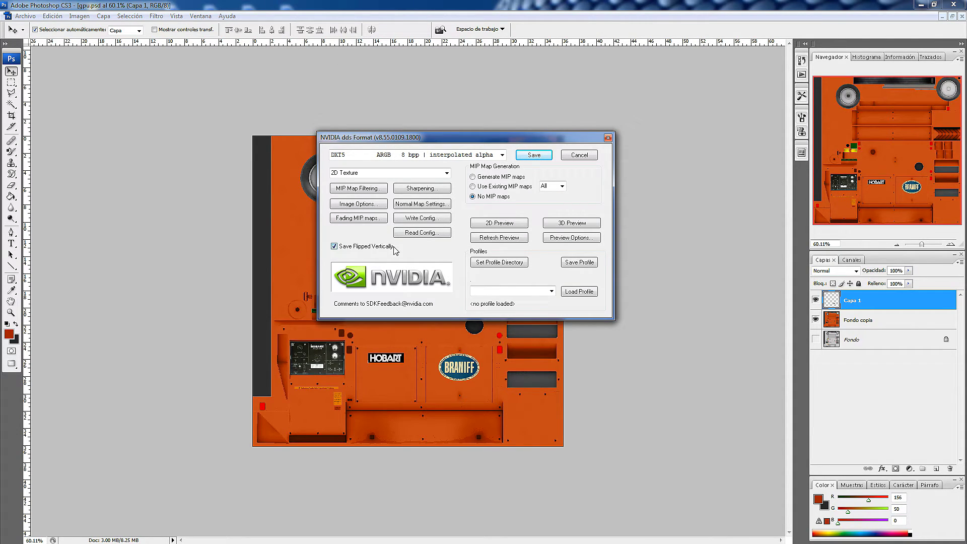
click(521, 156)
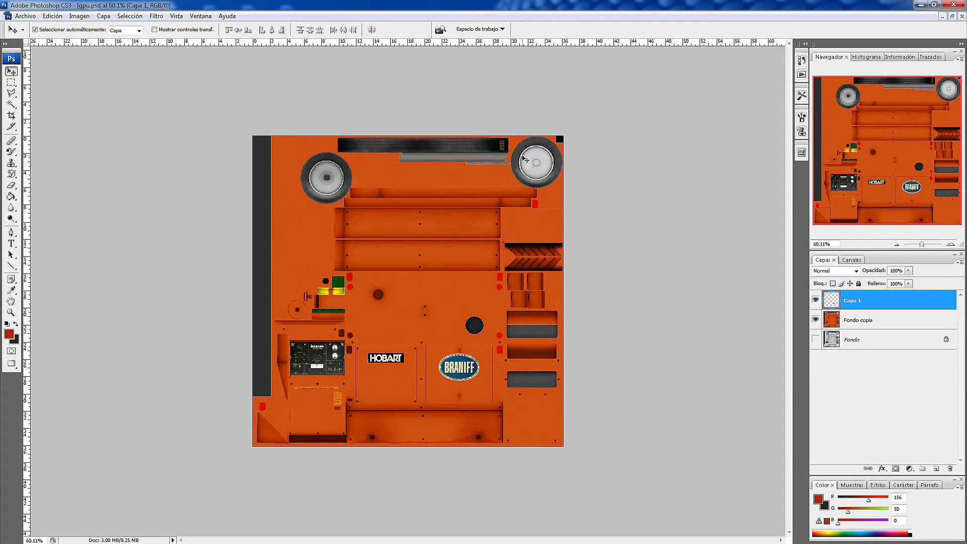
Open the original gpu.dds texture from the desktop using default sizes, with MIP maps and vertical flipping enabled.
click(920, 5)
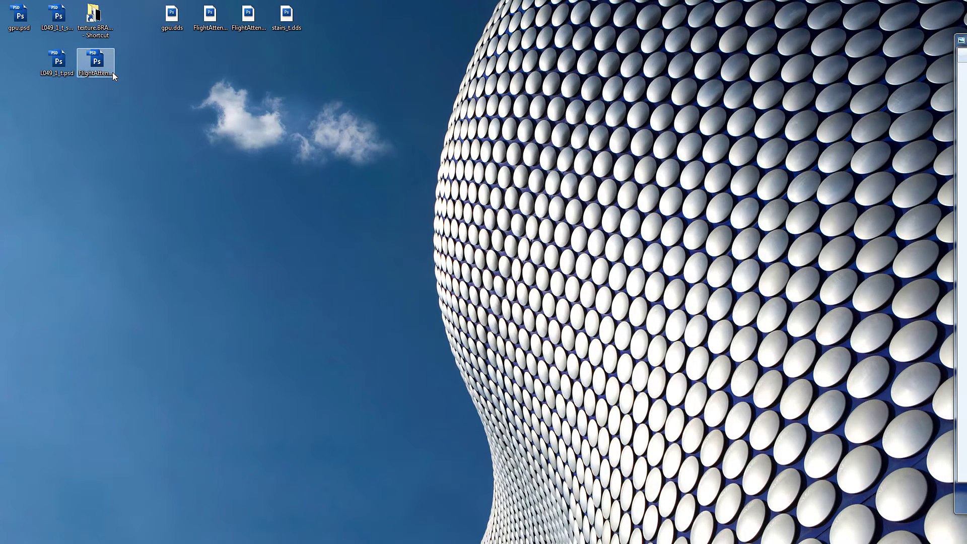
click(177, 21)
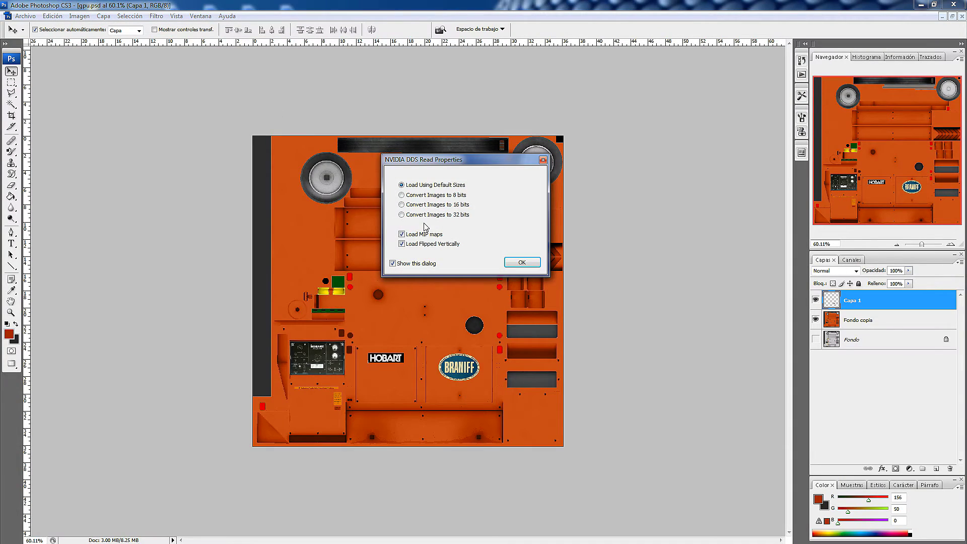
click(521, 266)
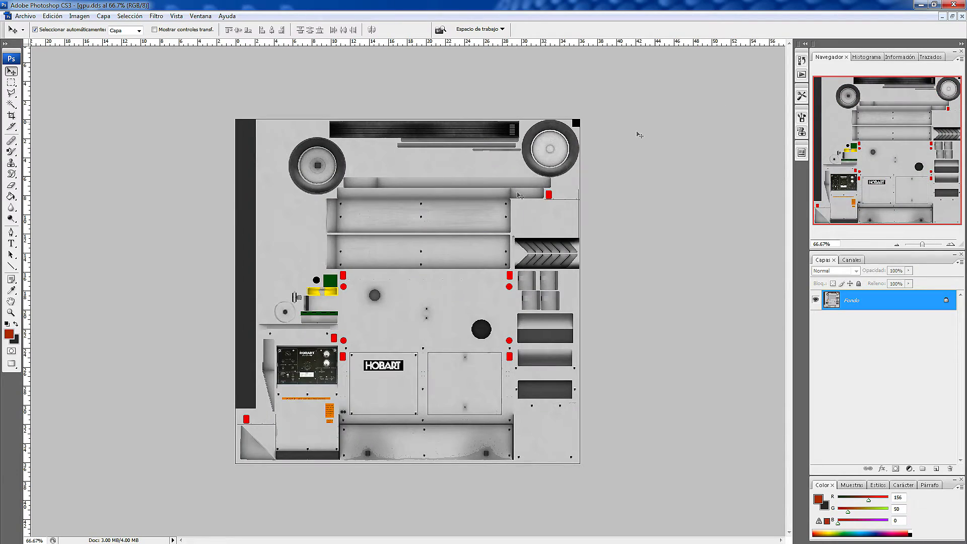
Close the gpu texture files and Photoshop, then maximize the ModelConverterX window showing the L049 model.
click(962, 17)
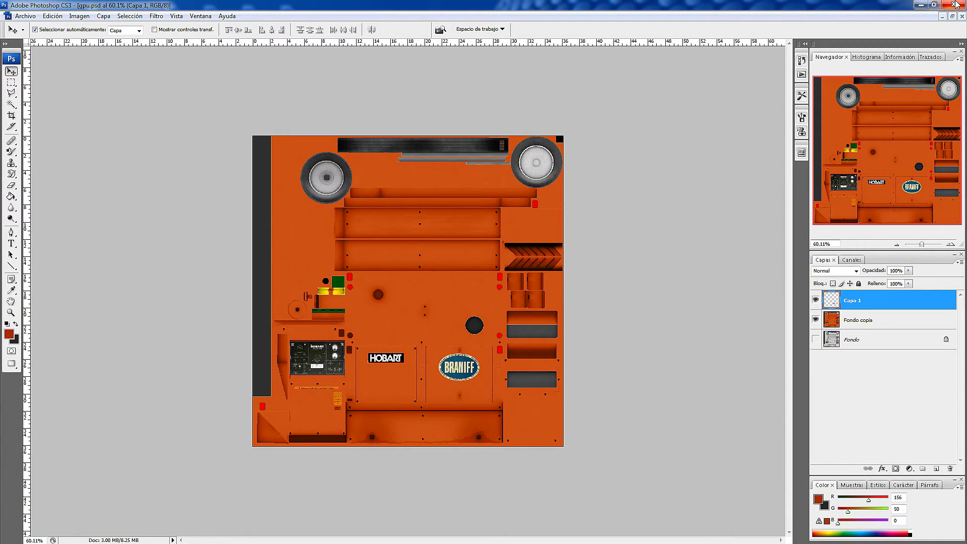
click(955, 4)
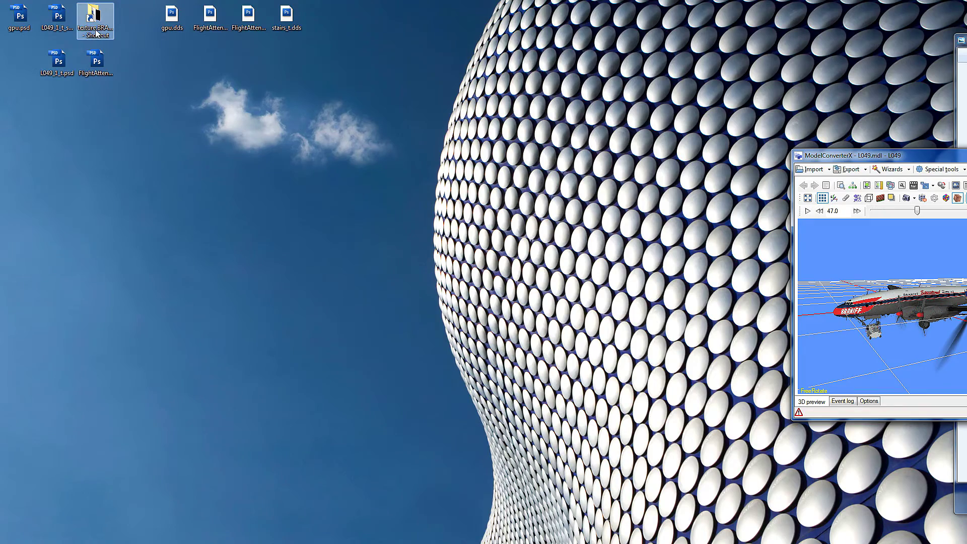
drag(815, 157, 334, 184)
click(603, 180)
Reload the aircraft textures by switching the livery to BOAC and back to BRANIFF.
drag(320, 304, 426, 306)
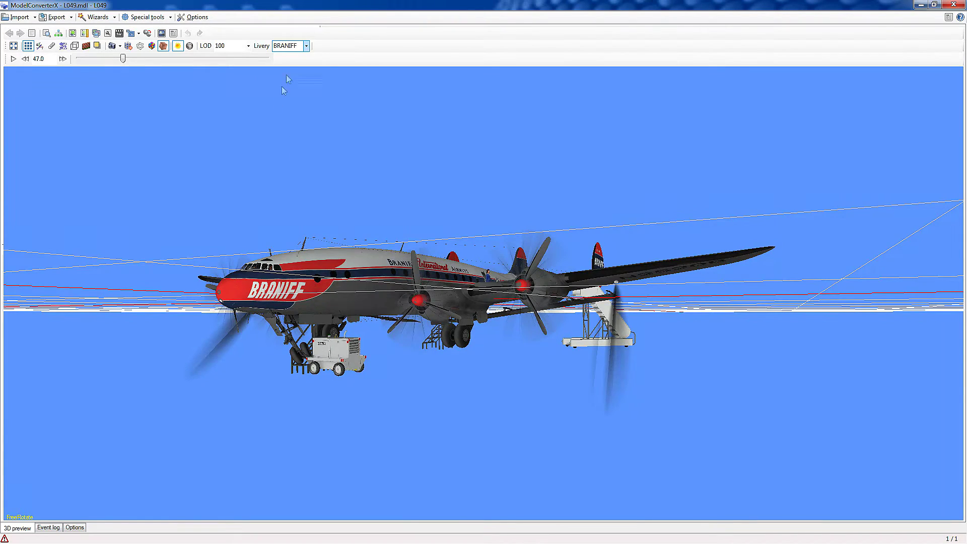
click(305, 46)
click(295, 72)
key(Up)
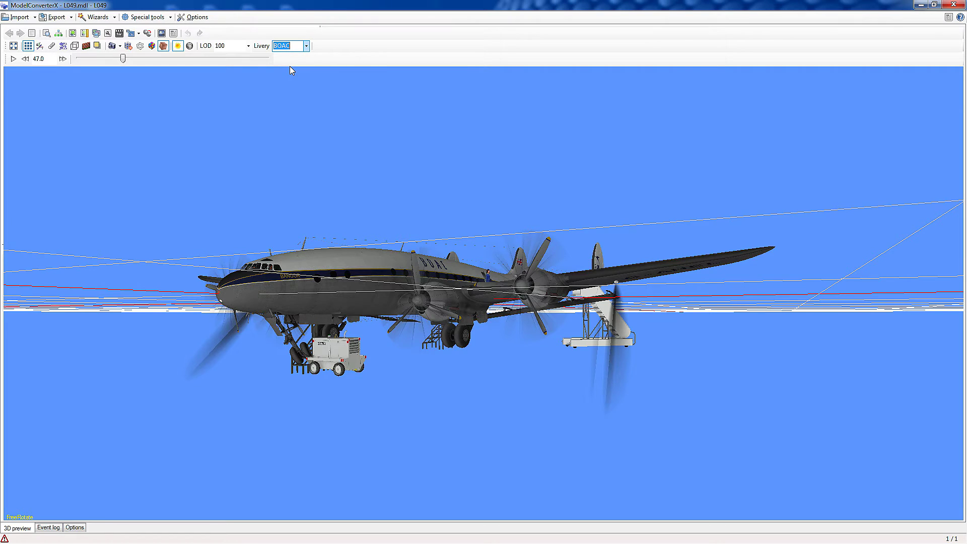
key(BackSpace)
mouse_move(311, 174)
mouse_down()
mouse_move(326, 184)
mouse_move(322, 167)
mouse_up()
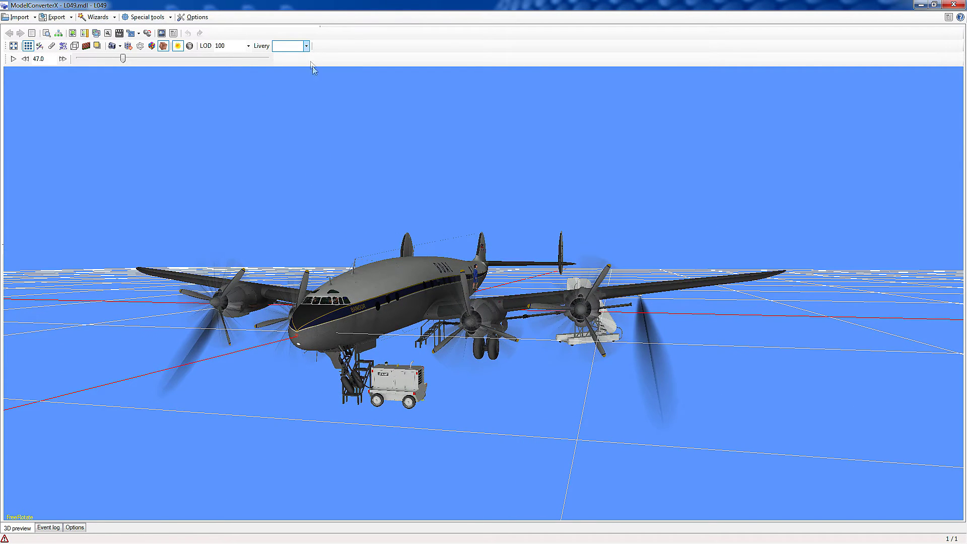
click(305, 46)
click(300, 72)
key(Down)
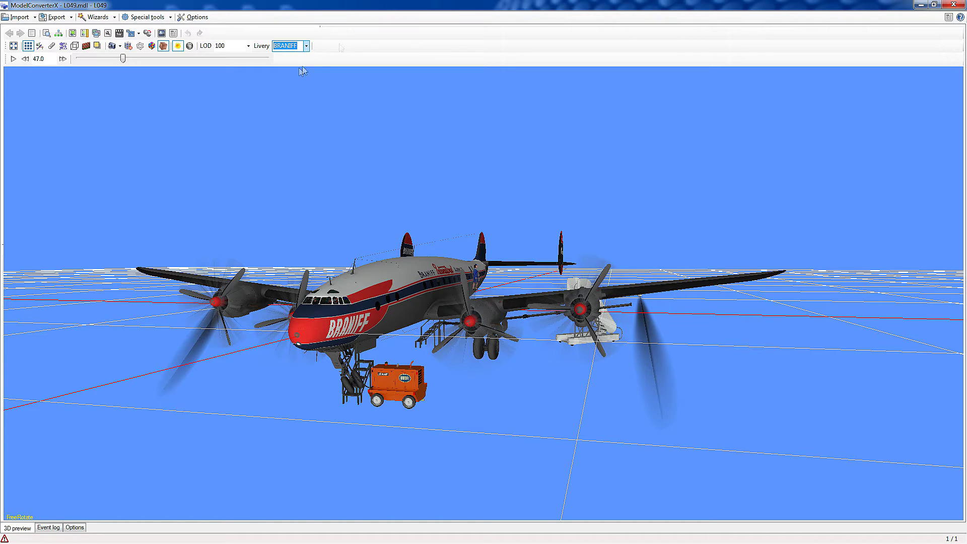
Enter BOAC as the livery and examine the ground power unit beneath the nose up close from several angles.
key(BackSpace)
text(BOAC)
drag(443, 396, 442, 449)
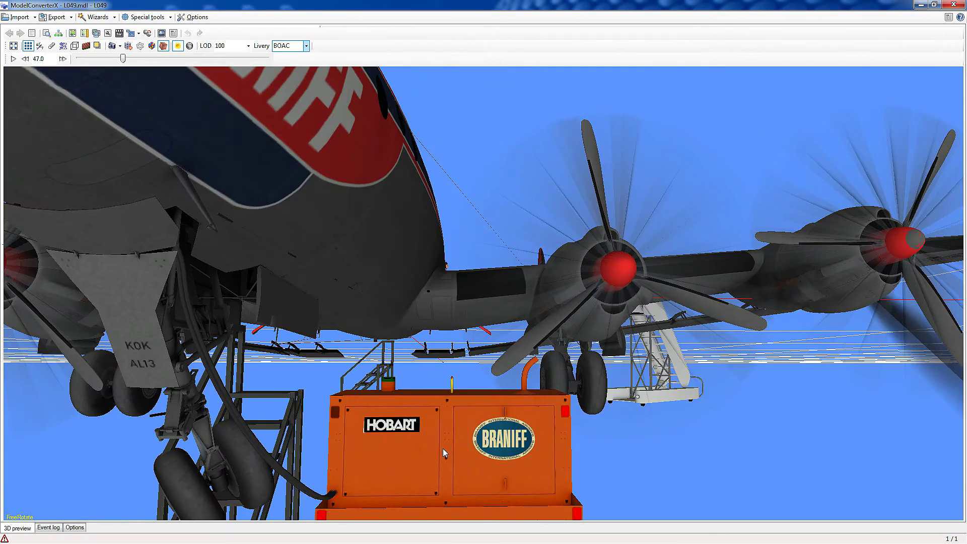
scroll(442, 448, up, 2)
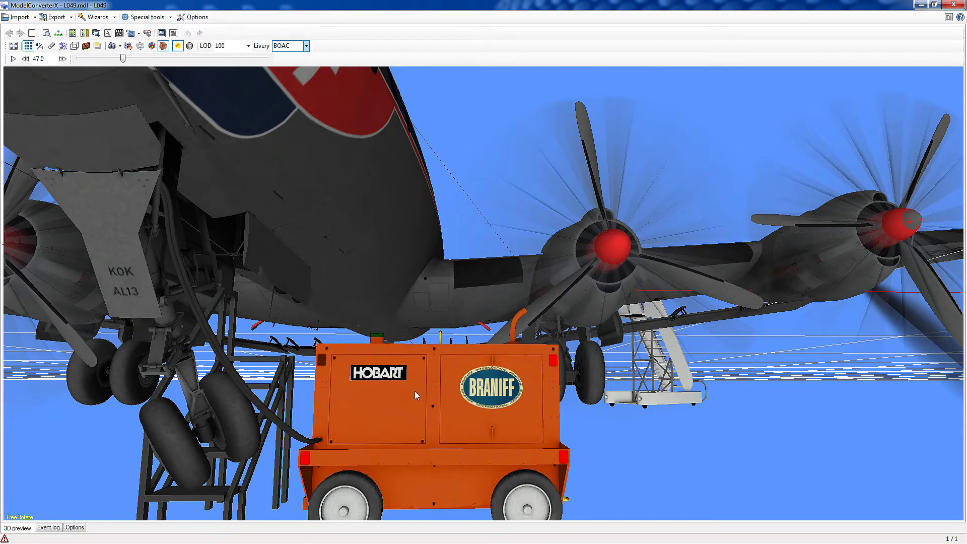
key(Left)
scroll(406, 390, down, 5)
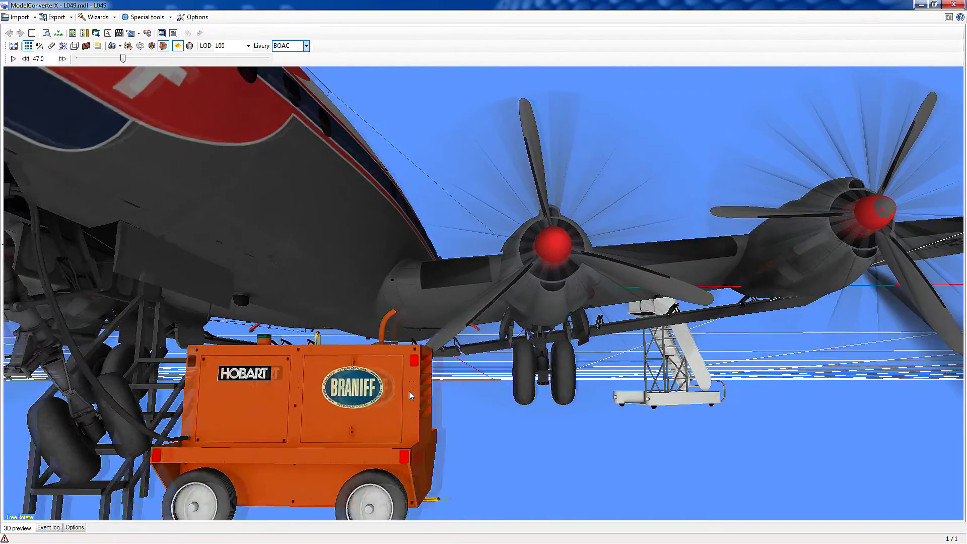
key(Left)
key(Left)
key(Left)
key(Left)
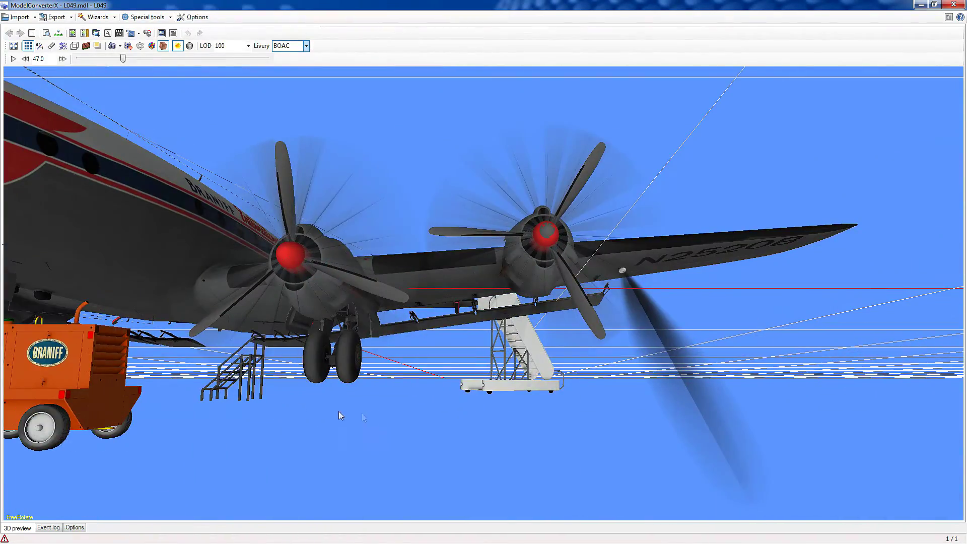
key(Left)
key(Left)
Examine the fuselage side with the flight attendant and the boarding stairs beside the rear door.
scroll(166, 415, up, 3)
drag(172, 416, 204, 478)
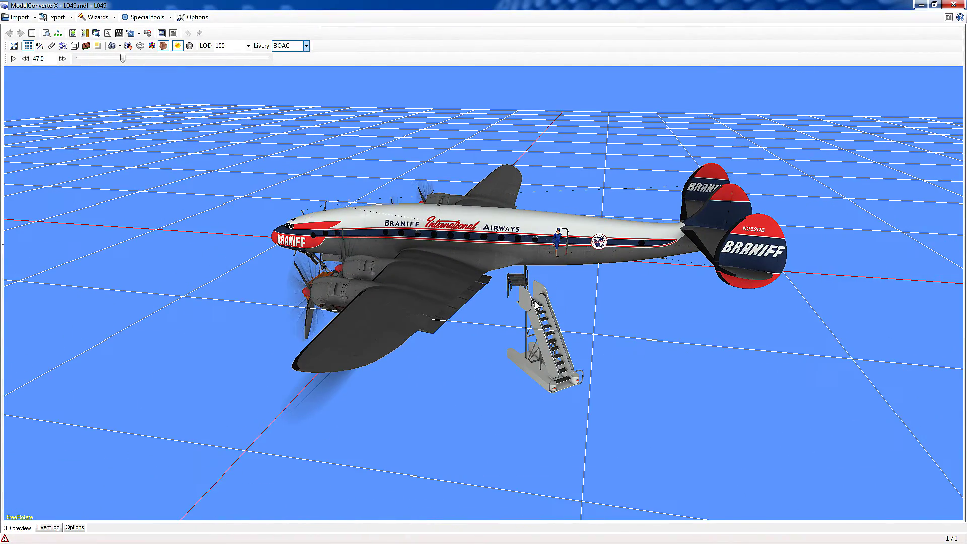
scroll(478, 302, up, 10)
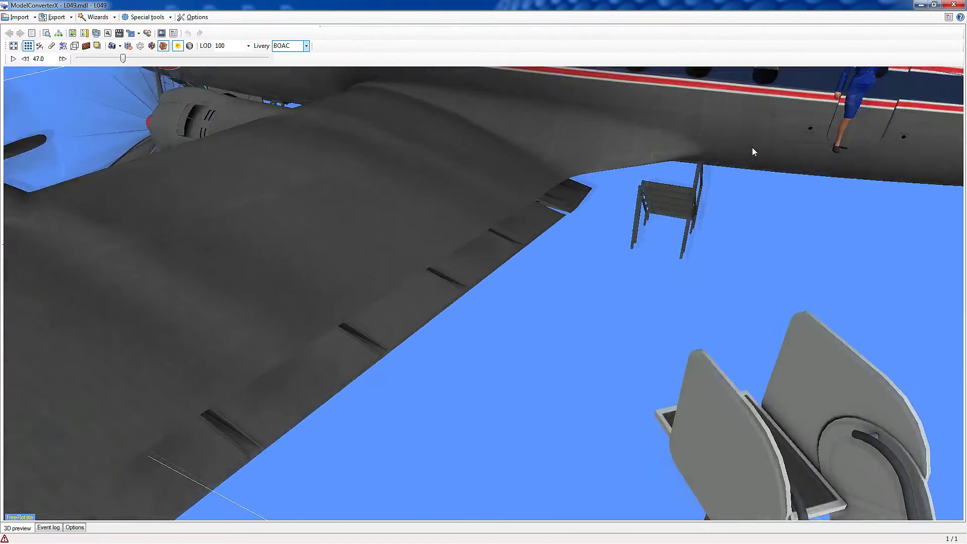
drag(753, 151, 709, 139)
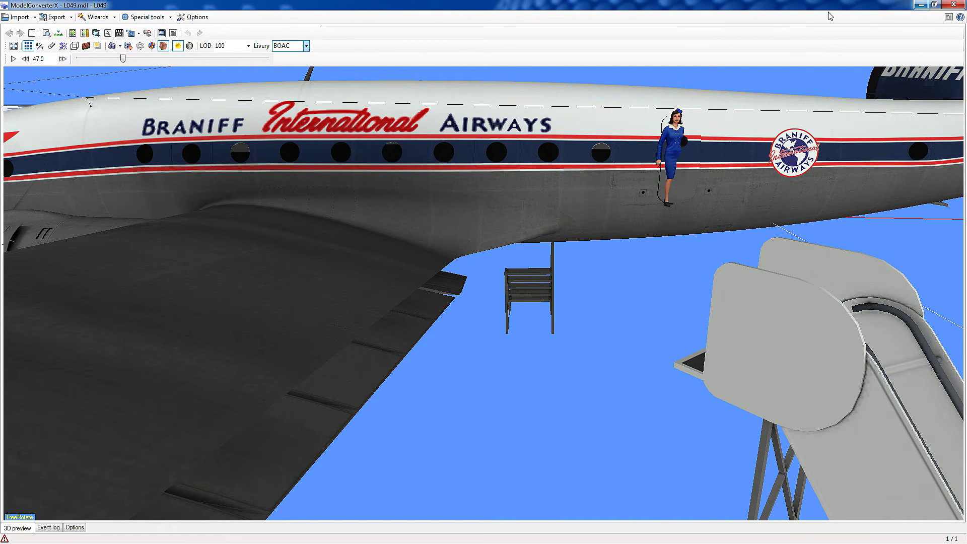
Open stairs_t.dds from the desktop in Photoshop using default sizes, with MIP maps and vertical flipping enabled.
click(918, 4)
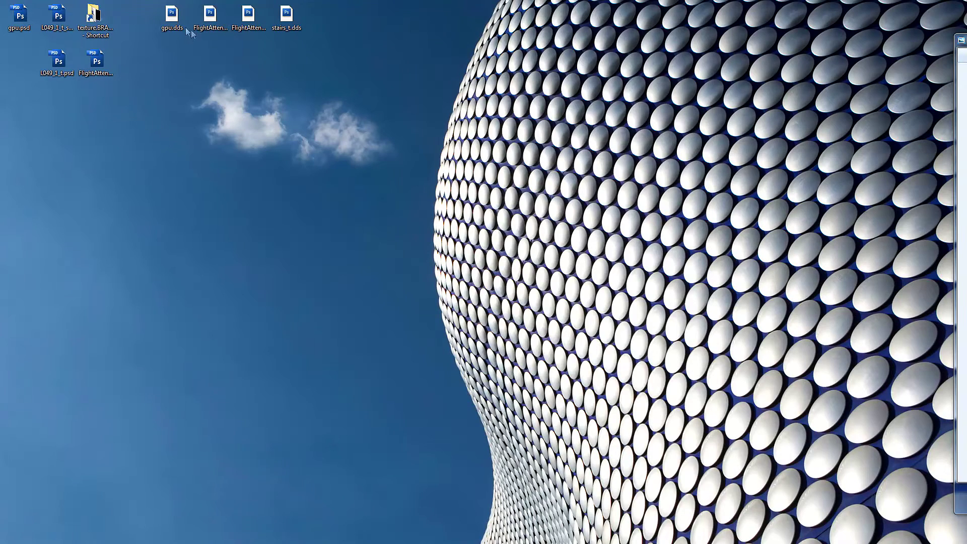
double_click(285, 18)
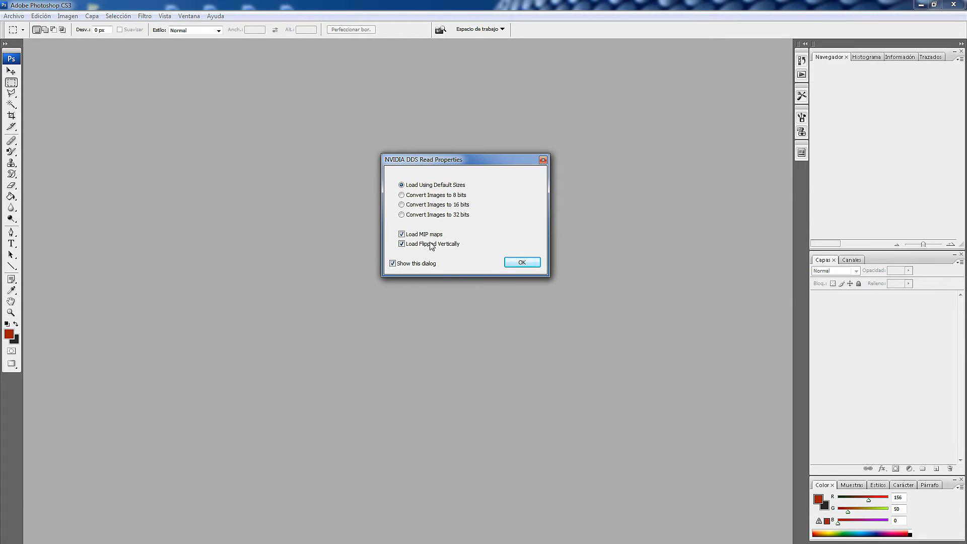
click(517, 261)
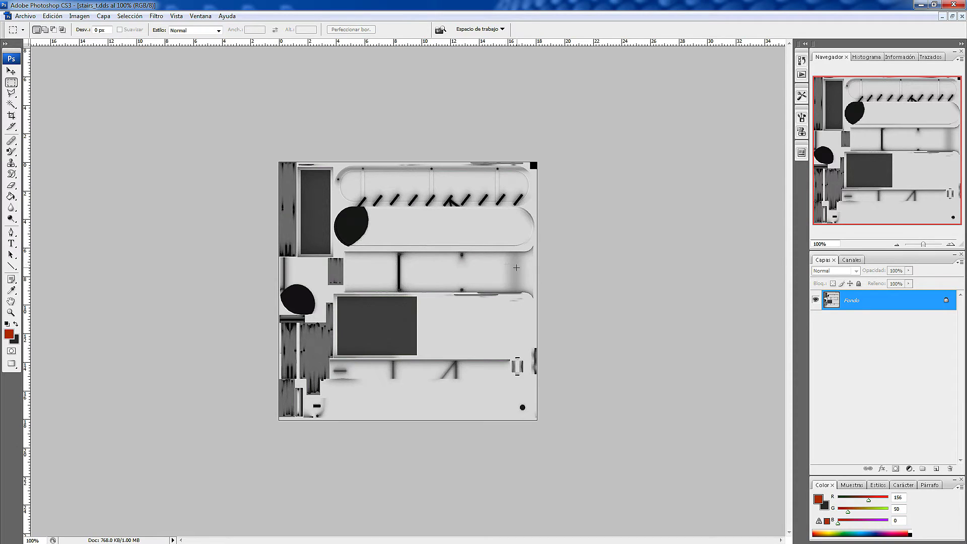
Display only the Alfa 1 channel of the stairs texture for editing.
scroll(516, 267, up, 5)
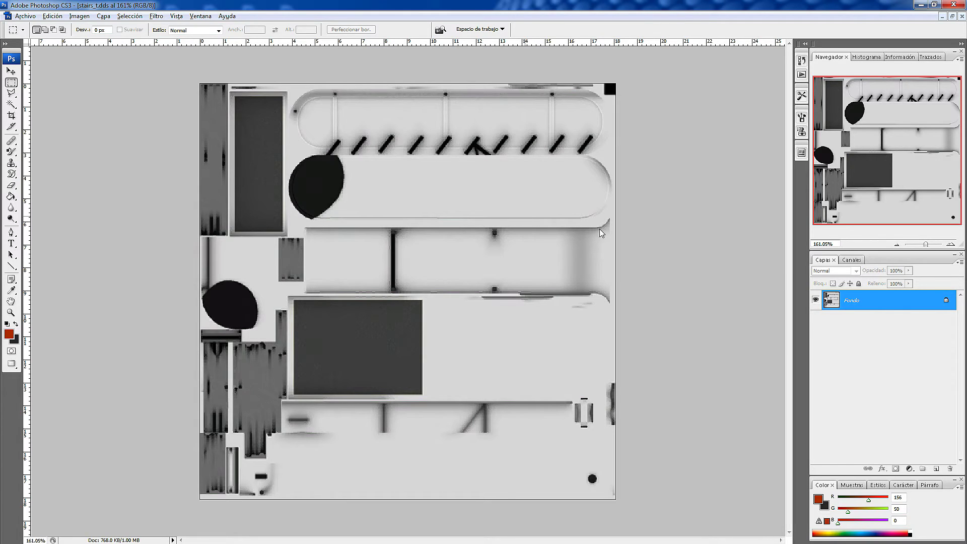
click(851, 260)
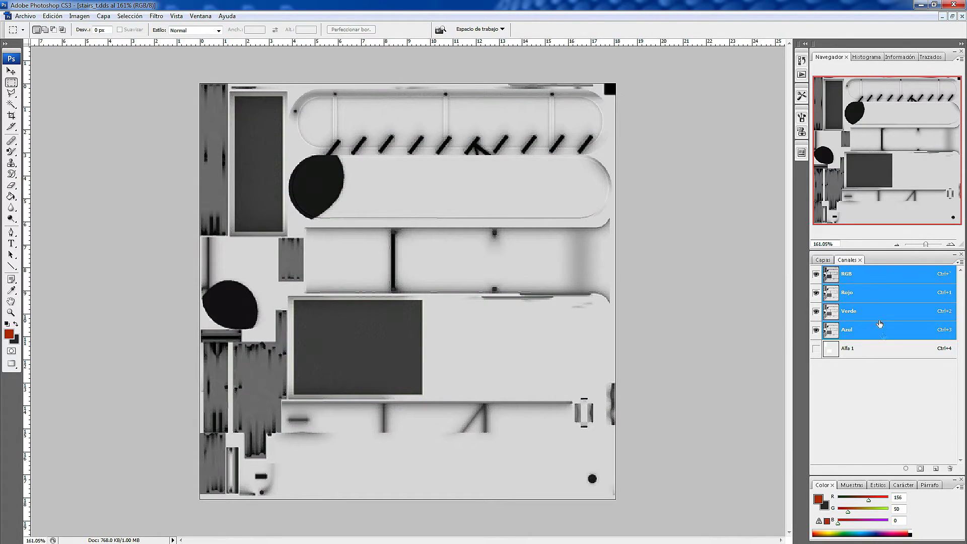
click(852, 354)
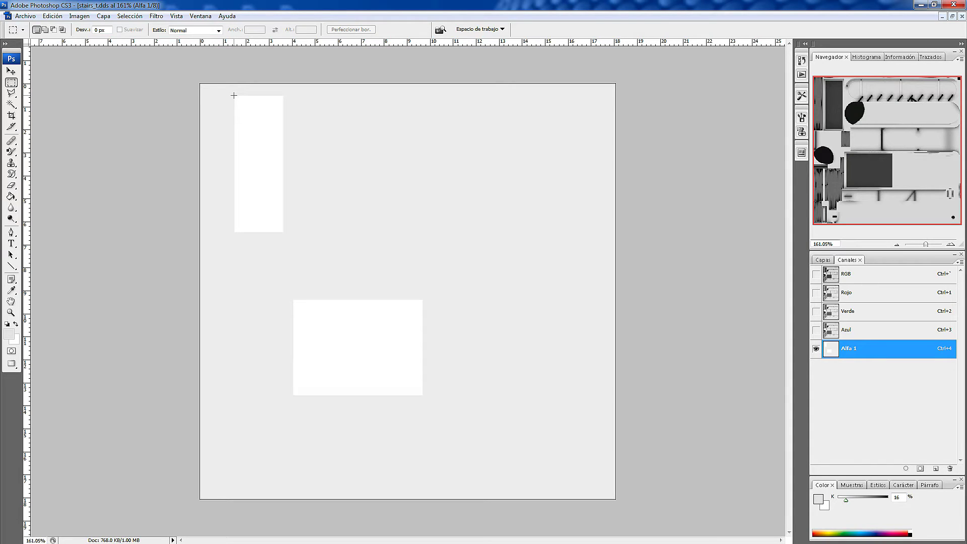
Outline the tall white rectangle in the Alfa 1 channel with a lasso selection.
click(11, 93)
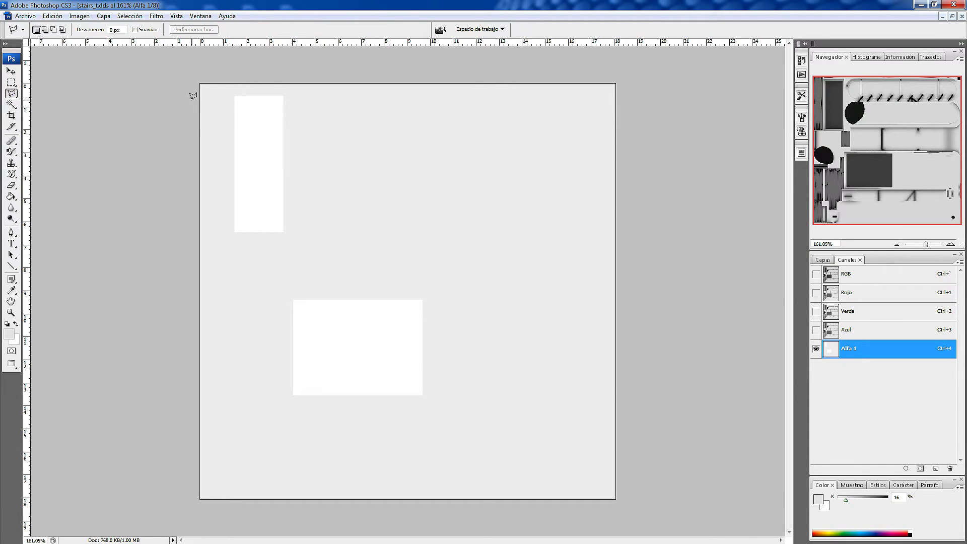
click(234, 95)
click(284, 95)
click(284, 231)
click(233, 231)
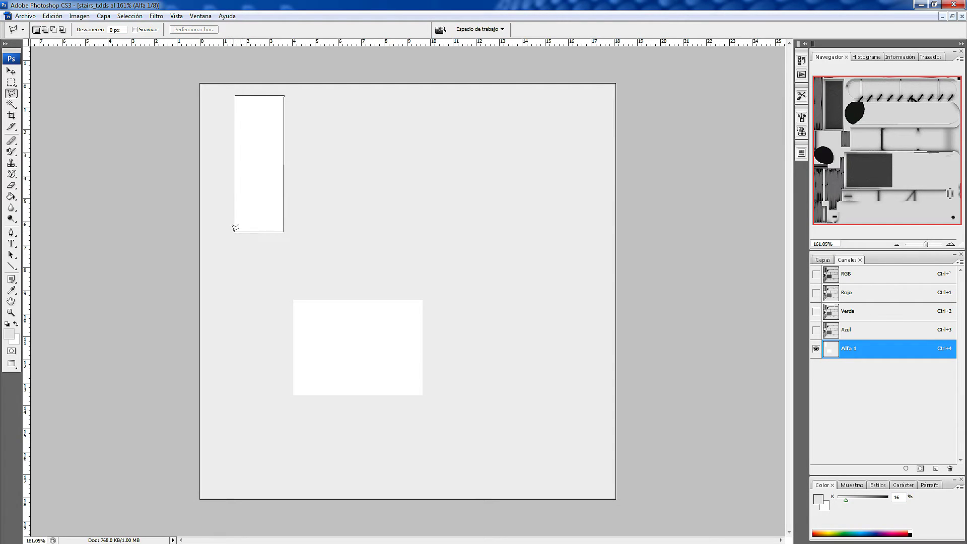
click(234, 95)
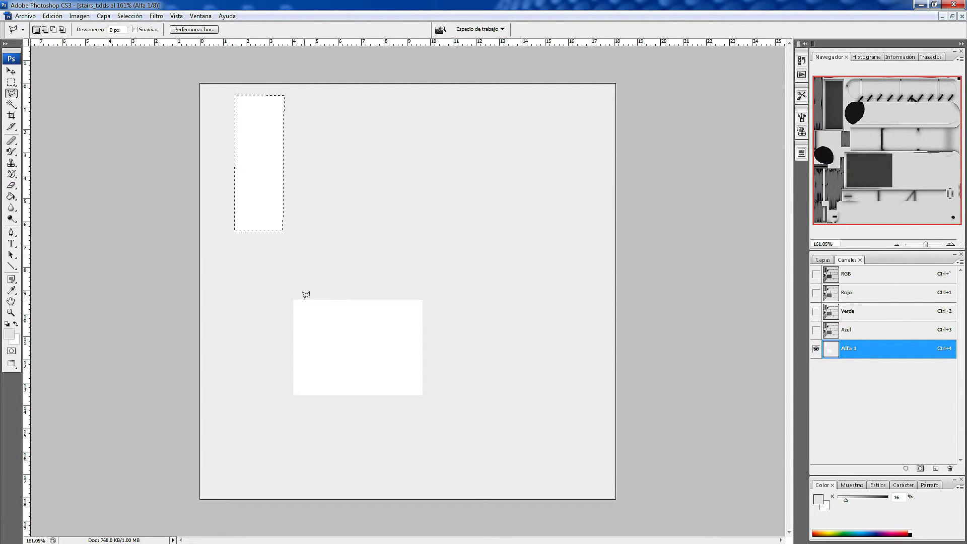
Add the wide white rectangle in the middle of the Alfa 1 channel to the lasso selection.
key(shift)
click(293, 300)
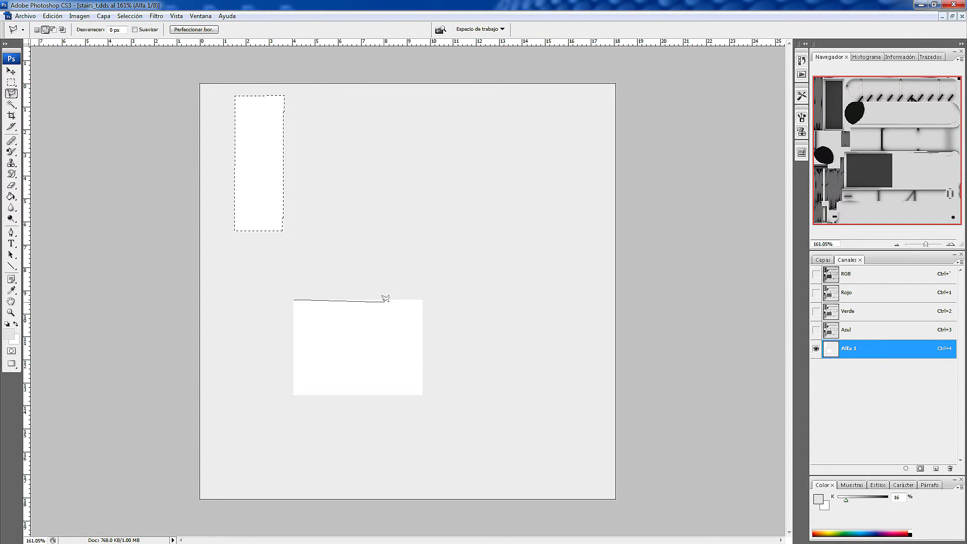
click(423, 299)
click(422, 394)
click(294, 393)
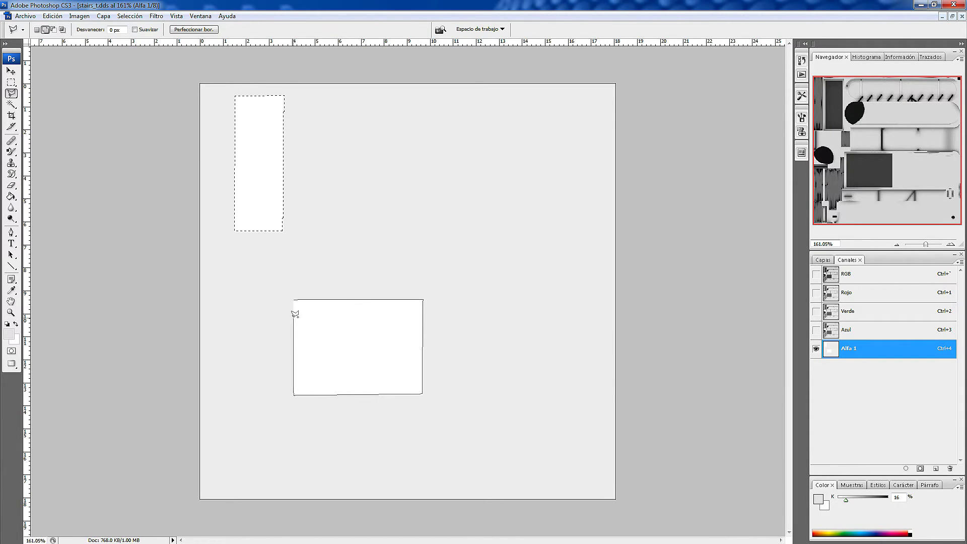
click(296, 297)
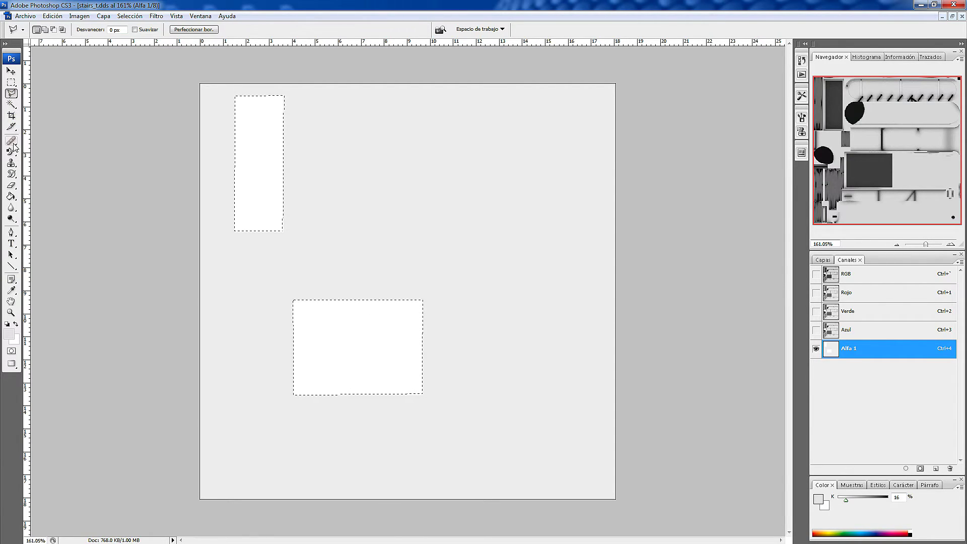
Set the foreground color to a medium-dark gray of about 68% K.
click(11, 334)
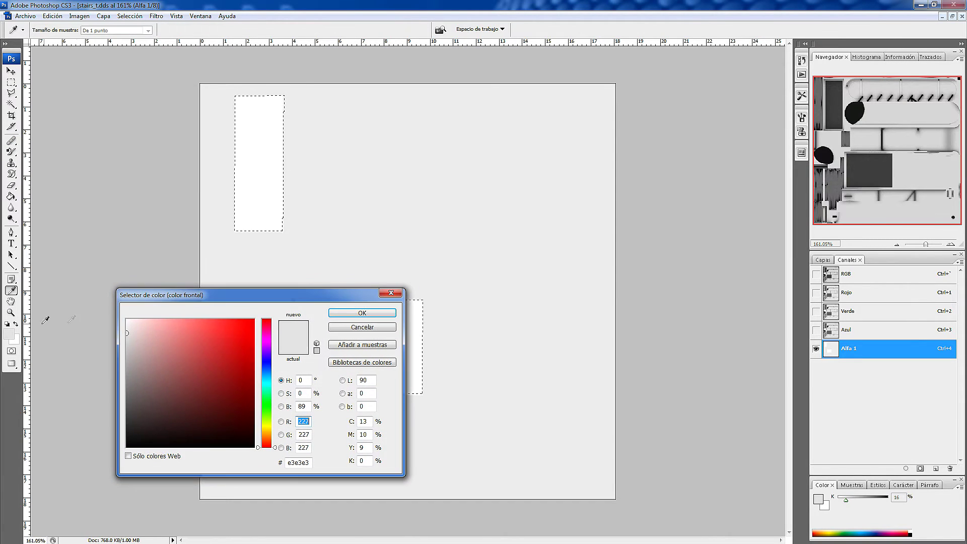
drag(127, 336, 126, 388)
click(334, 315)
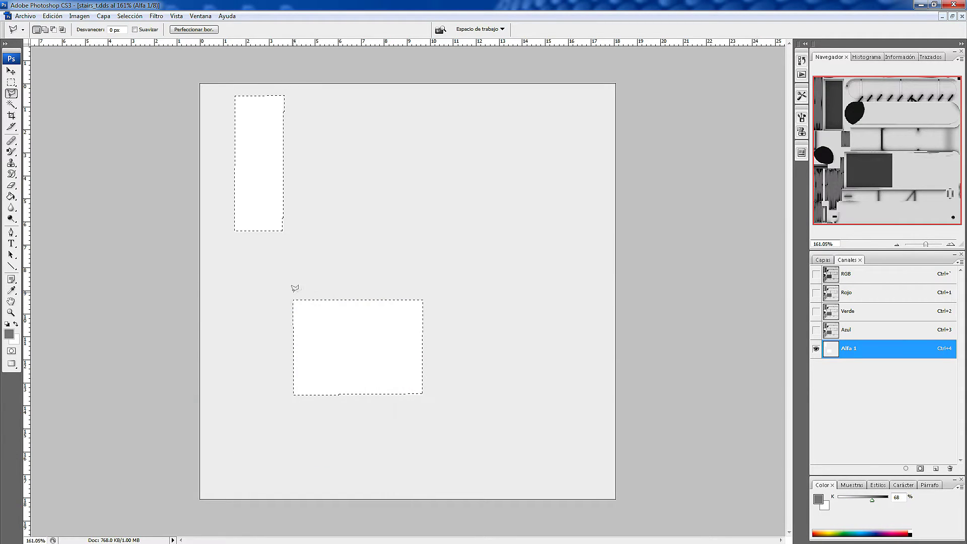
Invert the selection and fill the area around the two white rectangles with the gray foreground color.
click(11, 197)
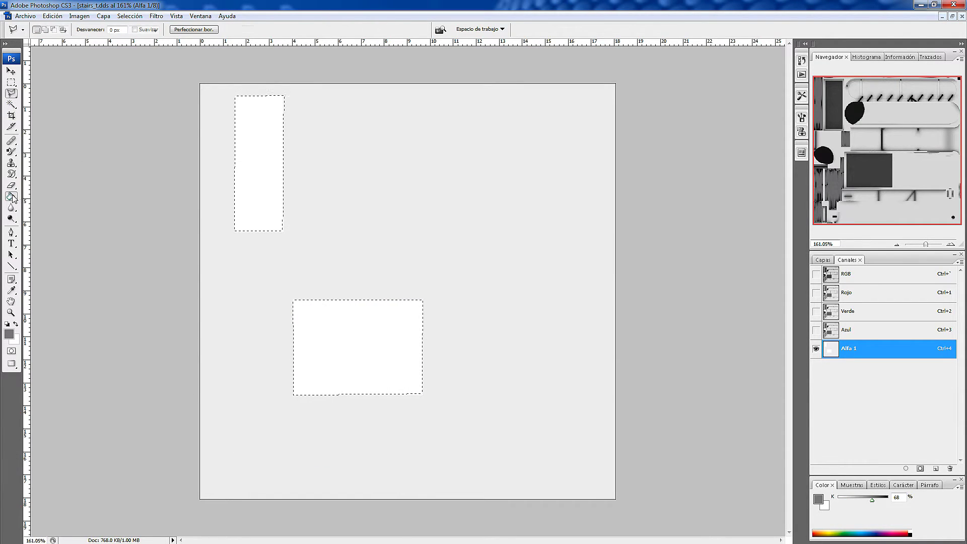
click(11, 93)
right_click(248, 151)
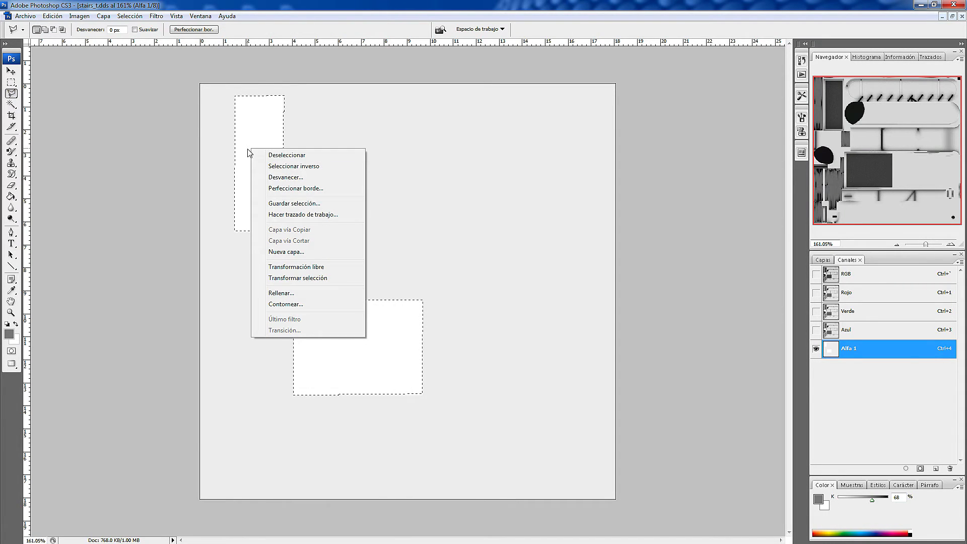
click(282, 166)
click(11, 196)
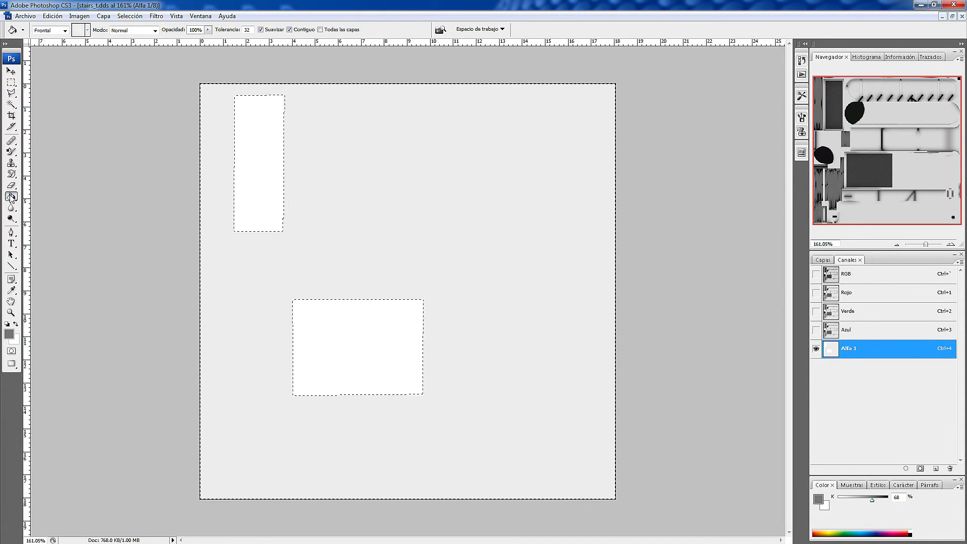
click(294, 179)
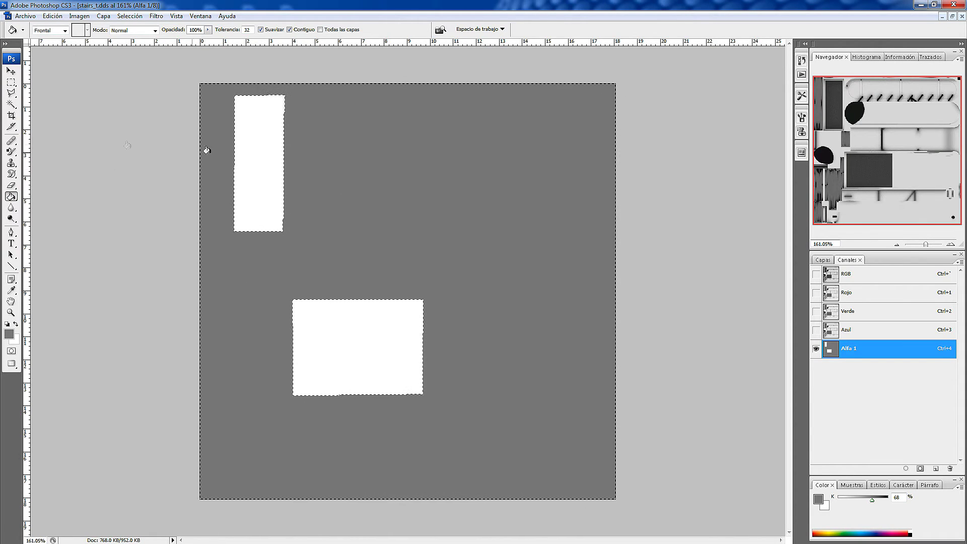
Save the stairs_t.dds texture in DXT5 ARGB format with interpolated alpha and no MIP maps.
click(26, 15)
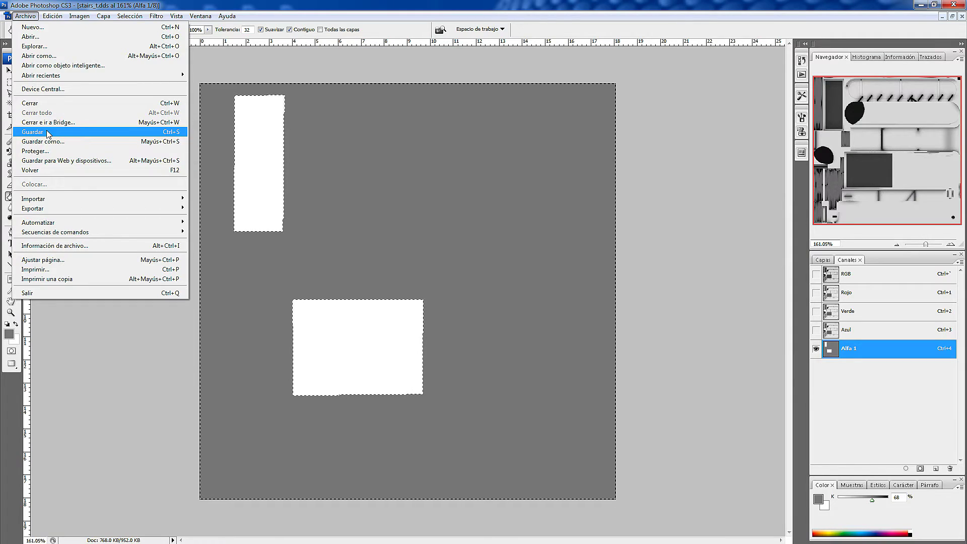
click(48, 132)
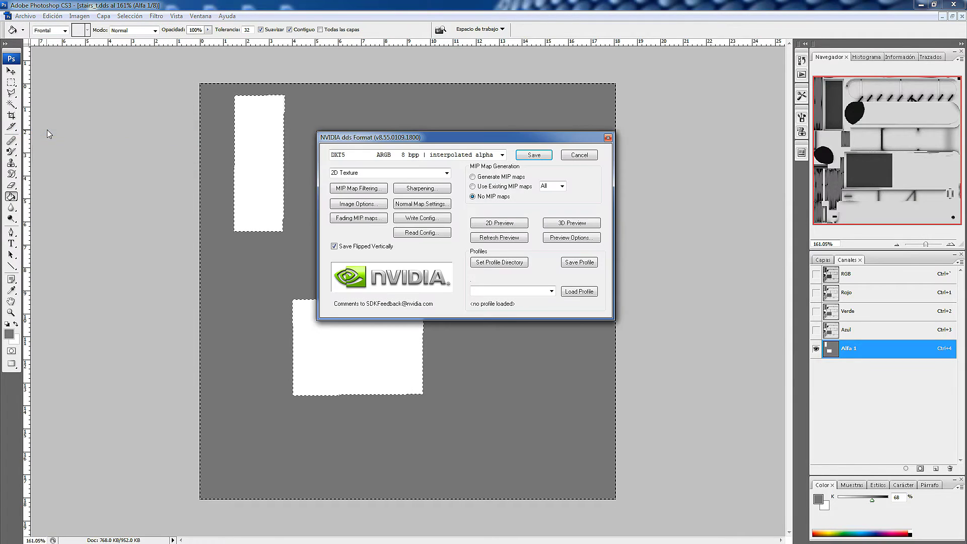
click(543, 158)
click(25, 15)
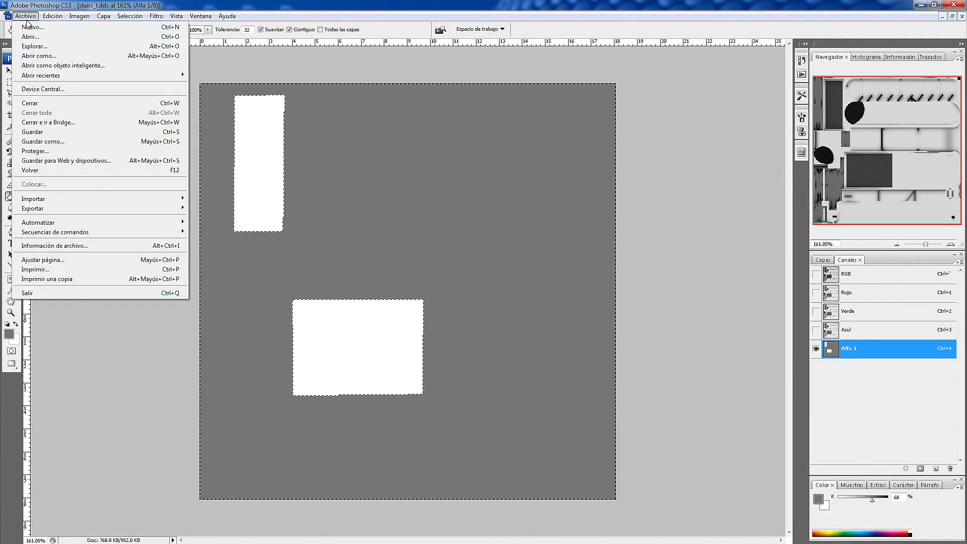
click(54, 129)
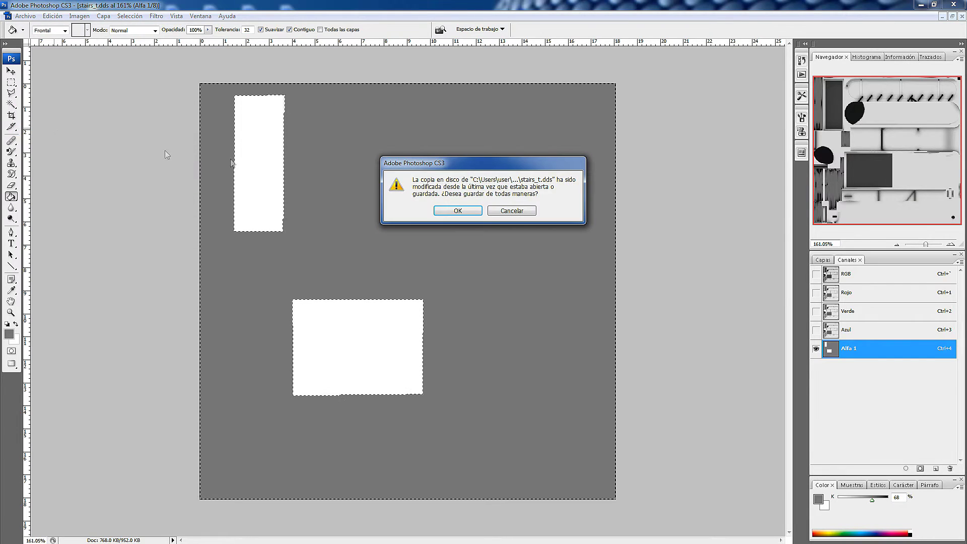
click(458, 211)
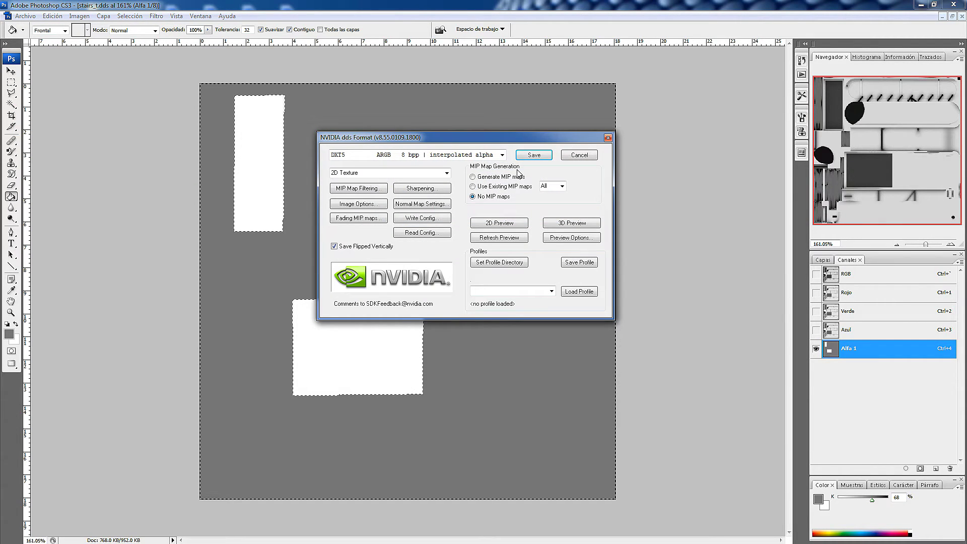
click(579, 156)
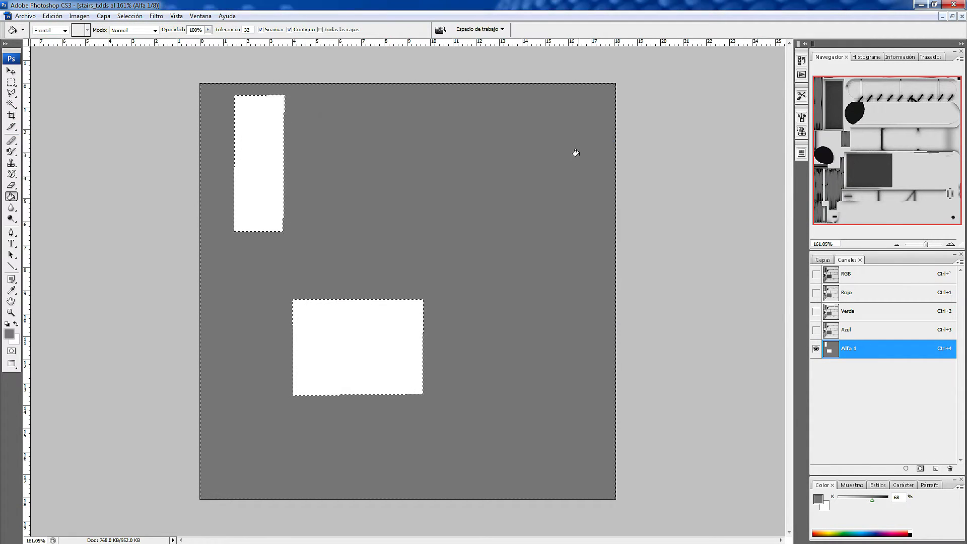
Save the stairs texture to the Desktop as the Photoshop document stairs_t.psd with its alpha channels.
click(17, 19)
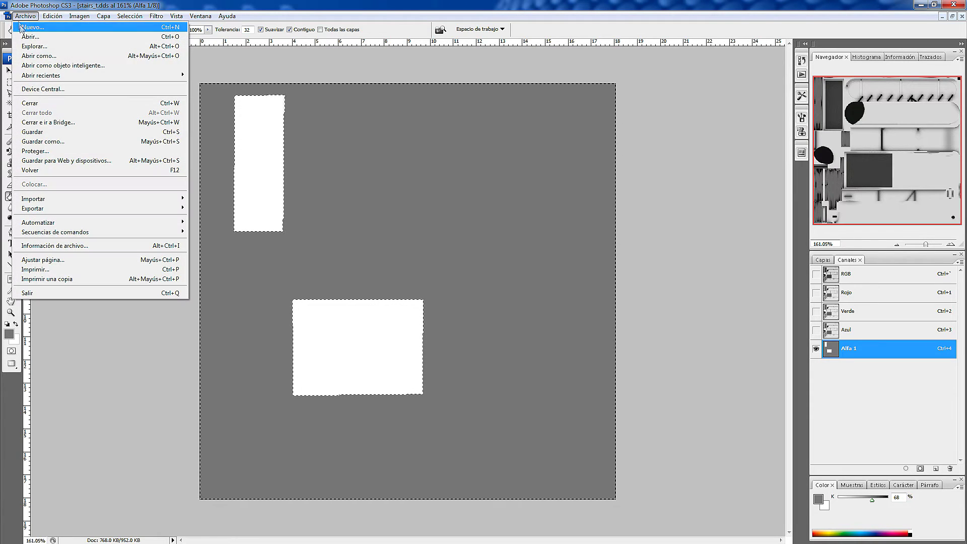
click(59, 142)
click(715, 262)
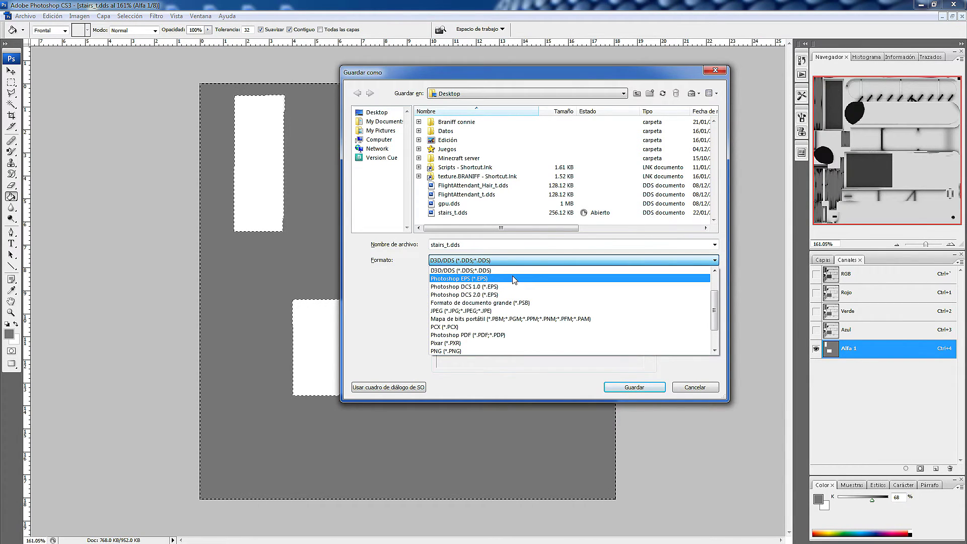
scroll(513, 280, up, 3)
click(504, 270)
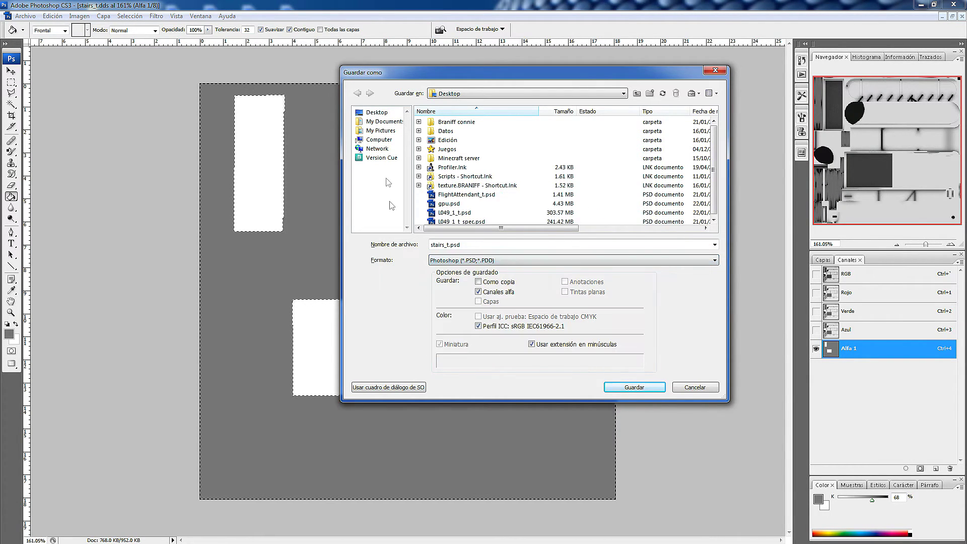
click(625, 384)
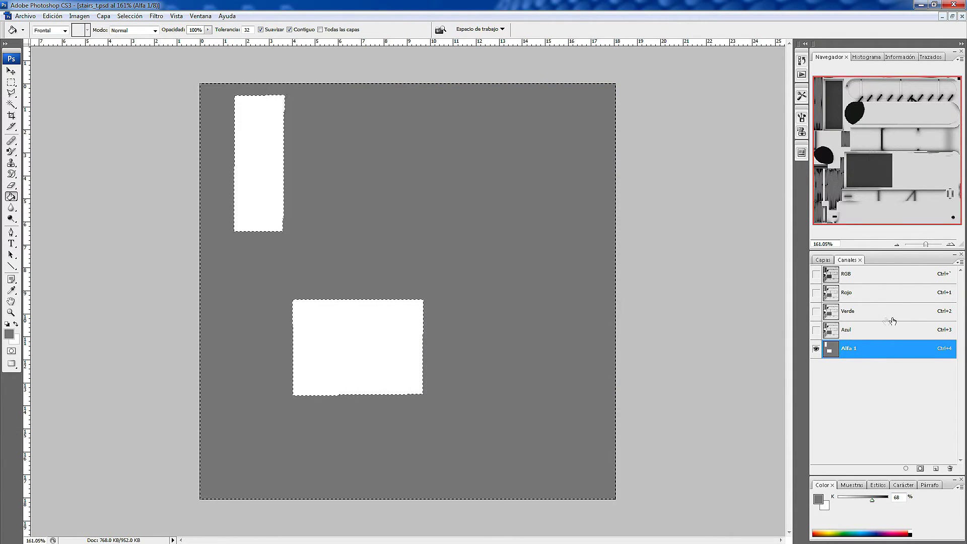
Switch from the Alfa 1 channel to the RGB composite and show the document's layers.
click(822, 260)
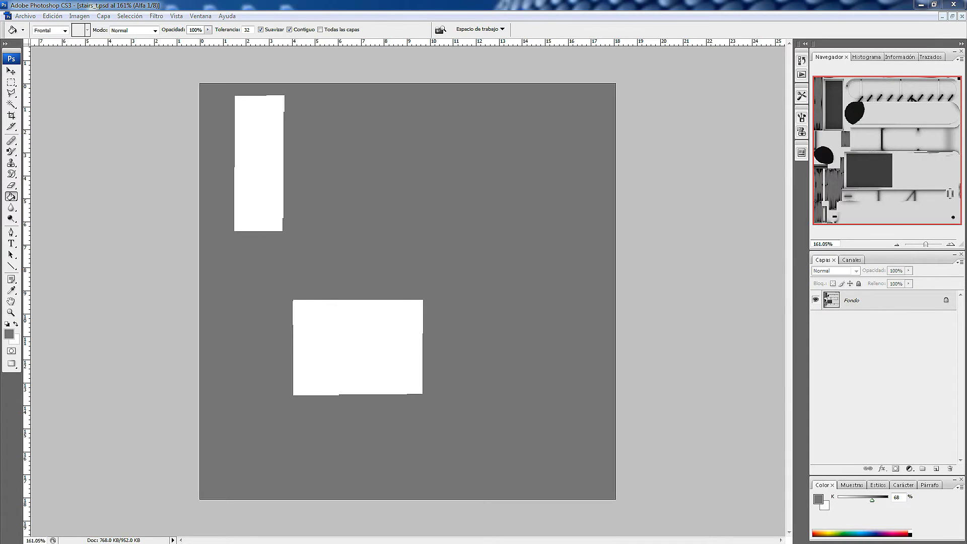
click(850, 260)
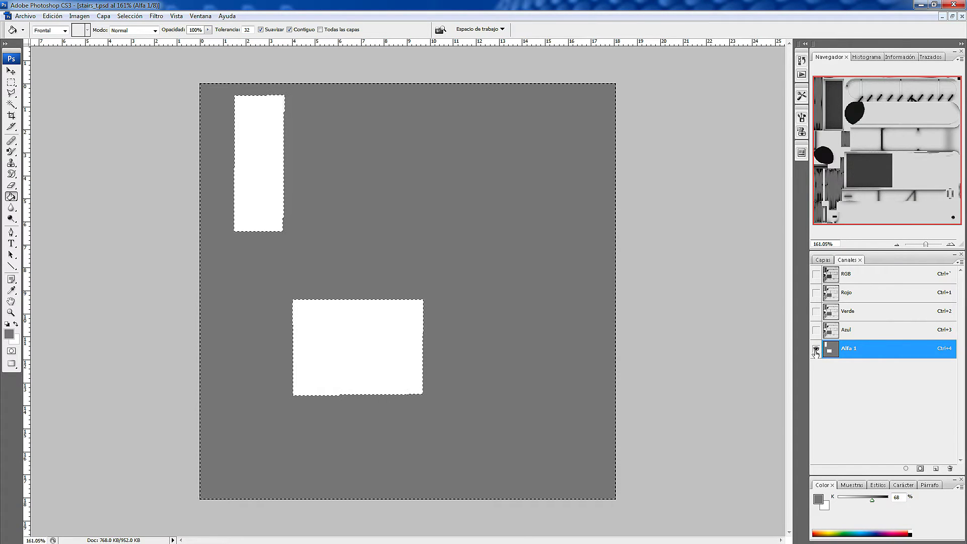
click(829, 273)
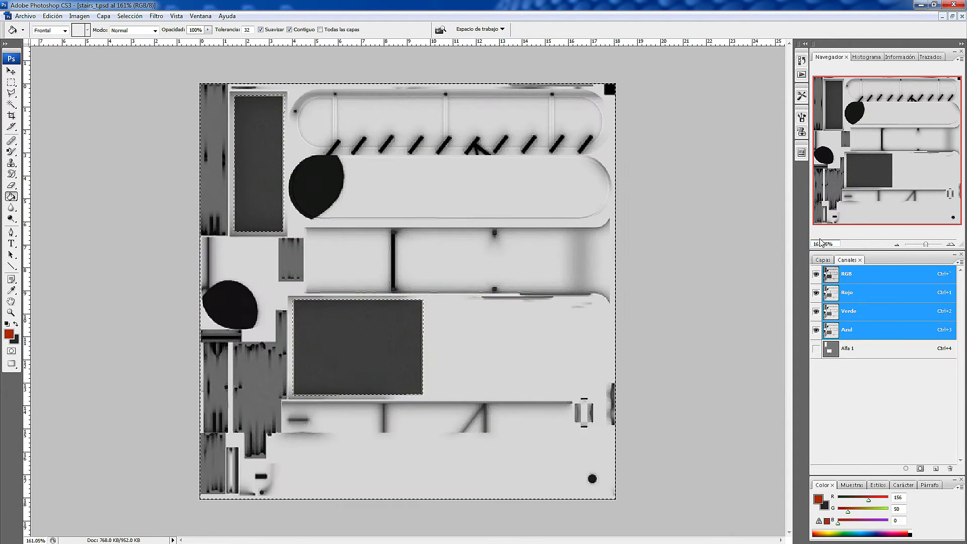
click(822, 260)
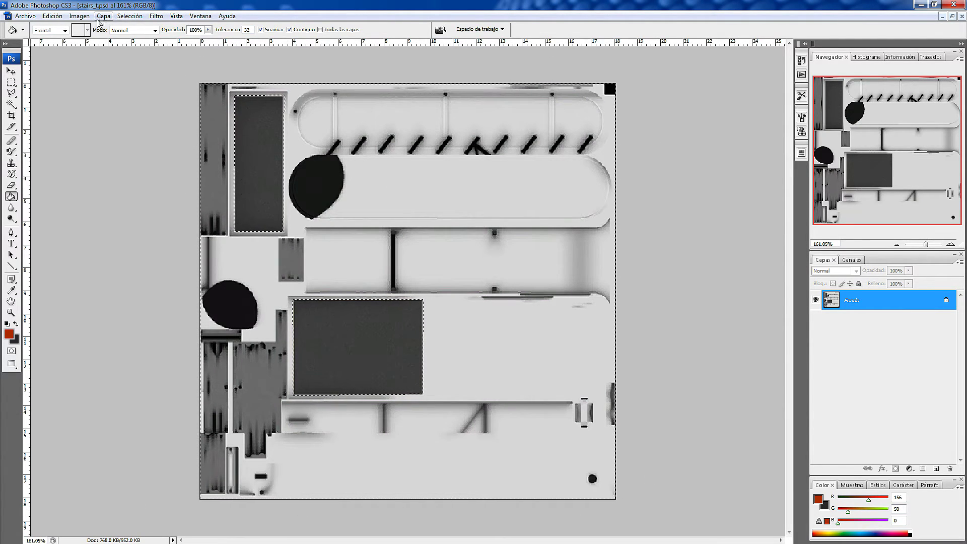
Duplicate the Fondo layer within the stairs document, keeping the suggested name.
click(135, 18)
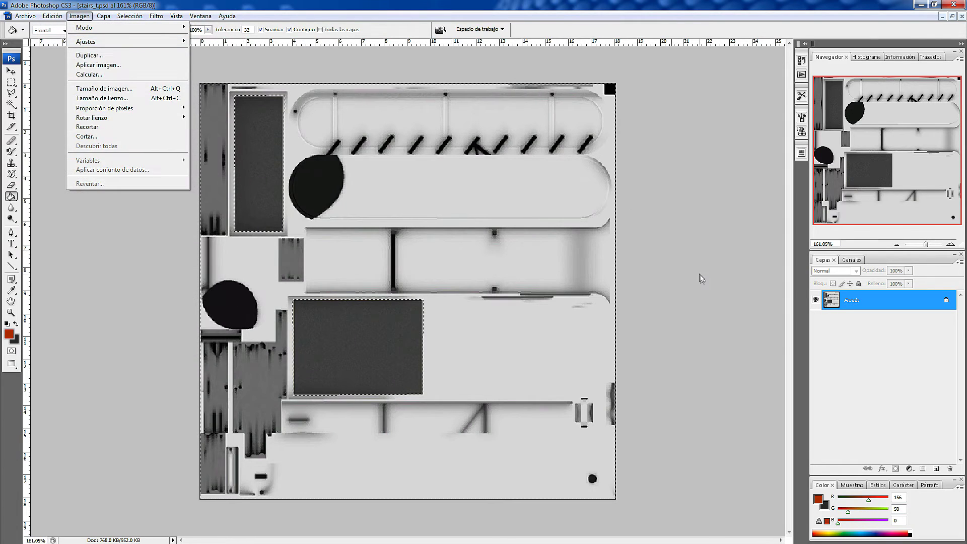
click(862, 364)
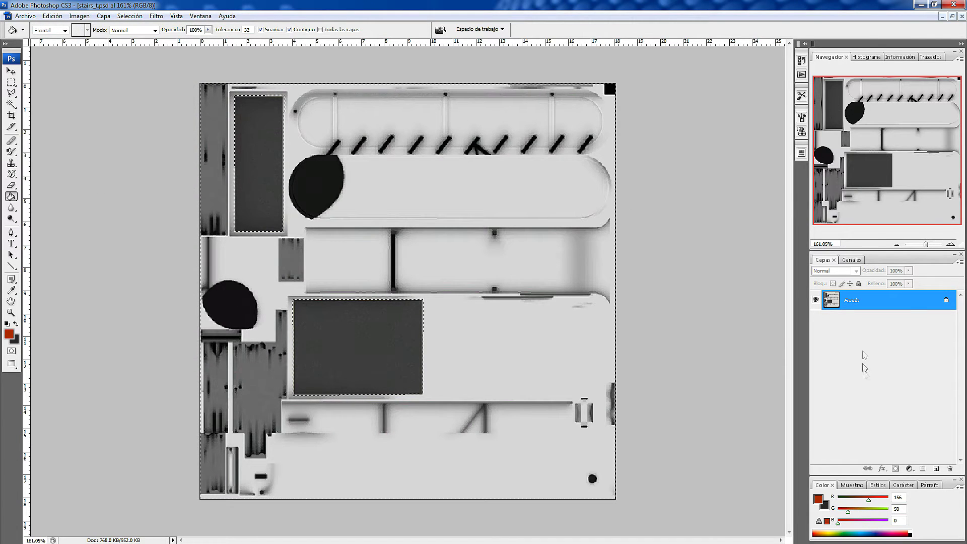
right_click(844, 300)
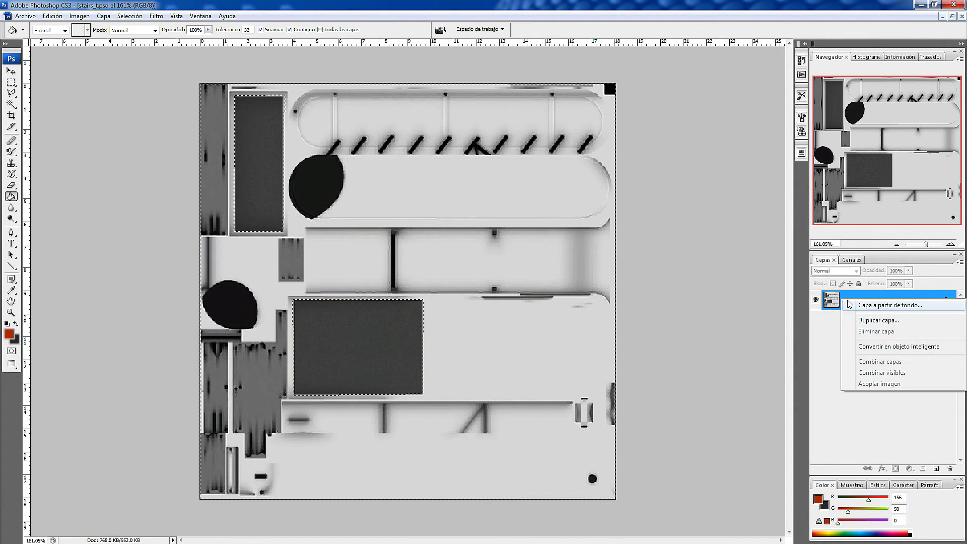
click(868, 321)
click(623, 182)
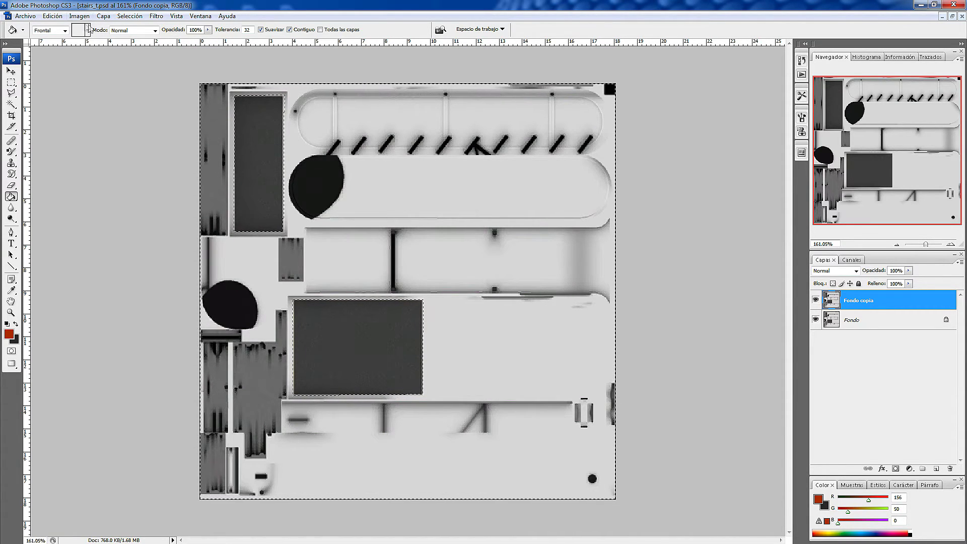
Darken the duplicated Fondo layer with Levels, lowering the white output level to about 175.
click(52, 15)
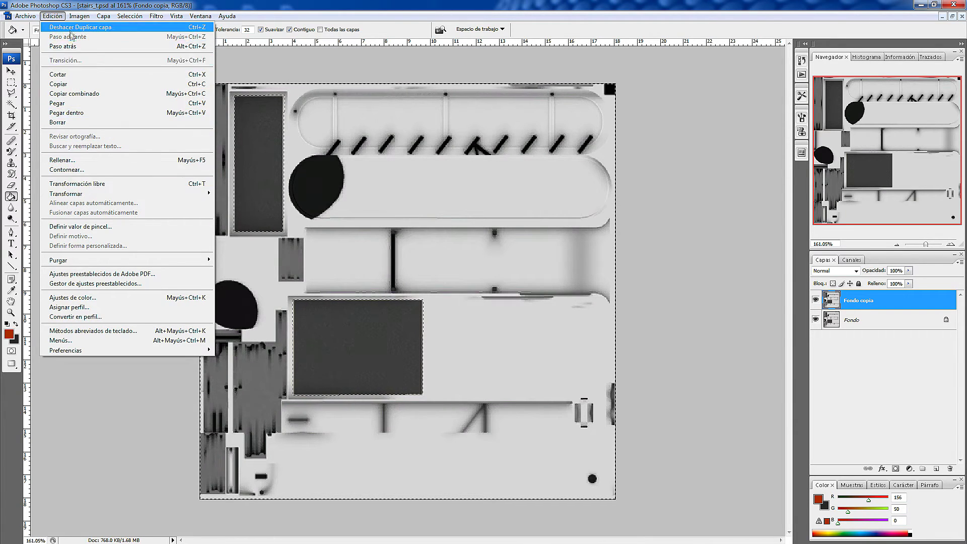
mouse_move(79, 15)
mouse_move(84, 42)
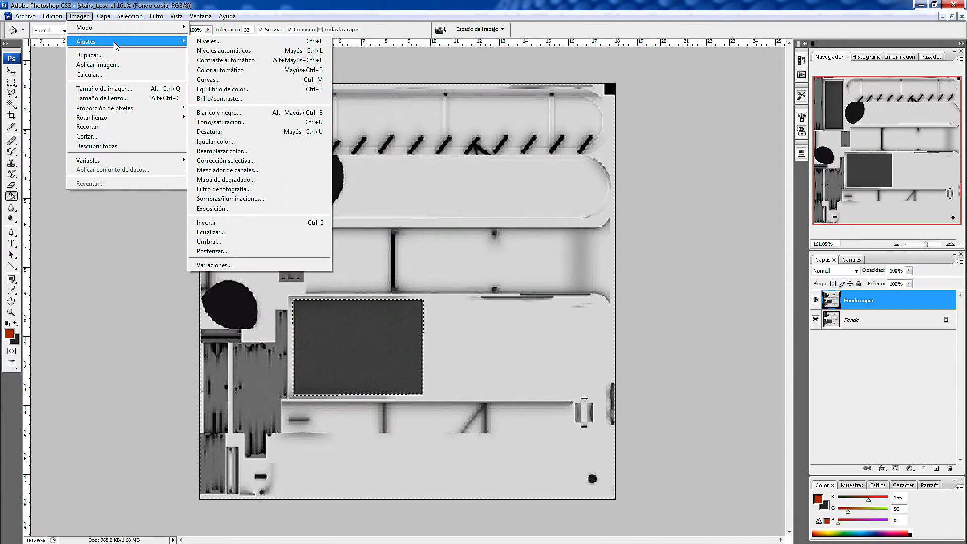
click(214, 41)
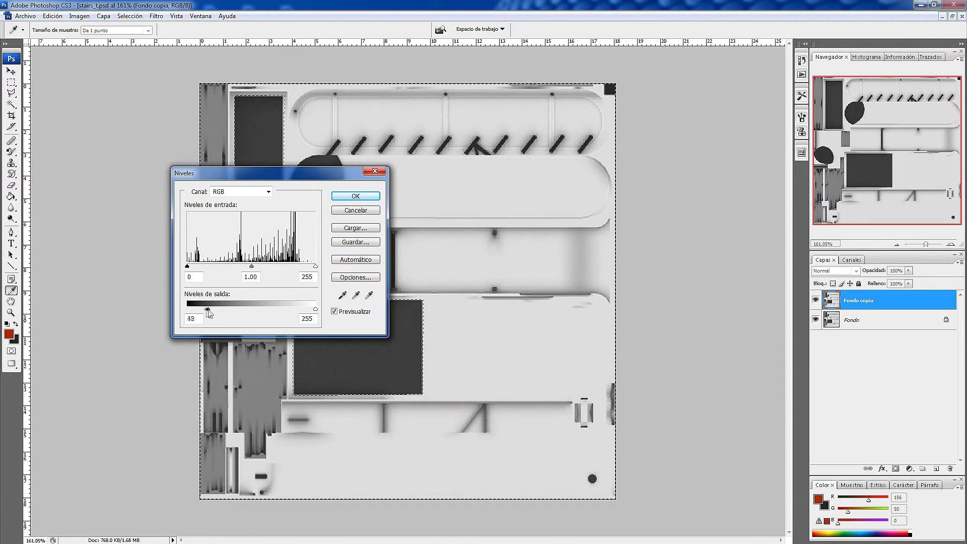
drag(316, 312, 280, 316)
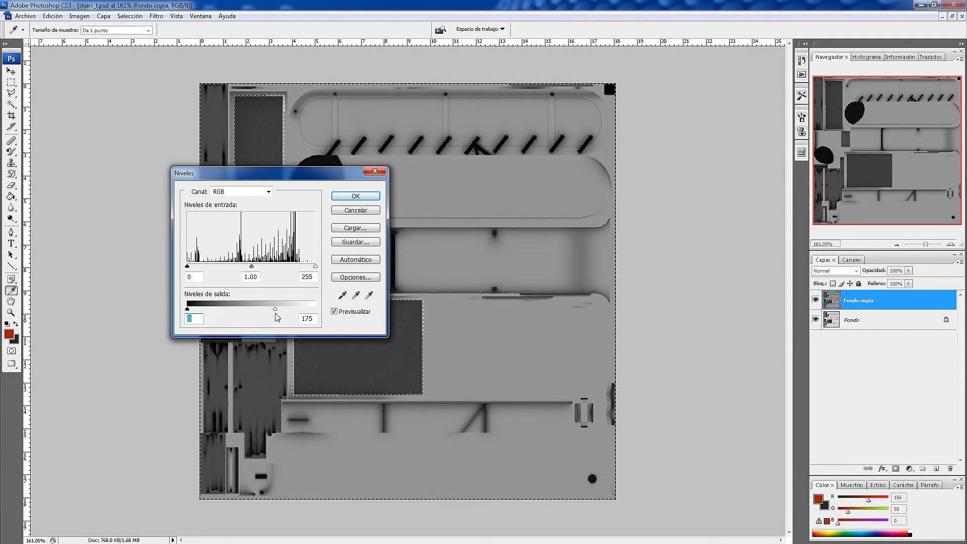
click(337, 198)
key(g)
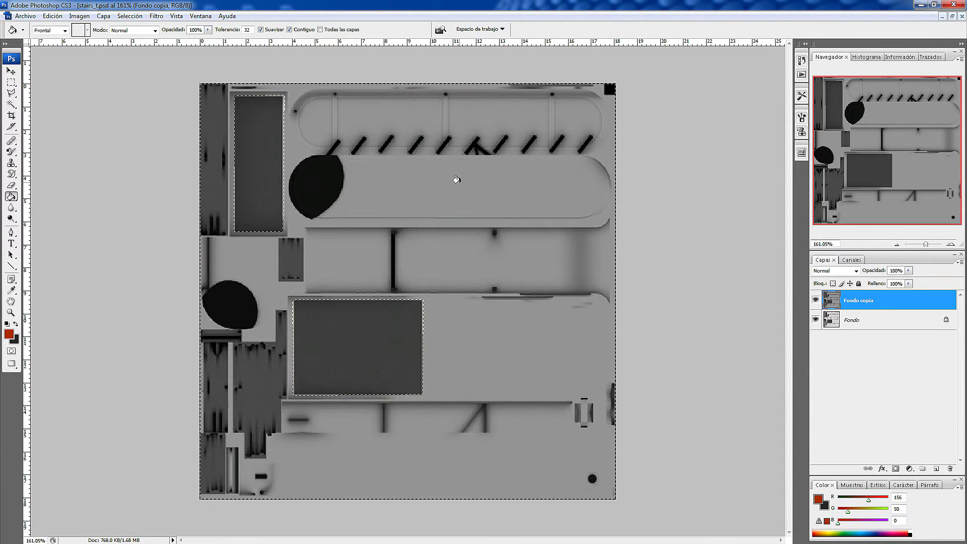
Save the layered stairs_t.psd with maximized compatibility.
click(25, 15)
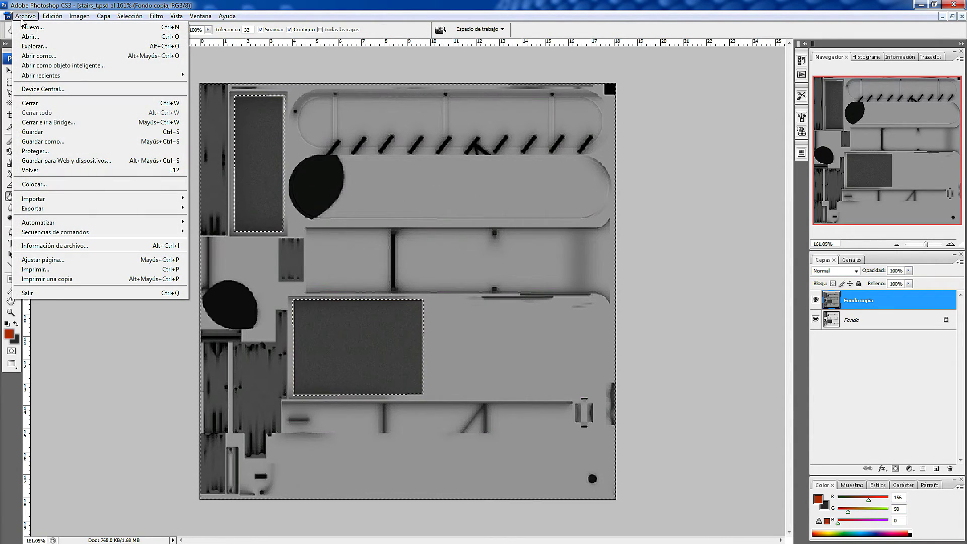
click(57, 133)
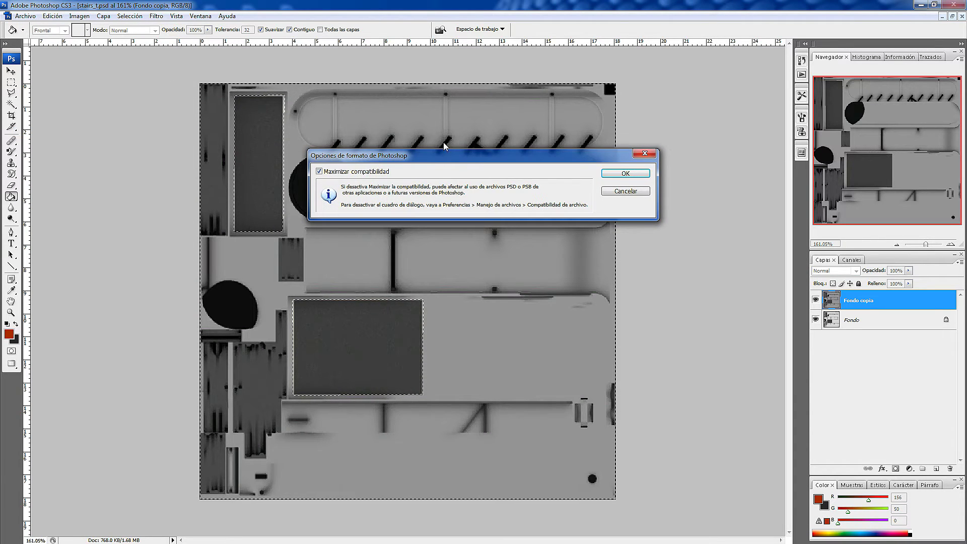
click(615, 174)
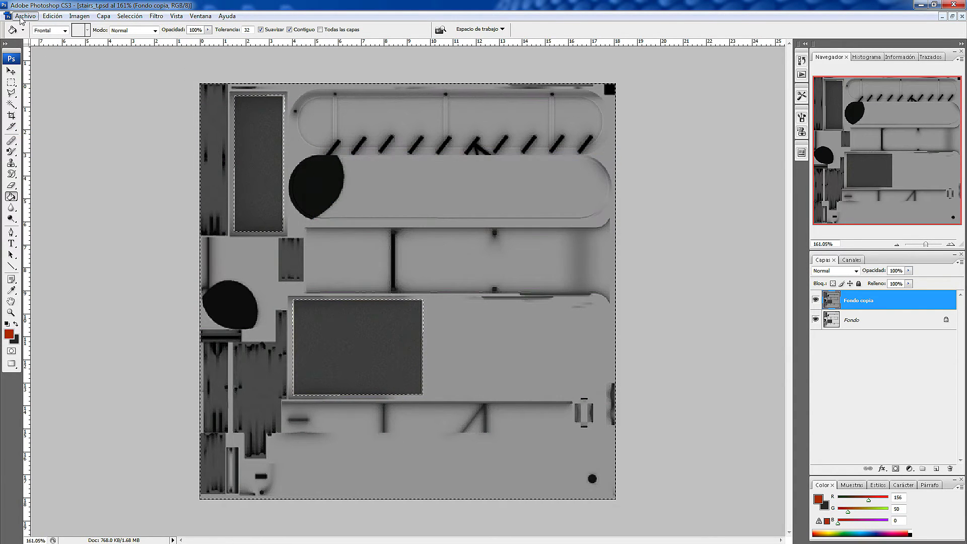
Save a copy as stairs_t copia.dds in the texture.BRANIFF folder, using DXT5 interpolated alpha and no MIP maps.
click(25, 16)
click(51, 141)
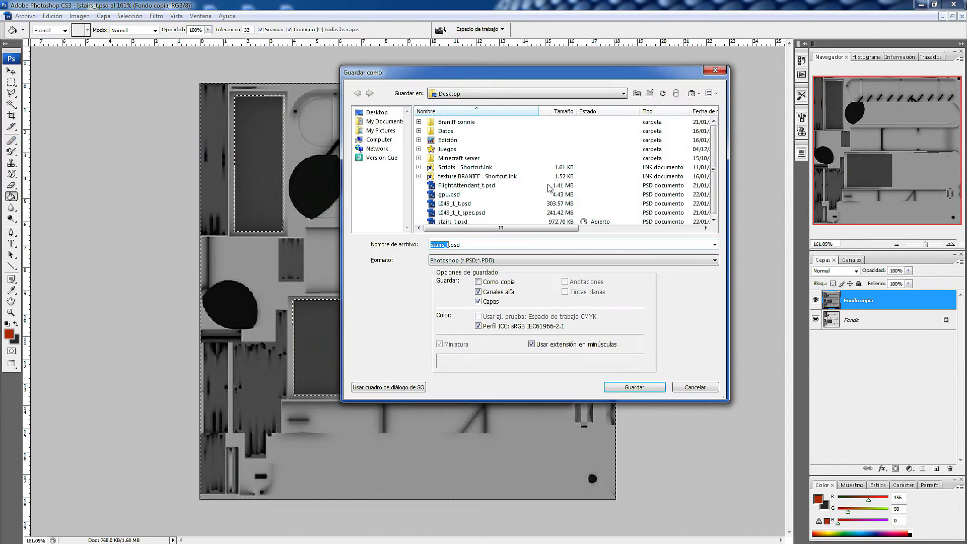
click(476, 177)
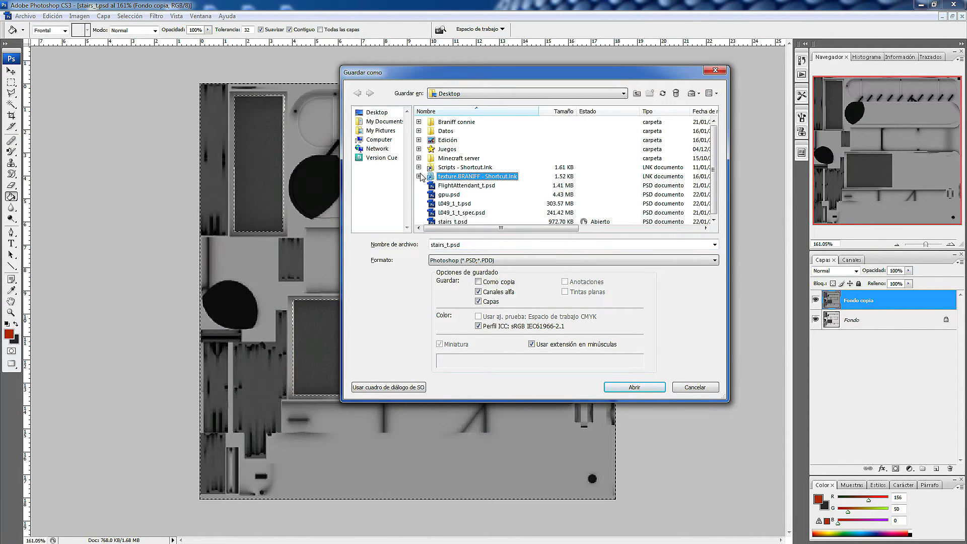
double_click(457, 177)
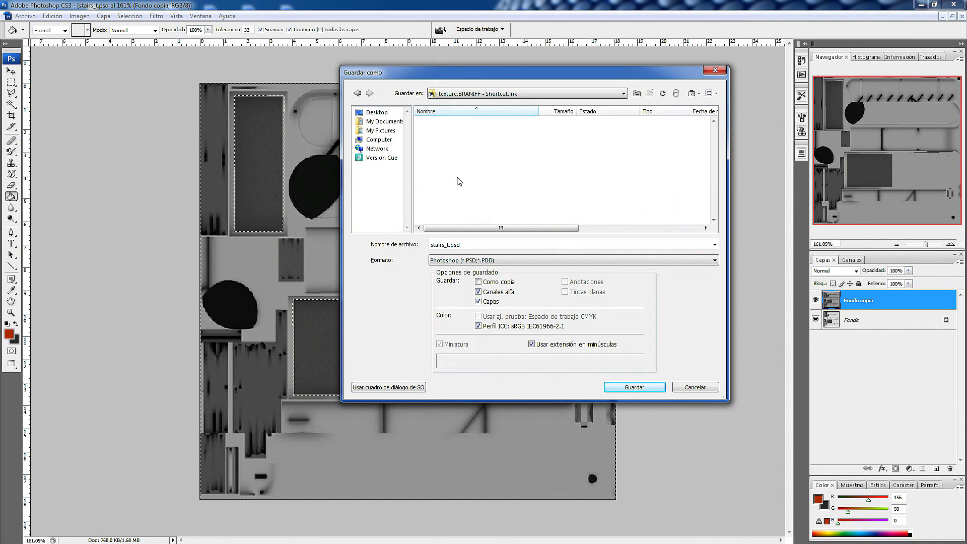
click(714, 260)
click(473, 303)
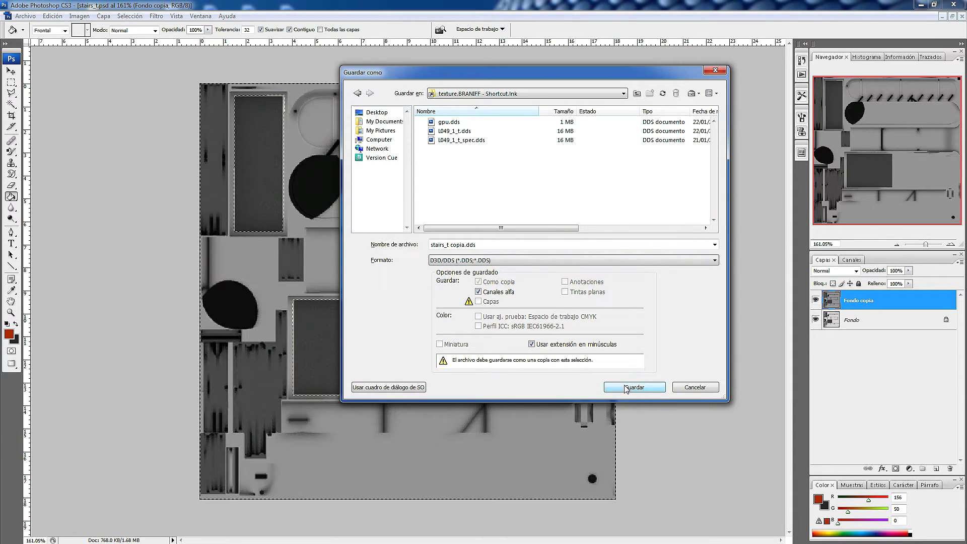
click(626, 387)
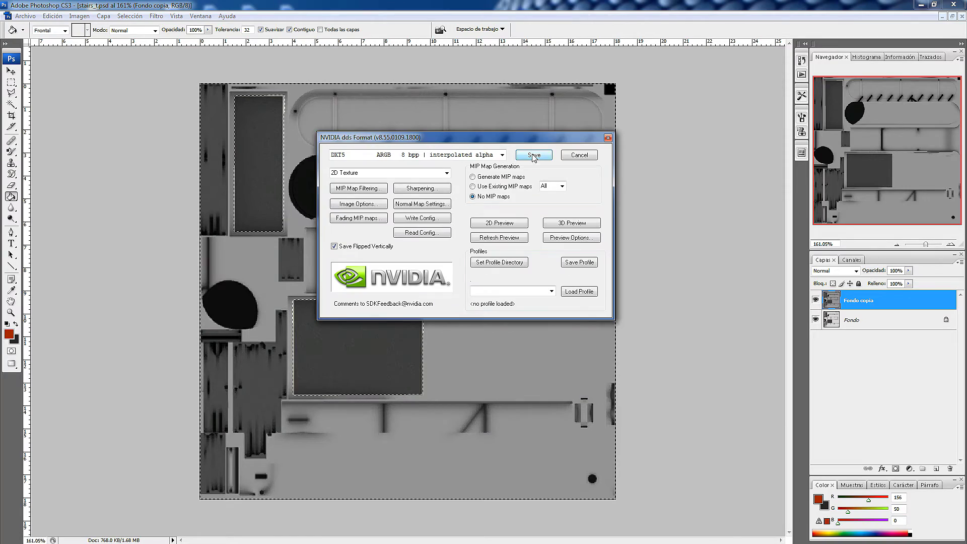
click(533, 155)
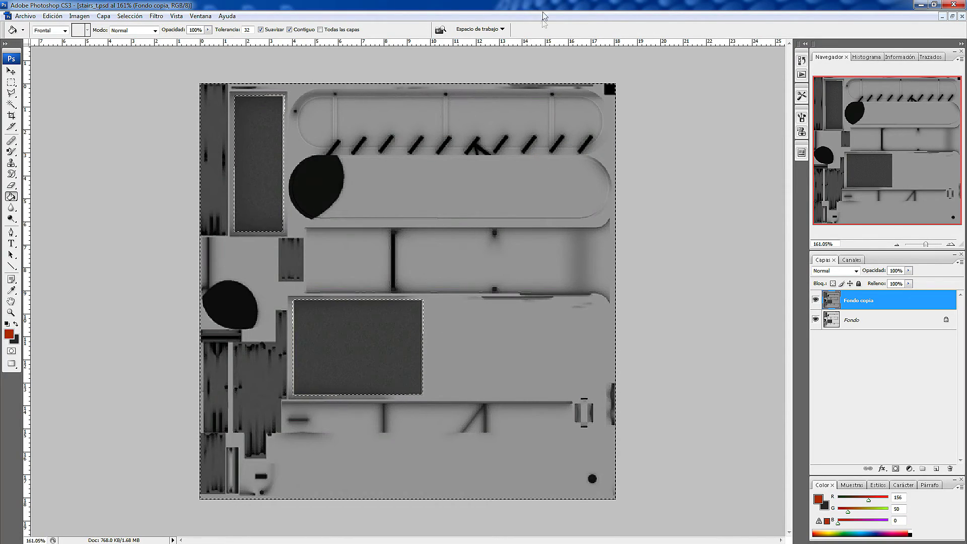
Minimize the image editor and switch to ModelConverterX, maximizing its window with the L049 model.
click(920, 4)
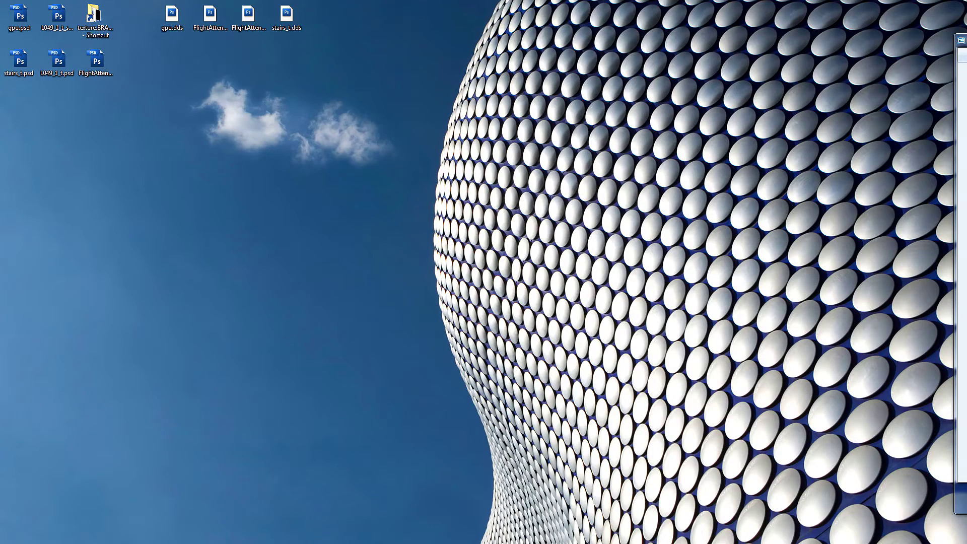
key(alt+Tab)
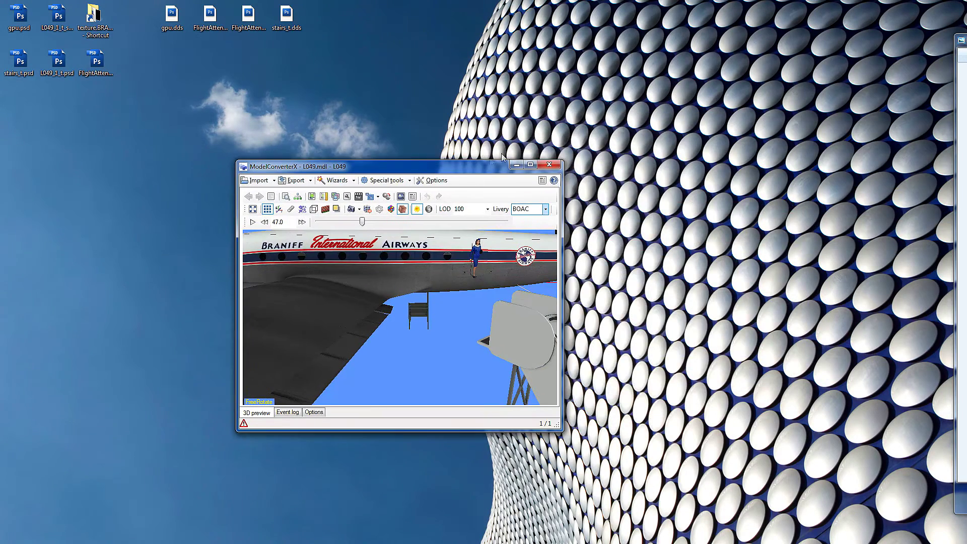
key(super+Up)
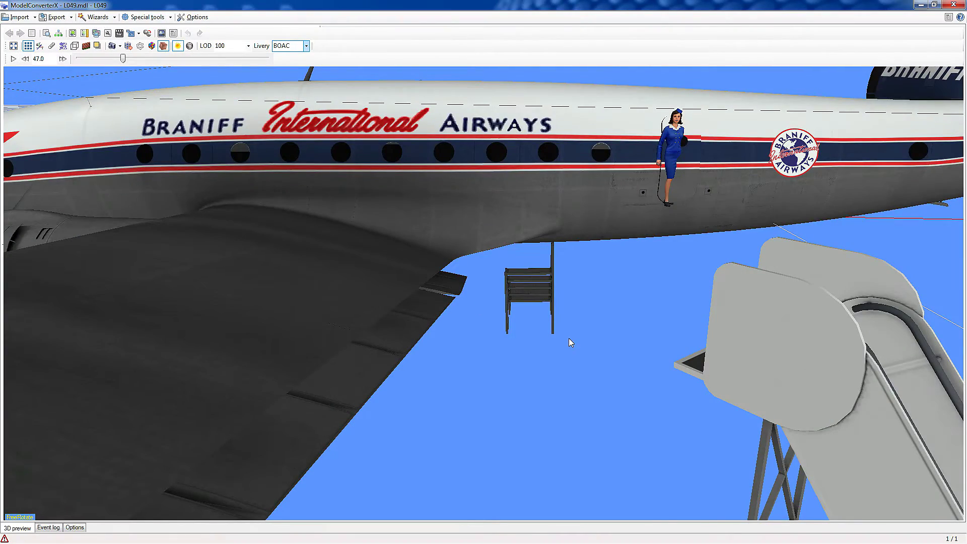
Display the L049 model with the BRANIFF livery to check the boarding stairs and tail.
scroll(569, 338, down, 5)
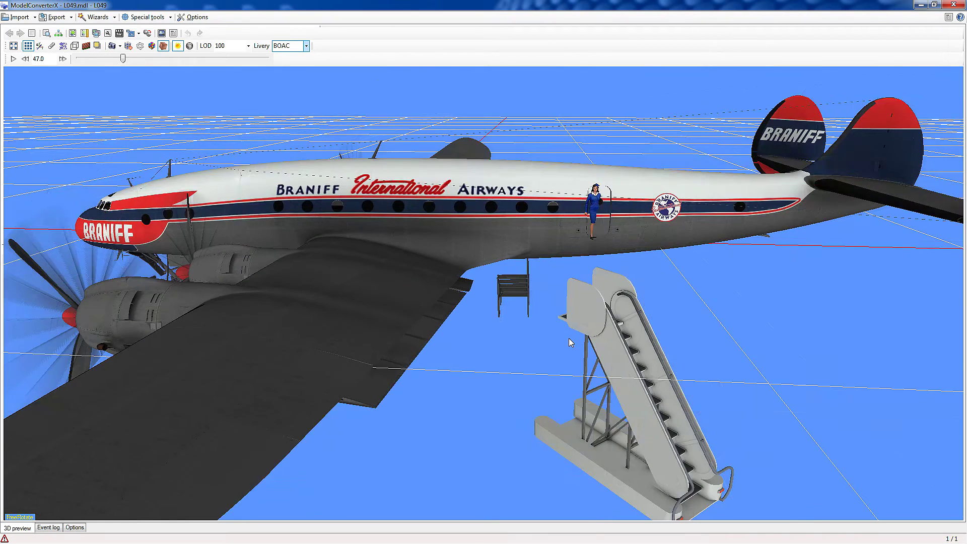
click(306, 46)
click(300, 77)
key(Down)
drag(249, 253, 193, 281)
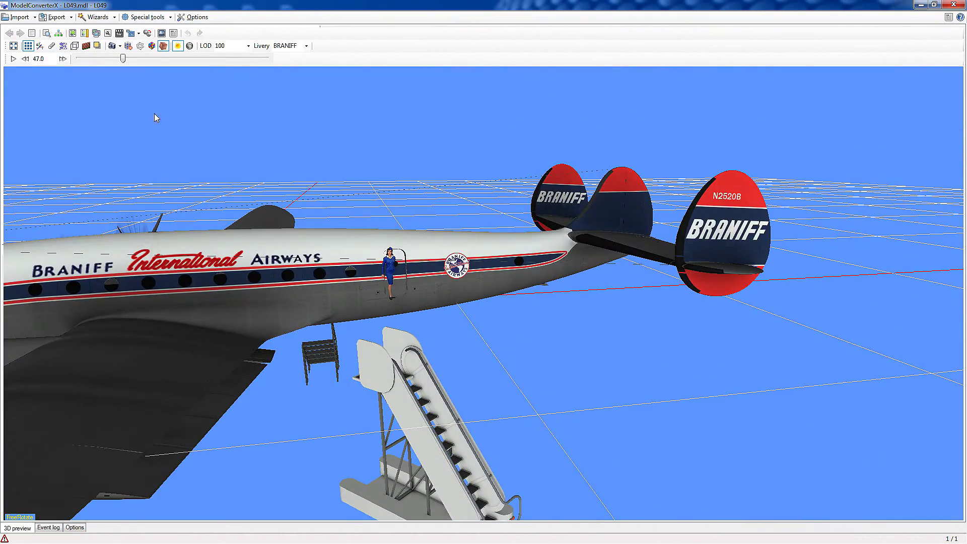
Switch the model's livery to BOAC and back to BRANIFF to reload the textures on the stairs.
click(305, 46)
click(297, 64)
key(Up)
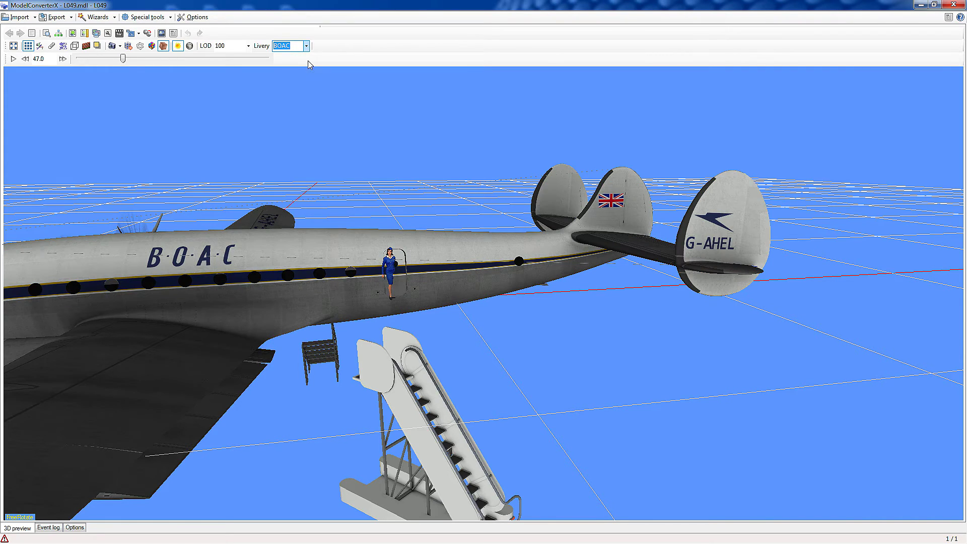
click(306, 46)
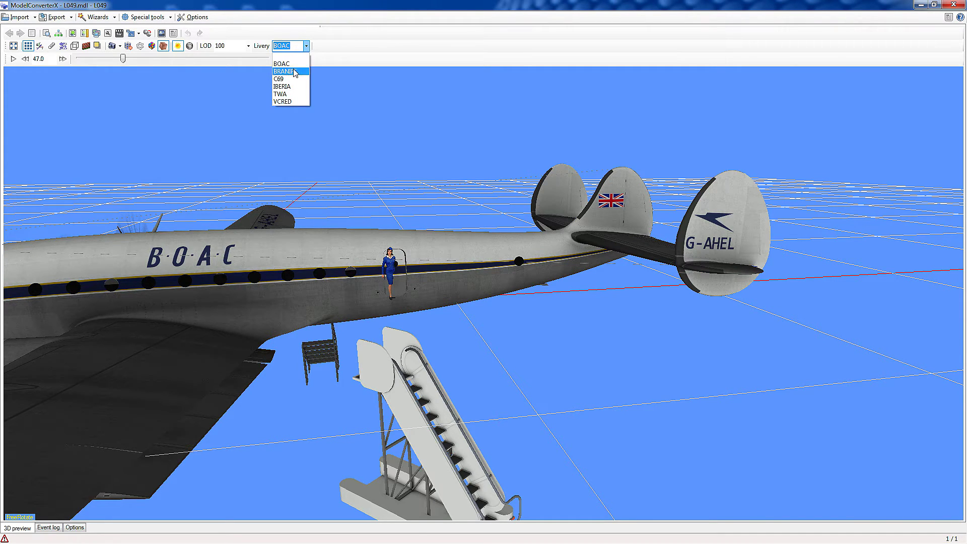
click(298, 70)
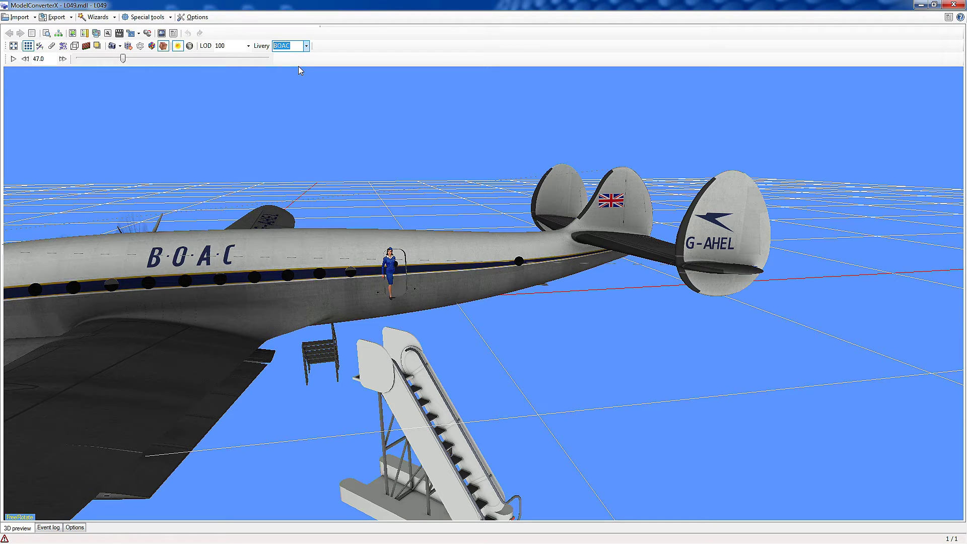
key(Down)
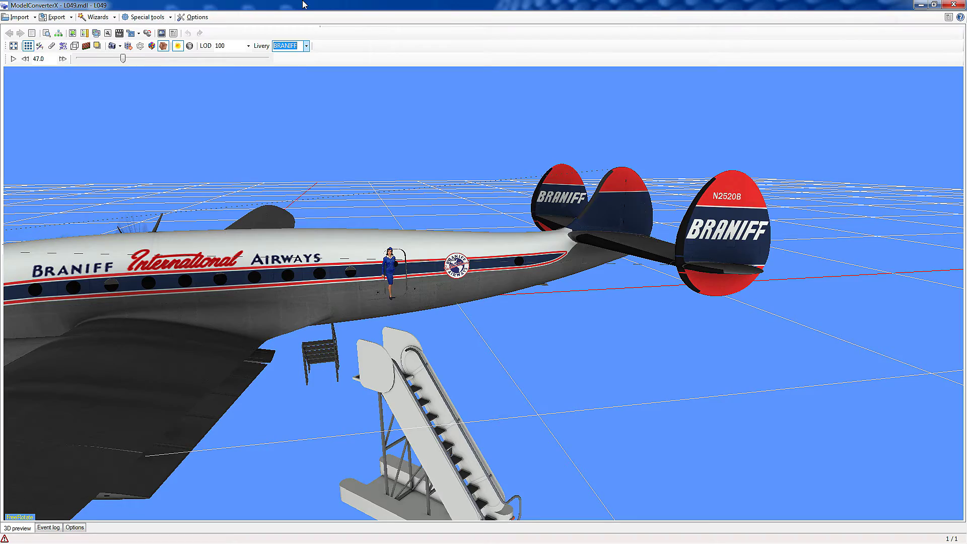
drag(425, 305, 622, 247)
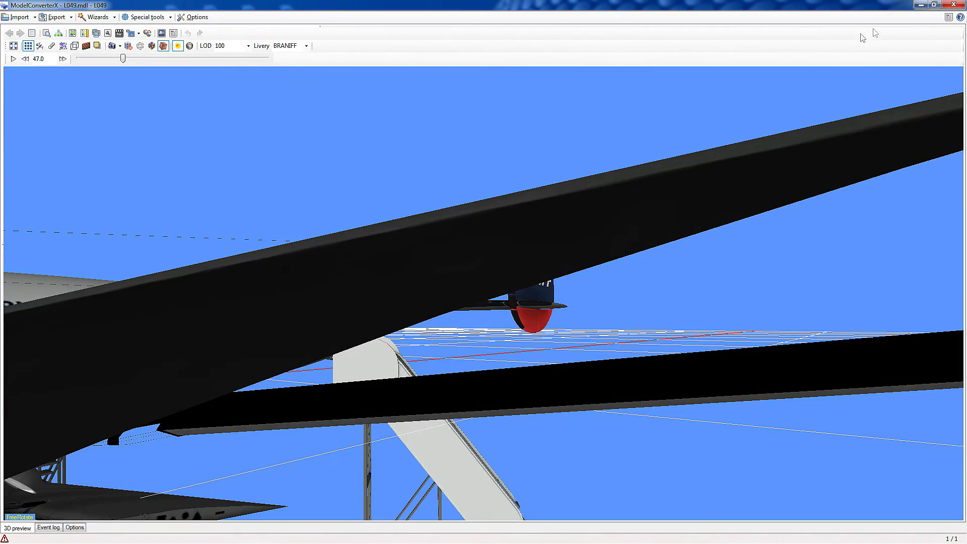
Minimize ModelConverterX and rename stairs_t copia.dds to stairs_t.dds in the texture.BRANIFF folder.
click(920, 4)
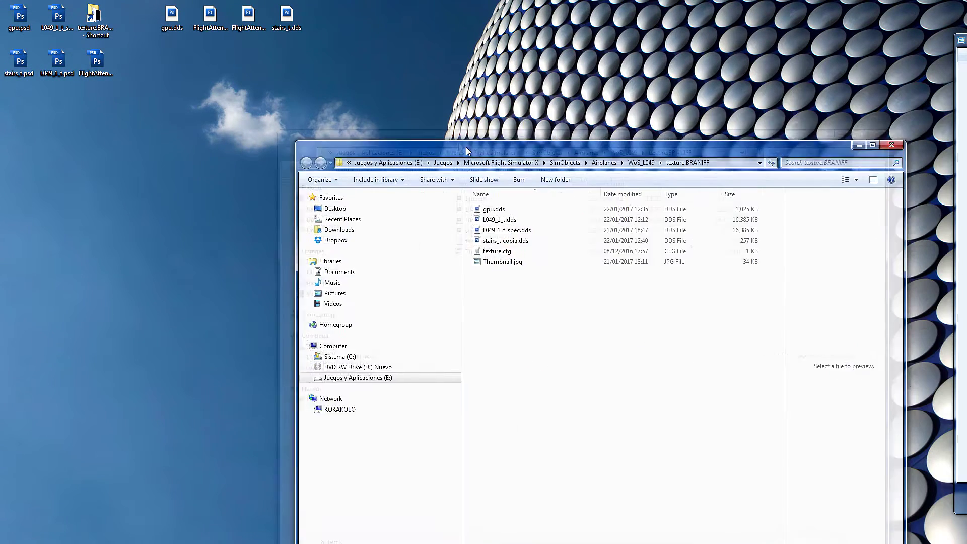
click(401, 208)
click(402, 208)
click(406, 208)
drag(398, 208, 415, 209)
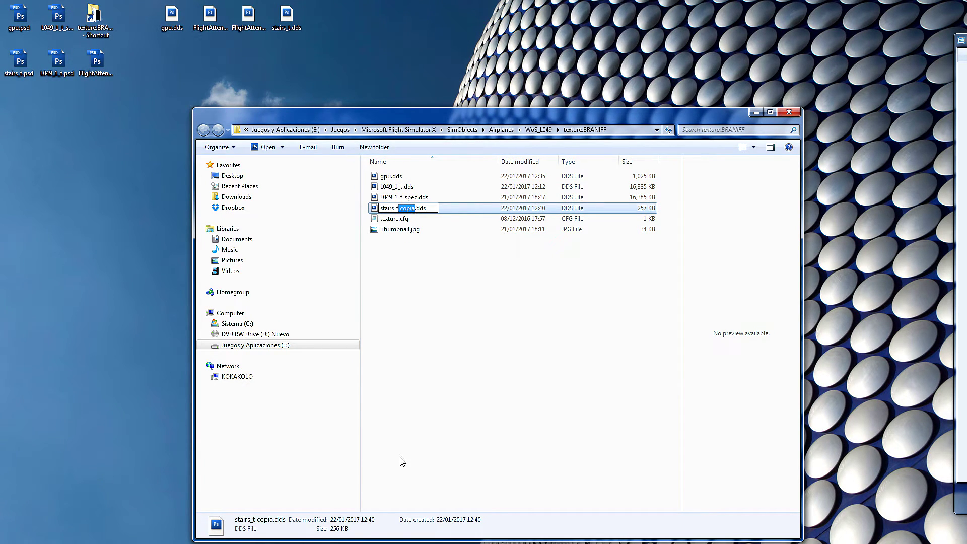
key(Delete)
click(523, 353)
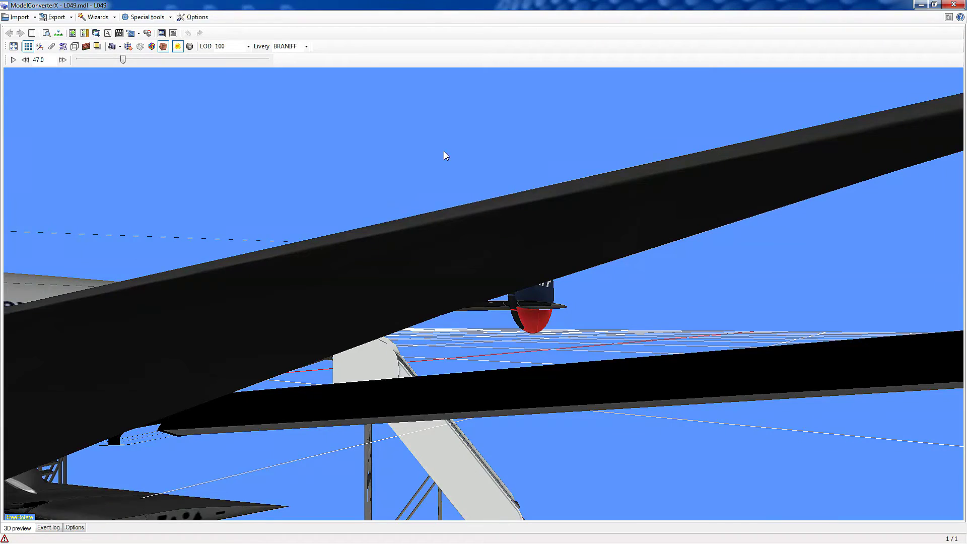
Return to ModelConverterX, cycle the livery from BOAC to BRANIFF, and examine the boarding stairs beside the rear door.
click(306, 47)
click(297, 54)
scroll(306, 51, up, 1)
click(305, 46)
click(290, 66)
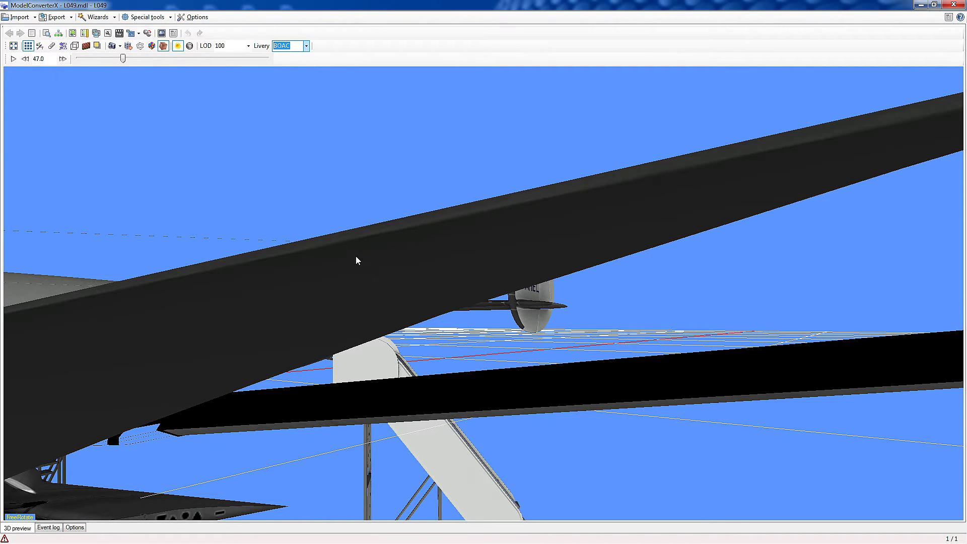
scroll(356, 259, down, 5)
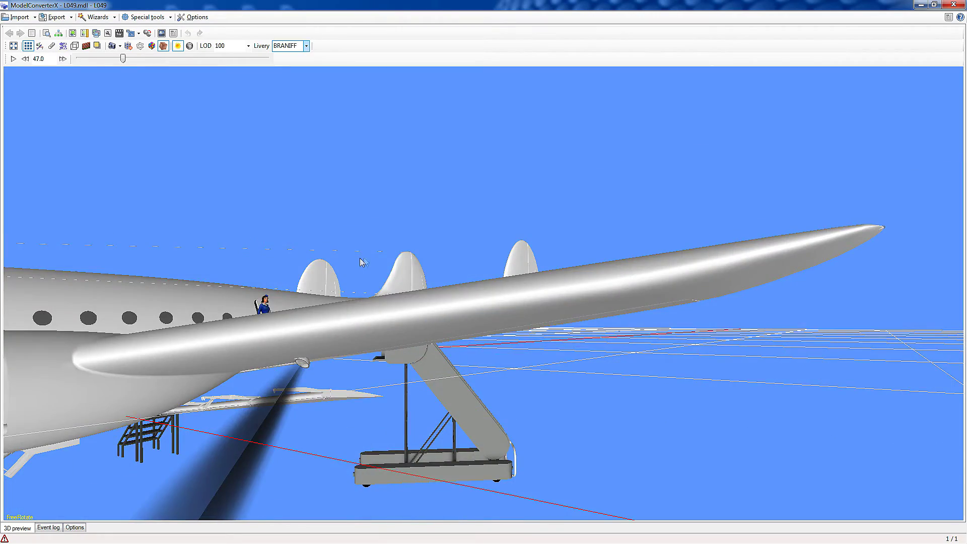
mouse_move(356, 433)
mouse_down()
mouse_move(347, 403)
mouse_move(343, 428)
mouse_up()
scroll(341, 424, up, 5)
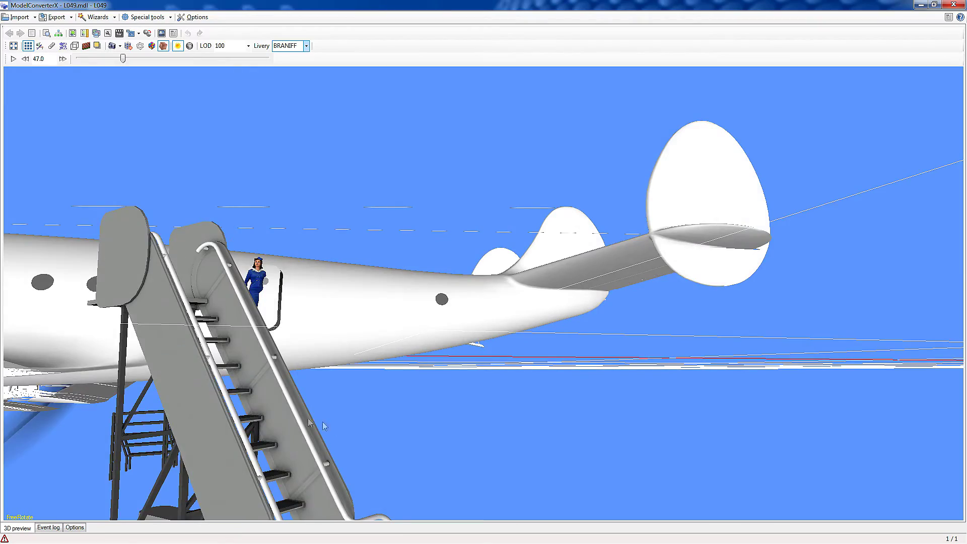
drag(307, 421, 221, 446)
drag(258, 366, 393, 301)
Reload the stairs texture by selecting the BOAC livery and BRANIFF again, and inspect the darkened boarding stairs.
click(306, 46)
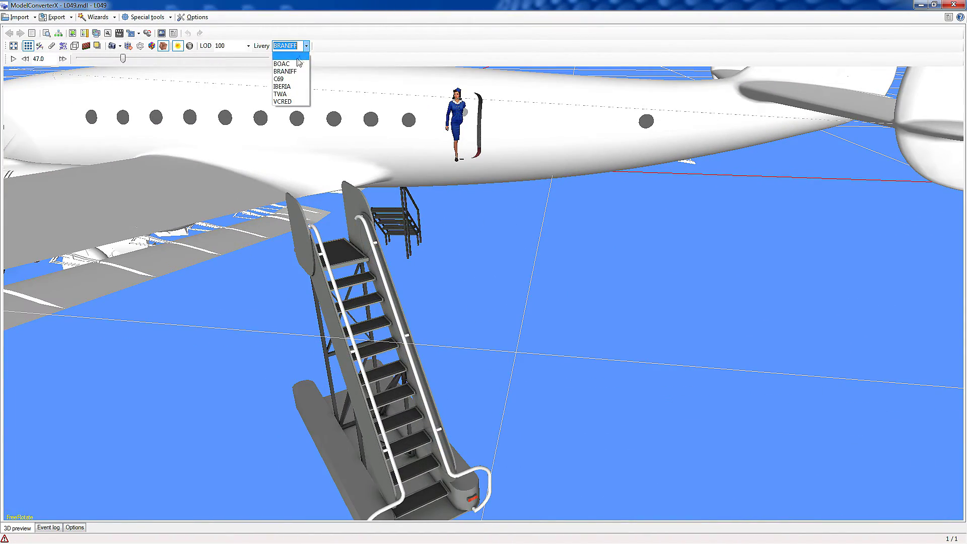
click(301, 57)
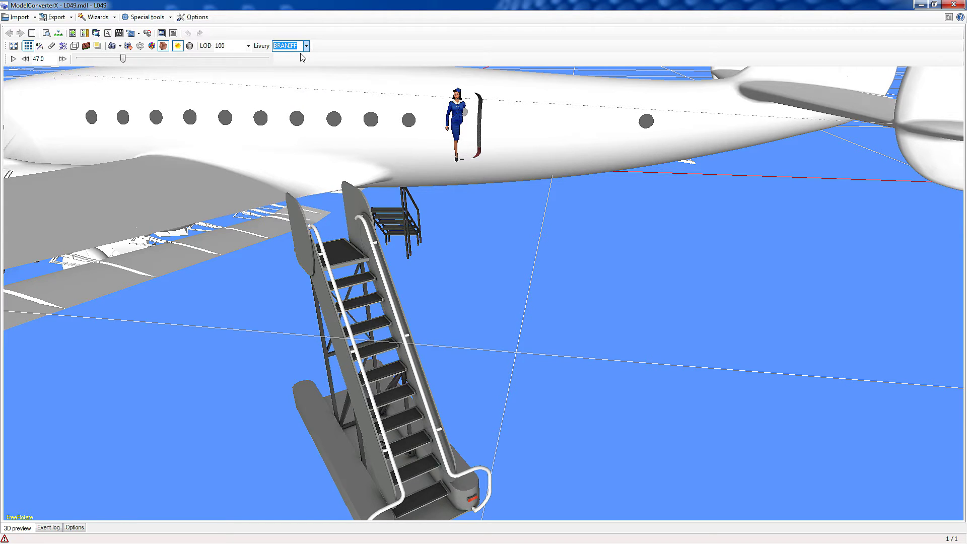
key(Up)
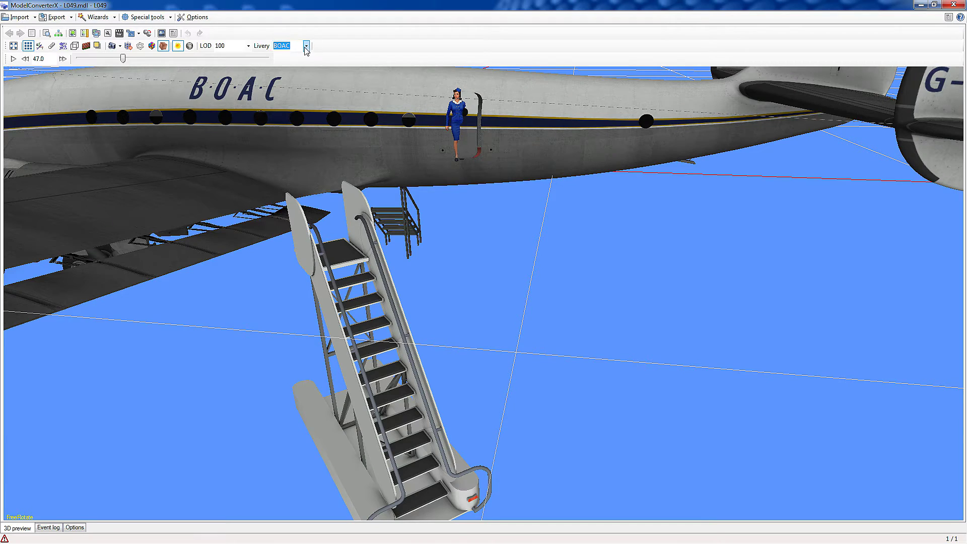
click(306, 46)
click(301, 63)
key(Down)
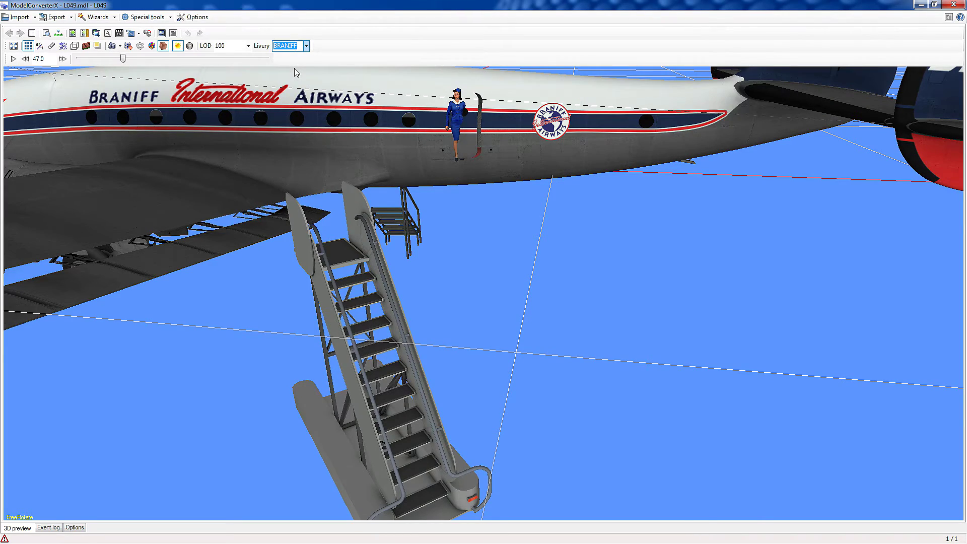
drag(356, 228, 394, 453)
mouse_move(378, 448)
mouse_down()
mouse_move(419, 442)
mouse_move(389, 440)
mouse_up()
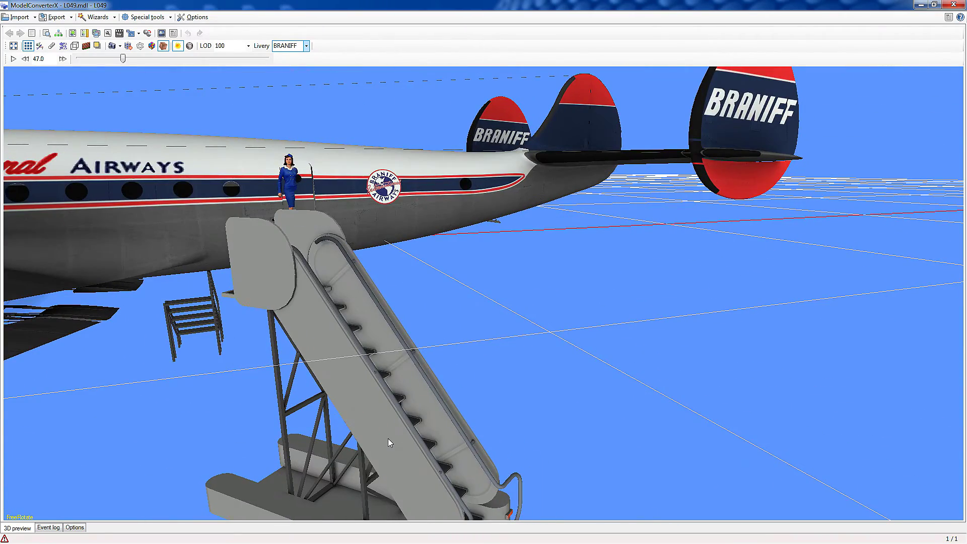
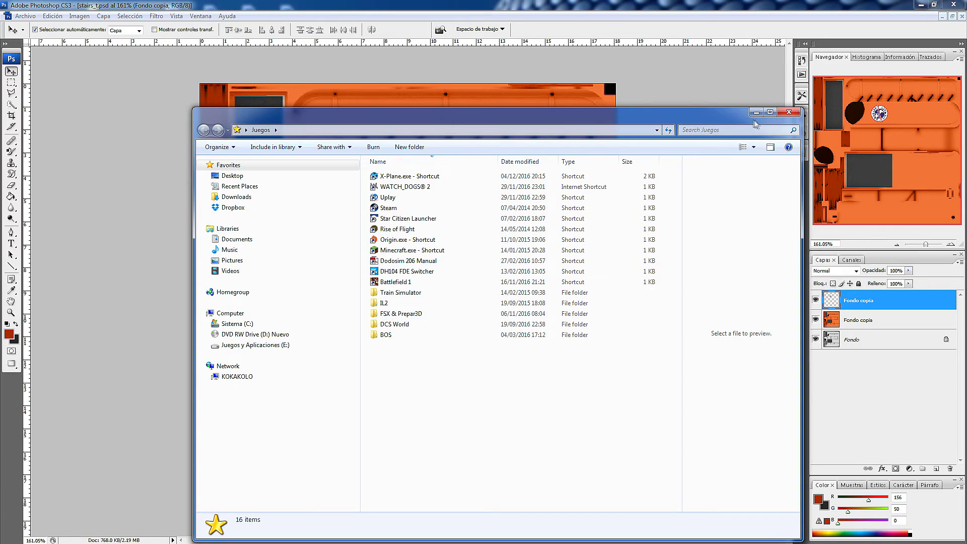
click(787, 114)
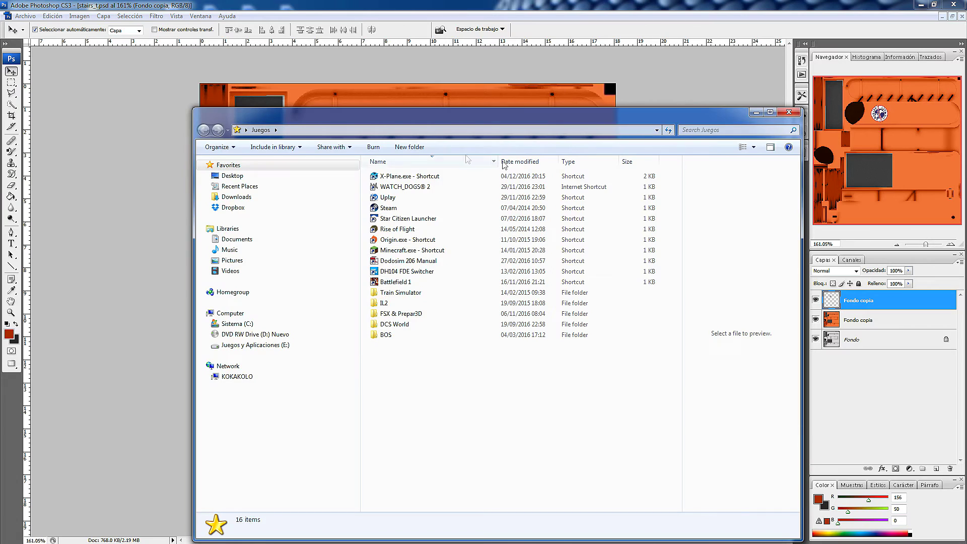
click(397, 177)
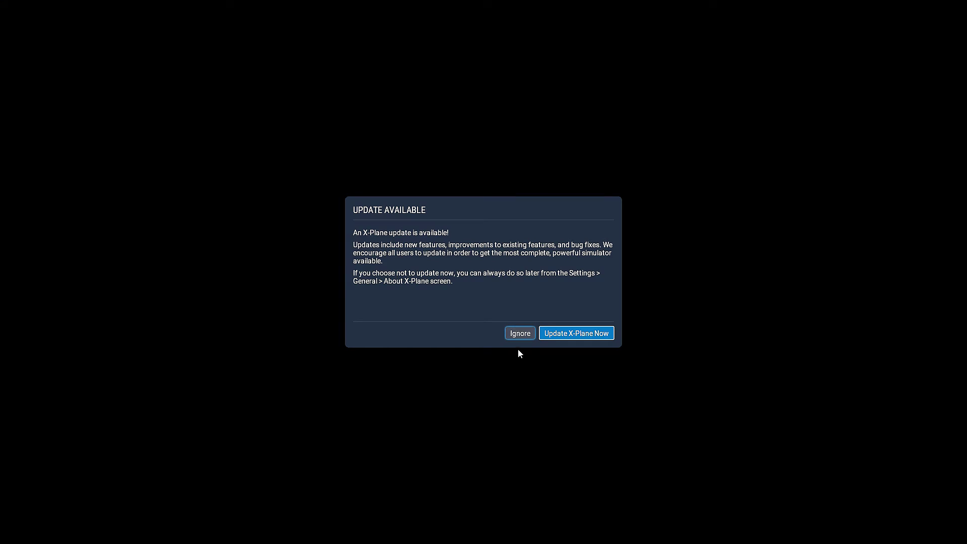
click(572, 333)
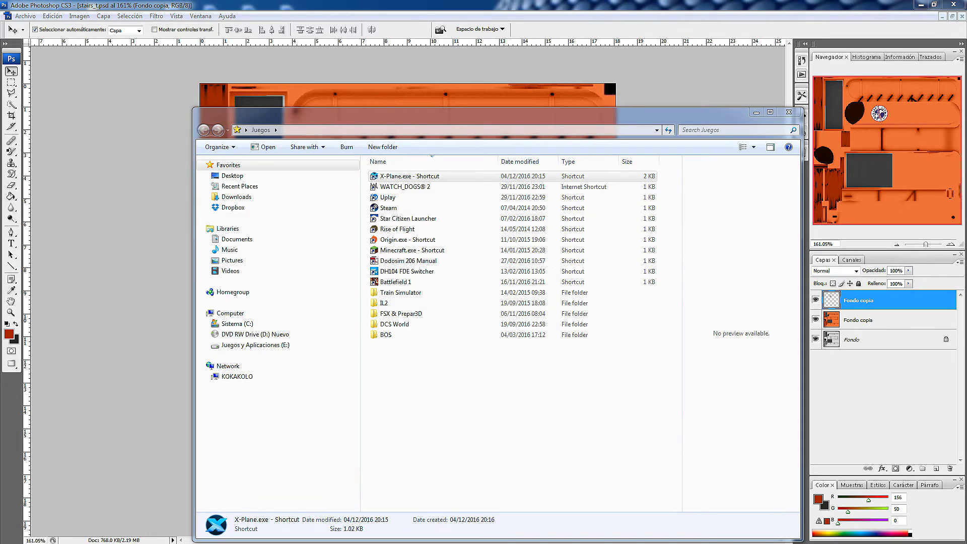
click(411, 181)
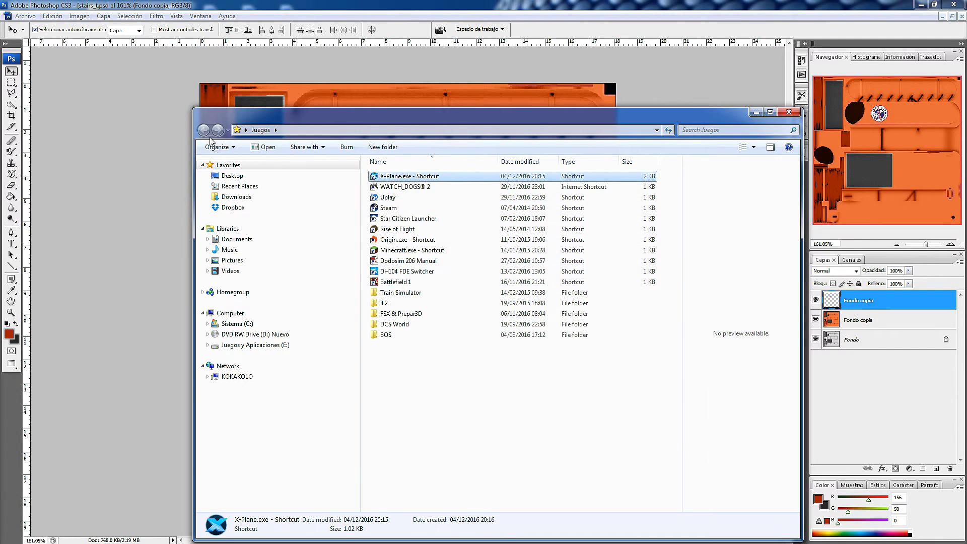
click(789, 111)
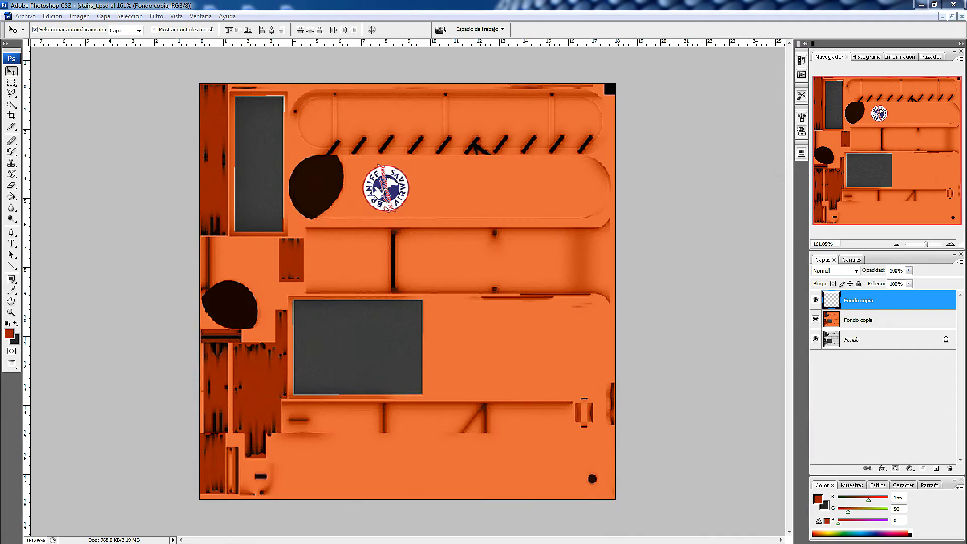
Launch ModelConverterX.exe from the ModelConverterX_130 folder, close the folder window, and maximize the program.
key(alt+Tab)
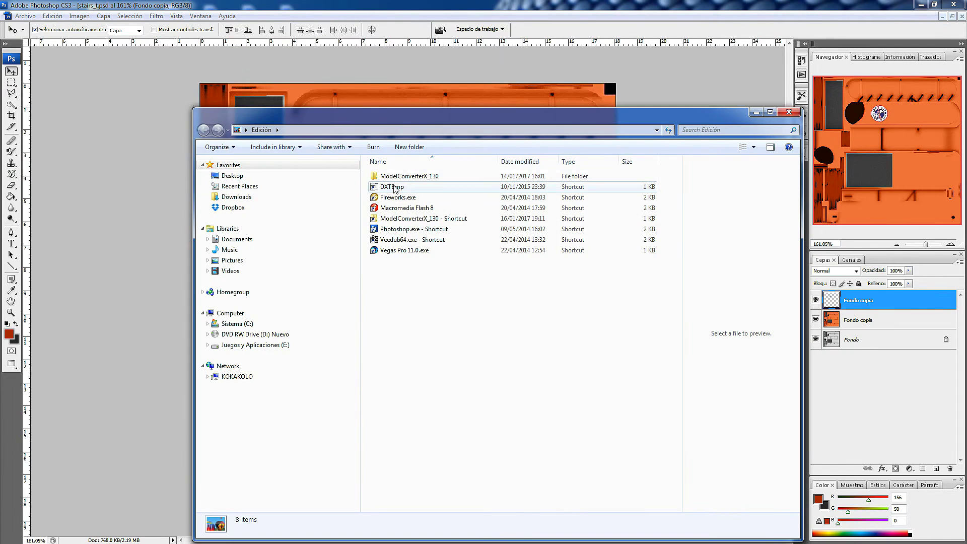
double_click(397, 176)
double_click(408, 282)
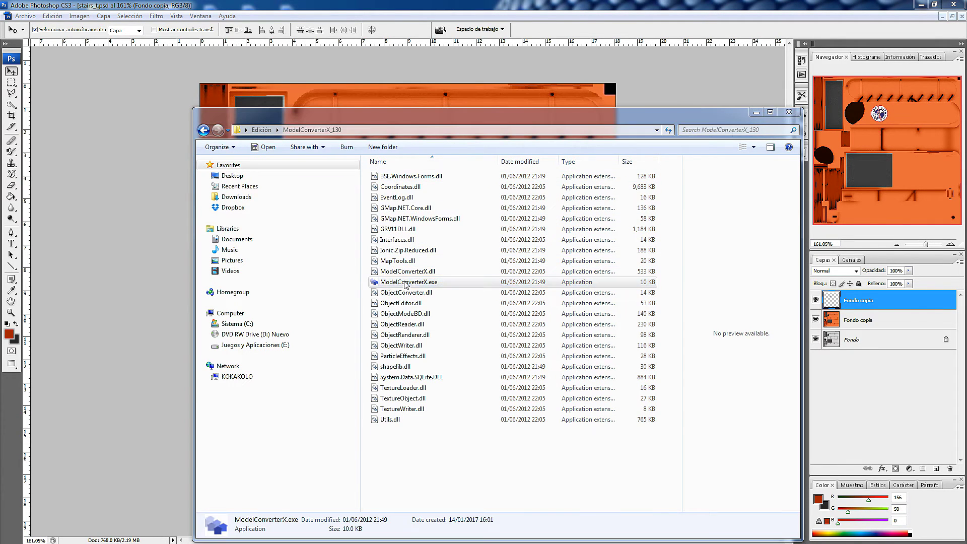
click(509, 286)
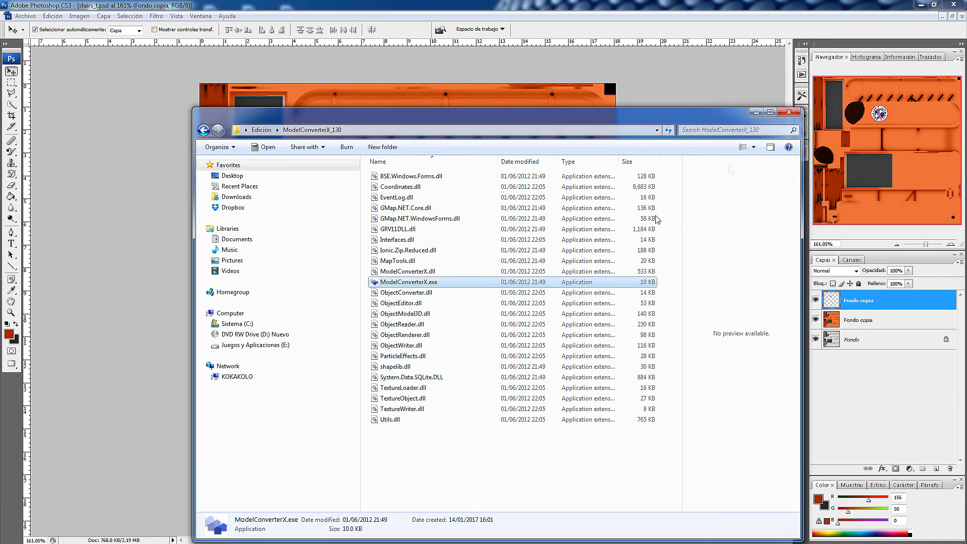
click(788, 111)
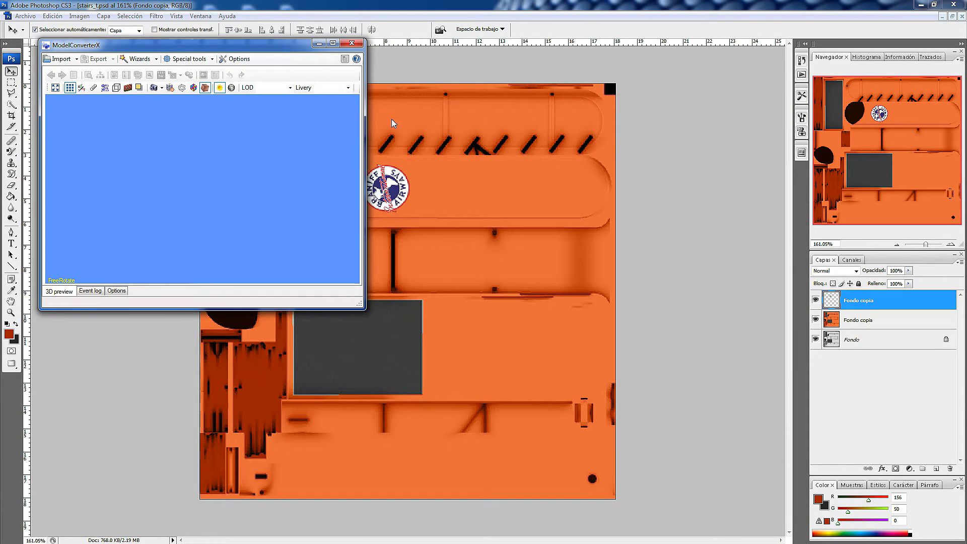
click(333, 43)
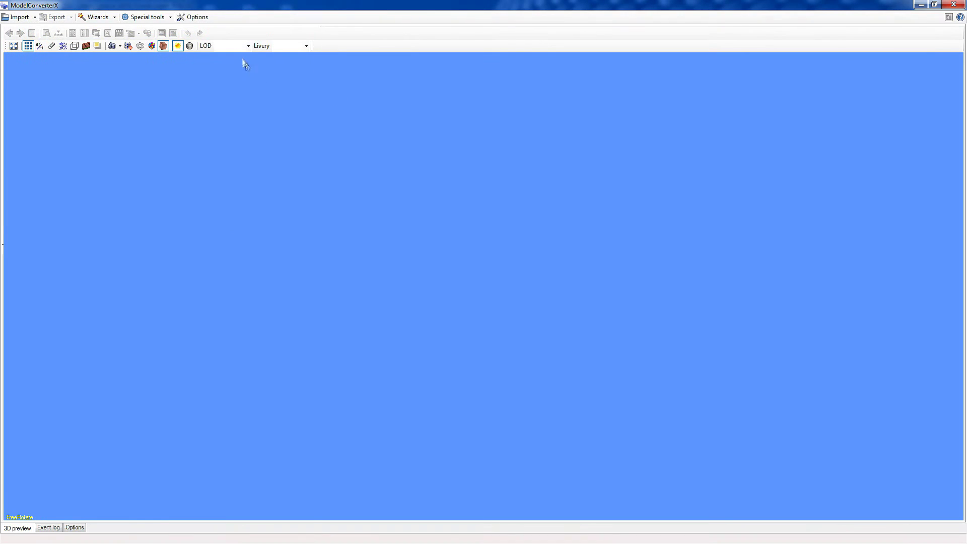
Import L049.mdl from the WoS_L049 model folder and display it with the BRANIFF livery to check the repainted orange stairs.
click(16, 18)
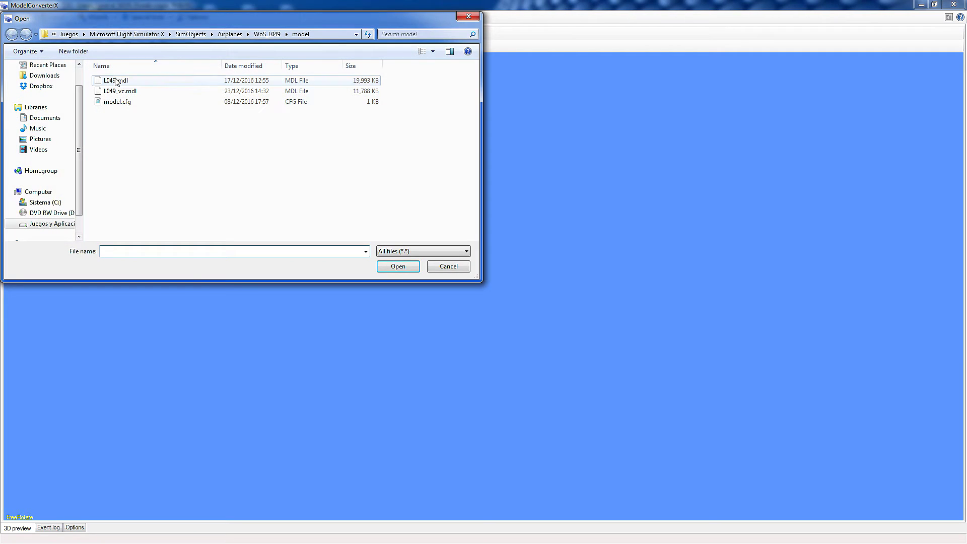
double_click(126, 80)
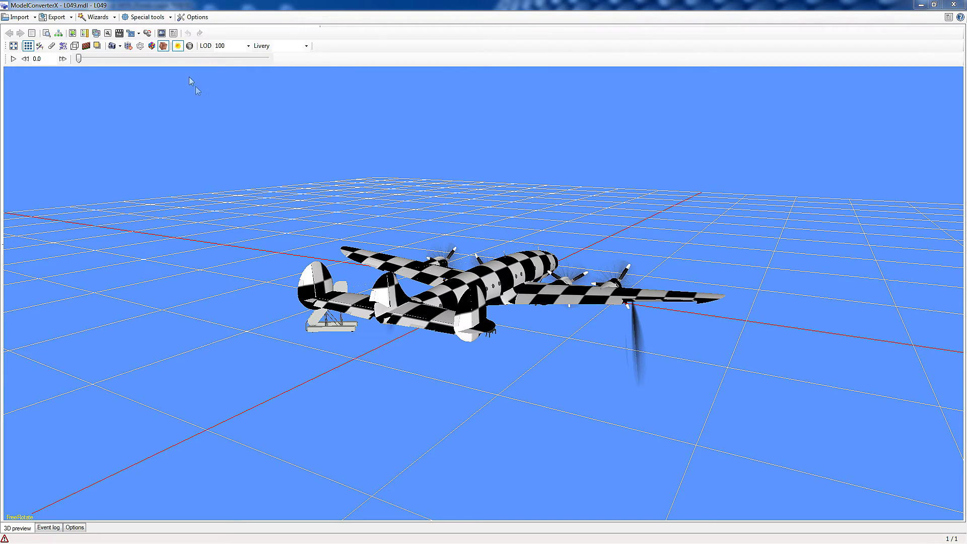
click(306, 46)
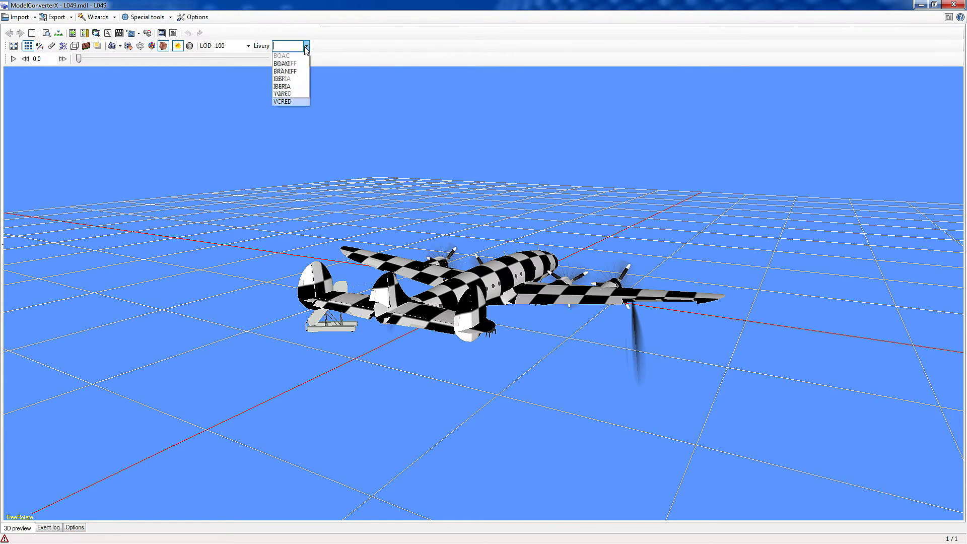
click(300, 71)
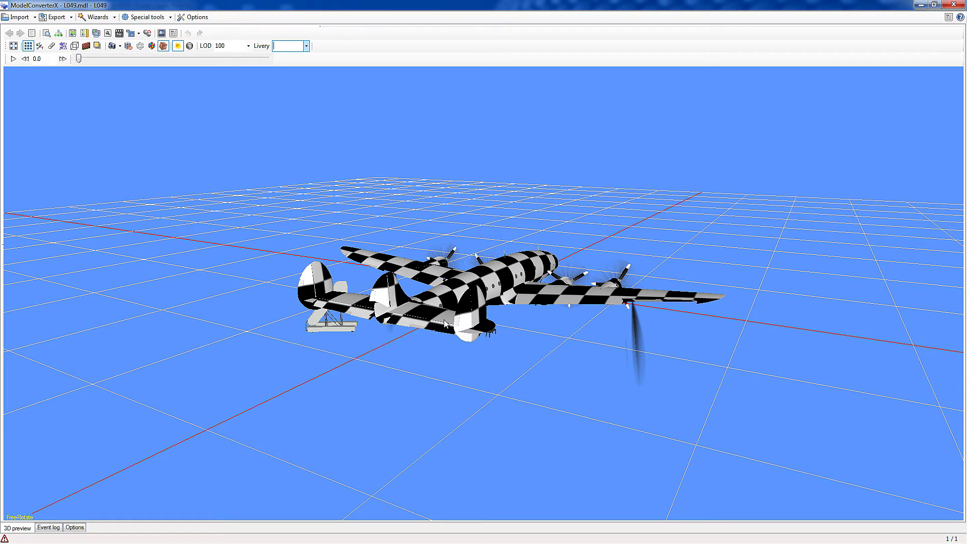
drag(324, 291, 576, 339)
scroll(575, 339, up, 5)
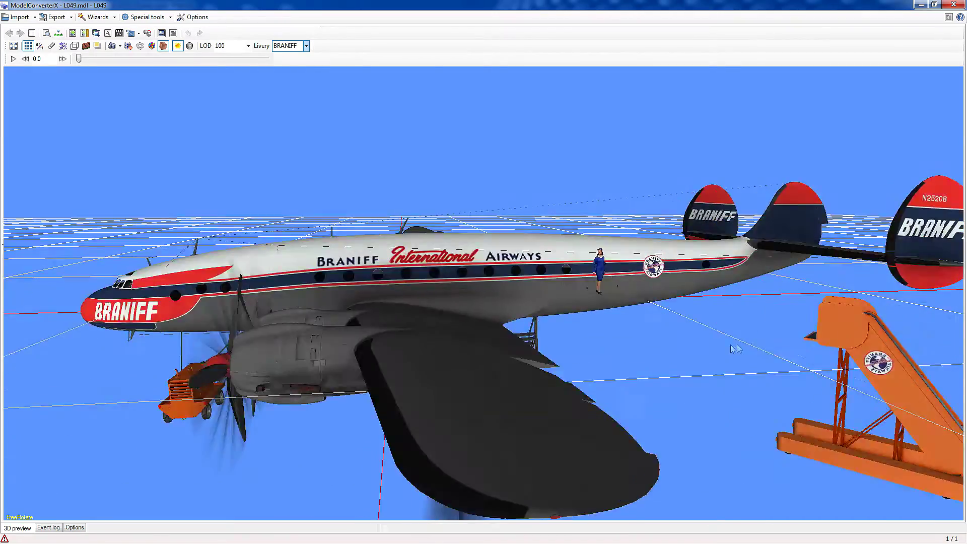
scroll(761, 349, down, 3)
scroll(754, 342, up, 4)
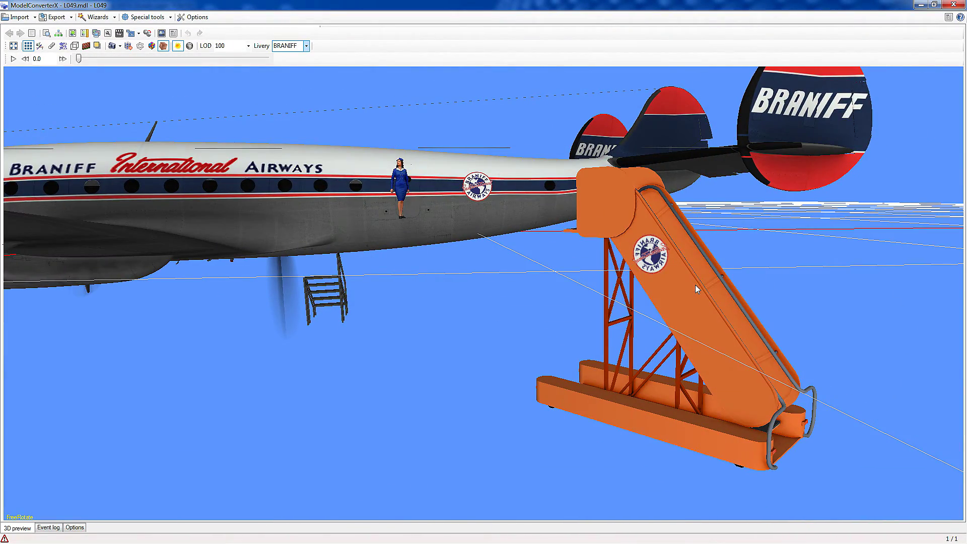
Examine the orange boarding stairs and their Braniff logo from several angles, including a wider view of the aircraft.
scroll(689, 285, down, 2)
scroll(685, 285, up, 2)
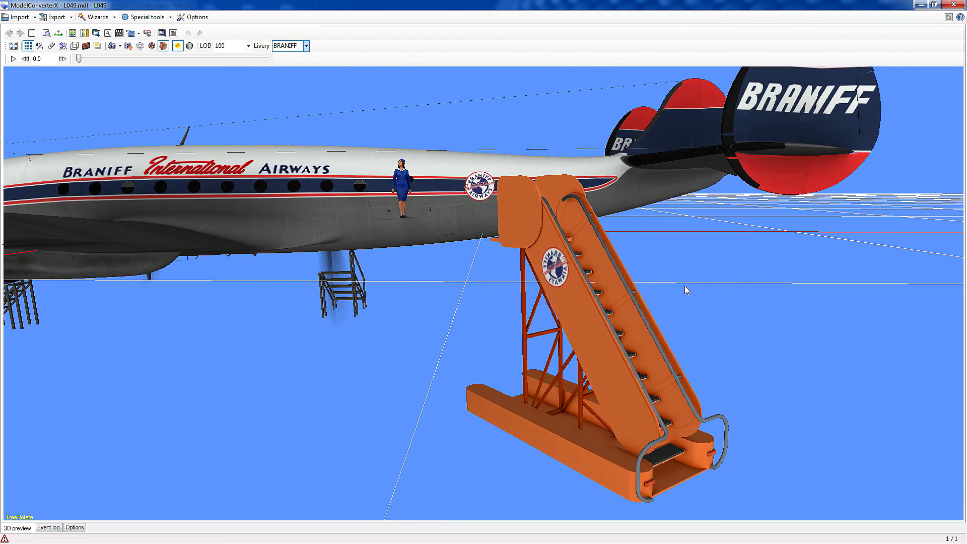
mouse_move(684, 286)
mouse_down()
mouse_move(634, 286)
mouse_move(692, 280)
mouse_up()
scroll(692, 280, up, 3)
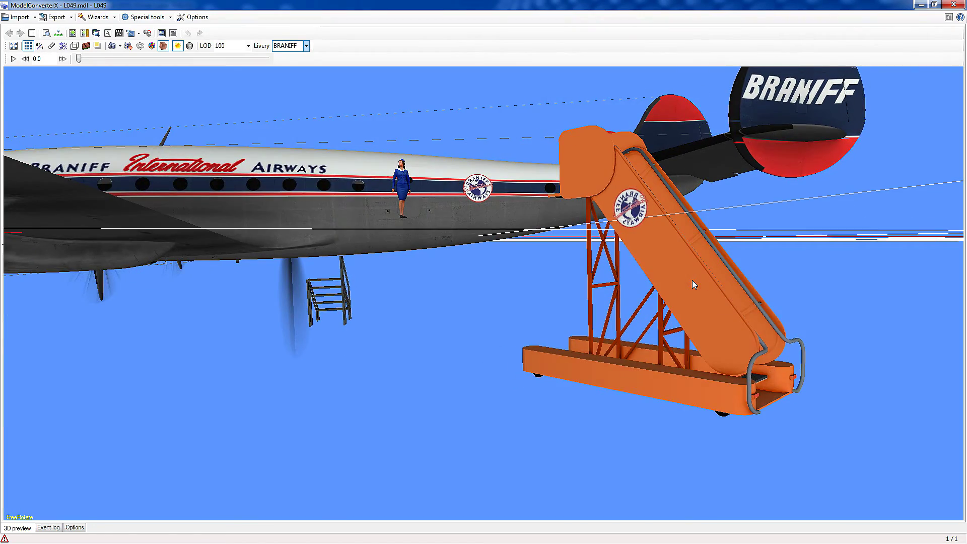
drag(692, 289, 682, 288)
scroll(687, 287, down, 2)
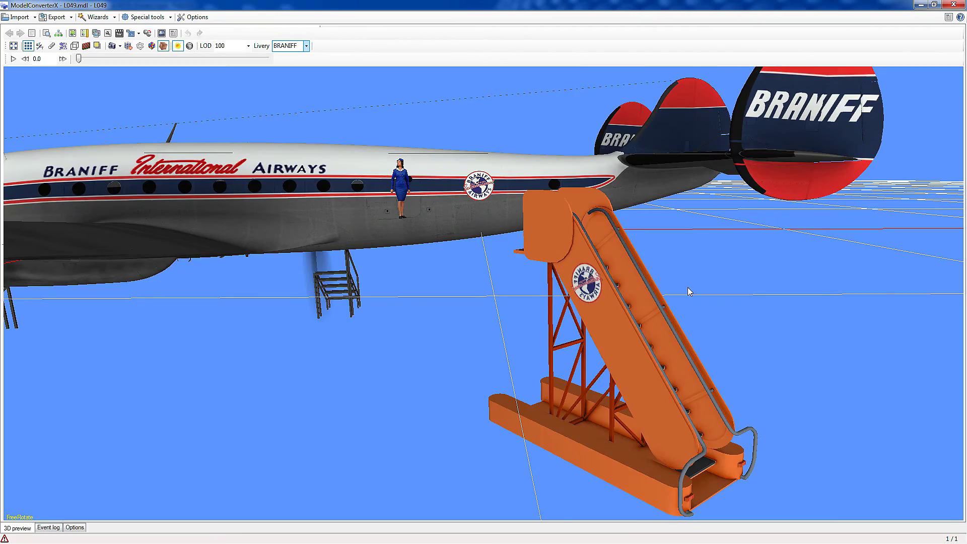
scroll(510, 353, down, 3)
mouse_move(336, 371)
mouse_down()
mouse_move(371, 371)
mouse_move(355, 374)
mouse_up()
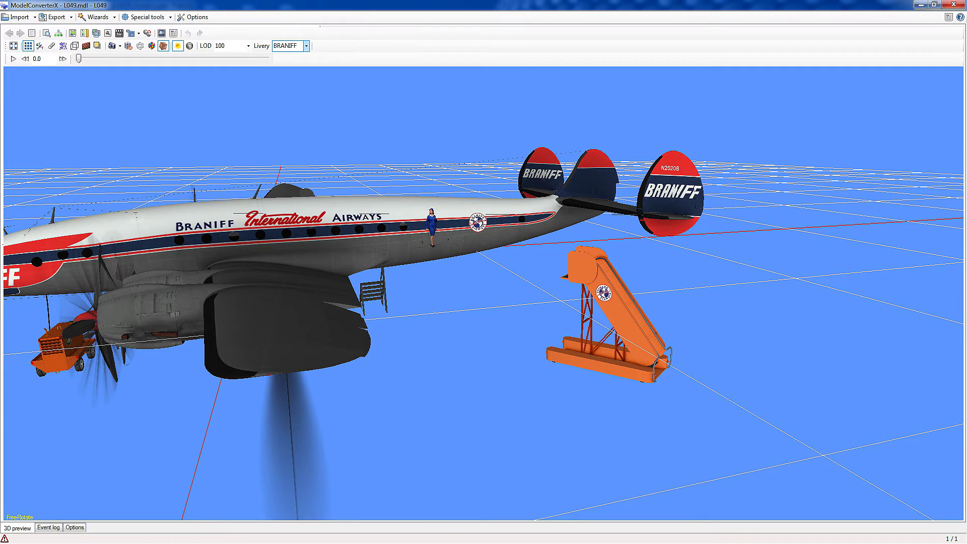
Compare the Braniff logo on the stairs model with its placement in the stairs_t.psd texture in Photoshop.
key(alt+Tab)
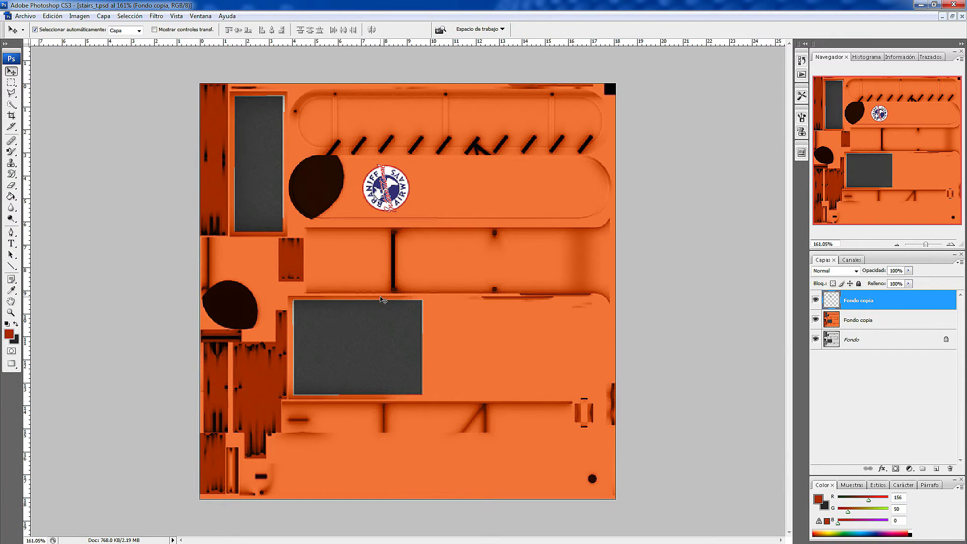
drag(408, 10, 964, 139)
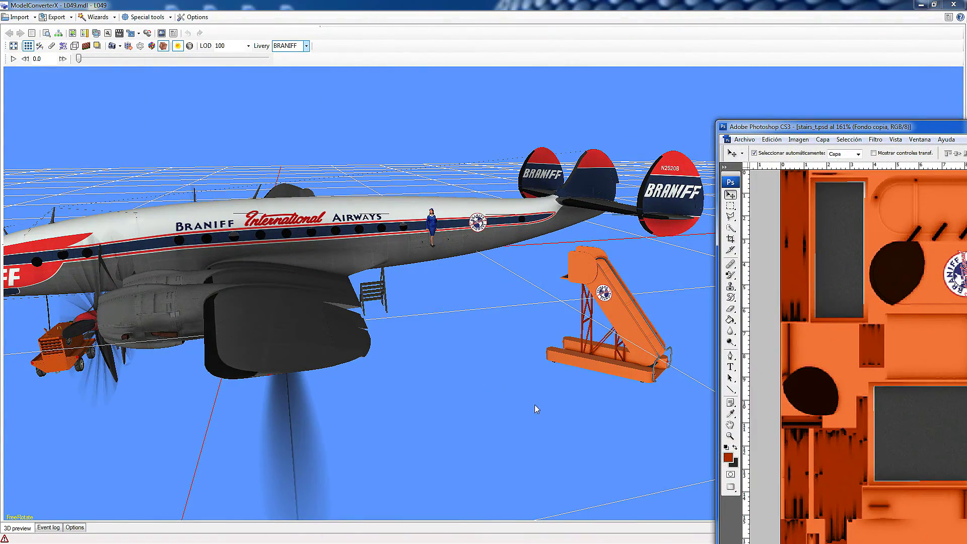
click(602, 301)
scroll(602, 301, up, 5)
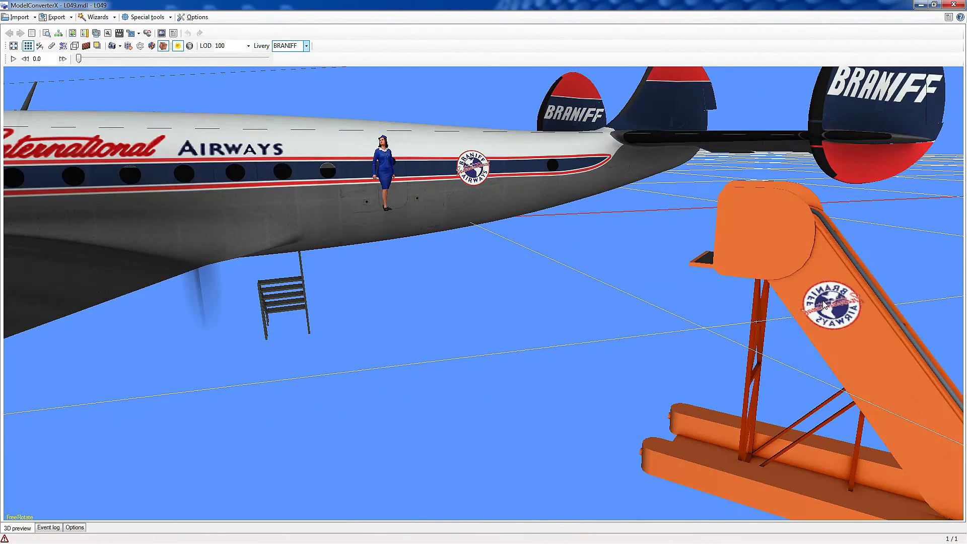
drag(805, 320, 742, 332)
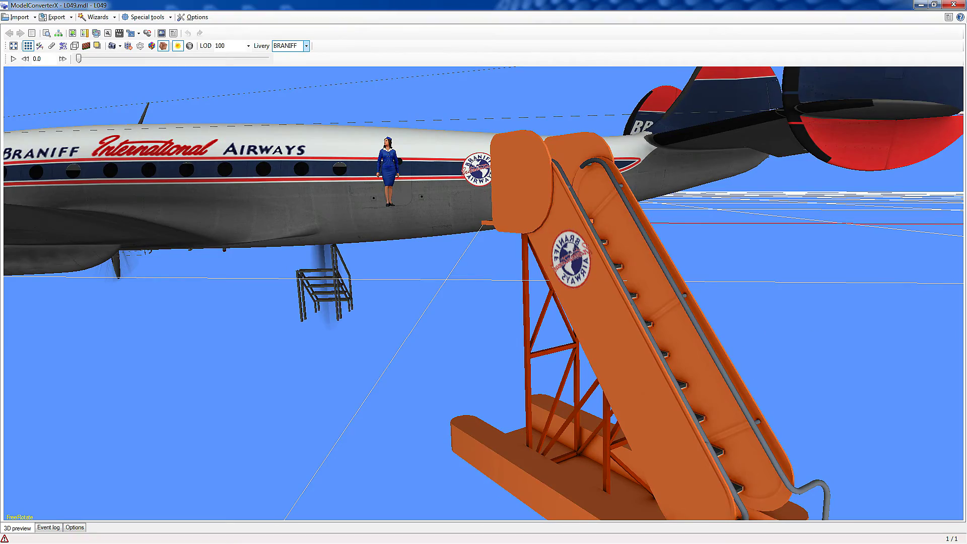
mouse_move(966, 130)
mouse_down()
mouse_move(784, 125)
mouse_move(674, 75)
mouse_move(966, 134)
mouse_up()
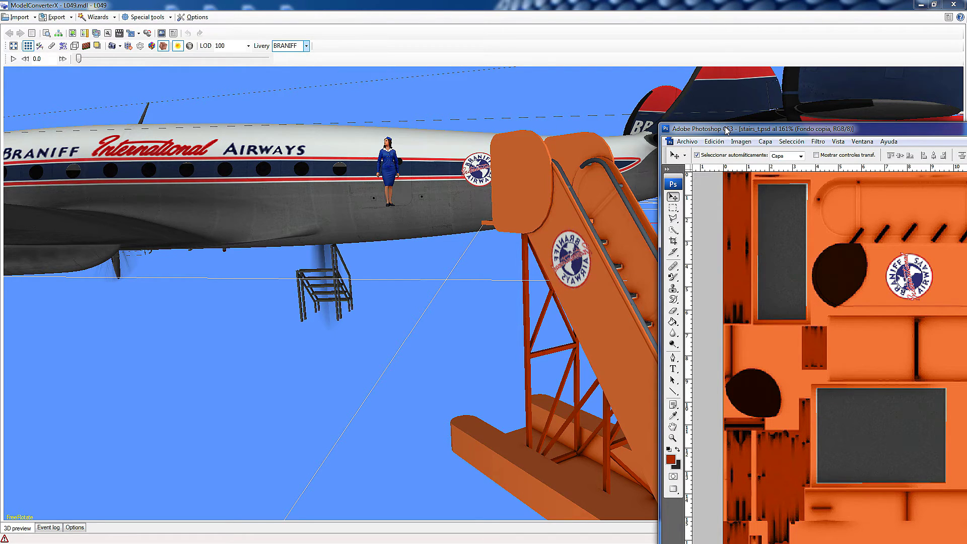
drag(726, 131, 298, 80)
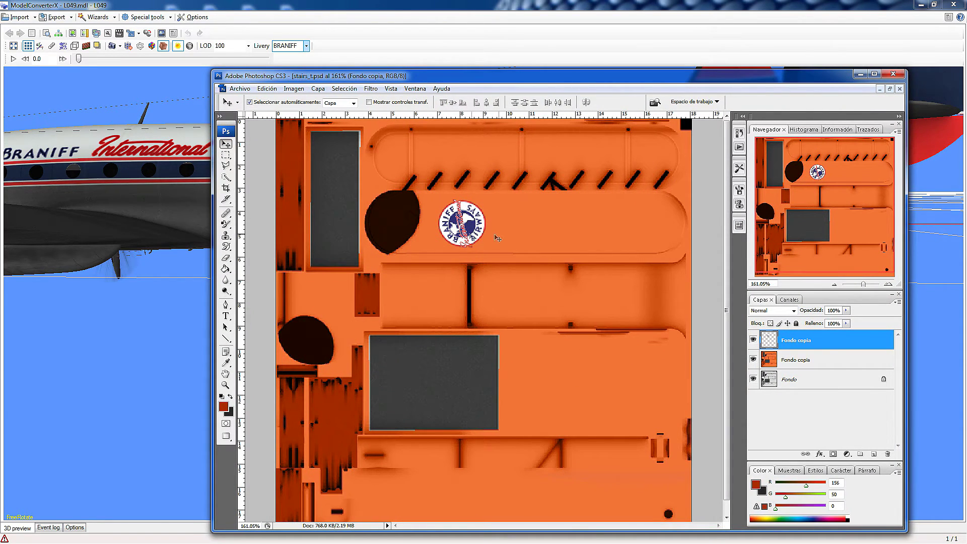
Maximize Photoshop and move the Braniff logo down onto the orange panel beside the lower dark grey rectangle.
click(874, 74)
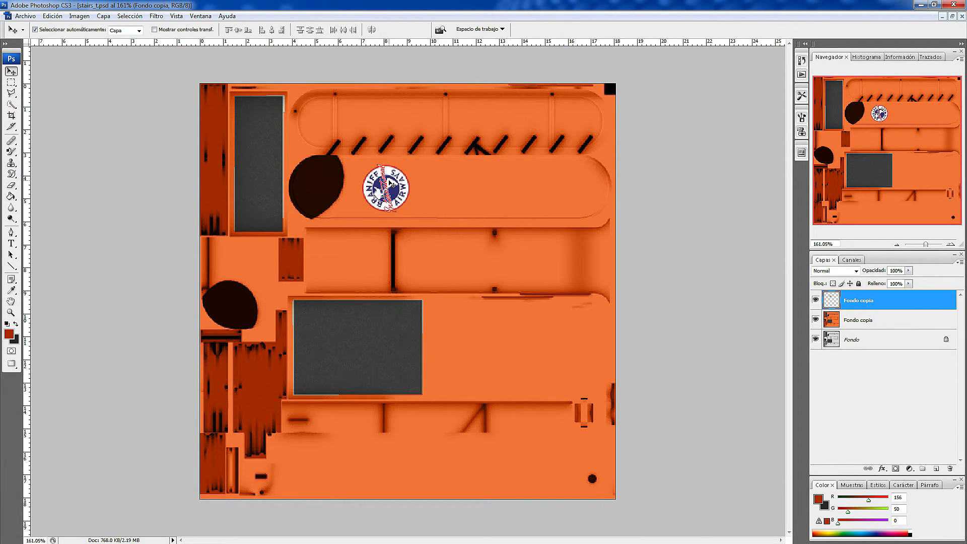
click(833, 318)
click(844, 303)
drag(392, 188, 475, 348)
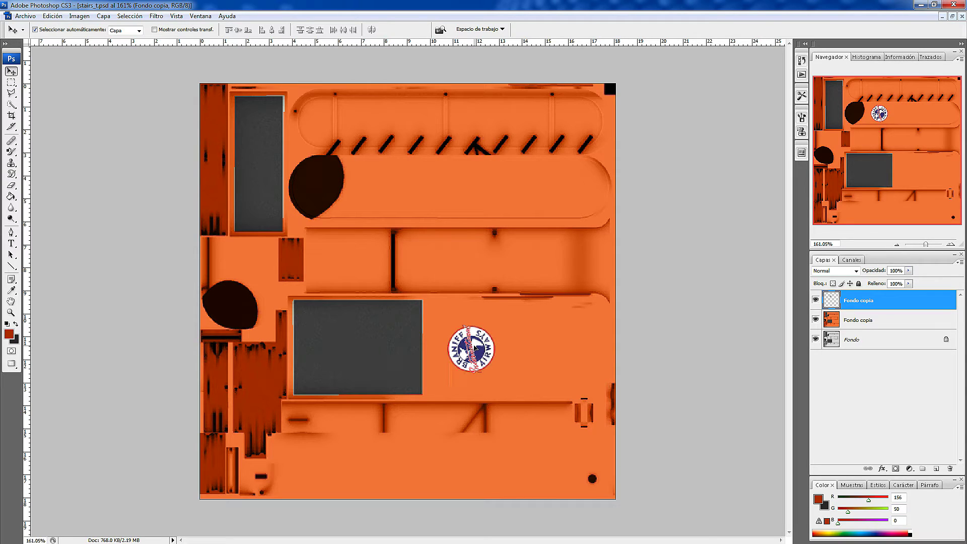
click(26, 15)
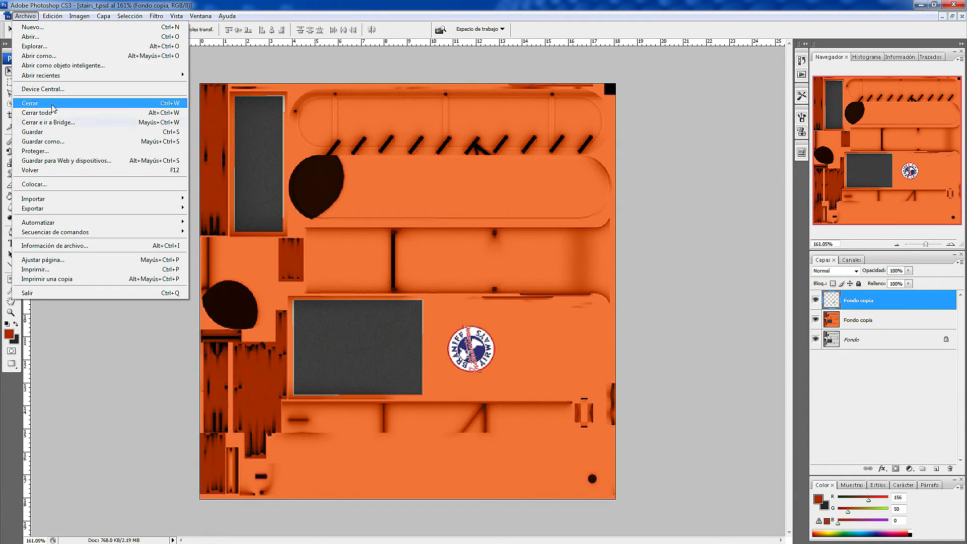
click(45, 141)
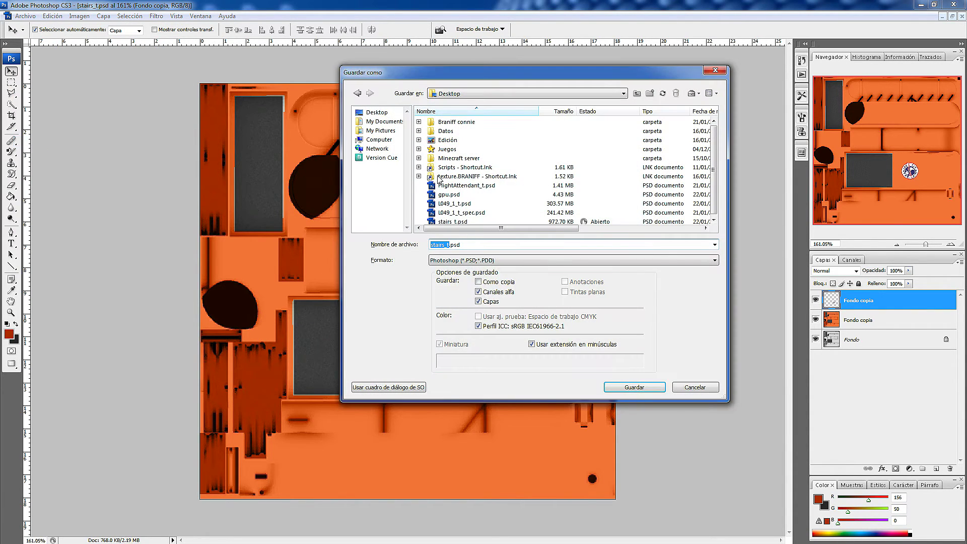
click(437, 177)
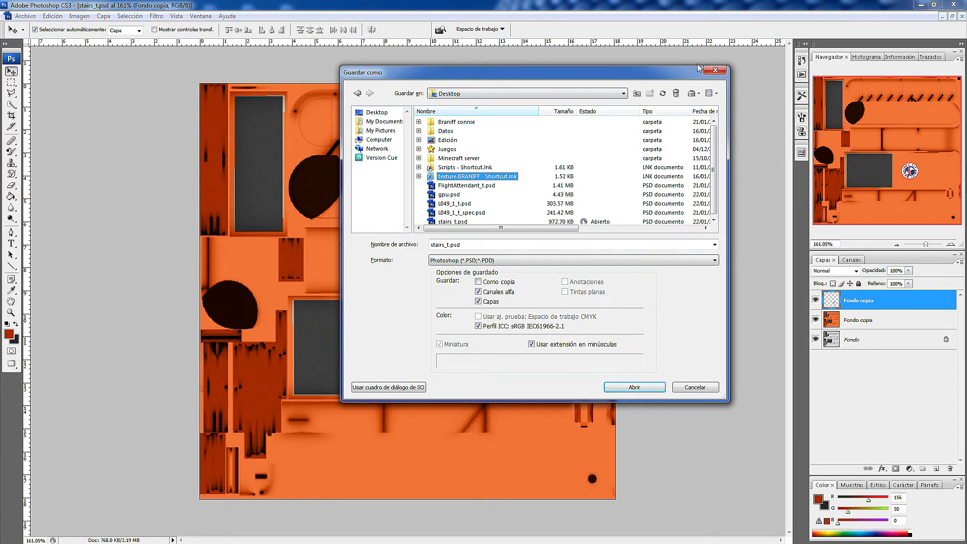
click(715, 69)
right_click(876, 309)
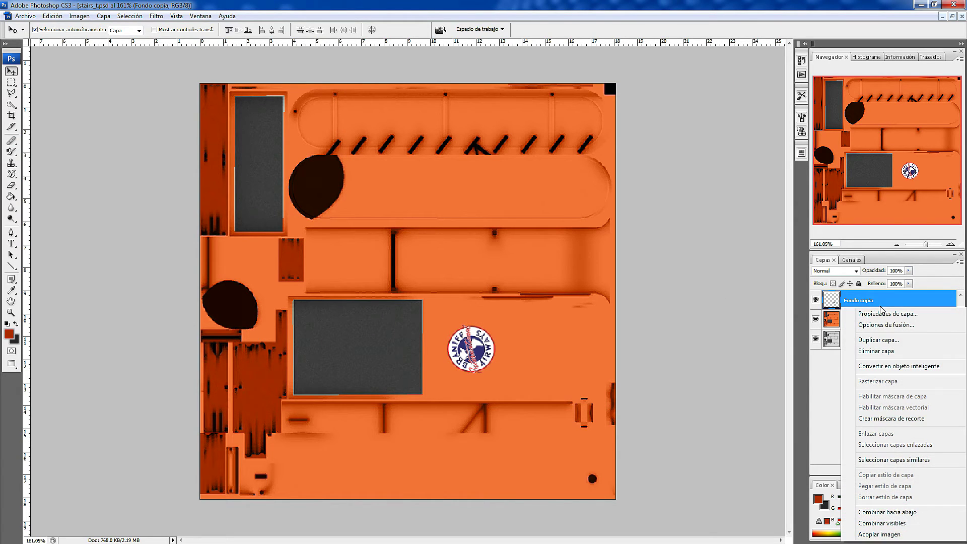
click(827, 420)
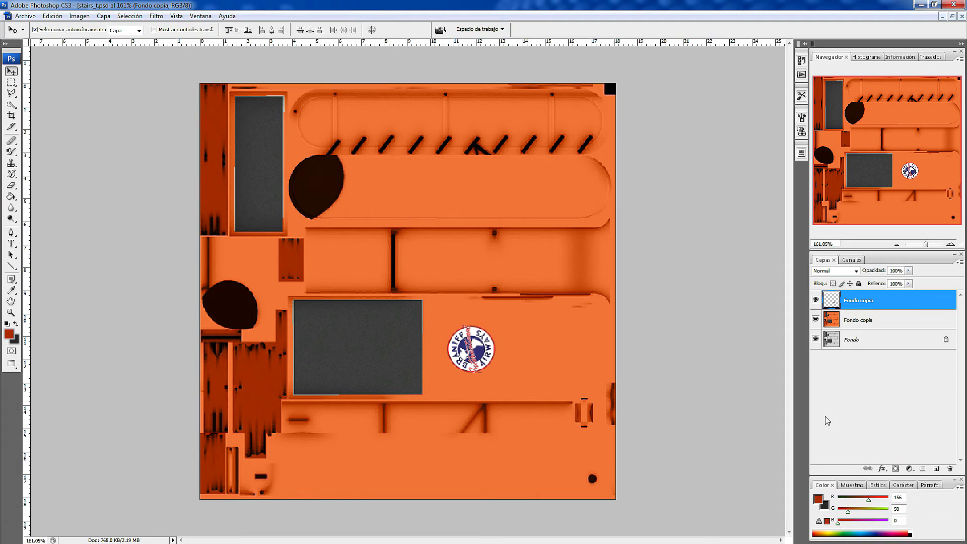
Duplicate the Braniff logo layer and place the copy to the right of the original on the same panel.
right_click(865, 303)
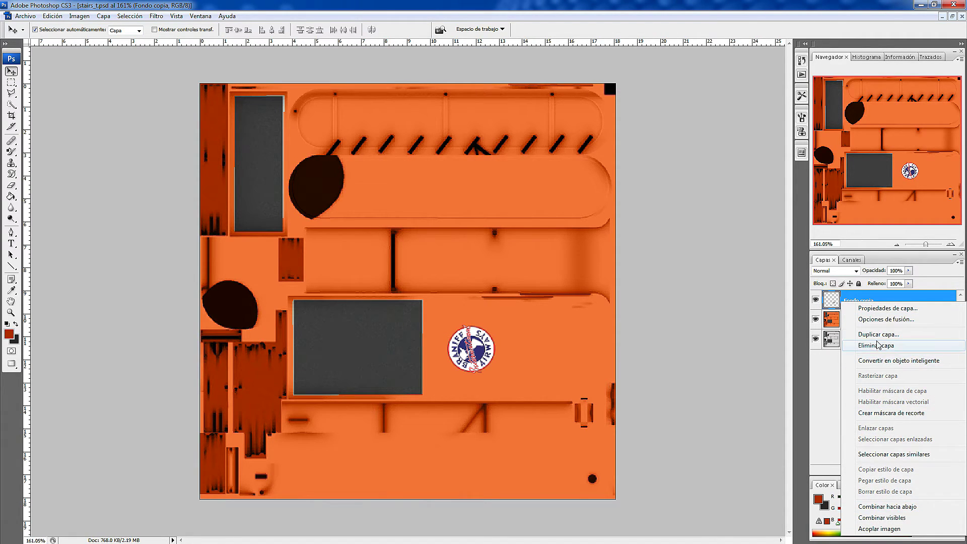
click(877, 334)
click(628, 182)
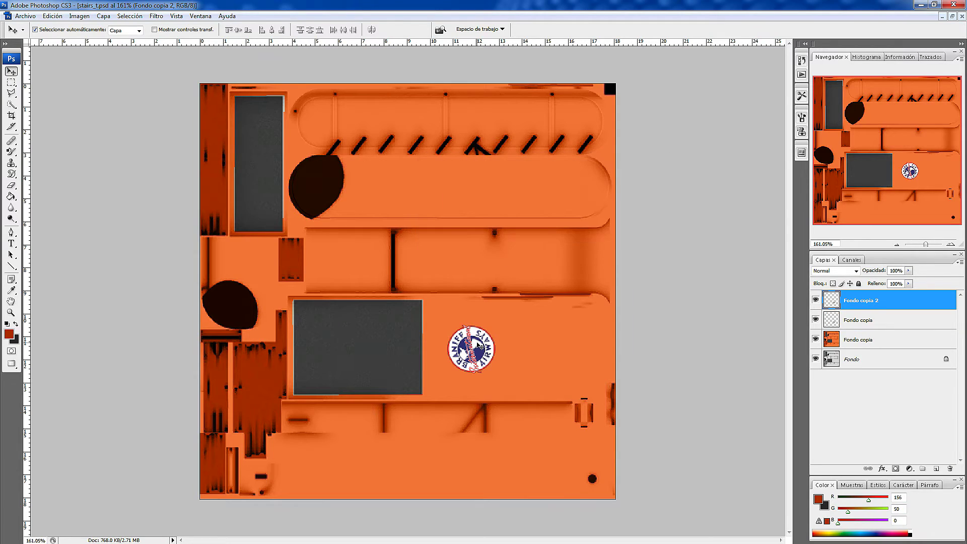
drag(478, 349, 549, 350)
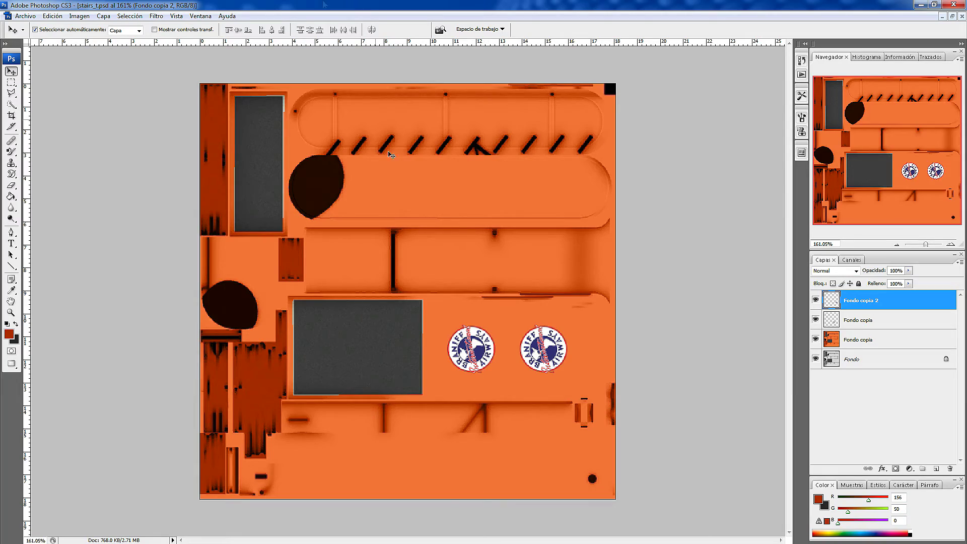
Open stairs_t.psd from the WoS_L049 texture.IBERIA folder in Photoshop as a reference for the logo placement.
drag(258, 4, 359, 80)
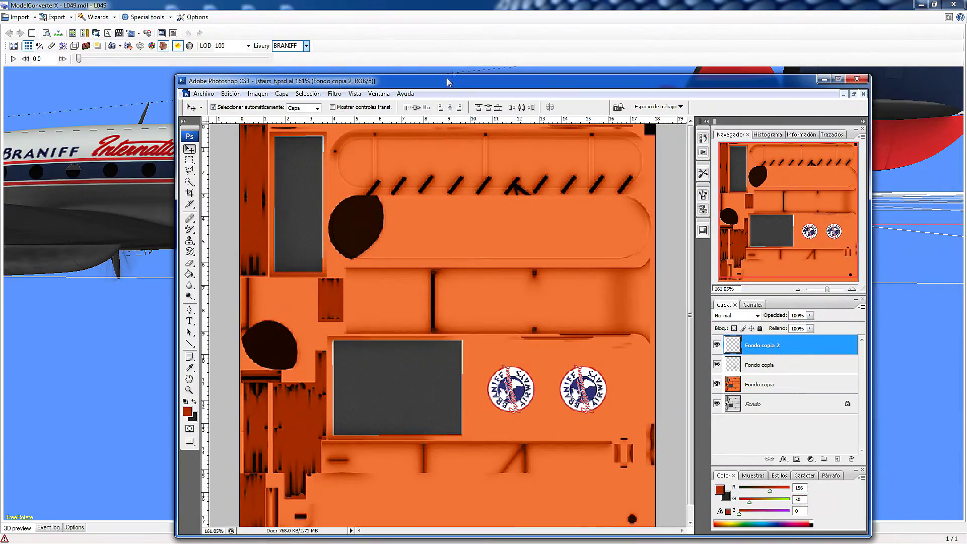
click(920, 5)
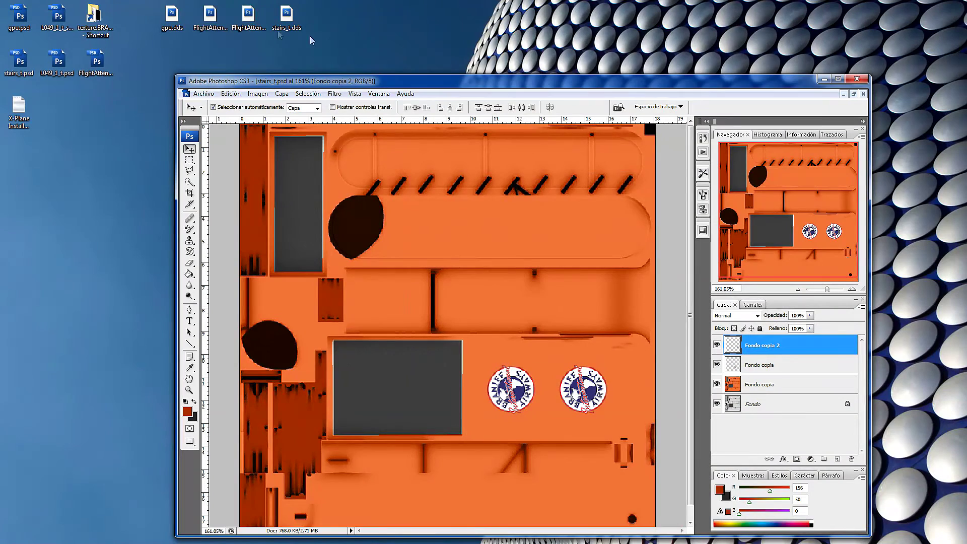
double_click(105, 34)
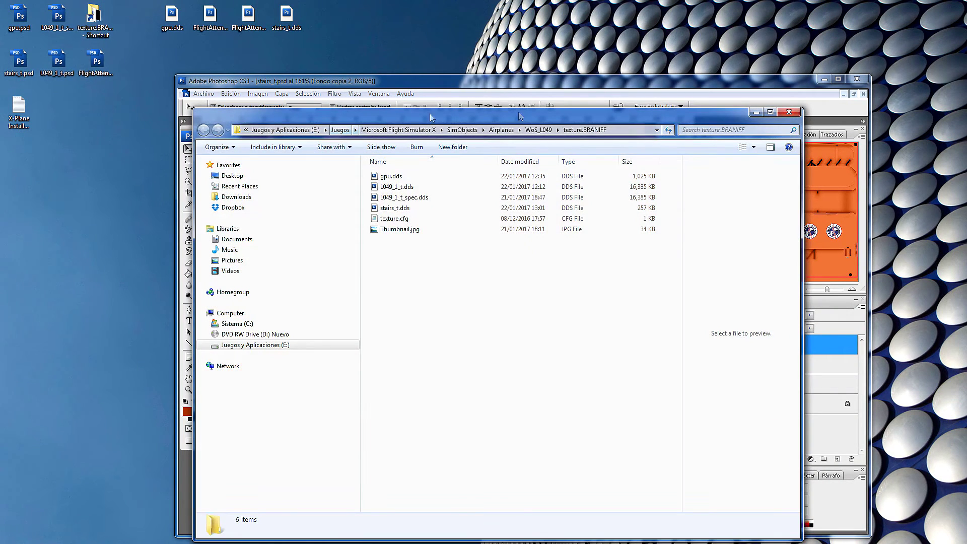
click(501, 130)
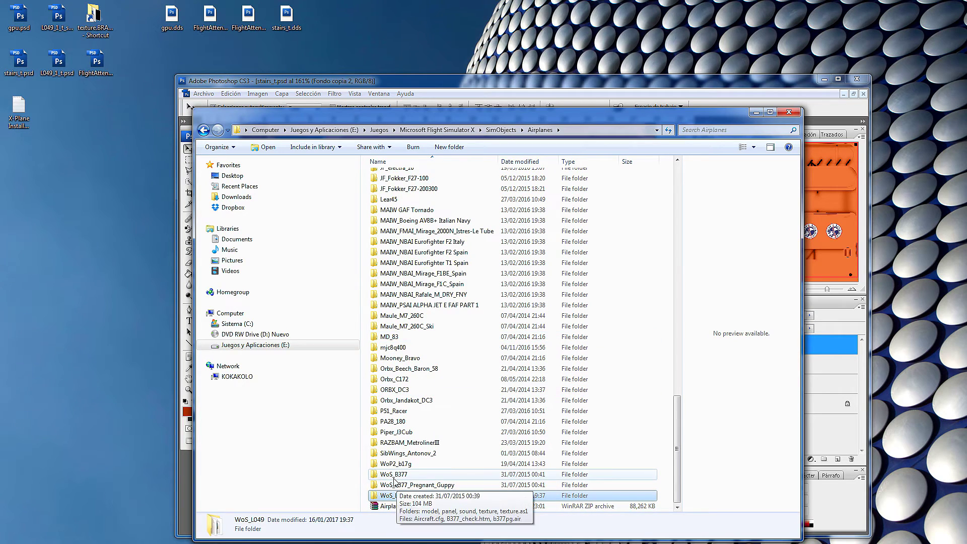
double_click(409, 497)
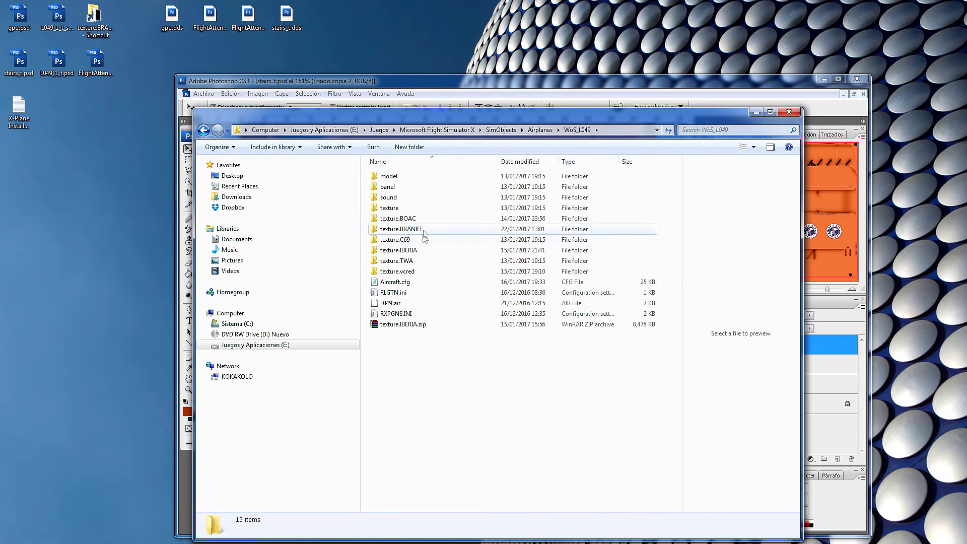
double_click(398, 250)
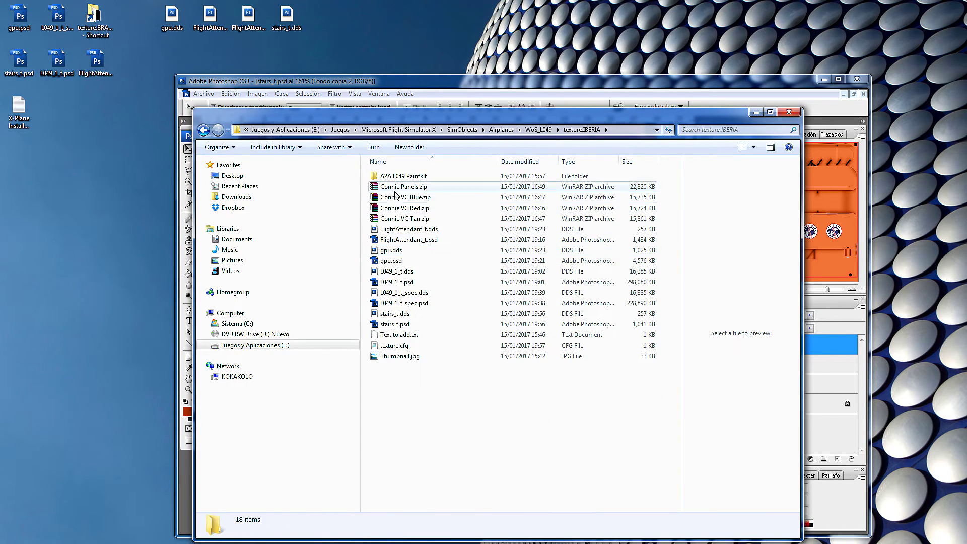
double_click(422, 324)
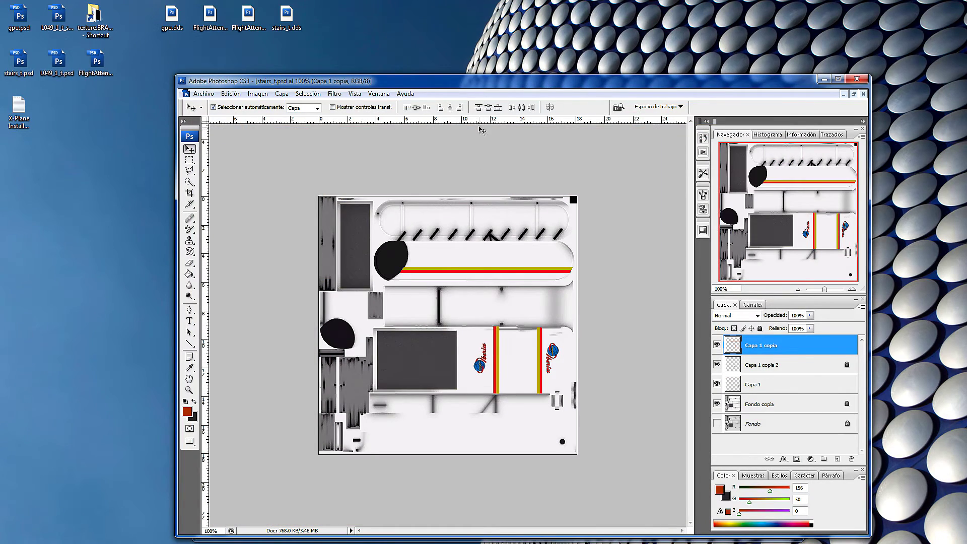
drag(491, 91, 395, 94)
click(741, 82)
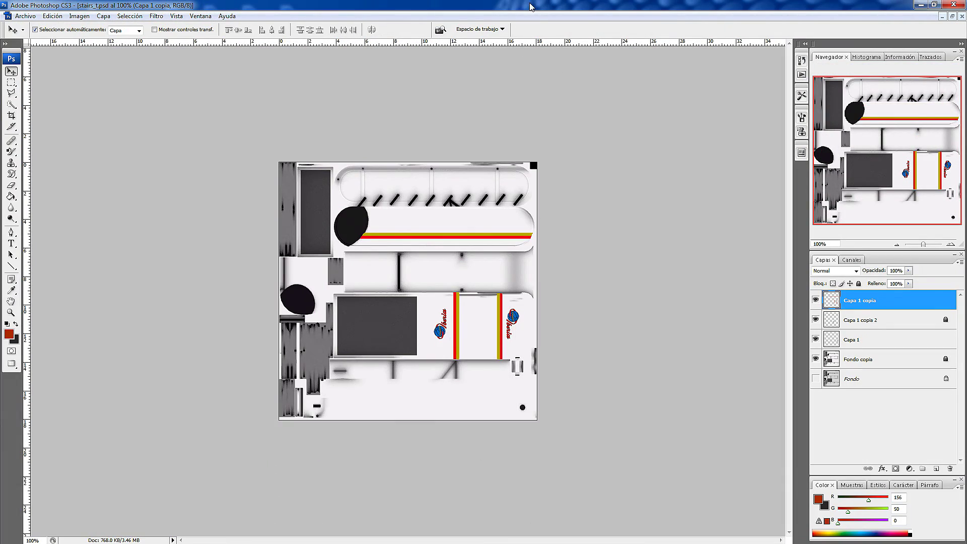
Set the Iberia and Braniff stairs textures side by side to compare them, and return to the Braniff texture.
drag(530, 6, 540, 68)
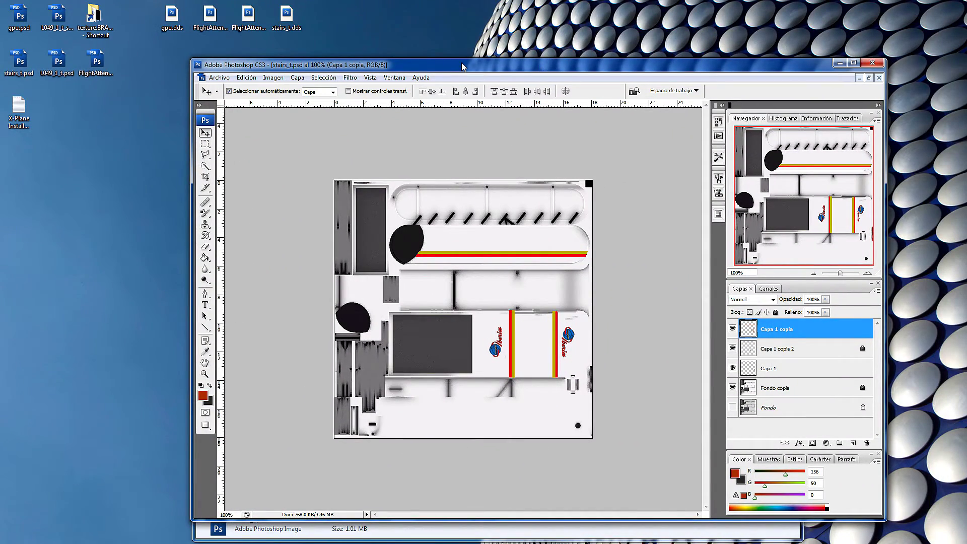
click(868, 78)
drag(441, 117, 706, 114)
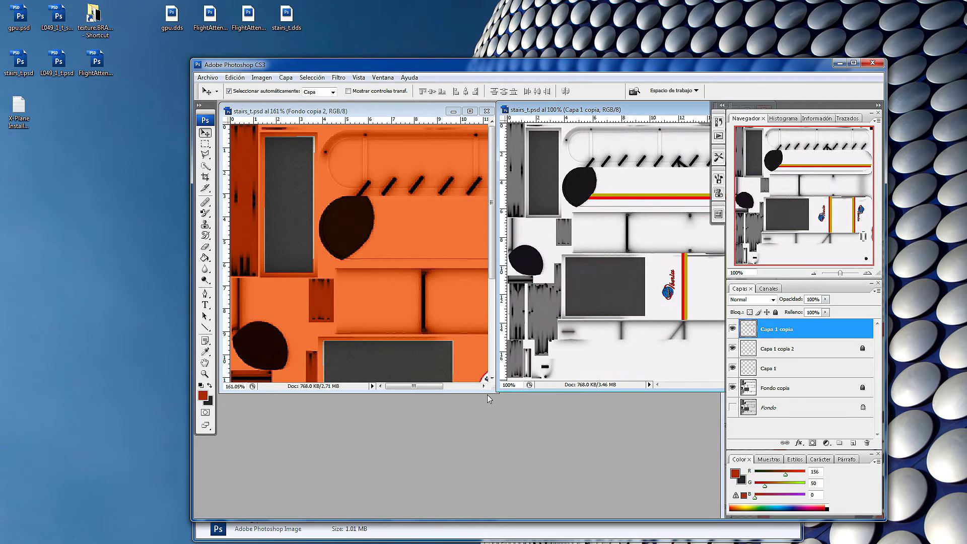
drag(487, 393, 596, 417)
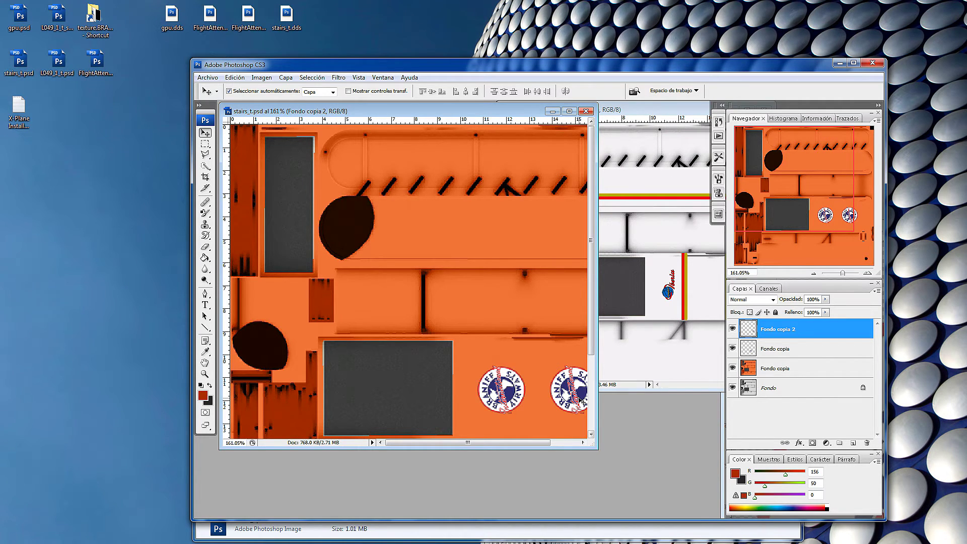
click(569, 111)
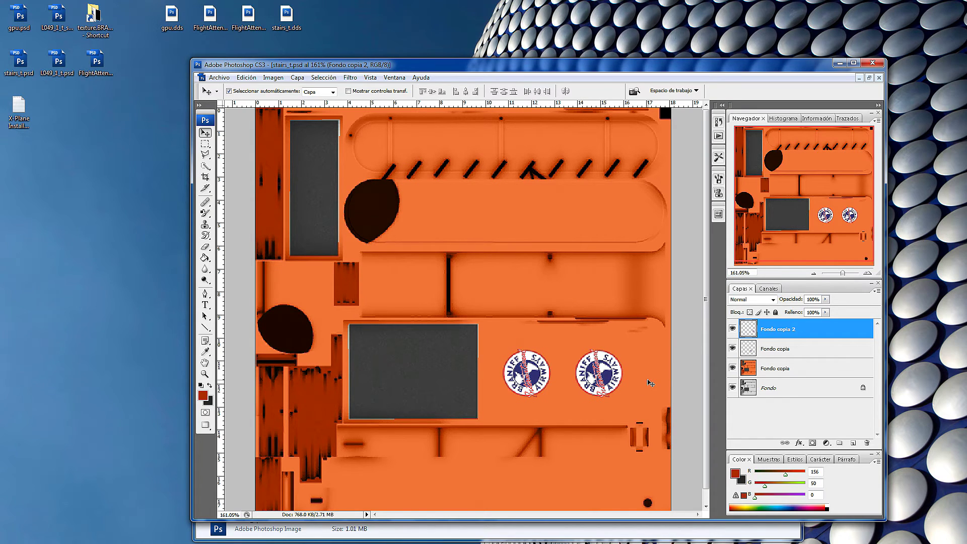
Rotate the duplicated Braniff logo by 179.9° with Free Transform and apply the transformation.
key(ctrl+t)
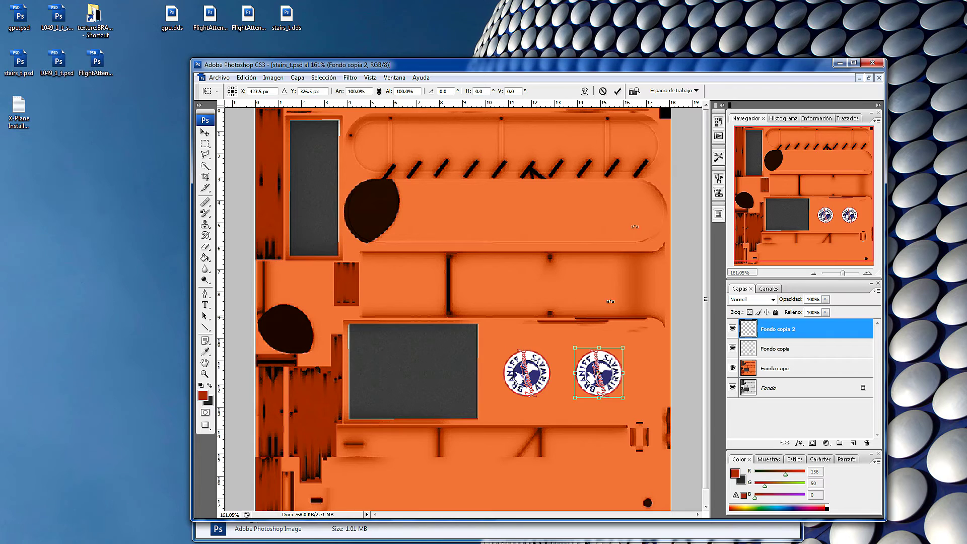
drag(633, 342, 472, 477)
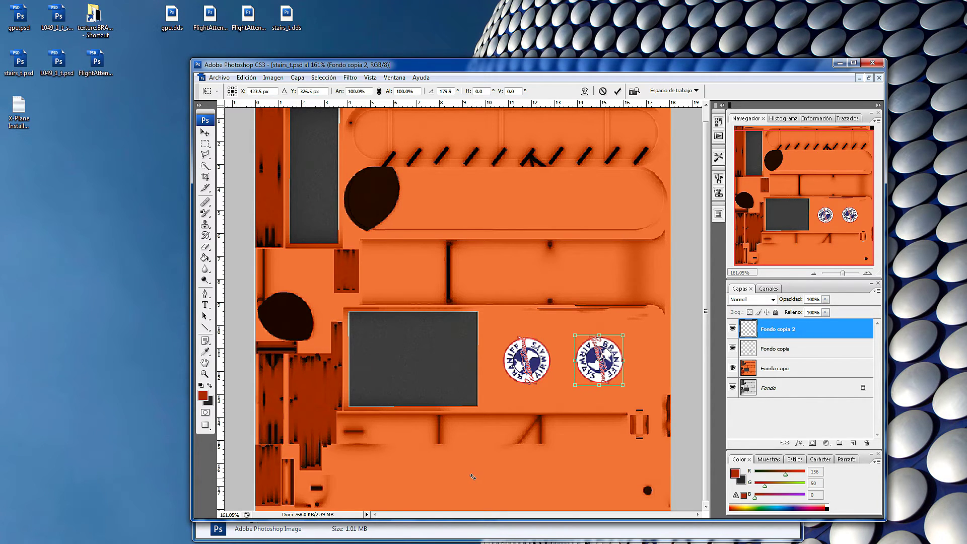
click(617, 91)
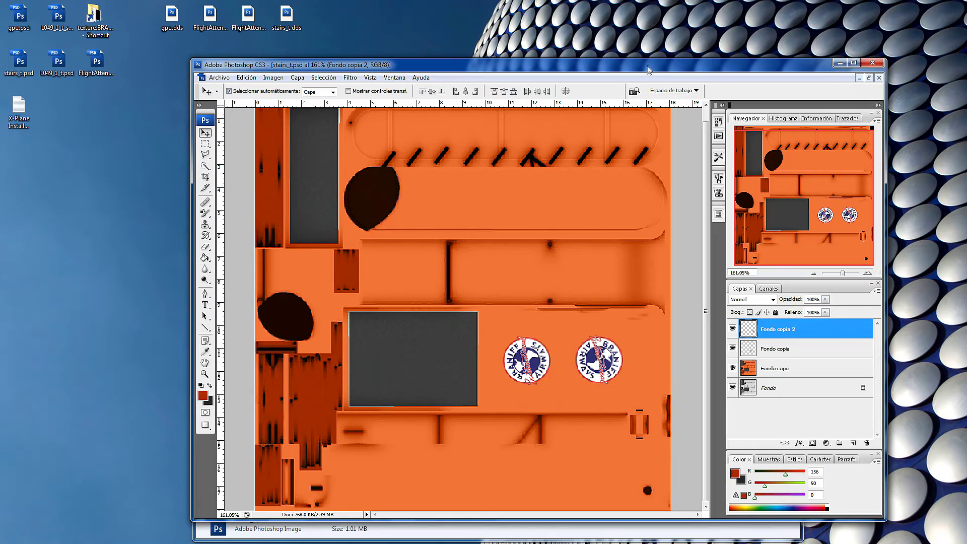
Close the Braniff logo poster JPG without saving its changes.
drag(727, 69, 665, 103)
click(792, 98)
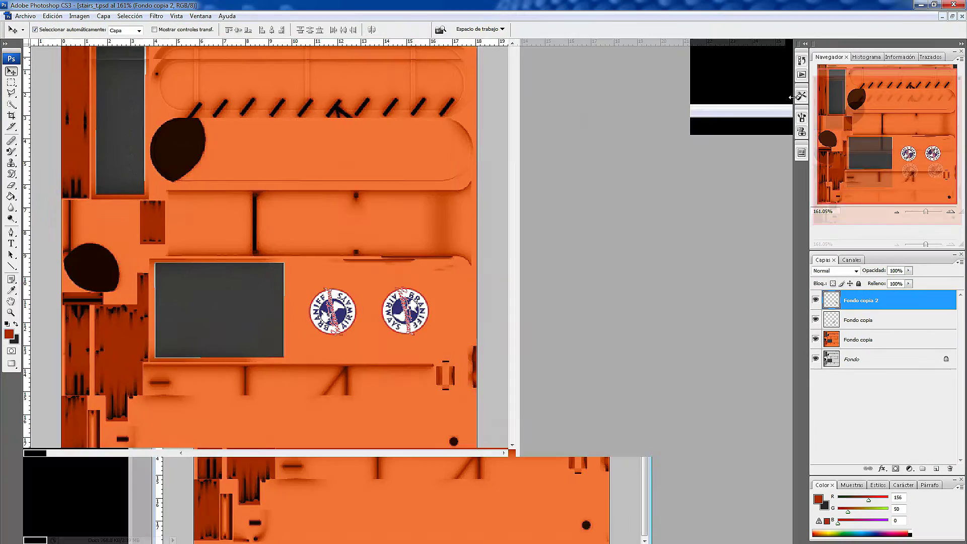
click(951, 16)
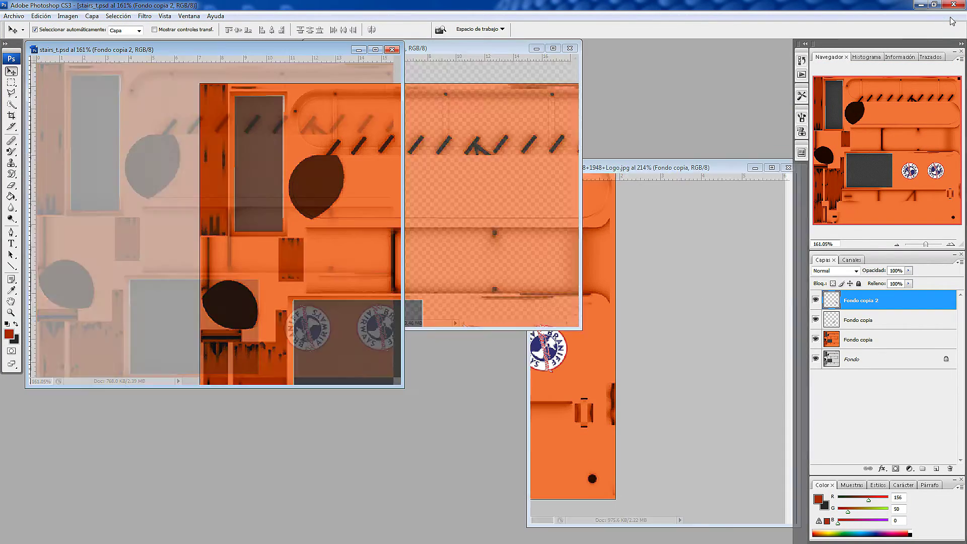
click(676, 169)
drag(676, 168, 454, 175)
click(567, 174)
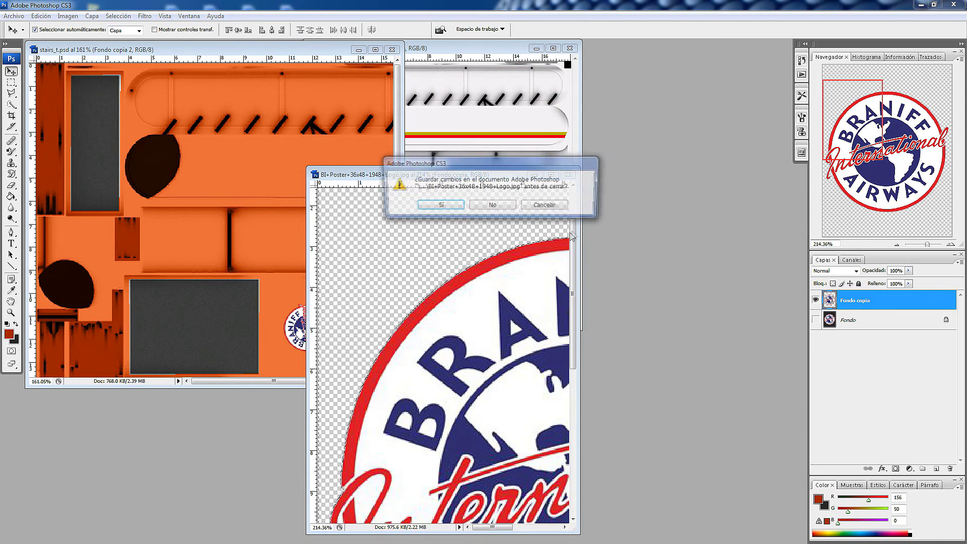
click(493, 204)
Enlarge both stairs texture windows and place the Iberia reference beside the Braniff texture without overlap.
drag(576, 328, 623, 354)
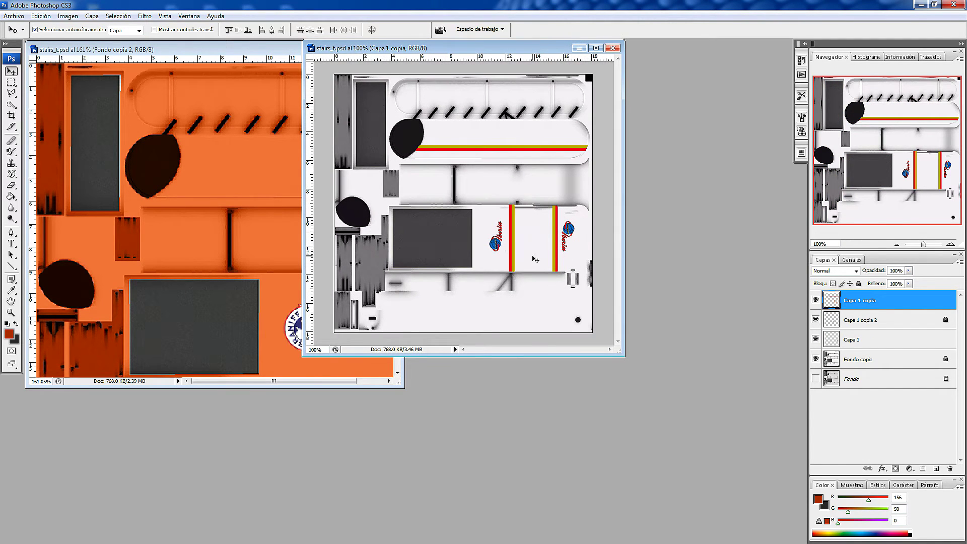
drag(507, 52, 766, 90)
drag(404, 386, 479, 432)
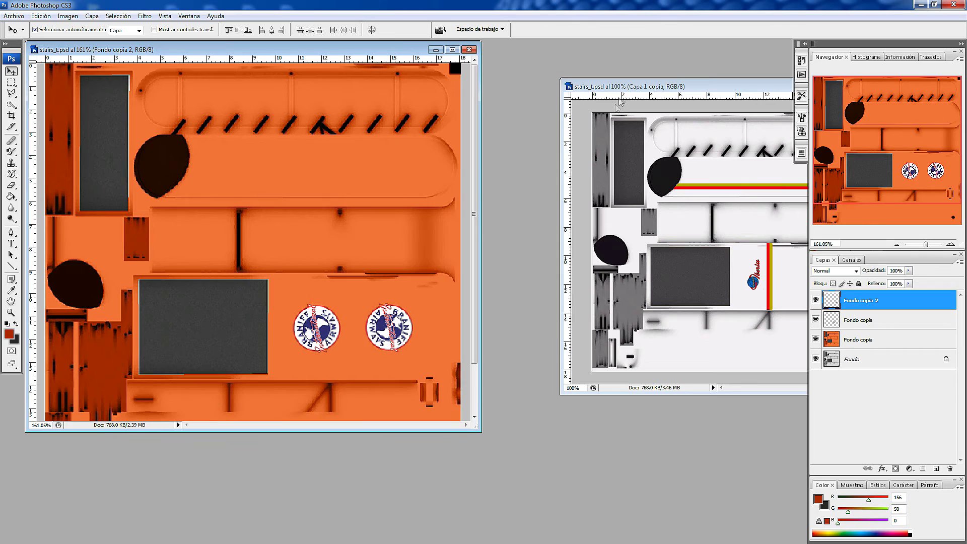
drag(624, 87, 698, 96)
Nudge the duplicated Braniff logo on layer Fondo copia 2 farther right along the stairs panel.
click(398, 329)
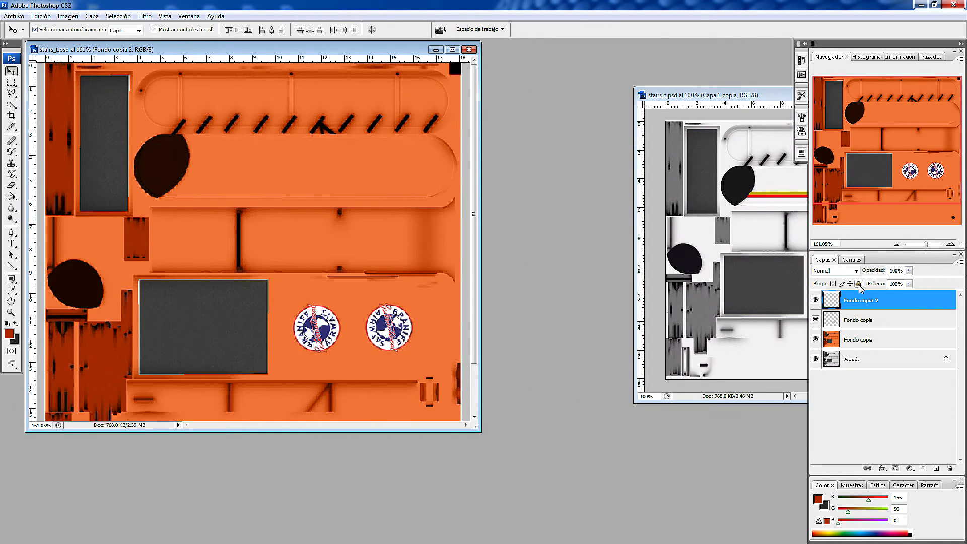
key(Right)
key(Right)
key(Right)
key(Right)
key(Right)
key(Right)
key(Right)
key(Right)
key(Right)
key(Right)
key(Right)
key(Right)
key(Right)
key(Right)
key(Right)
key(Right)
key(Right)
key(Right)
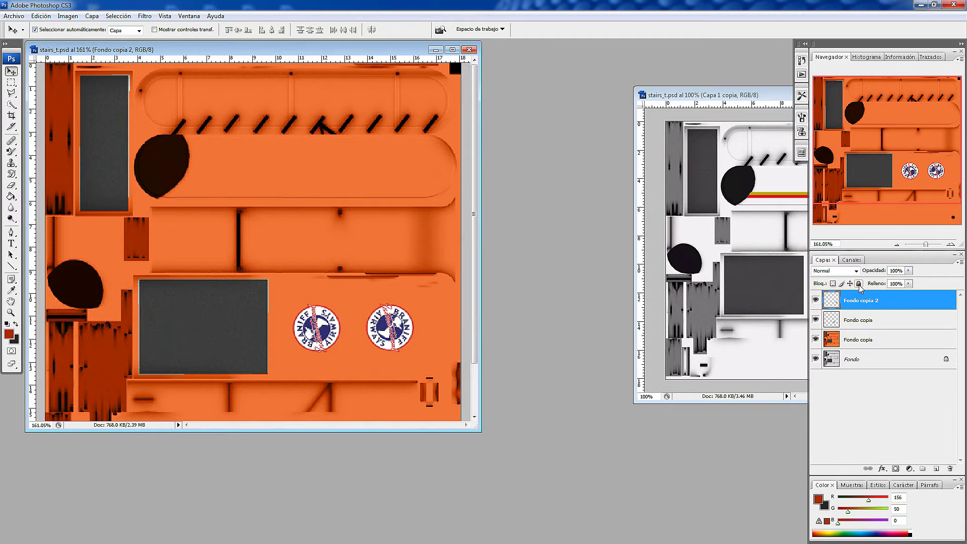
key(Right)
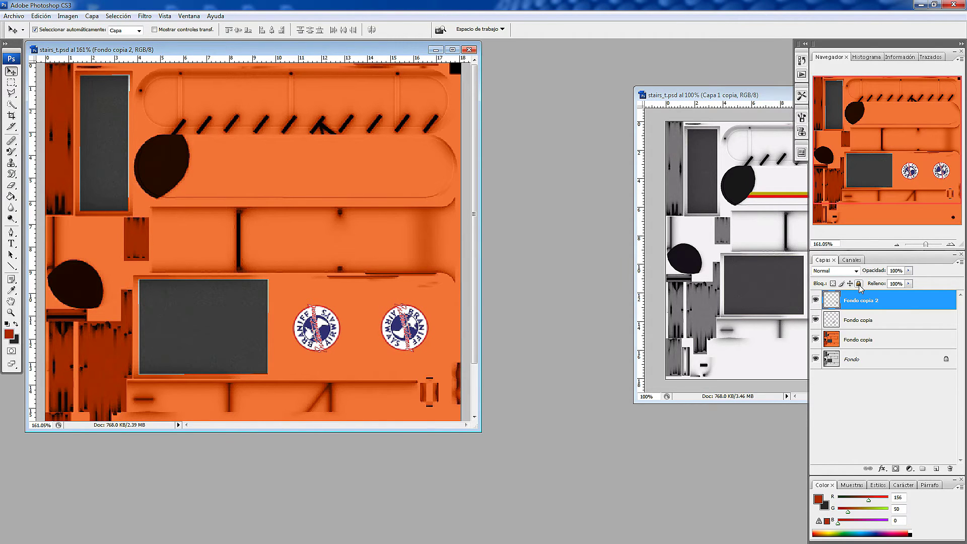
Nudge the original Braniff logo slightly to the left, toward the dark grey panel.
click(335, 335)
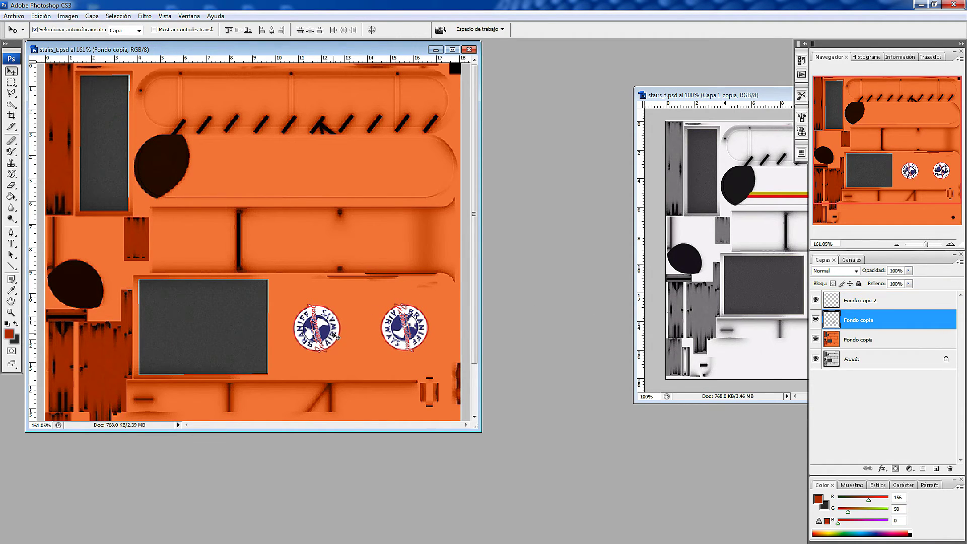
key(Left)
key(Left)
key(Left)
key(Left)
key(Left)
key(Left)
key(Left)
key(Left)
key(Left)
key(Left)
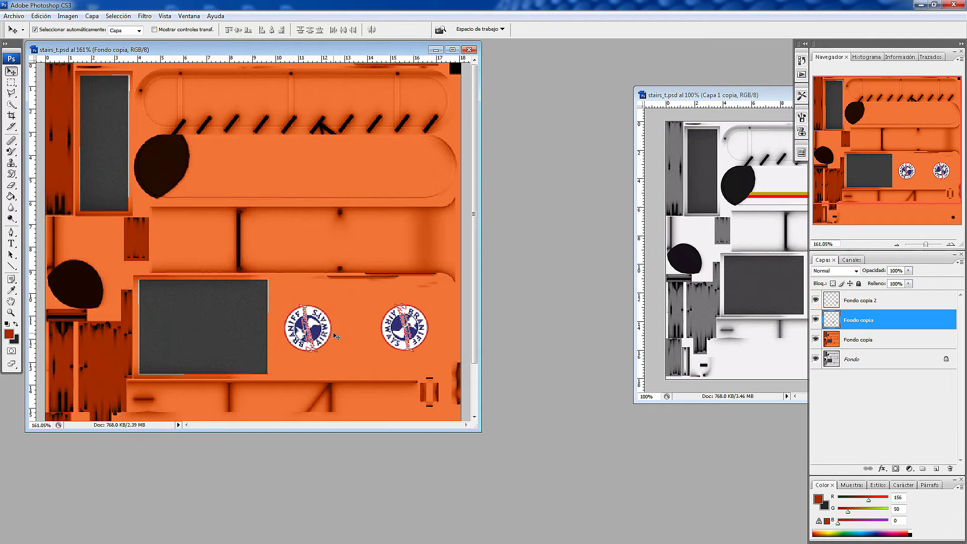
Save the texture as a D3D/DDS file over stairs_t.dds in the texture.BRANIFF folder.
click(14, 15)
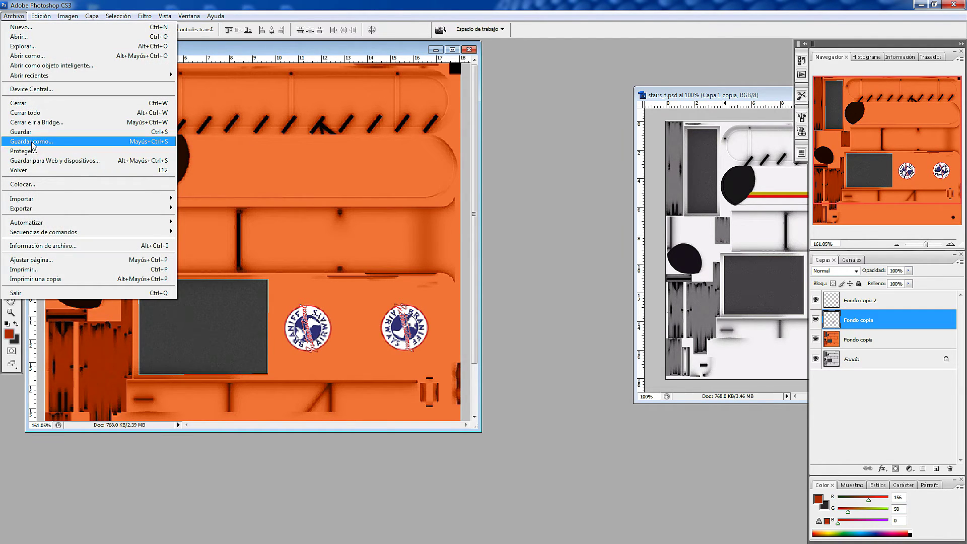
click(30, 141)
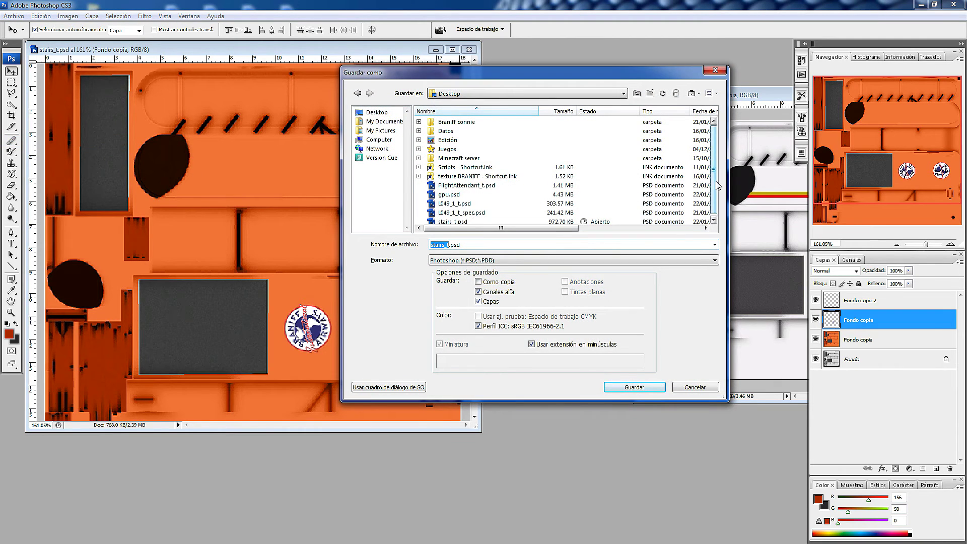
double_click(467, 175)
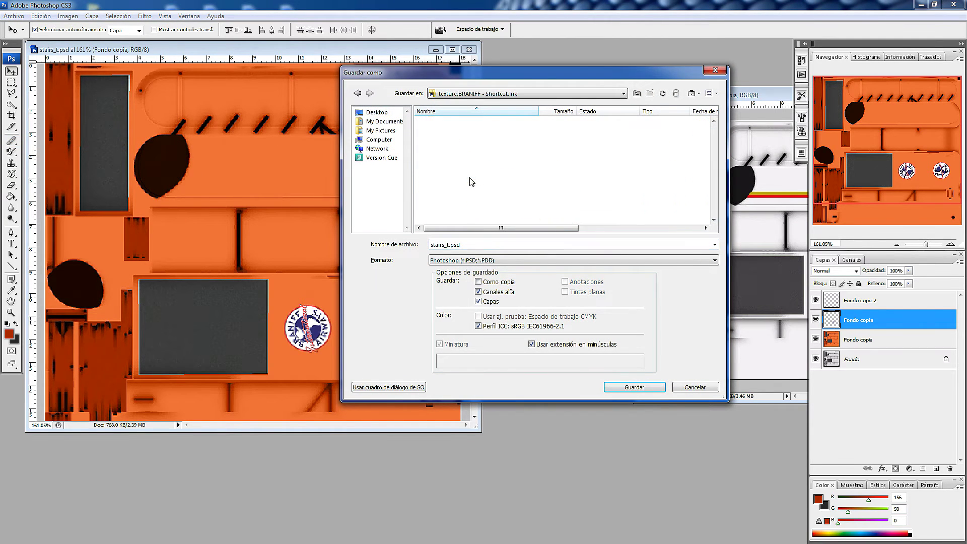
click(714, 244)
click(715, 244)
click(715, 259)
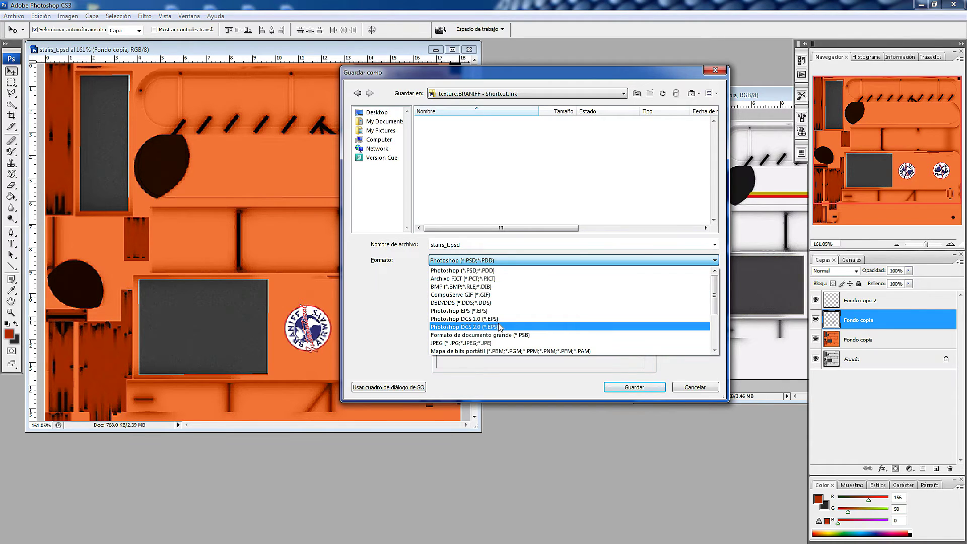
click(486, 303)
click(449, 150)
double_click(449, 150)
click(503, 309)
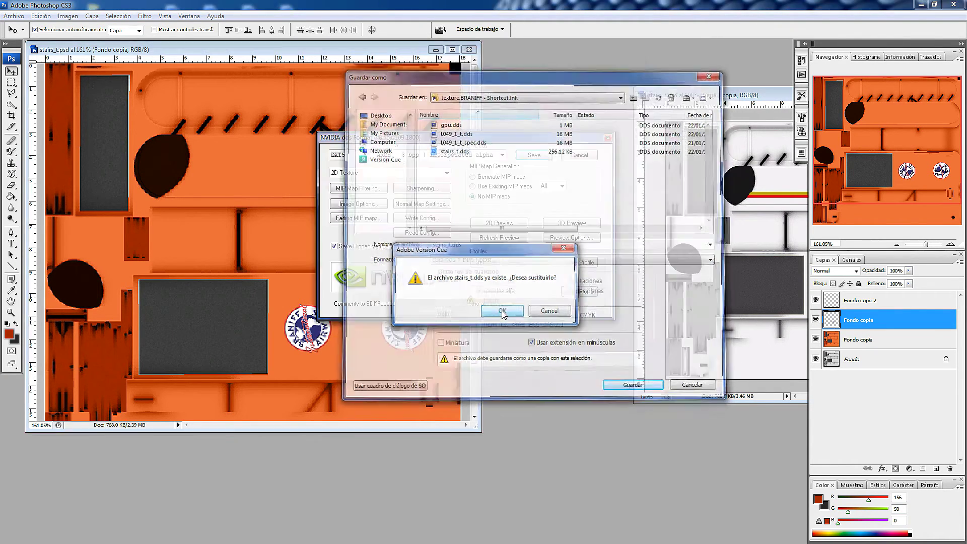
click(532, 156)
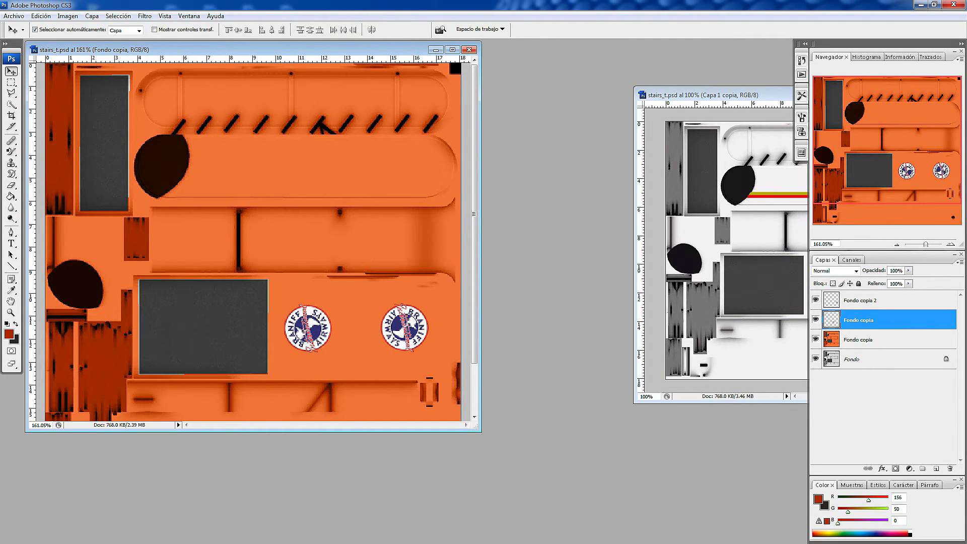
Switch to ModelConverterX, reload the BRANIFF livery by way of BOAC, and examine the logo placement on the boarding stairs.
drag(649, 4, 694, 235)
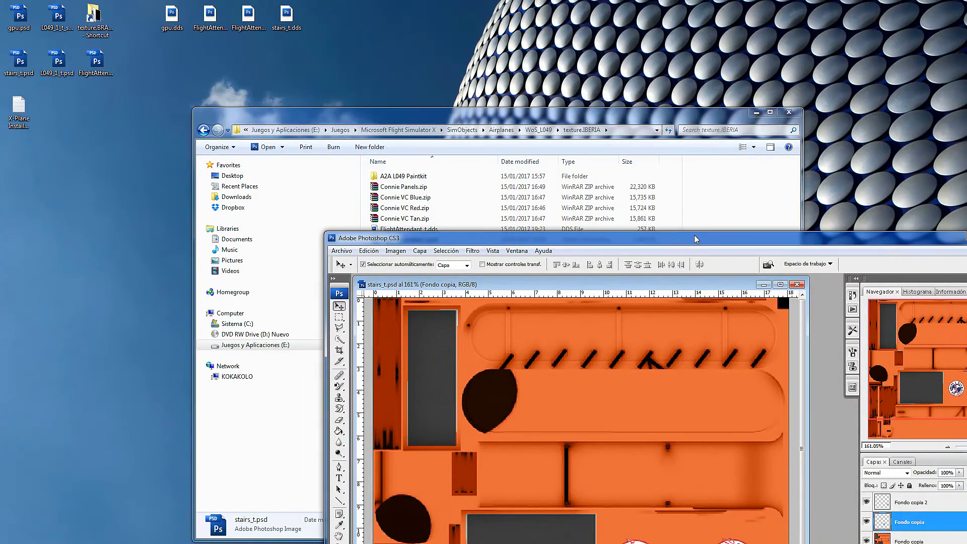
double_click(94, 25)
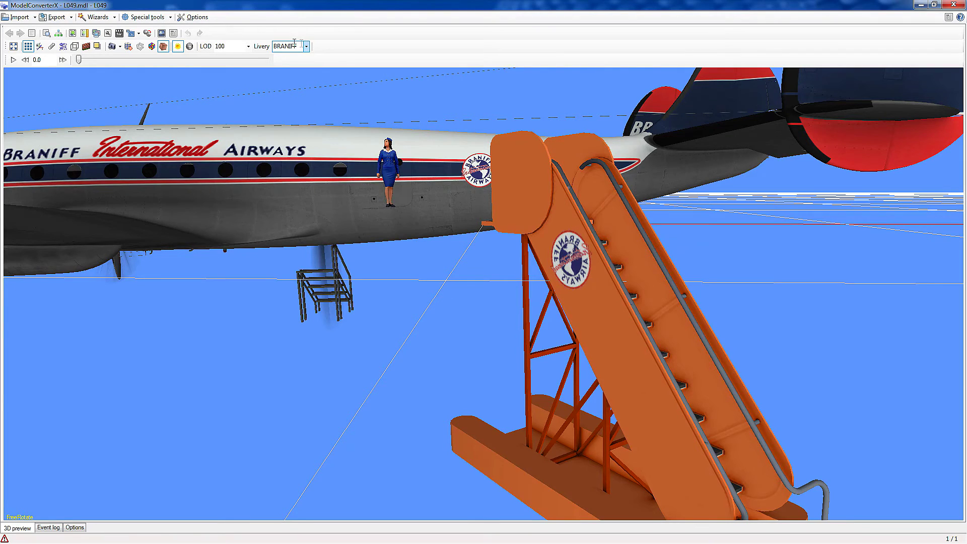
click(291, 46)
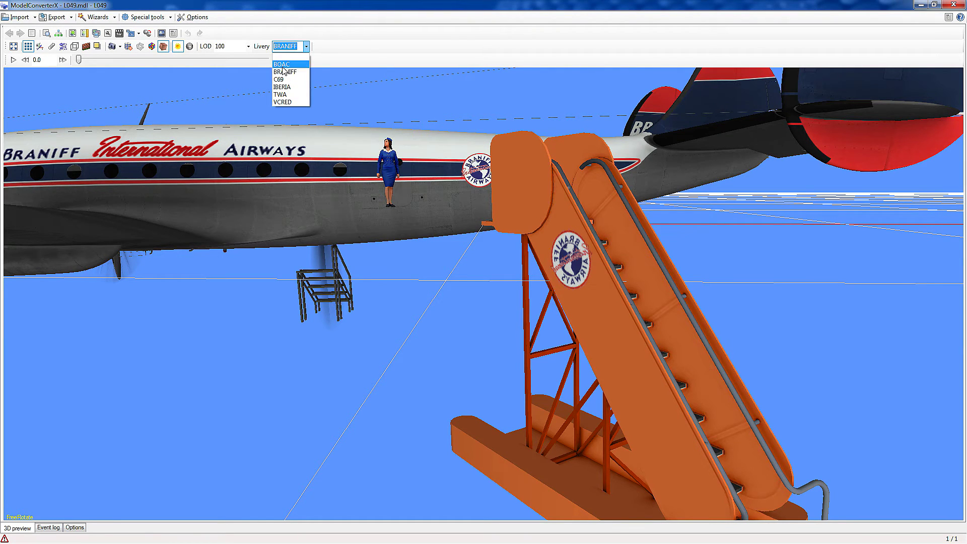
click(283, 72)
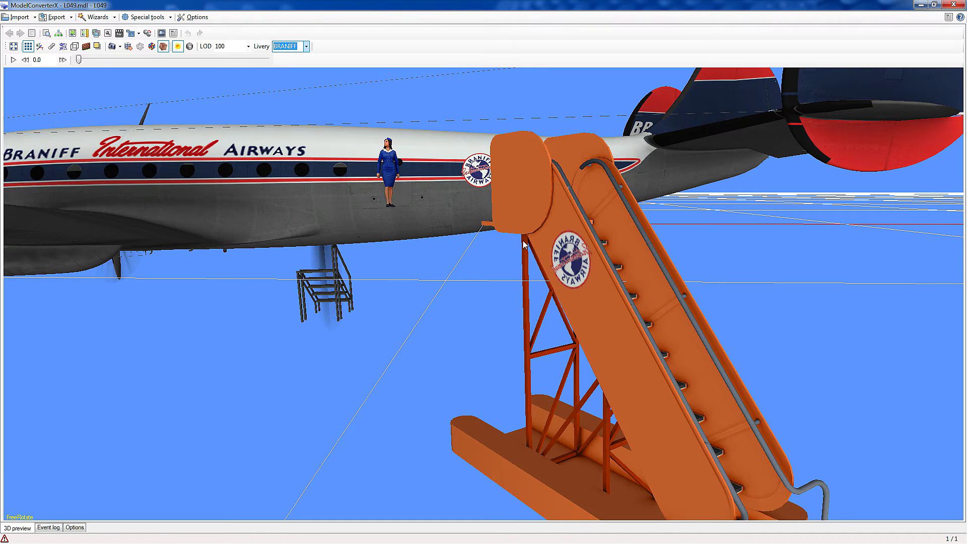
key(Up)
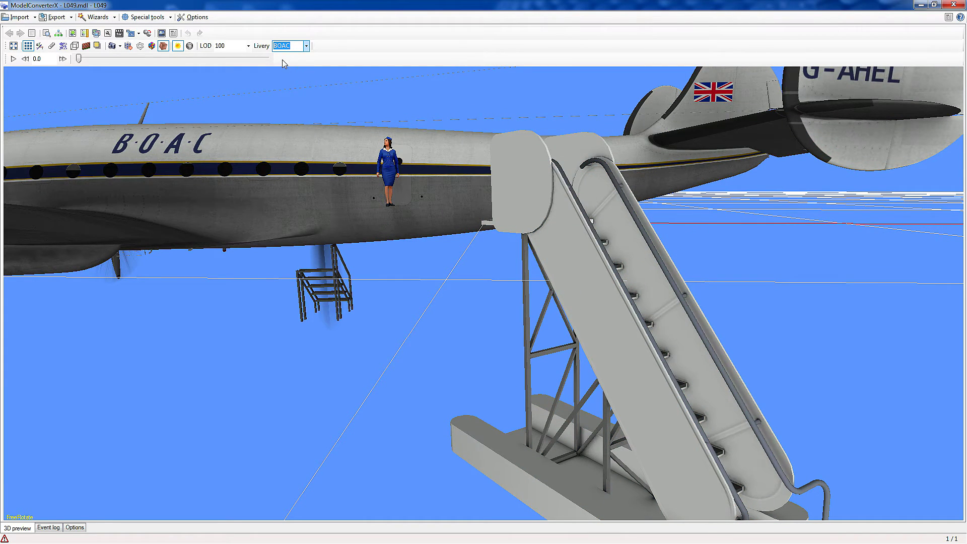
click(306, 46)
click(328, 92)
key(Down)
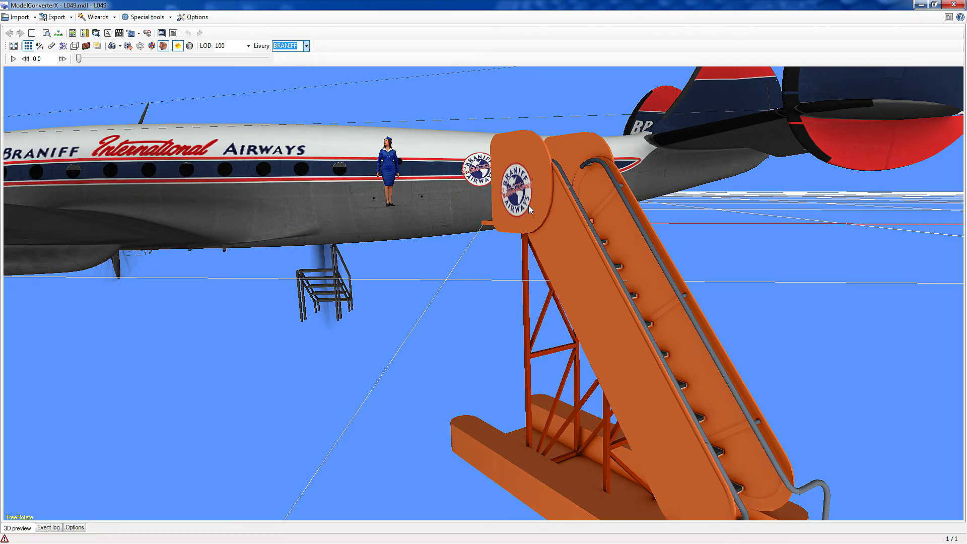
drag(562, 224, 584, 285)
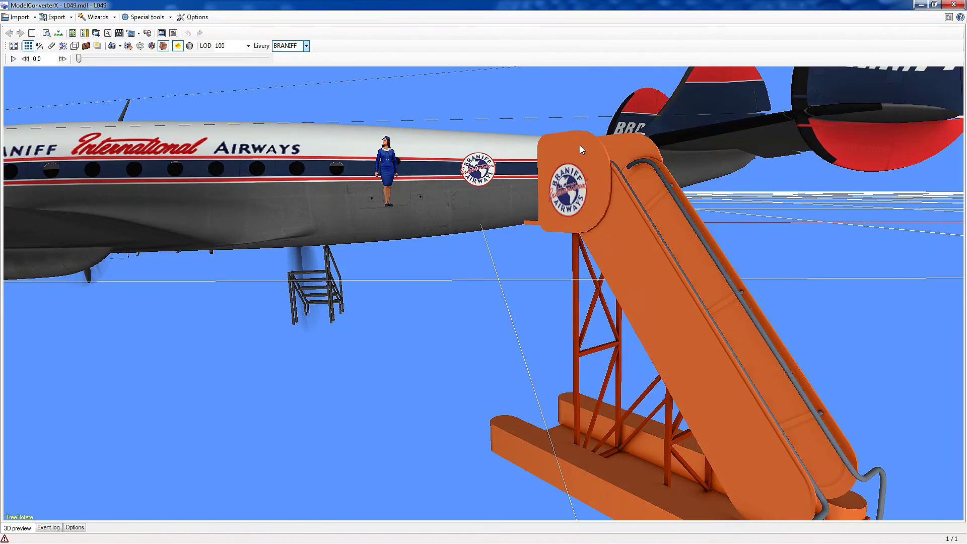
drag(655, 232, 639, 172)
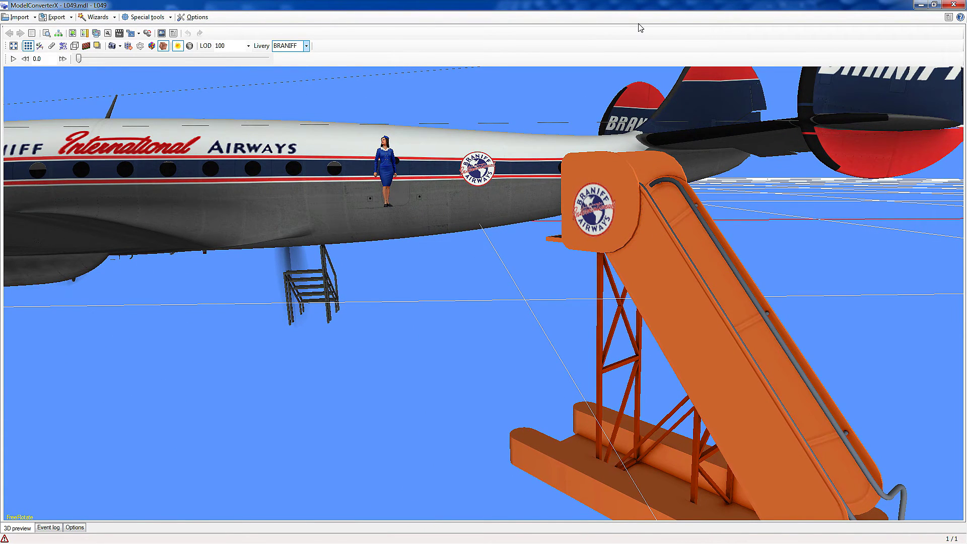
Minimize ModelConverterX and bring Photoshop with the Braniff stairs texture back into full view.
click(920, 6)
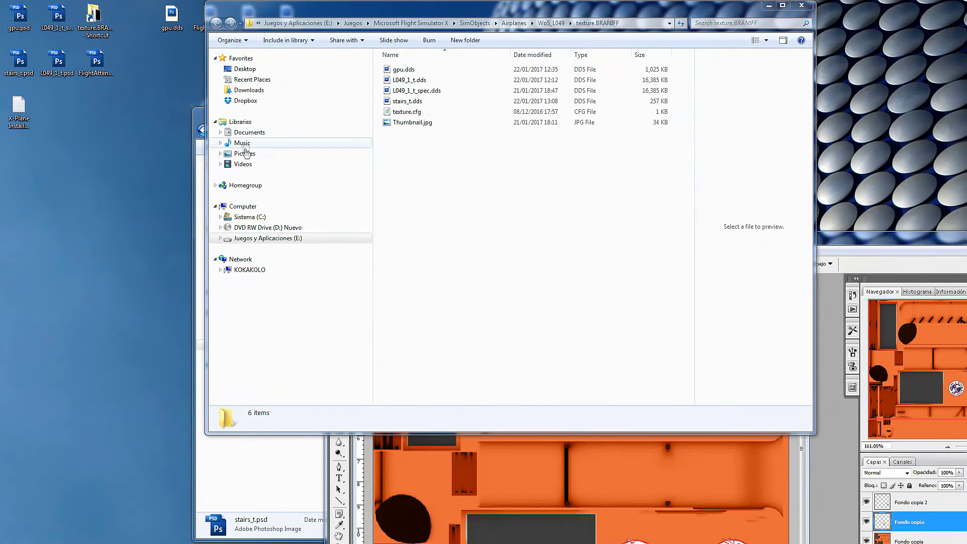
click(200, 117)
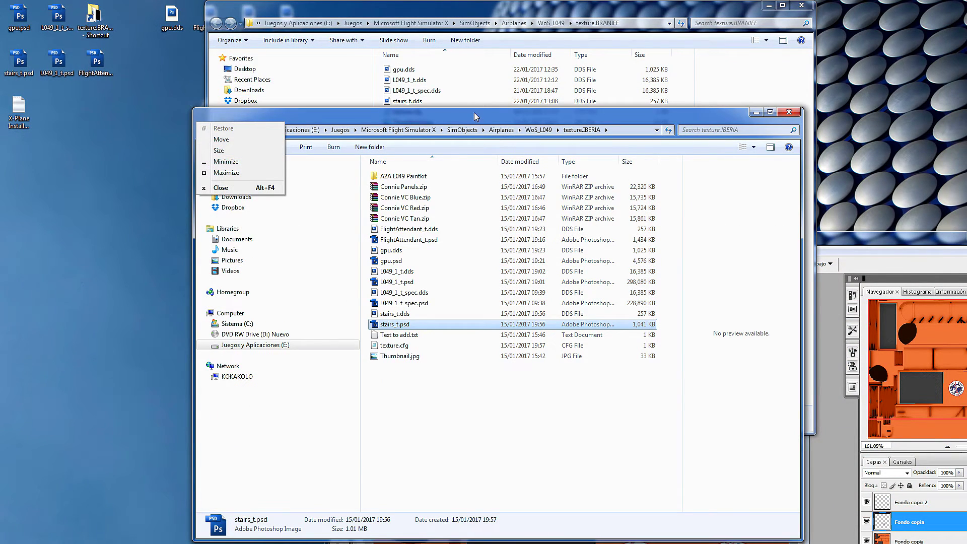
click(872, 242)
drag(873, 242, 603, 94)
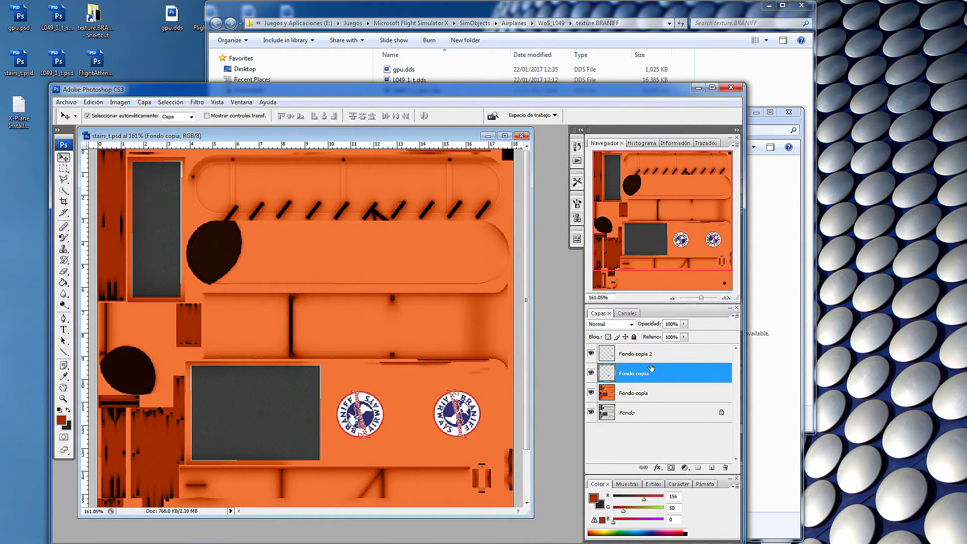
Try shifting only the left Braniff logo slightly to the right.
key(Right)
key(Right)
key(Right)
key(Right)
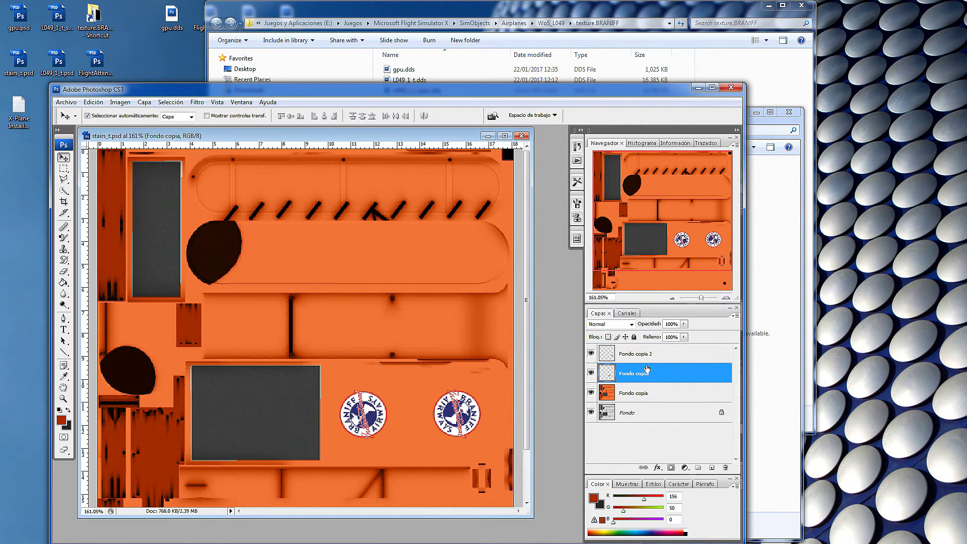
key(alt+bracketright)
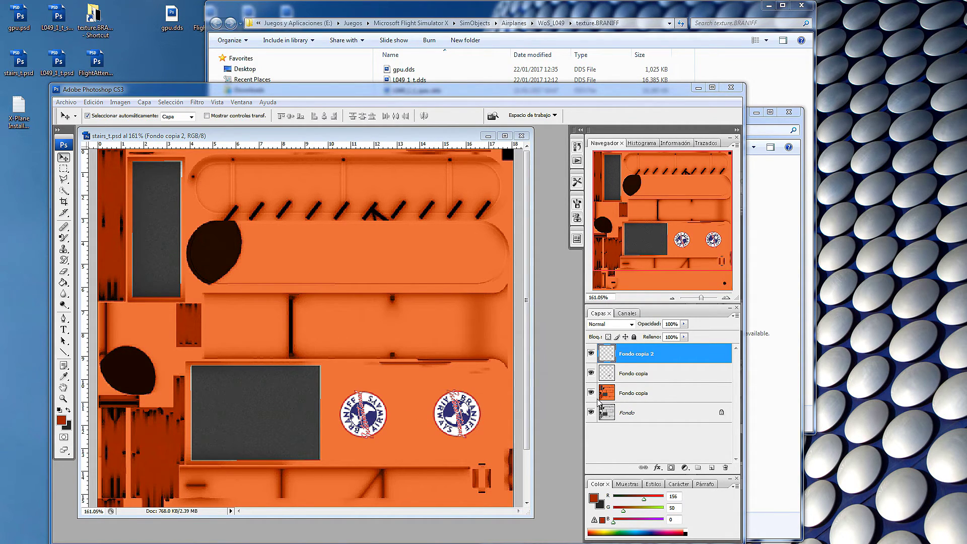
Select both Braniff logo layers and nudge them together slightly to the right on the panel.
click(382, 414)
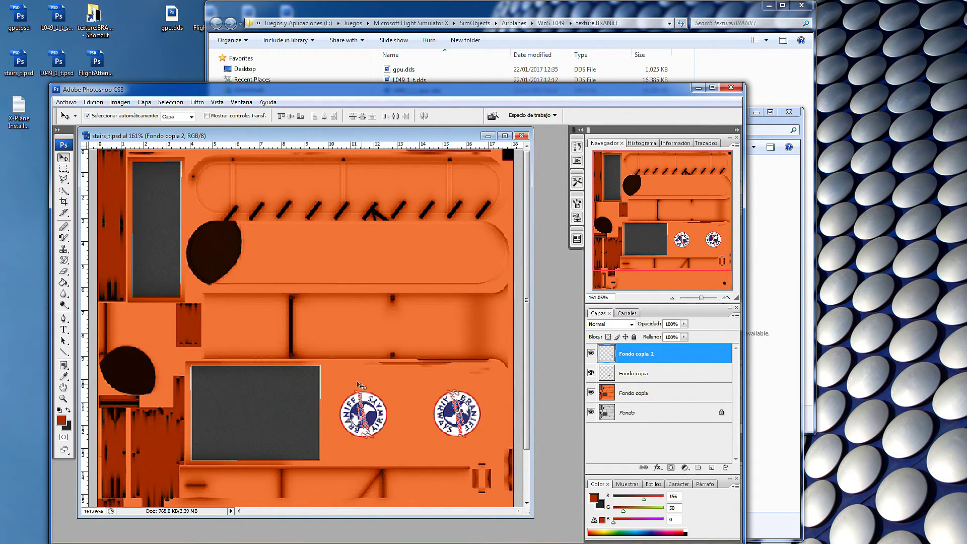
click(361, 411)
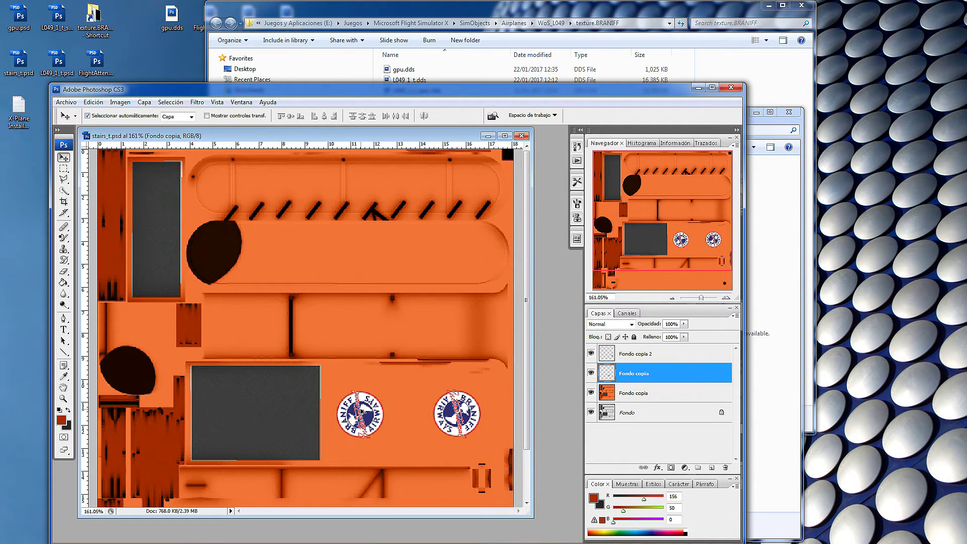
shift+click(642, 357)
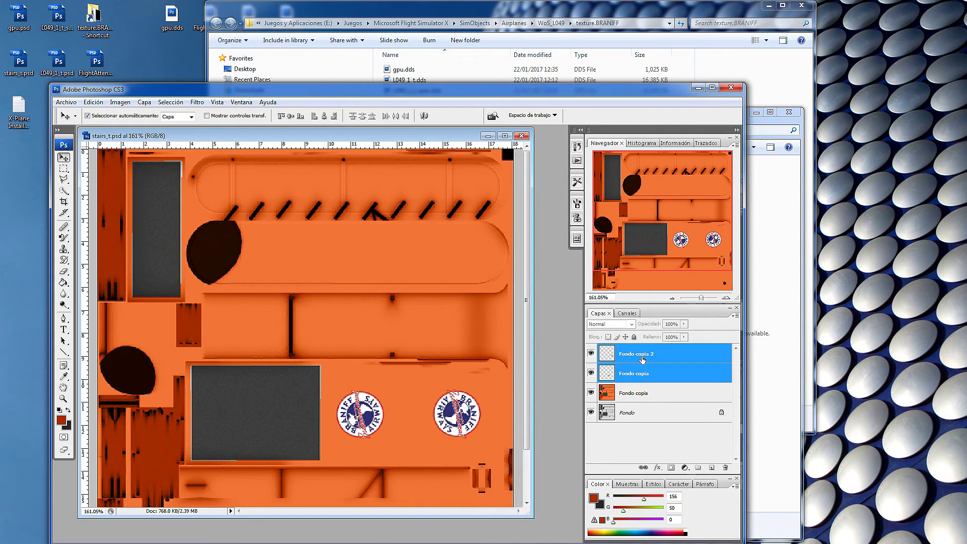
key(Right)
key(Right)
key(Right)
key(Right)
key(Right)
key(Right)
key(Right)
key(Right)
key(Right)
key(Right)
key(Right)
key(Right)
key(Right)
key(Right)
key(Right)
key(Right)
key(Right)
key(Right)
key(Right)
key(Right)
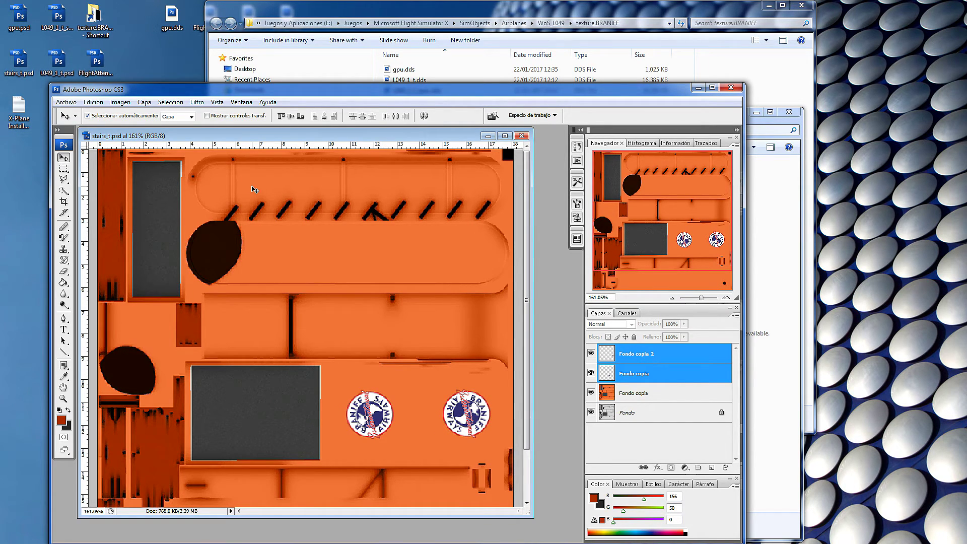
Export the stairs texture in D3D/DDS format to the texture.BRANIFF folder, replacing the existing stairs_t.dds.
click(66, 102)
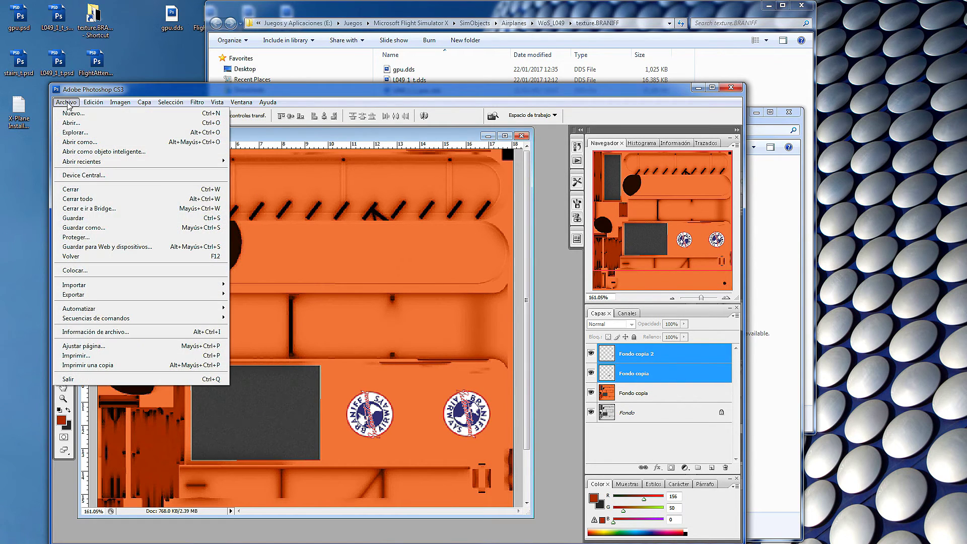
click(91, 227)
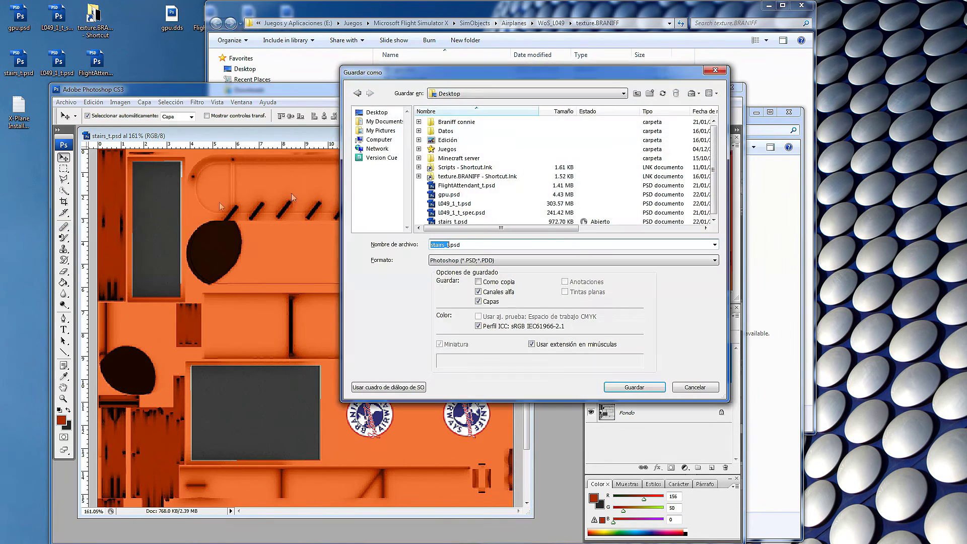
double_click(455, 176)
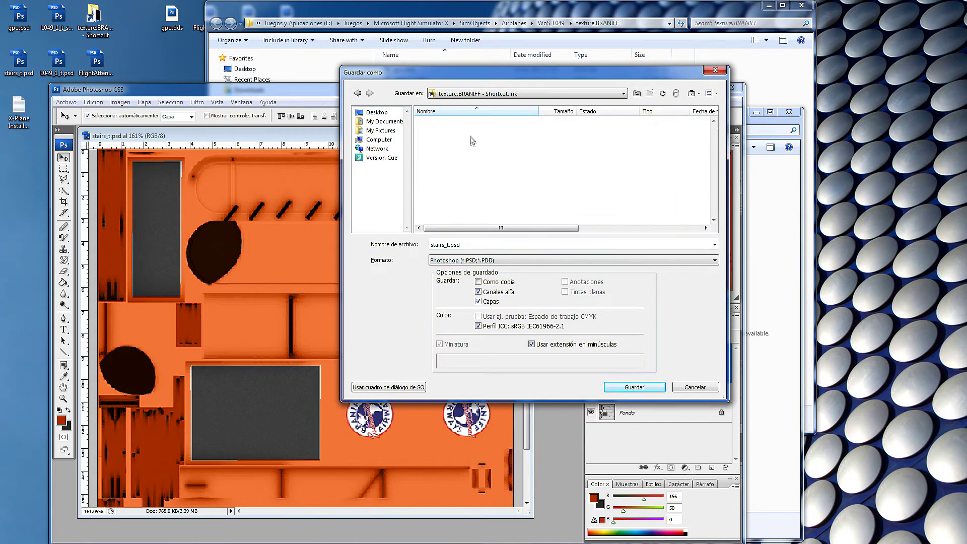
click(713, 260)
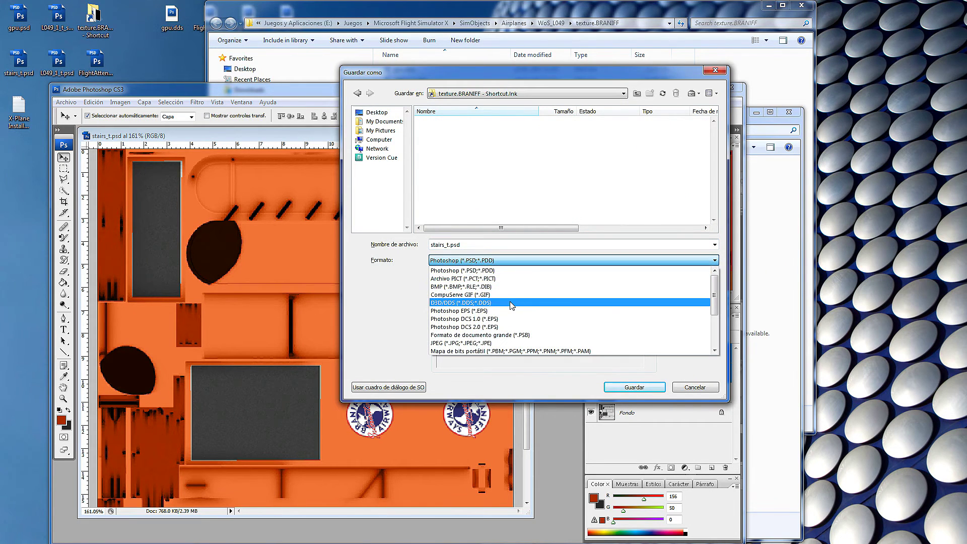
click(504, 302)
click(453, 149)
click(632, 389)
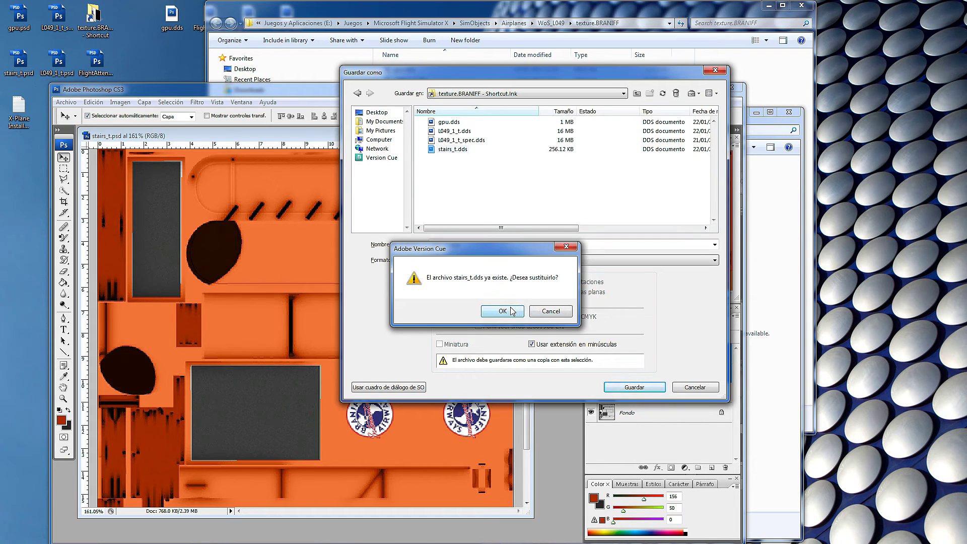
click(511, 316)
click(444, 213)
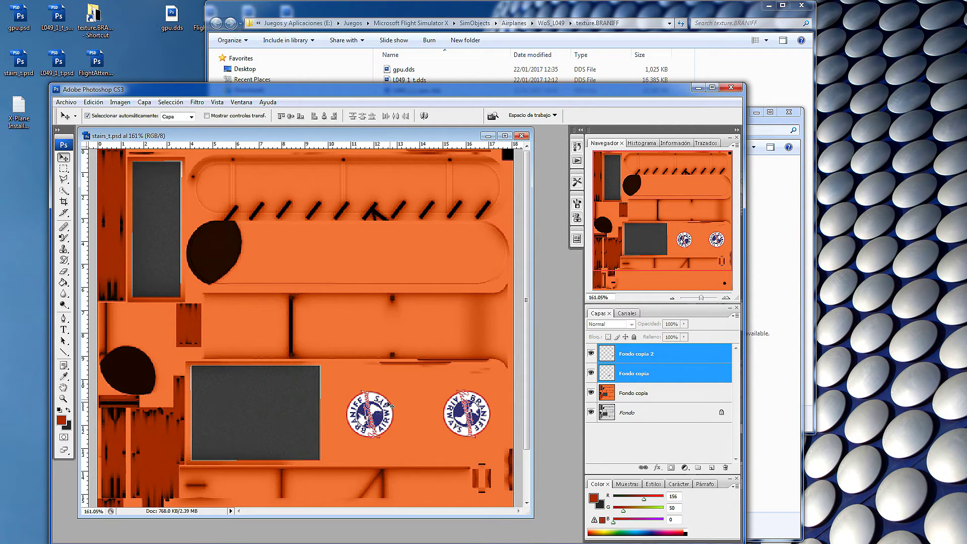
Rotate the left Braniff logo on the stairs panel clockwise by about 6.1 degrees.
click(414, 359)
click(386, 414)
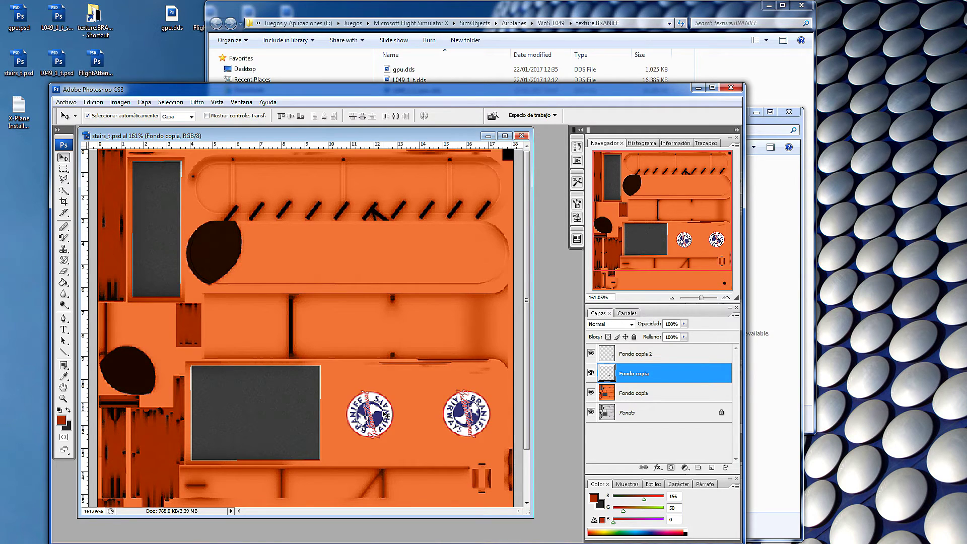
key(ctrl+t)
drag(398, 384, 402, 387)
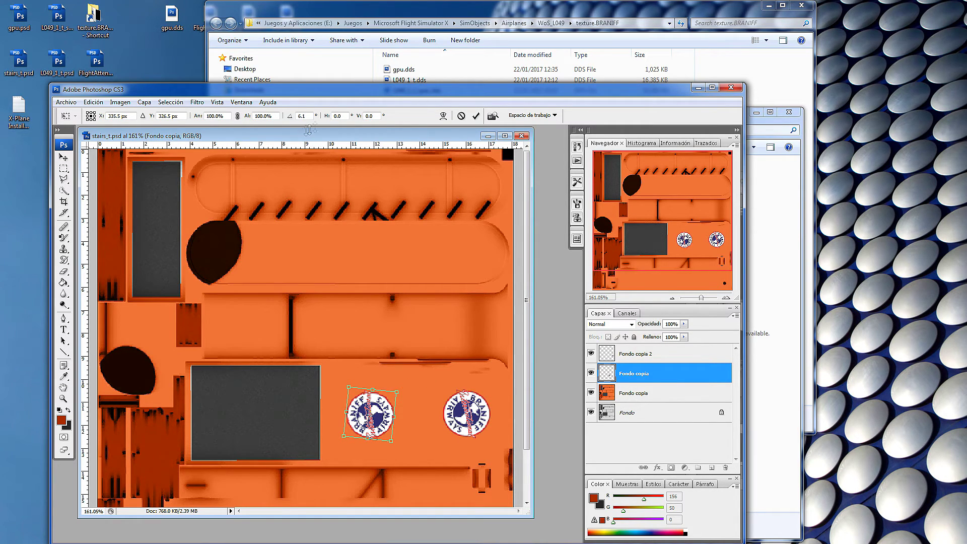
click(475, 116)
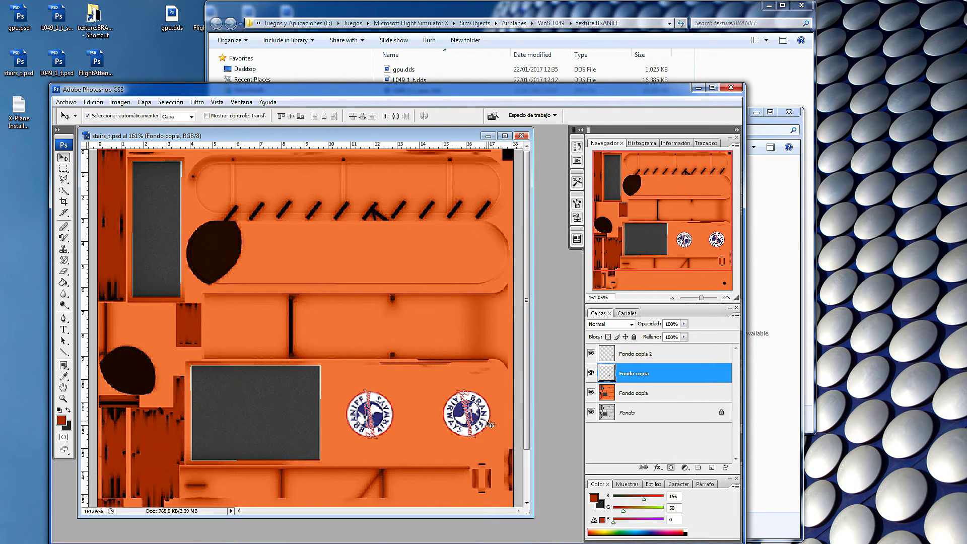
Rotate the right Braniff logo on the Fondo copia 2 layer clockwise by about 6.6 degrees.
click(456, 420)
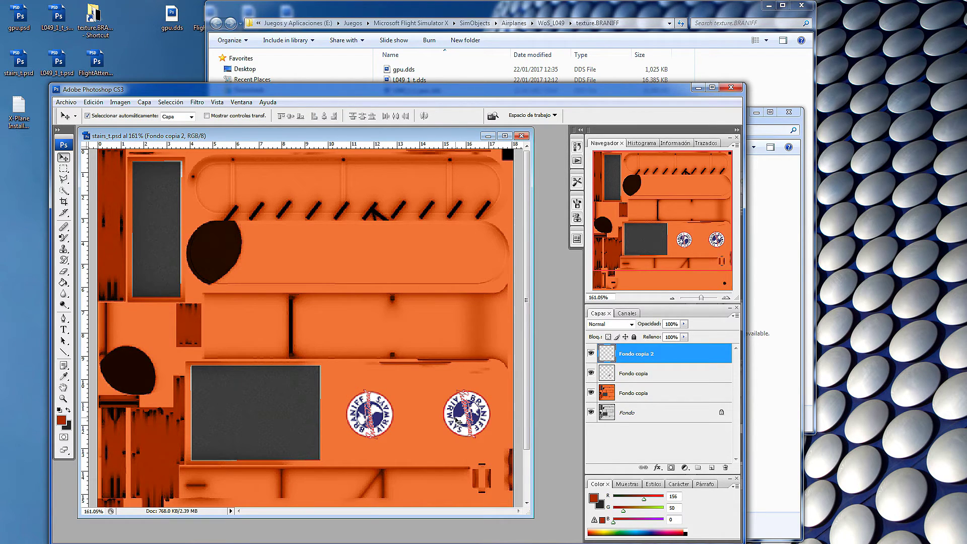
key(ctrl+t)
drag(503, 438, 498, 447)
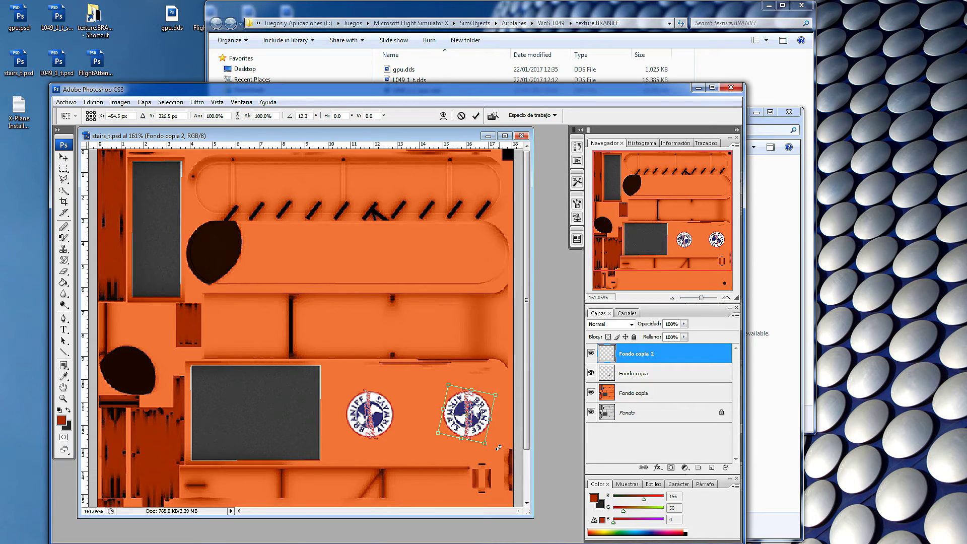
drag(497, 447, 504, 446)
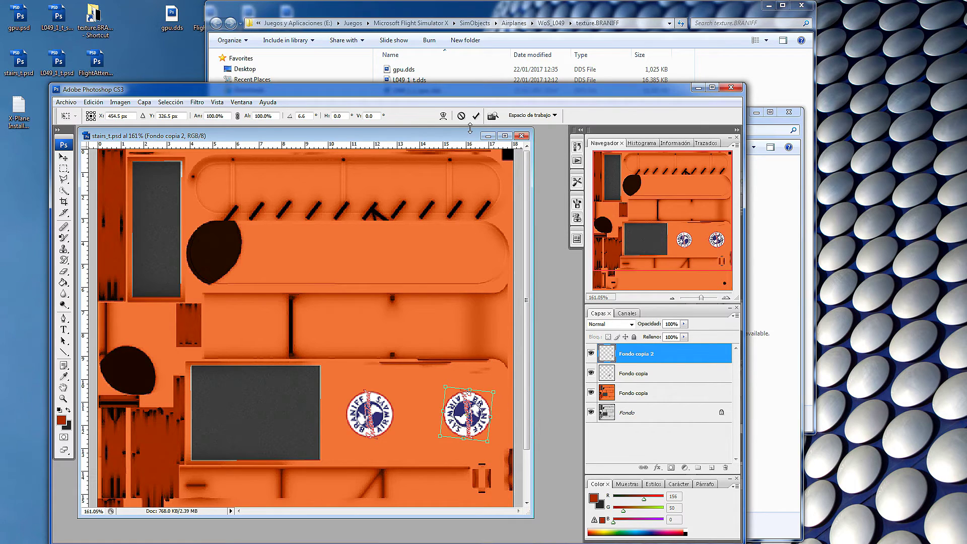
click(475, 116)
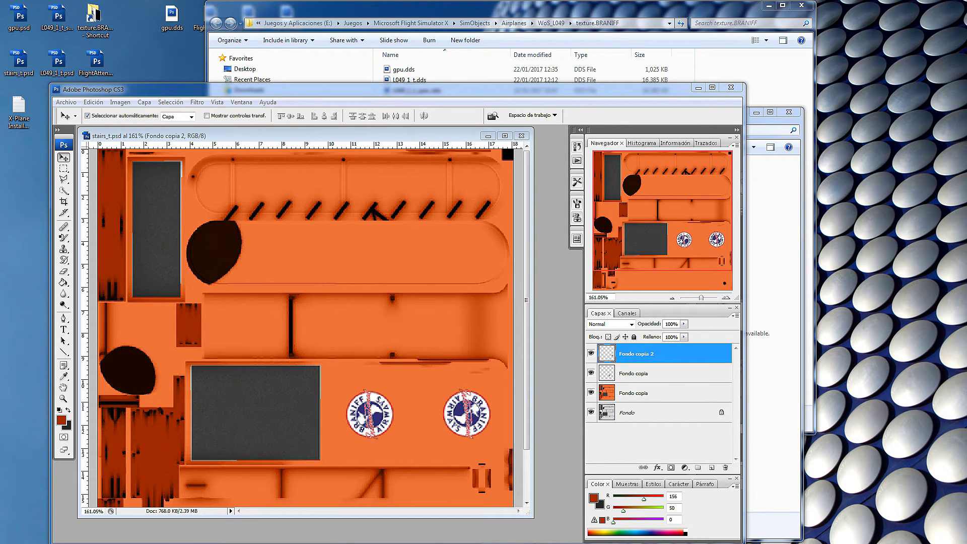
Close Photoshop and save the changes to stairs_t.psd.
click(595, 150)
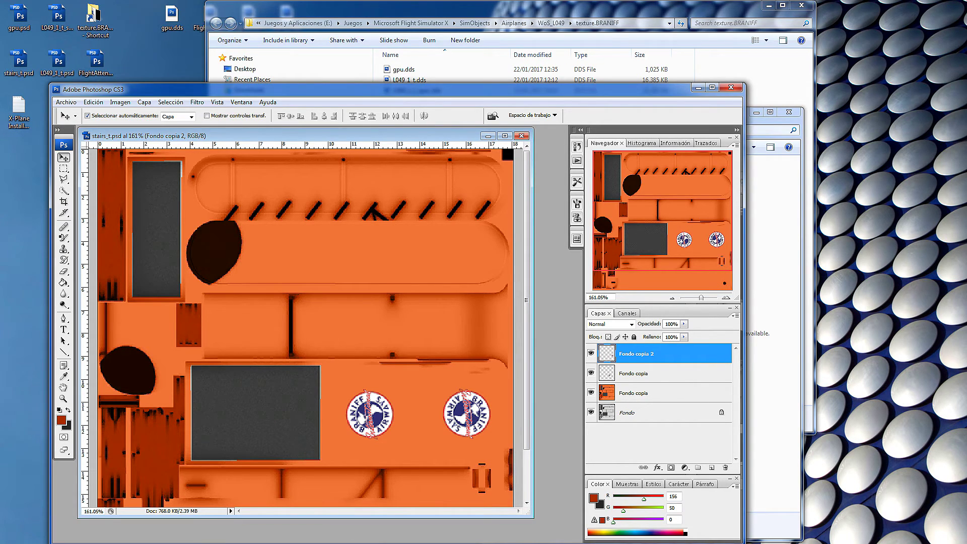
click(732, 88)
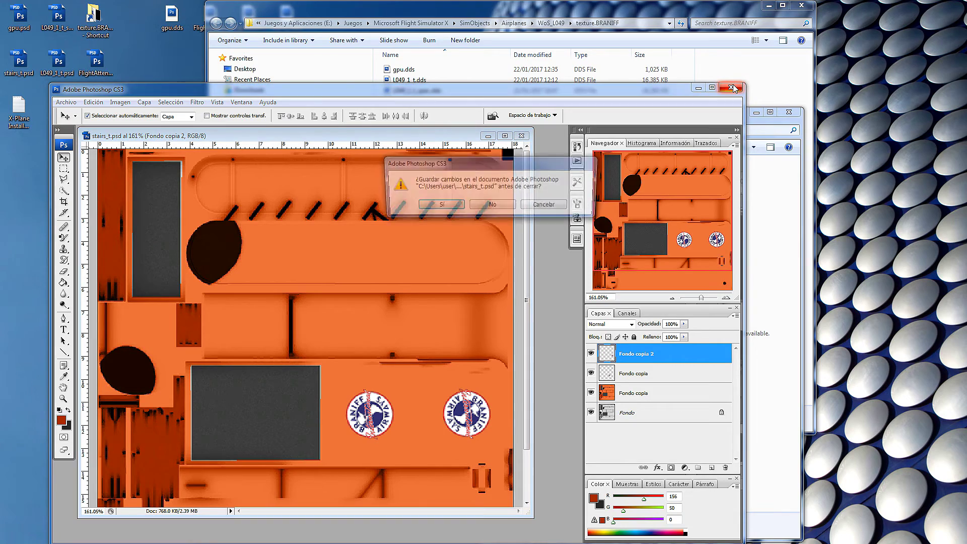
click(438, 205)
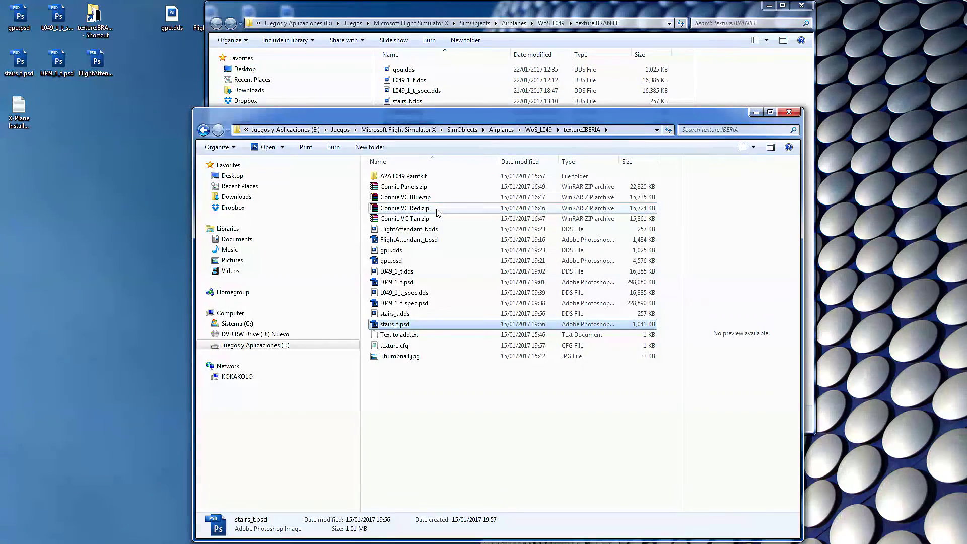
View the Iberia version of stairs_t.psd in Photoshop, and close both Photoshop and the texture.IBERIA folder.
double_click(408, 324)
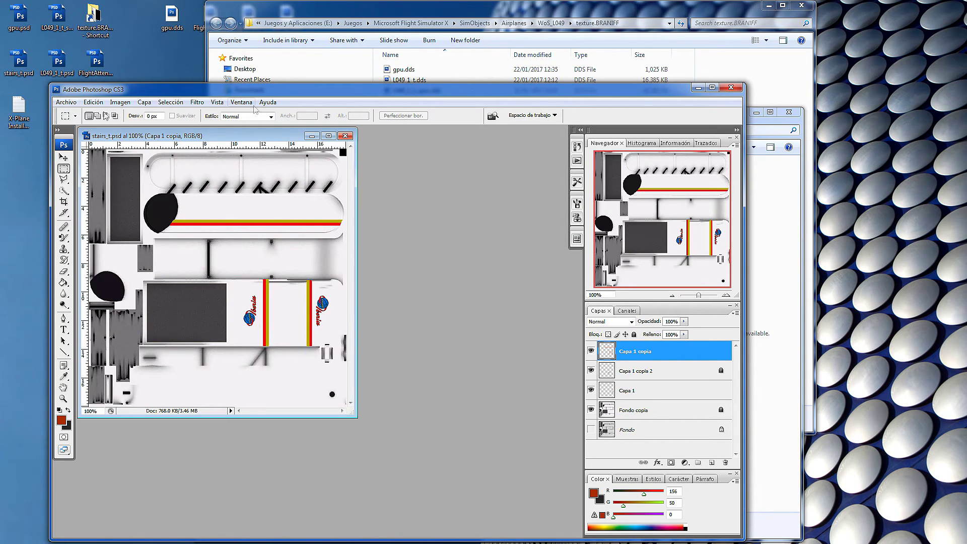
click(730, 88)
click(788, 112)
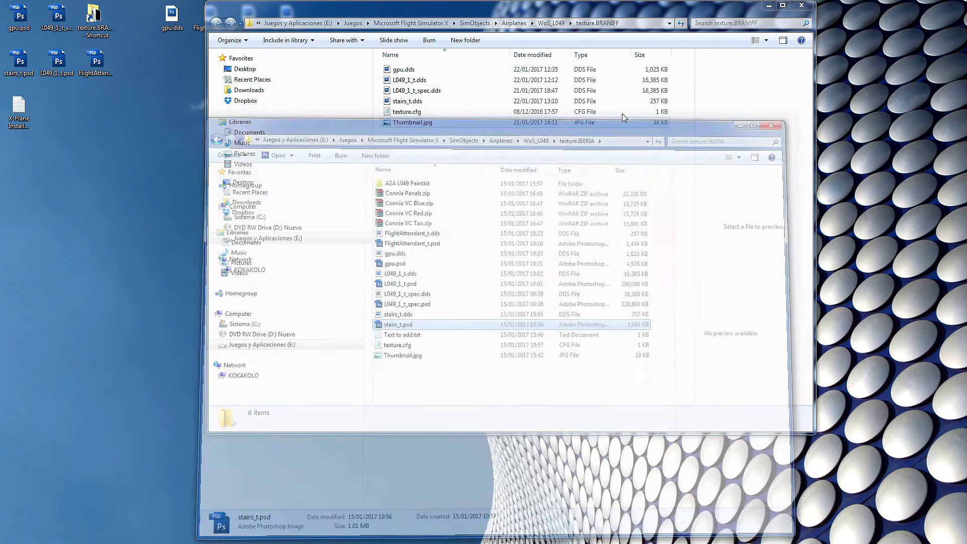
Reopen the Braniff stairs_t.psd from the desktop, export it over stairs_t.dds in texture.BRANIFF as DXT5 without MIP maps, and close Photoshop.
double_click(15, 71)
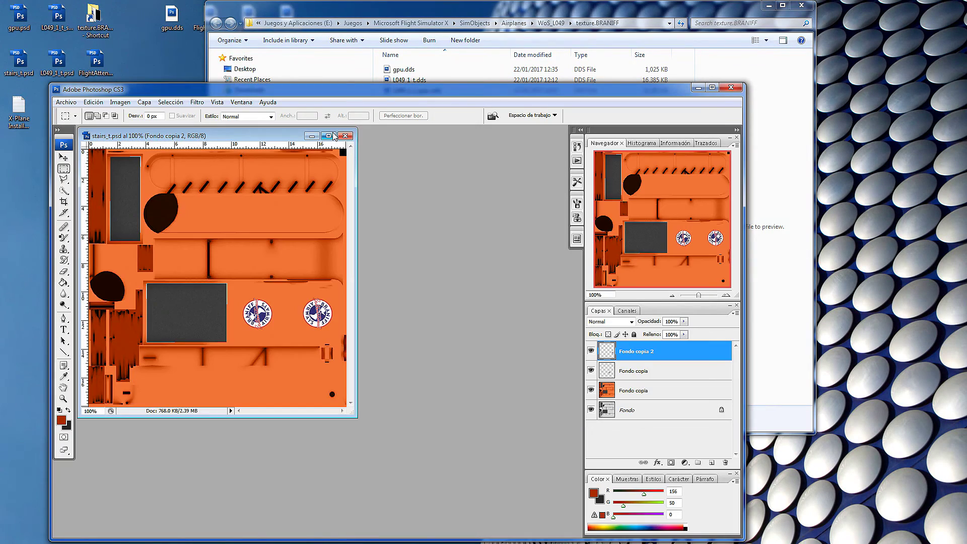
click(66, 102)
click(86, 228)
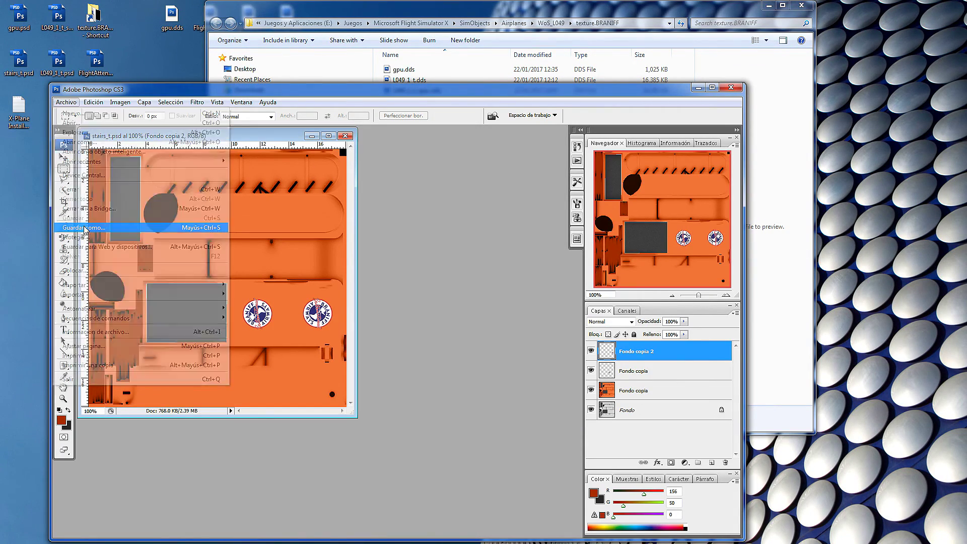
double_click(473, 177)
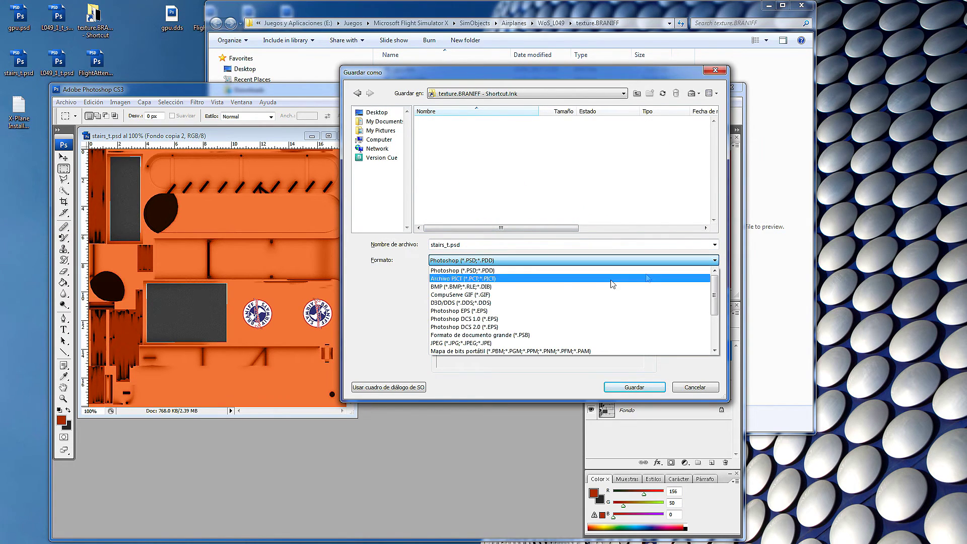
click(498, 304)
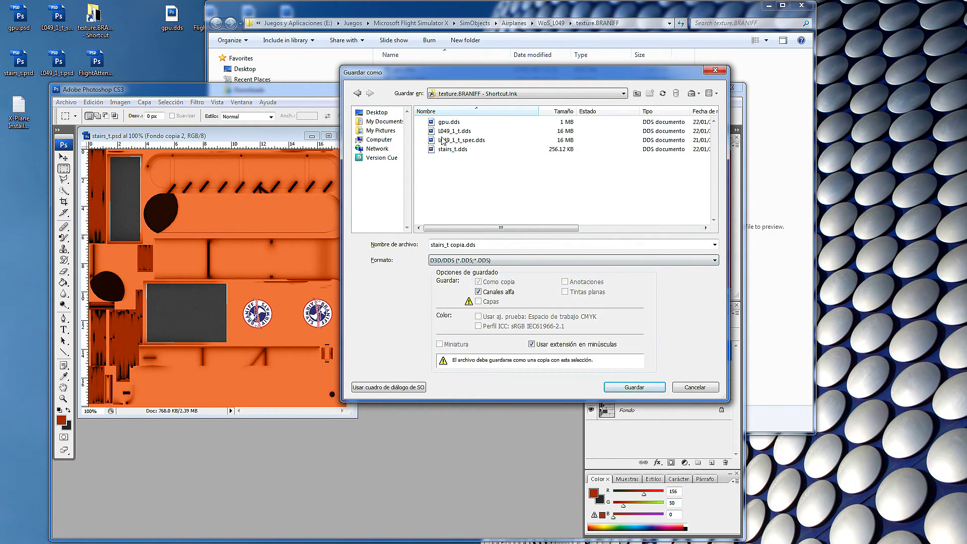
click(452, 149)
click(636, 387)
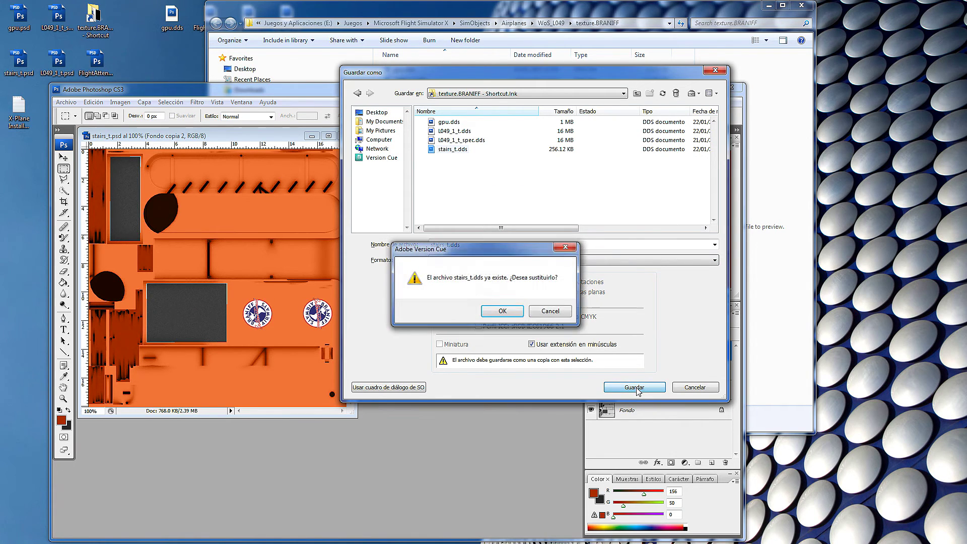
click(516, 312)
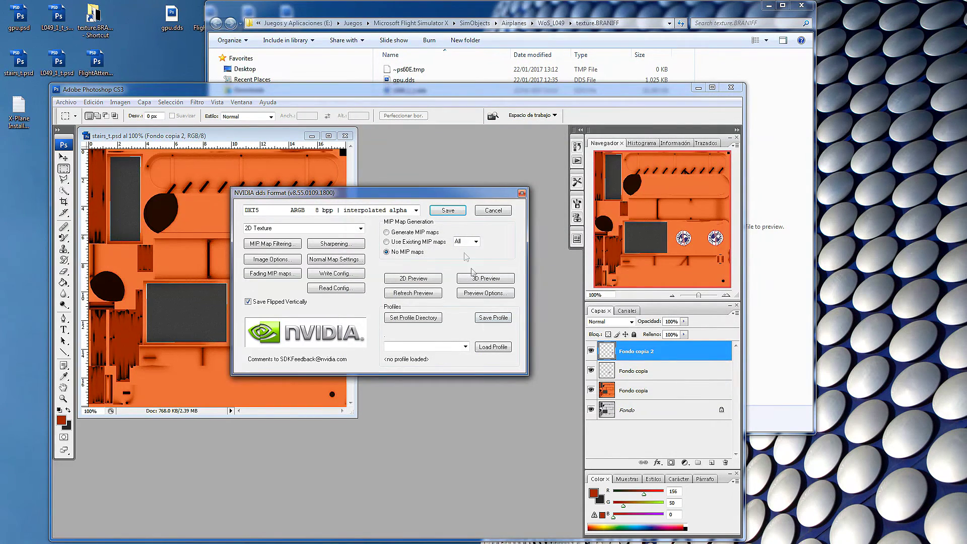
click(448, 210)
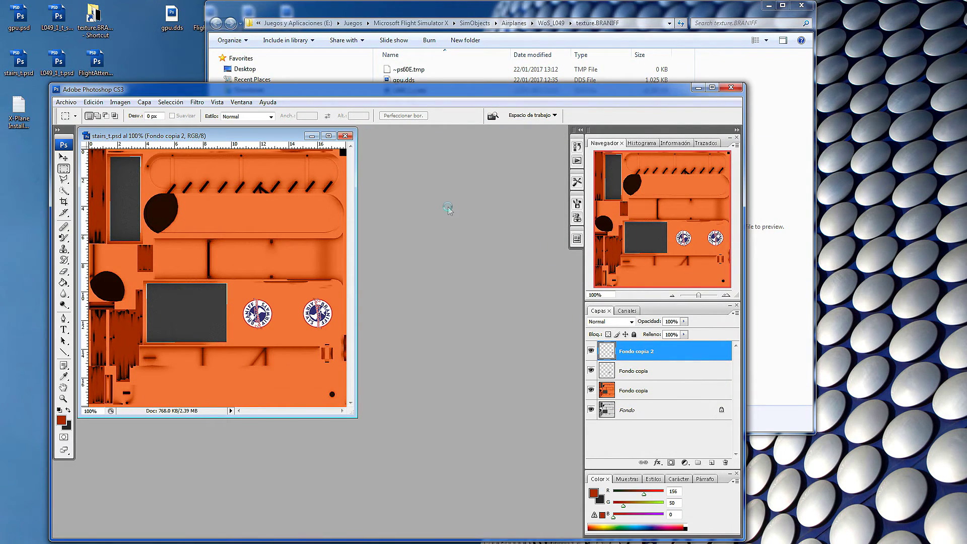
click(726, 89)
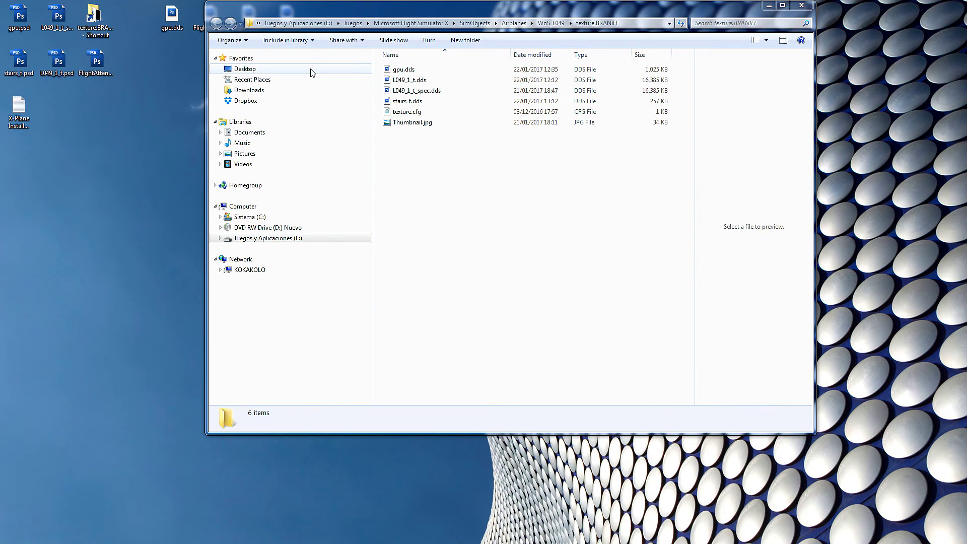
Open FlightAttendant_t.psd, export it to the desktop as FlightAttendant_t copia.dds in DXT5 format without MIP maps, and close Photoshop.
double_click(98, 62)
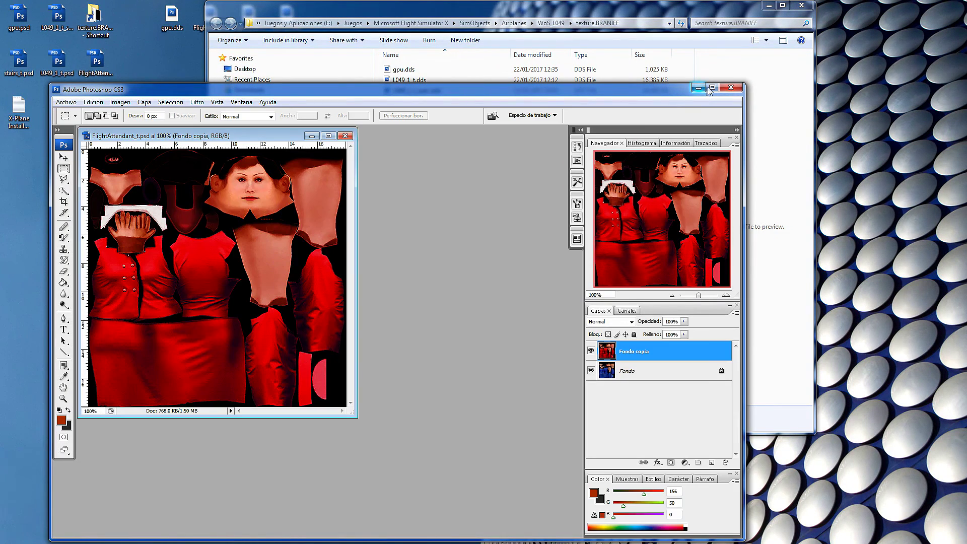
click(711, 89)
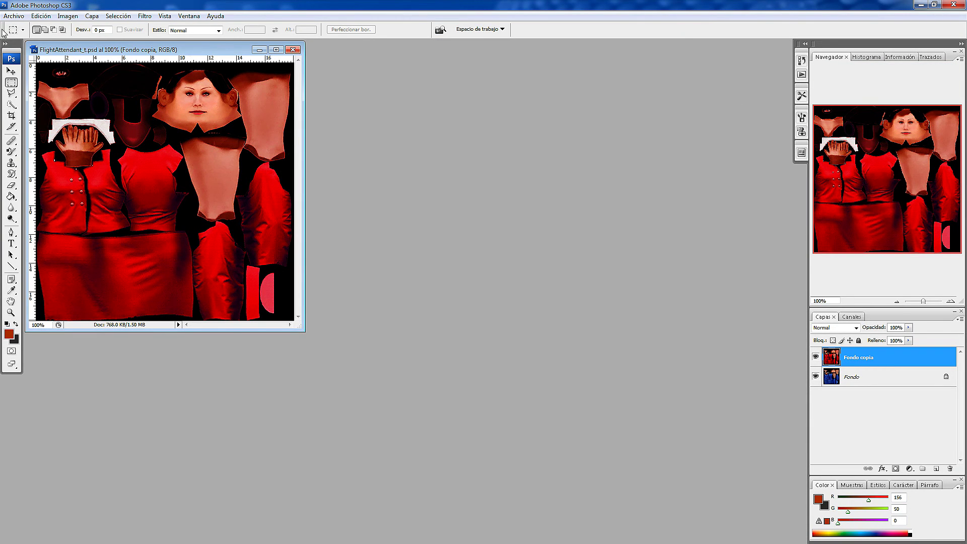
click(13, 16)
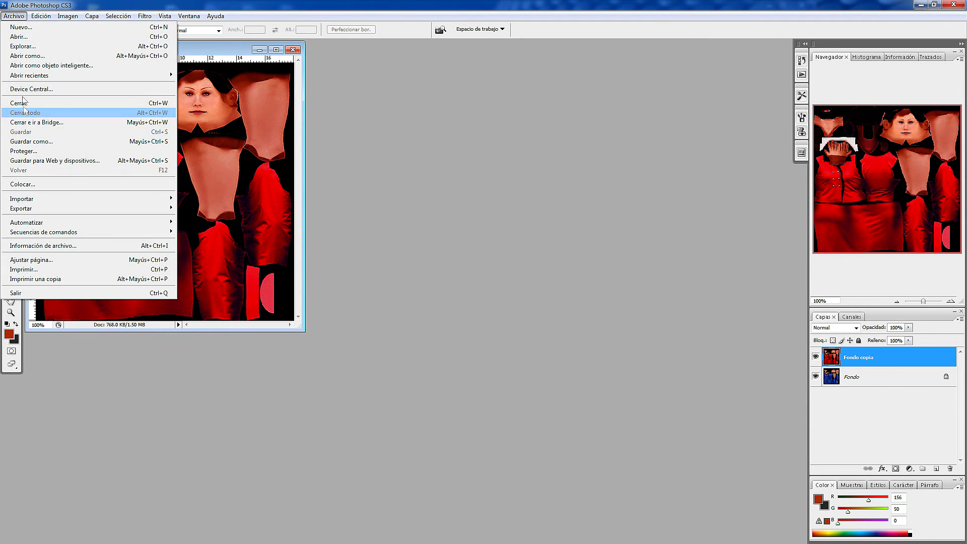
click(30, 141)
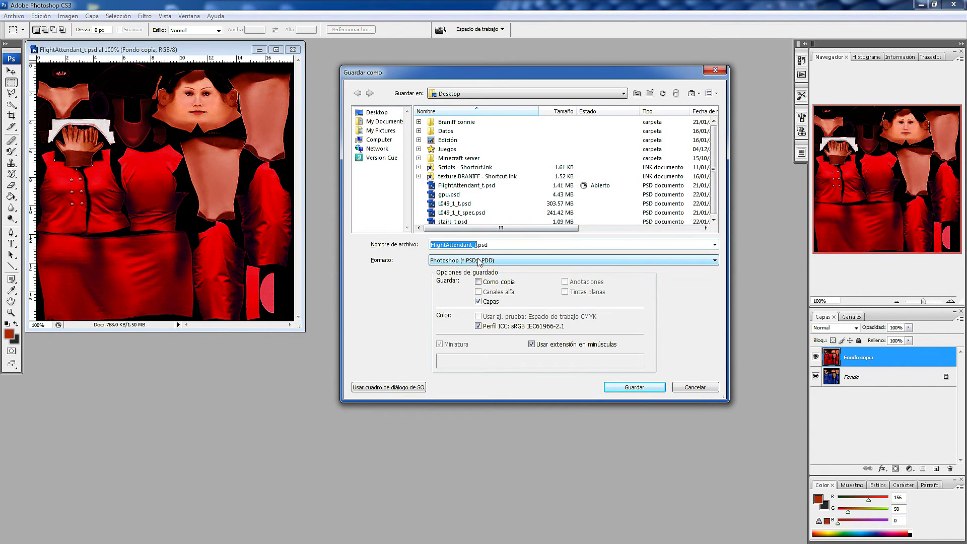
click(714, 260)
click(497, 304)
click(497, 303)
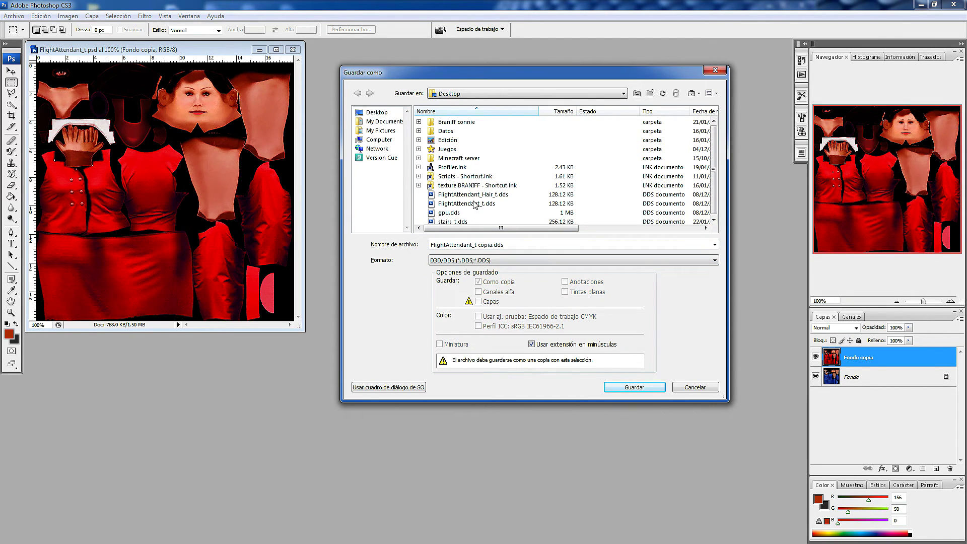
click(635, 387)
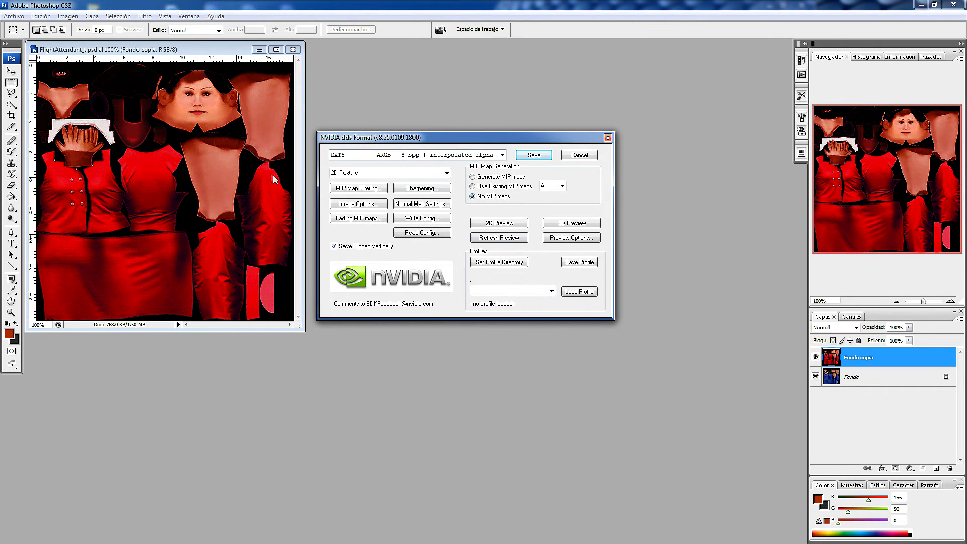
click(534, 158)
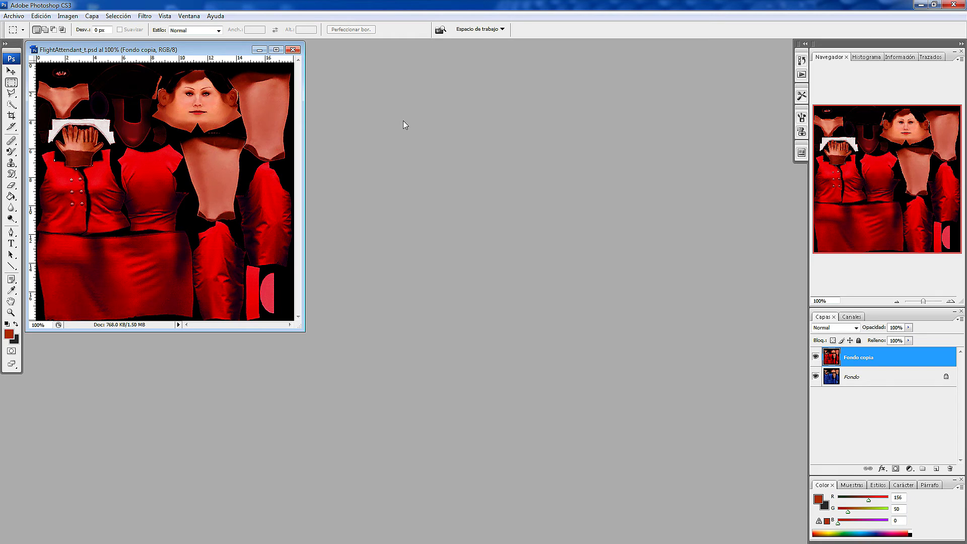
click(954, 4)
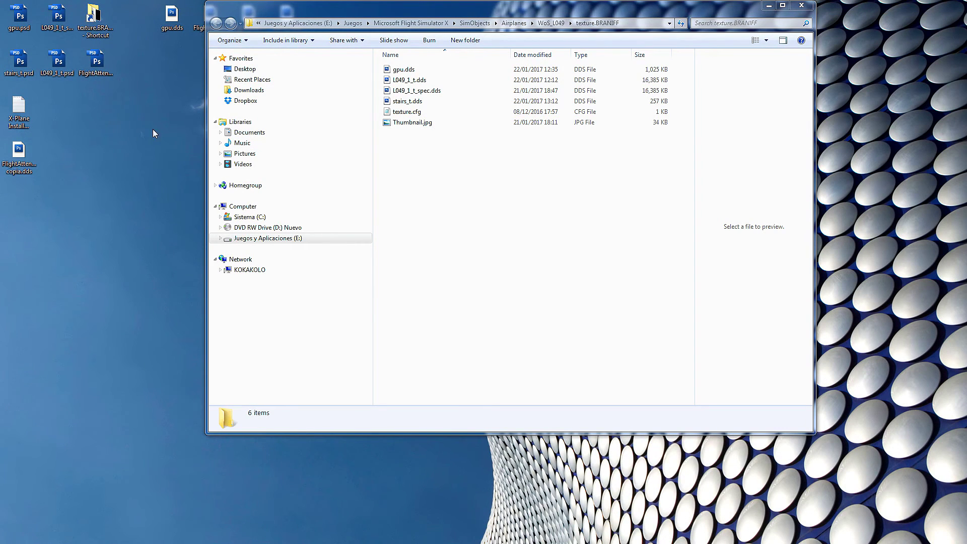
Try to rename FlightAttendant_t copia.dds on the desktop as FlightAttendant_t.dds.
click(17, 174)
click(17, 174)
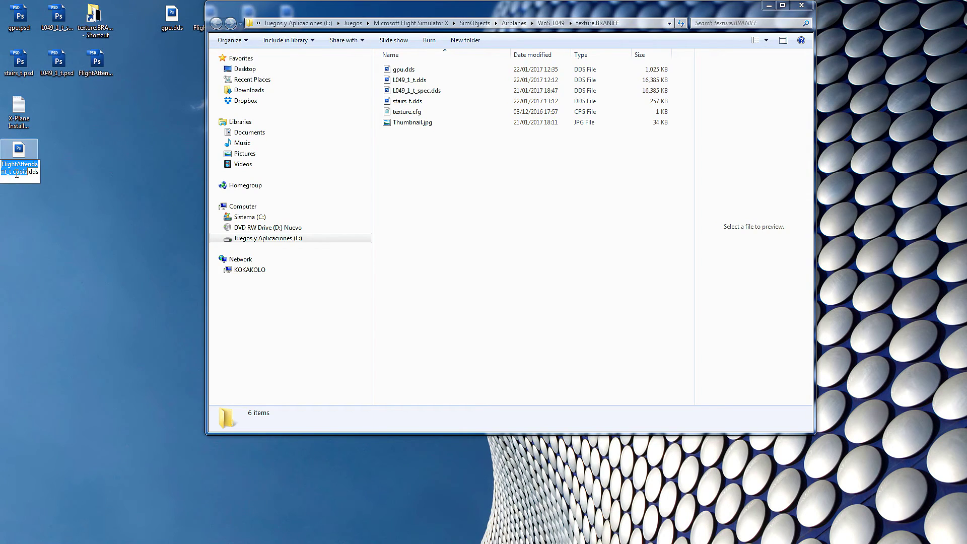
click(21, 171)
drag(28, 172, 12, 172)
key(BackSpace)
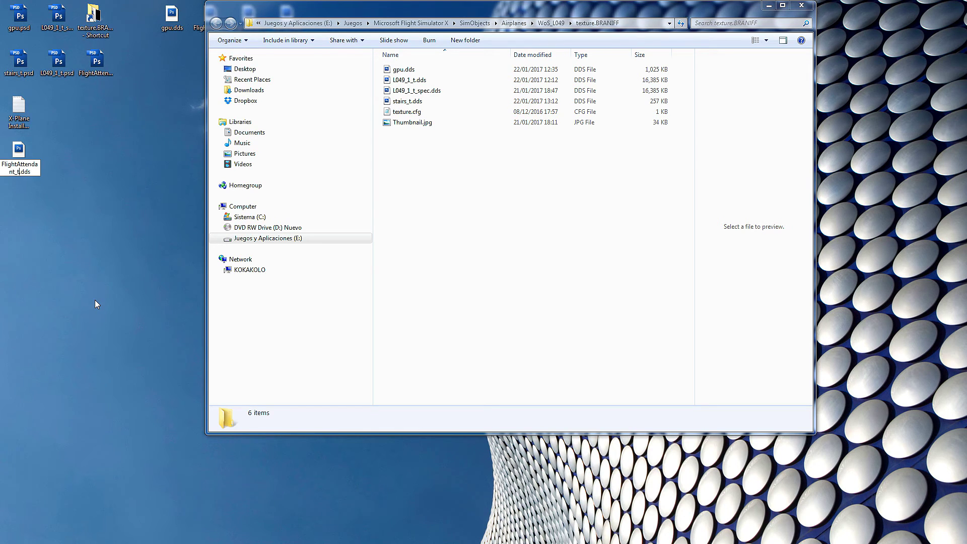
key(Return)
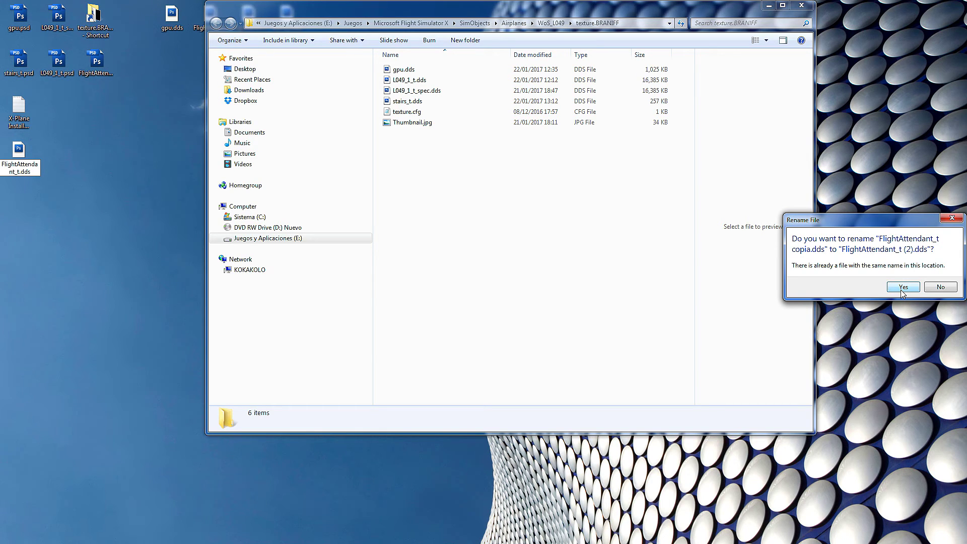
click(939, 288)
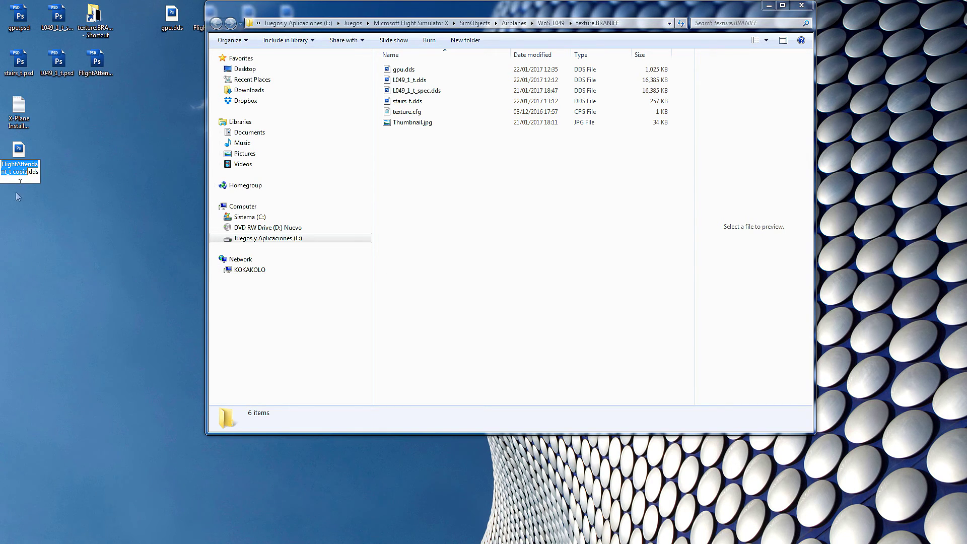
click(23, 163)
key(BackSpace)
click(201, 166)
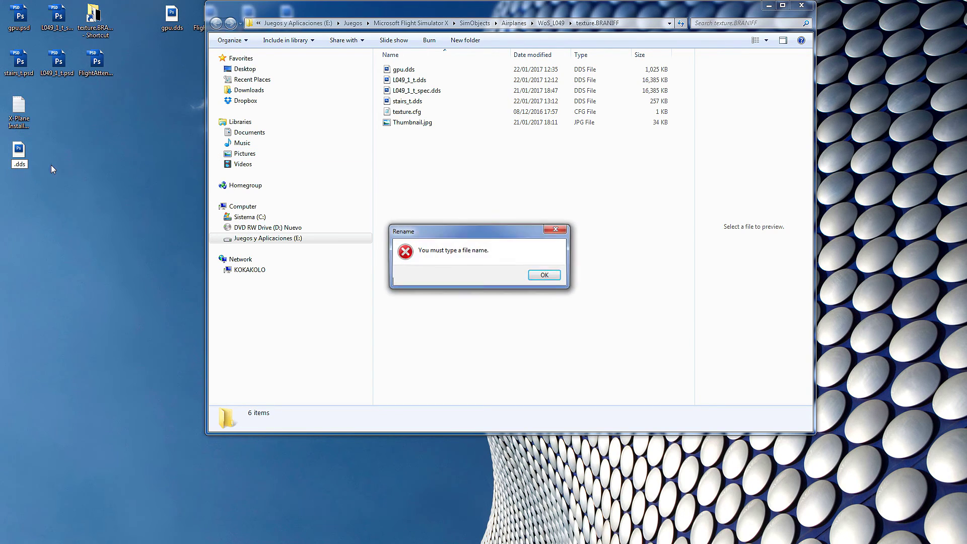
click(545, 275)
Remove "copia" from the exported flight attendant texture's file name and accept FlightAttendant_t (2).dds as its name.
click(33, 171)
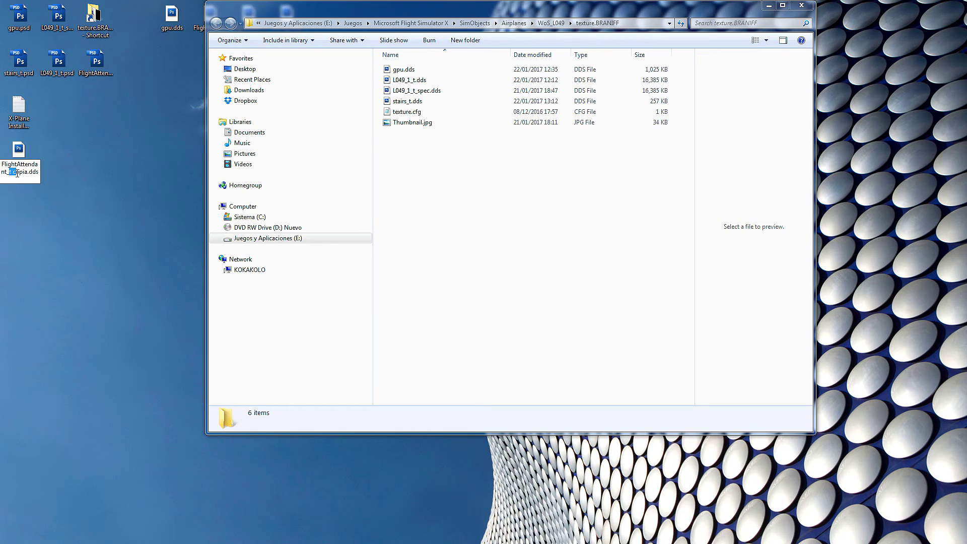
drag(27, 172, 10, 171)
key(BackSpace)
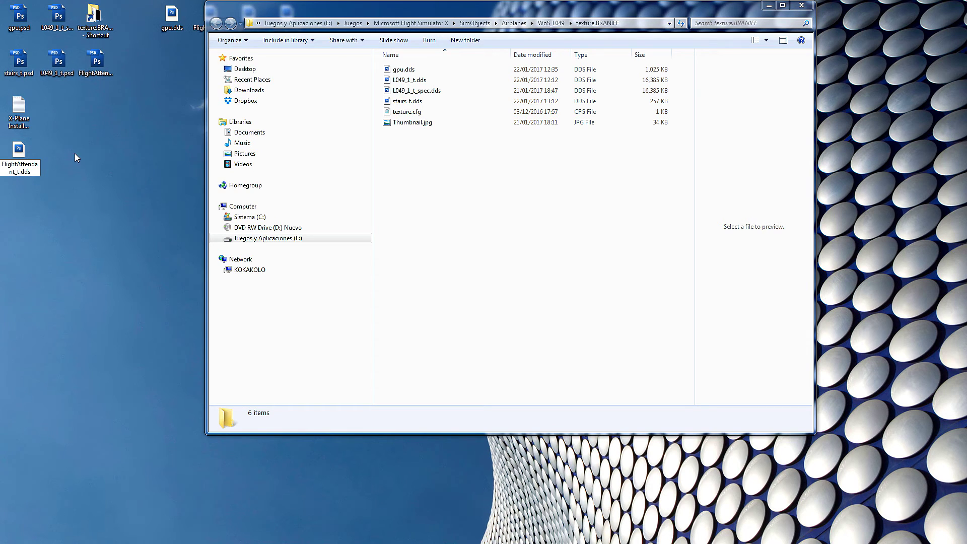
key(Return)
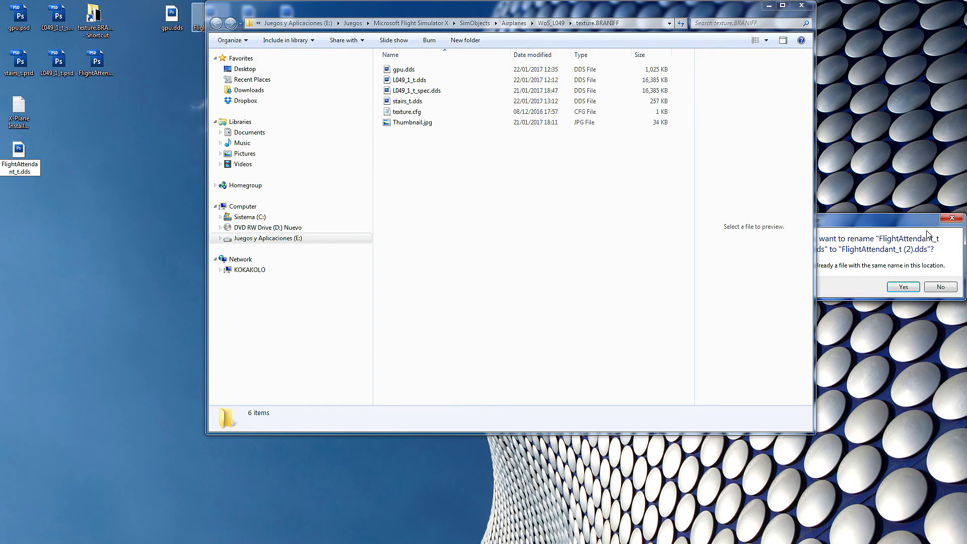
click(904, 288)
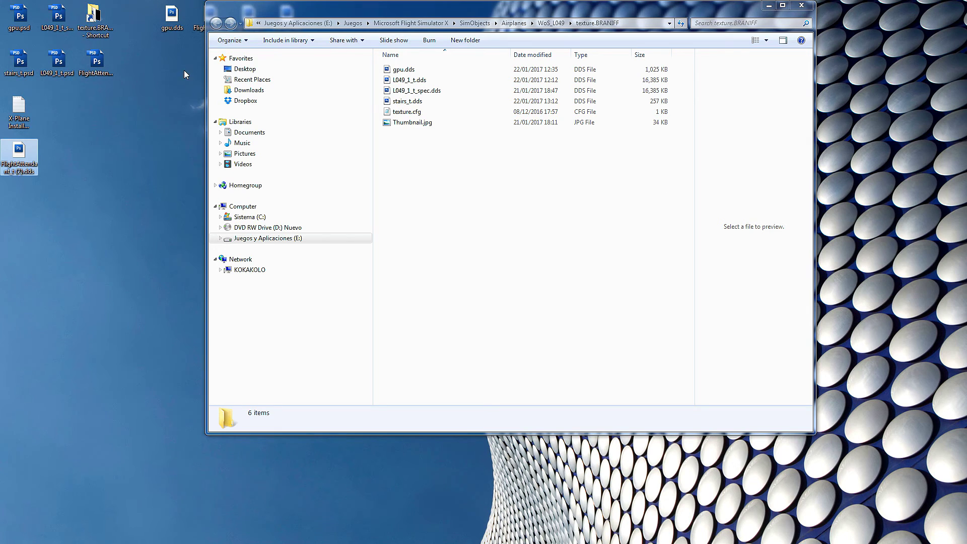
View the older FlightAttendant_t.dds from the desktop in Photoshop with the default load settings, and close Photoshop.
drag(274, 10, 268, 138)
click(223, 16)
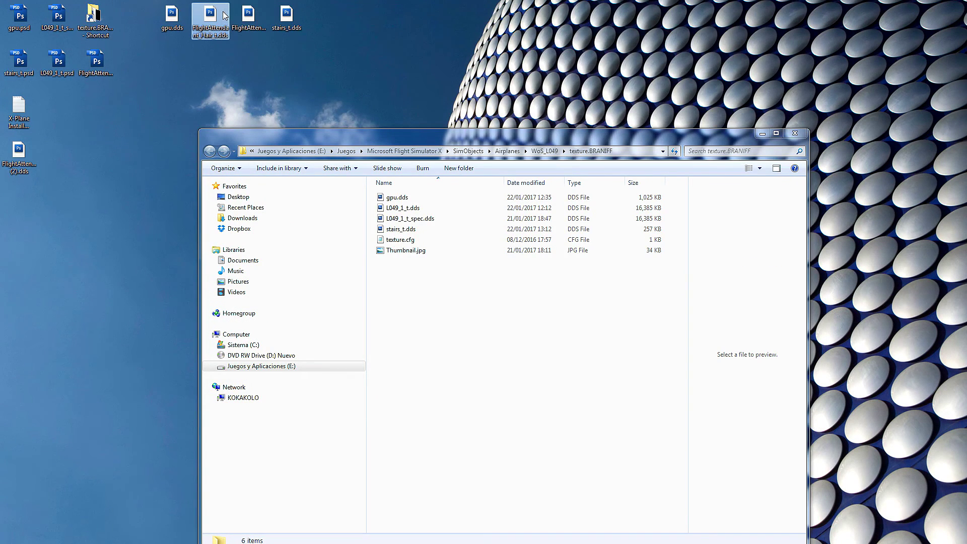
double_click(246, 15)
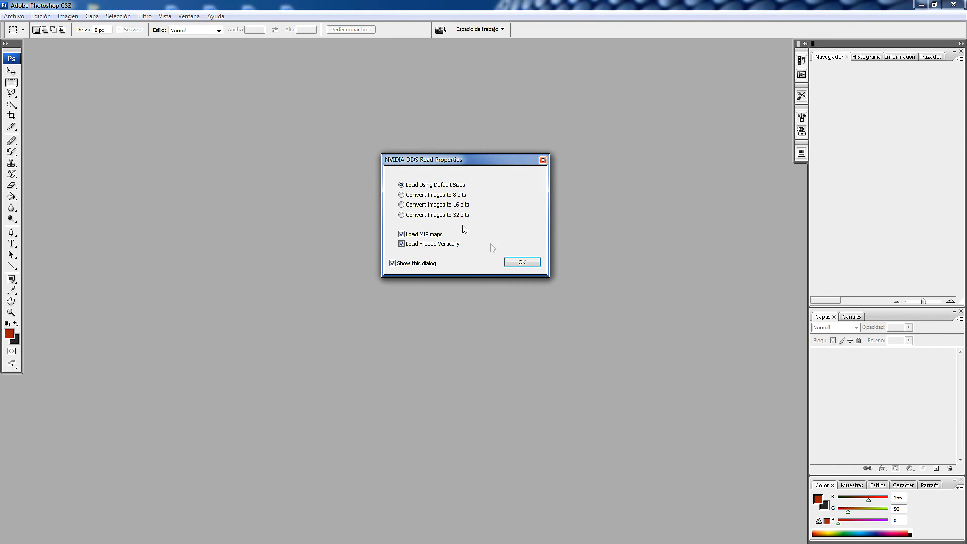
click(530, 265)
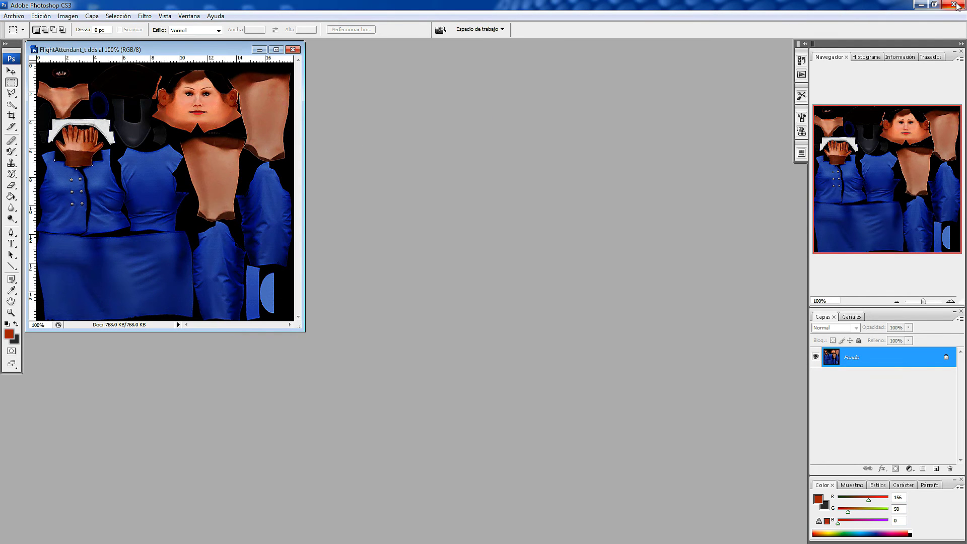
click(933, 4)
click(916, 7)
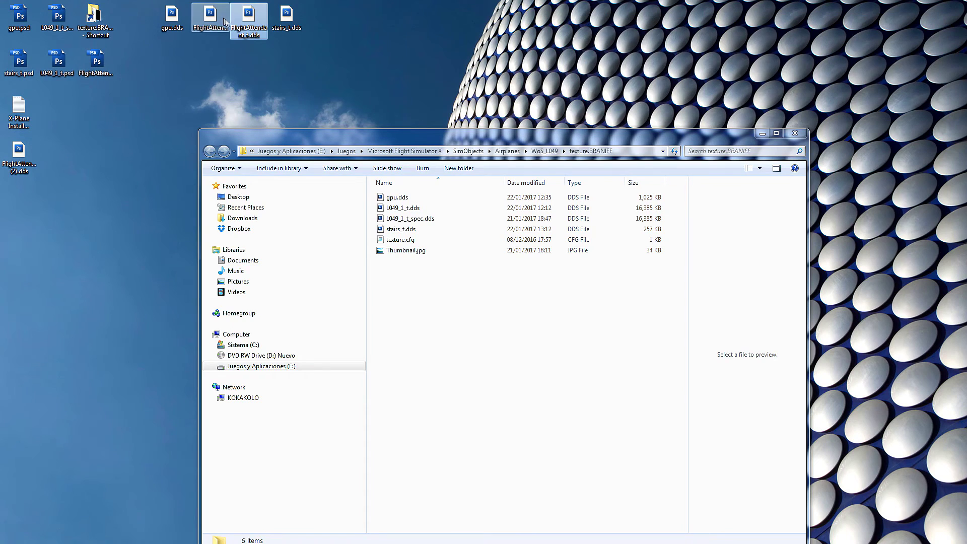
Copy the file name of the older FlightAttendant_t.dds on the desktop, leaving the name as it is.
click(247, 33)
right_click(259, 29)
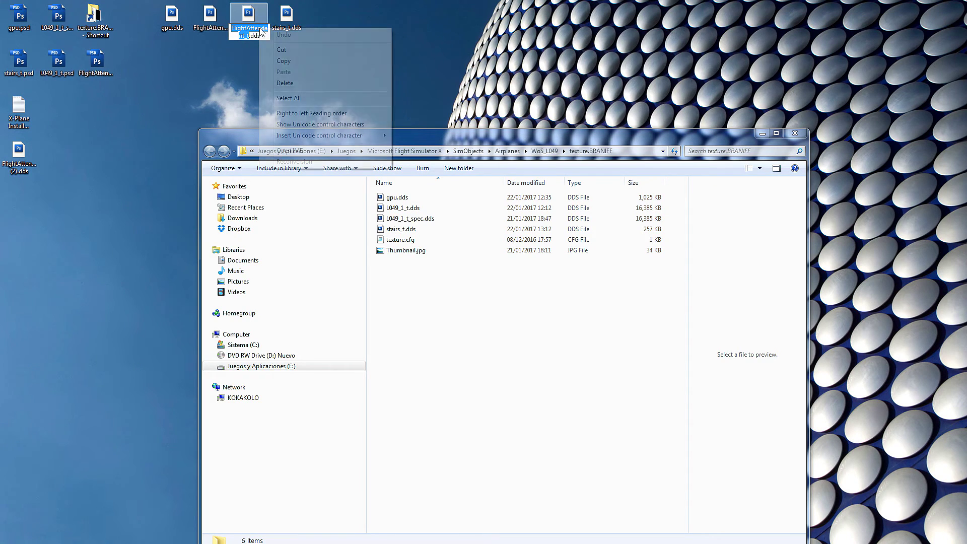
click(283, 61)
key(Return)
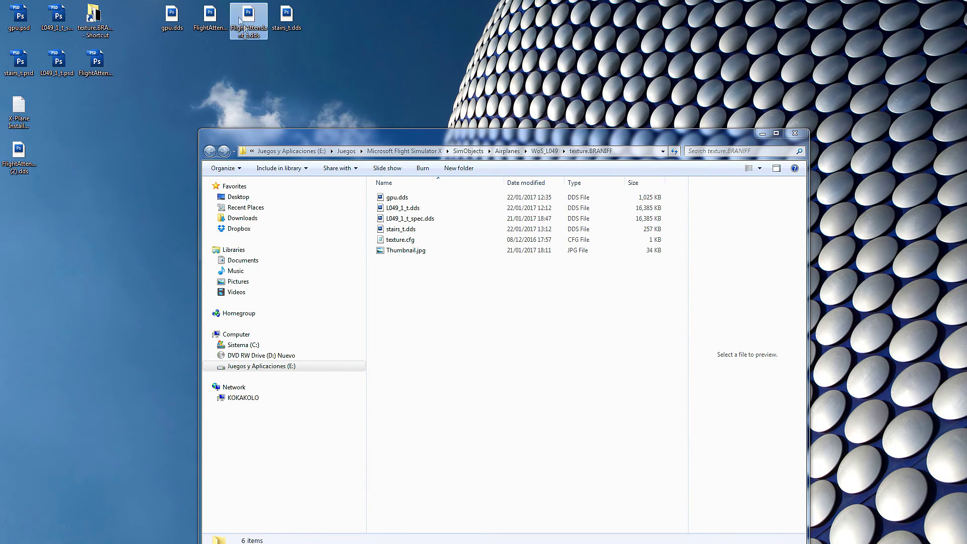
Delete the older FlightAttendant_t.dds, stairs_t.dds and gpu.dds from the desktop.
drag(227, 4, 320, 48)
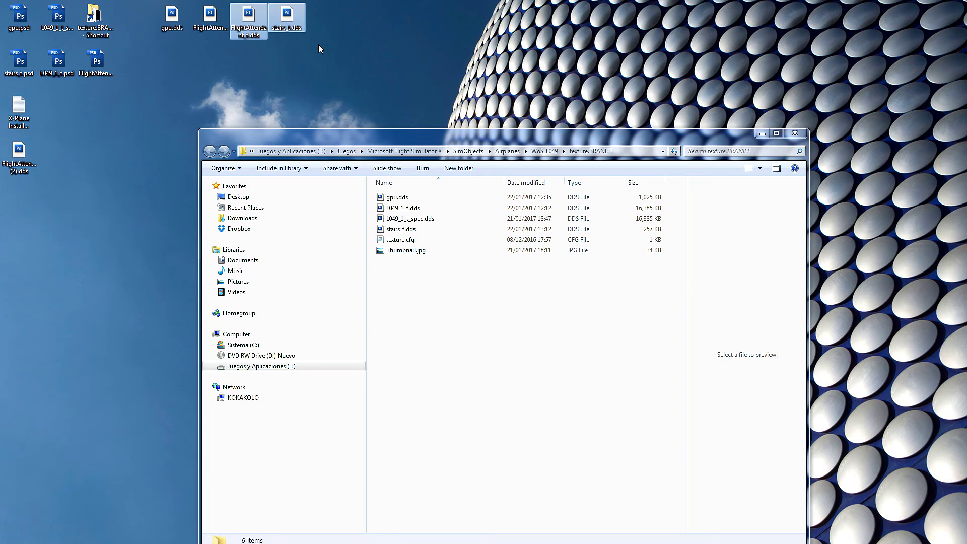
key(Delete)
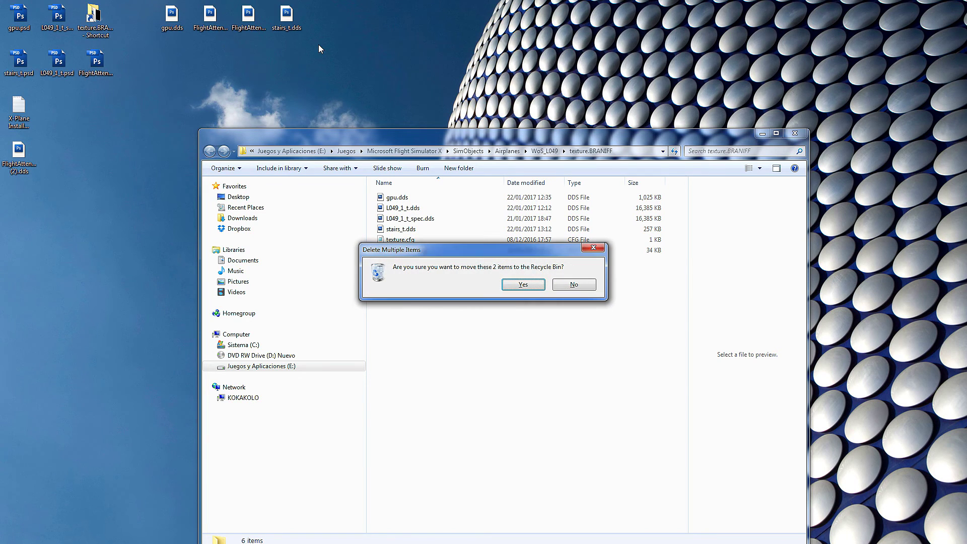
click(522, 285)
click(173, 19)
key(Delete)
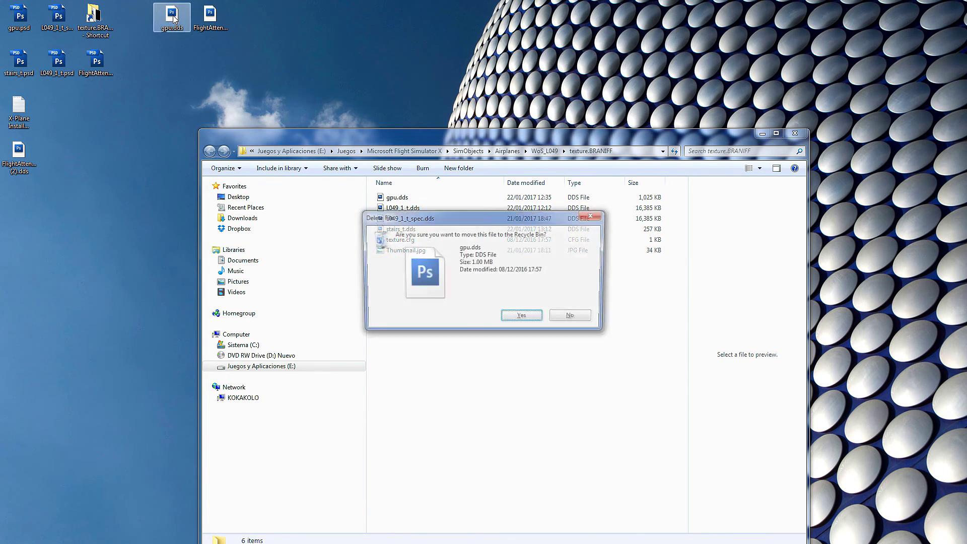
click(523, 317)
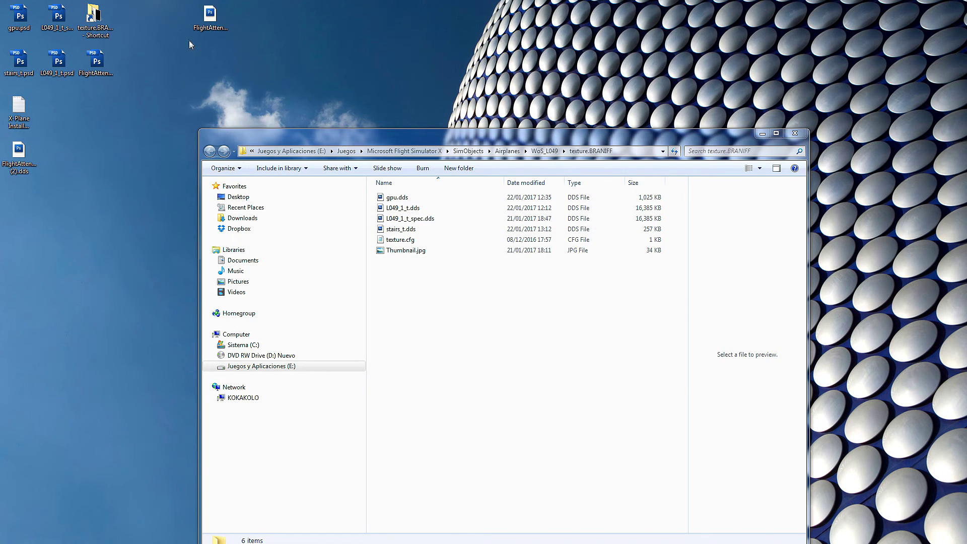
Set FlightAttendant_Hair_t.dds apart on the desktop and rename FlightAttendant_t (2).dds with the copied name FlightAttendant_t.
drag(210, 15, 133, 110)
click(11, 163)
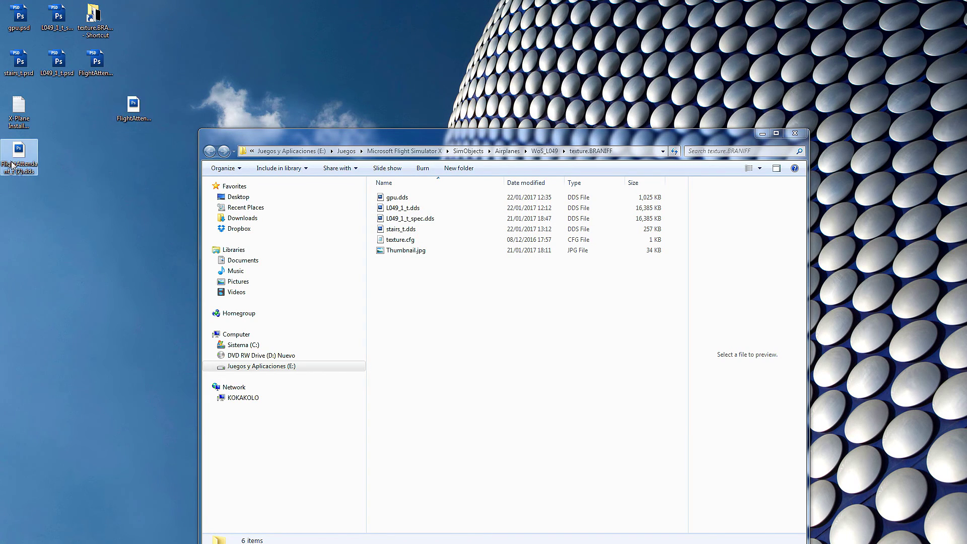
right_click(17, 166)
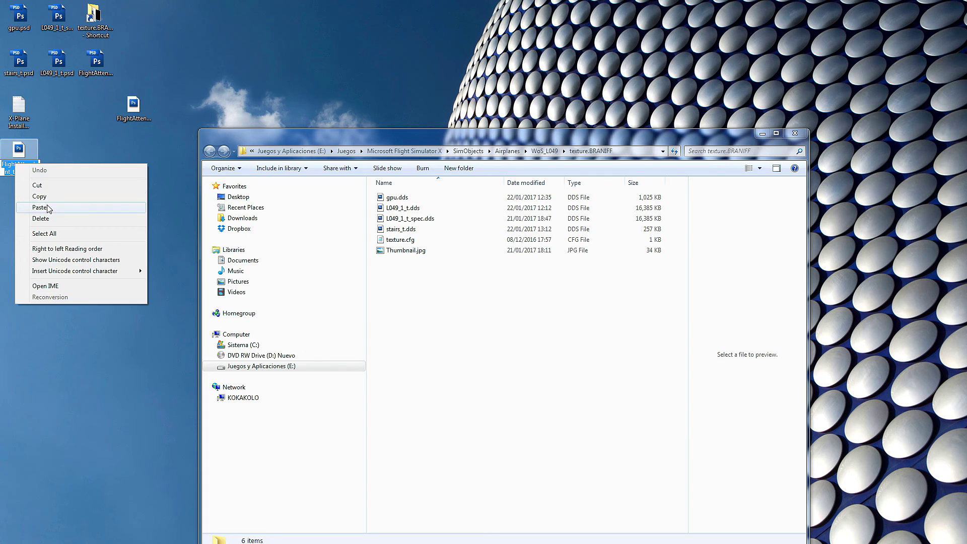
click(80, 209)
Open FlightAttendant_Hair_t.dds in Photoshop with the default load settings and place its window further into the workspace.
double_click(133, 107)
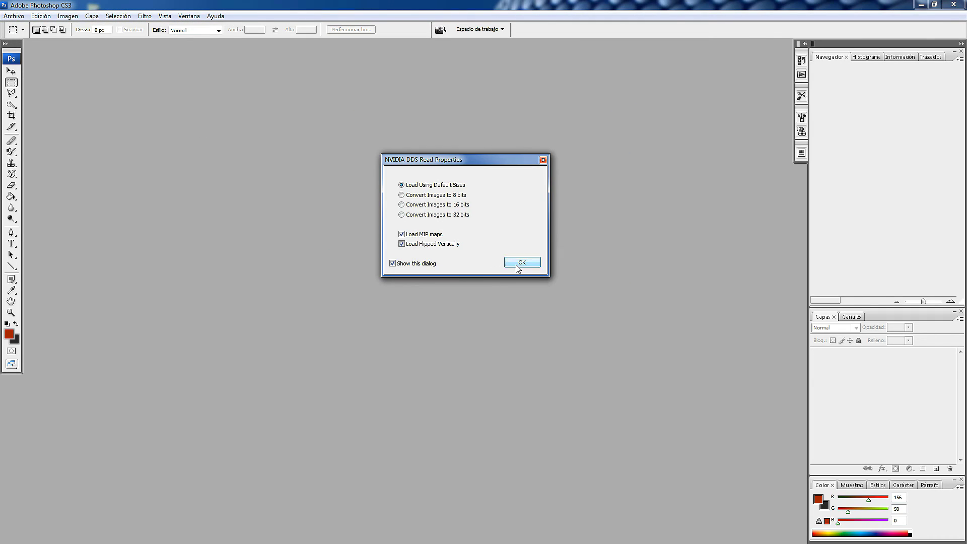
click(516, 264)
drag(67, 50, 226, 88)
Set the foreground color to 9c7900 and recolor the whole hair texture with the Color Replacement tool.
click(9, 332)
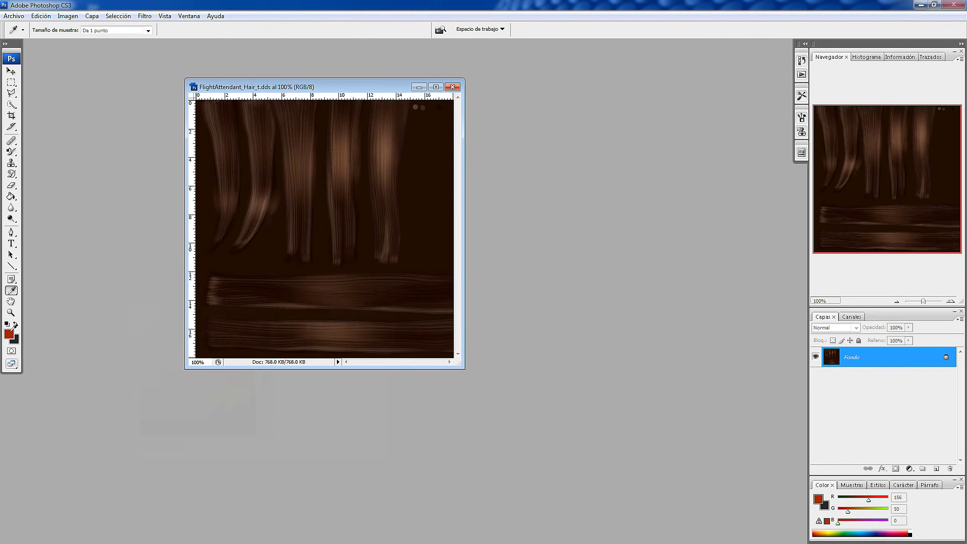
drag(267, 425, 266, 430)
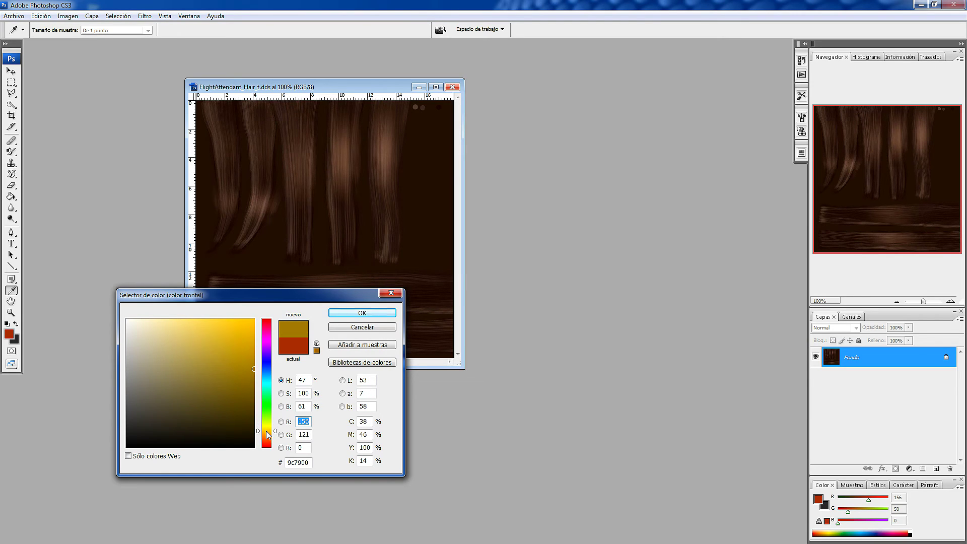
click(362, 312)
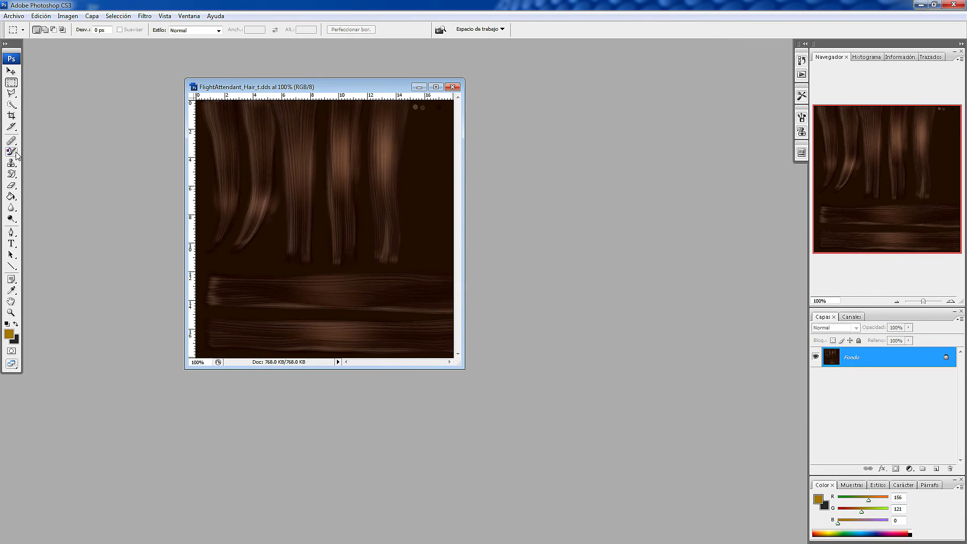
click(14, 153)
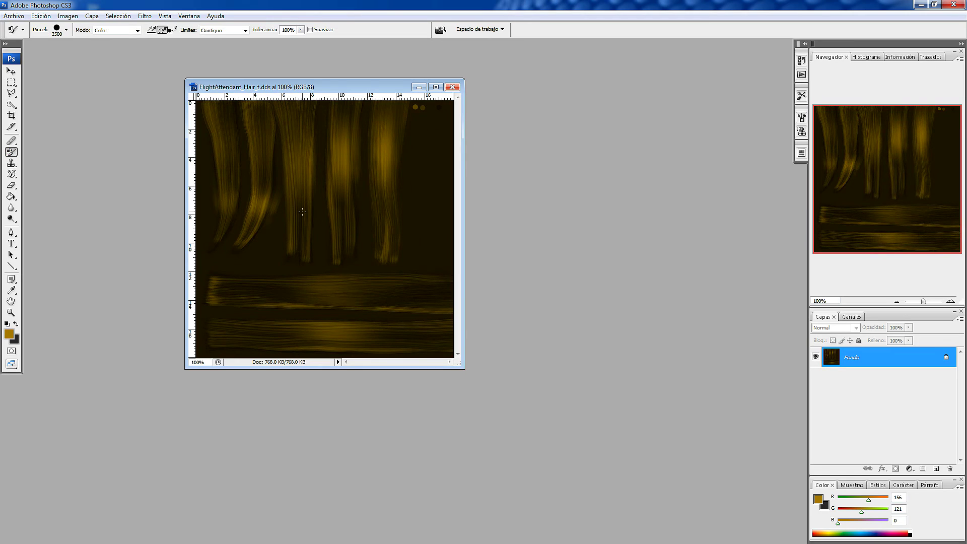
Set the foreground color to olive 9a9c00 and return the hair texture to its original brown.
click(8, 334)
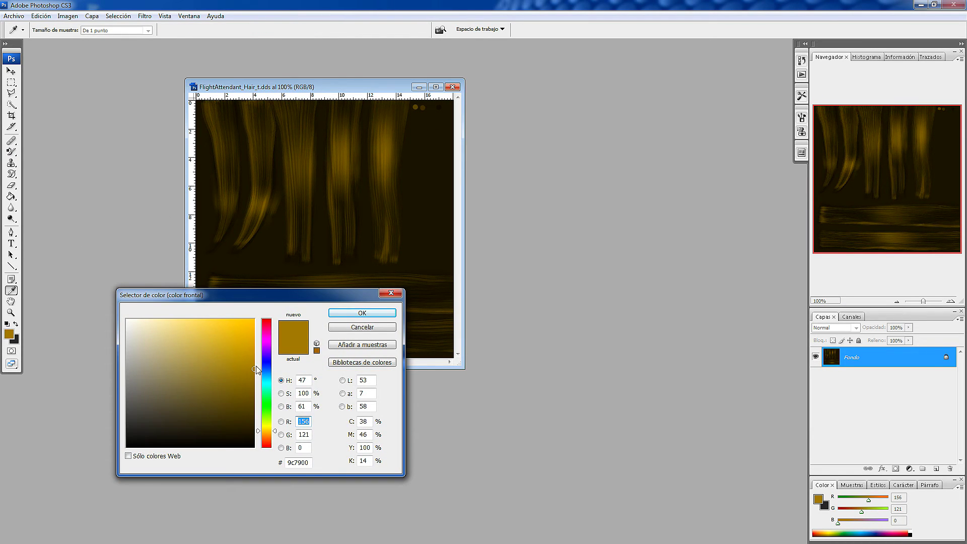
click(268, 426)
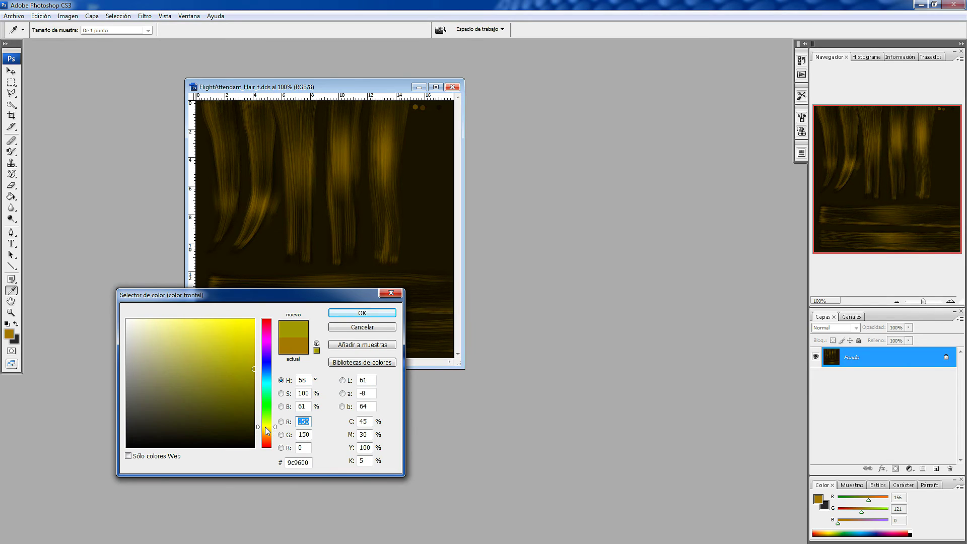
drag(264, 427, 263, 425)
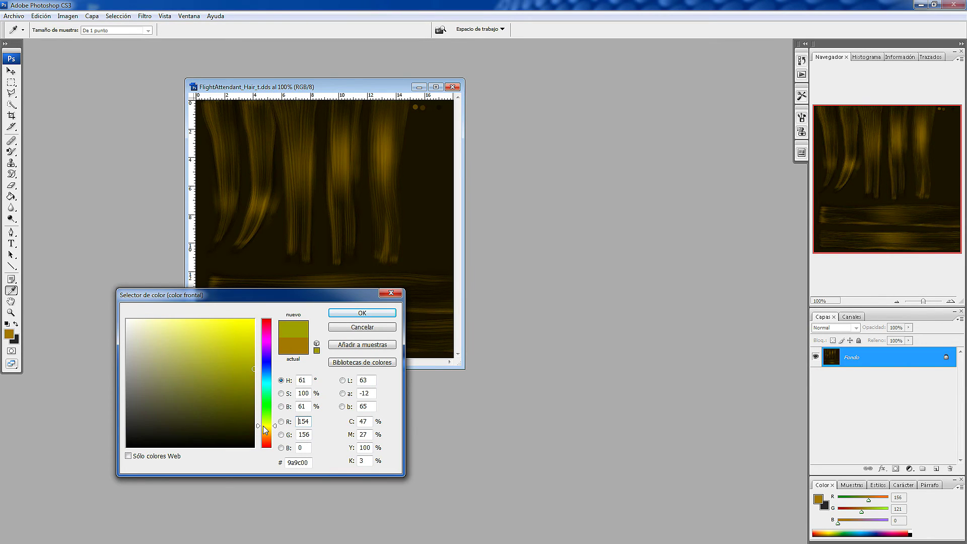
click(362, 313)
key(b)
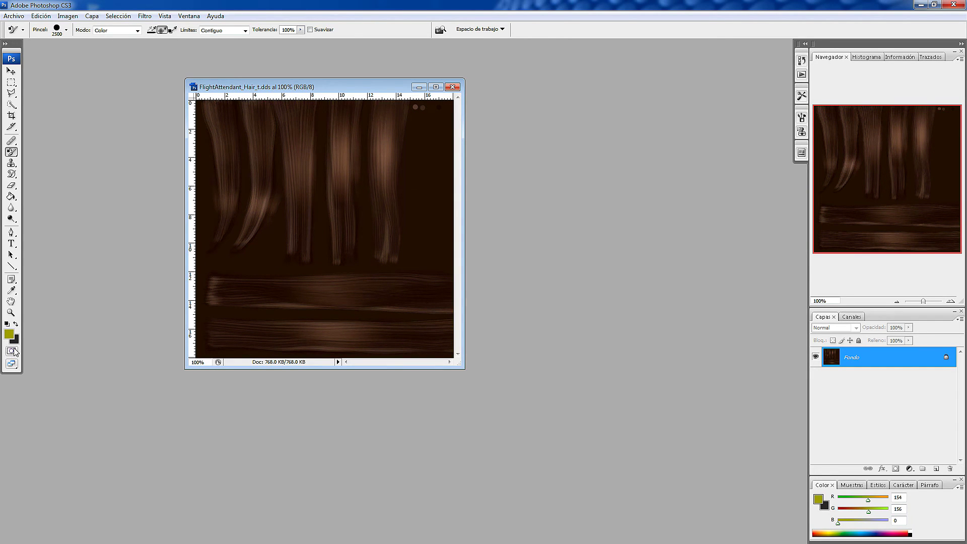
Set the foreground color to bright yellow (R 255, G 234, B 0) and recolor the whole hair texture with the Color Replacement tool.
click(9, 334)
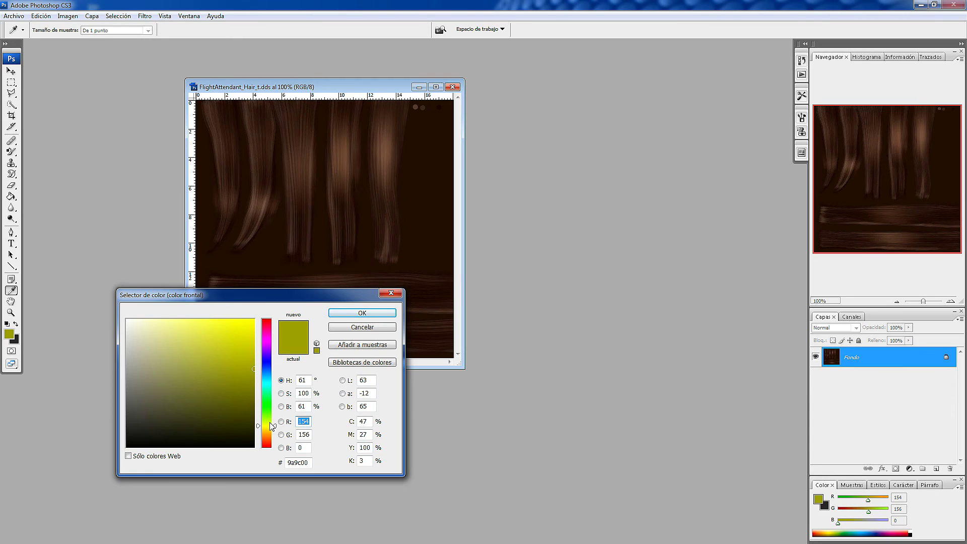
click(273, 427)
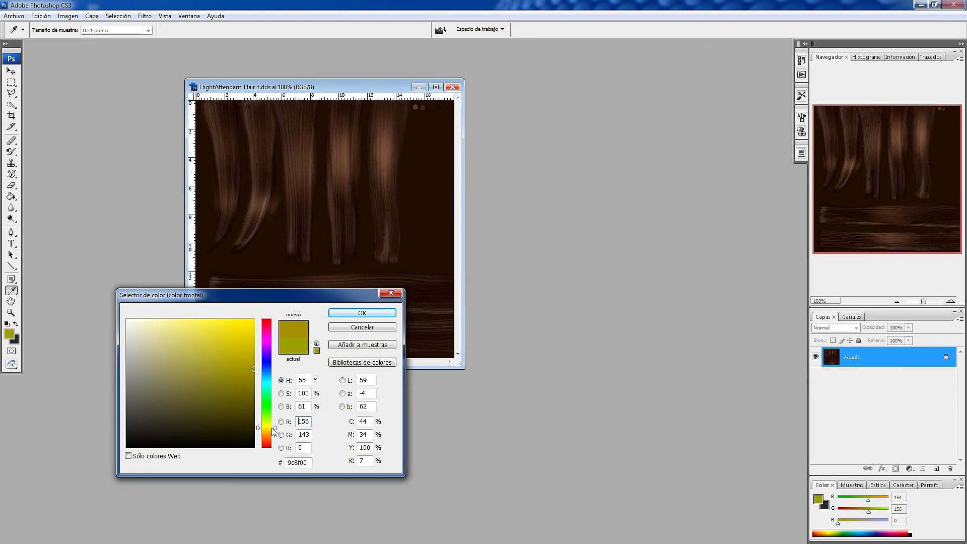
drag(257, 370, 254, 301)
click(356, 315)
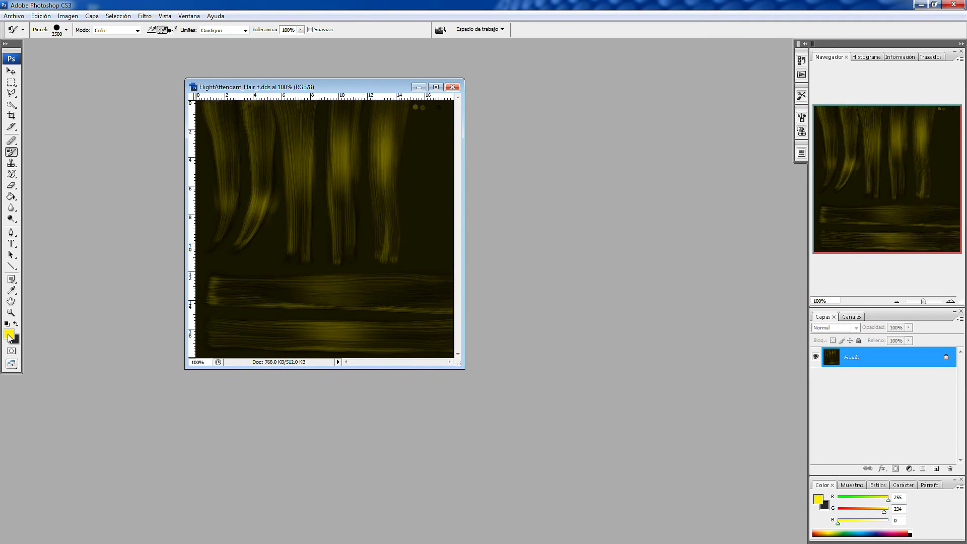
click(56, 17)
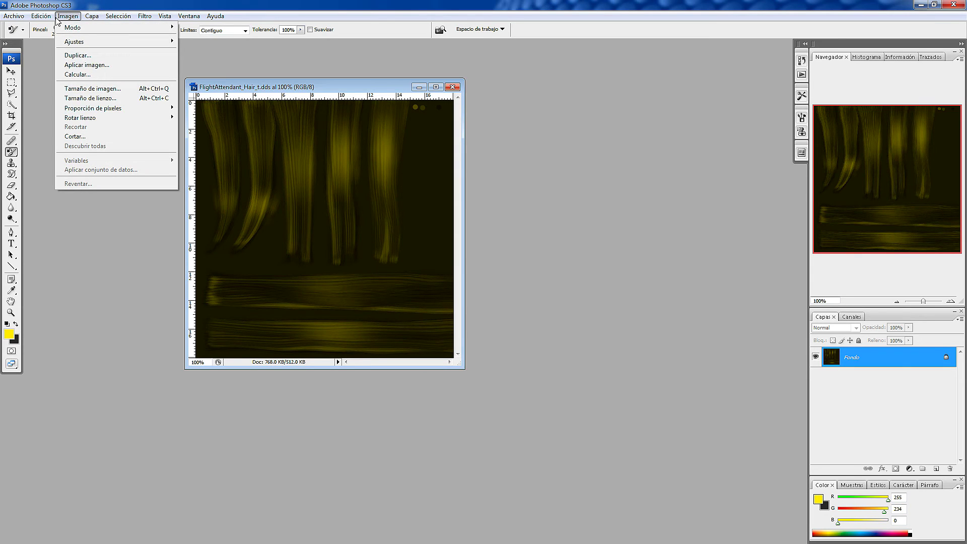
mouse_move(43, 18)
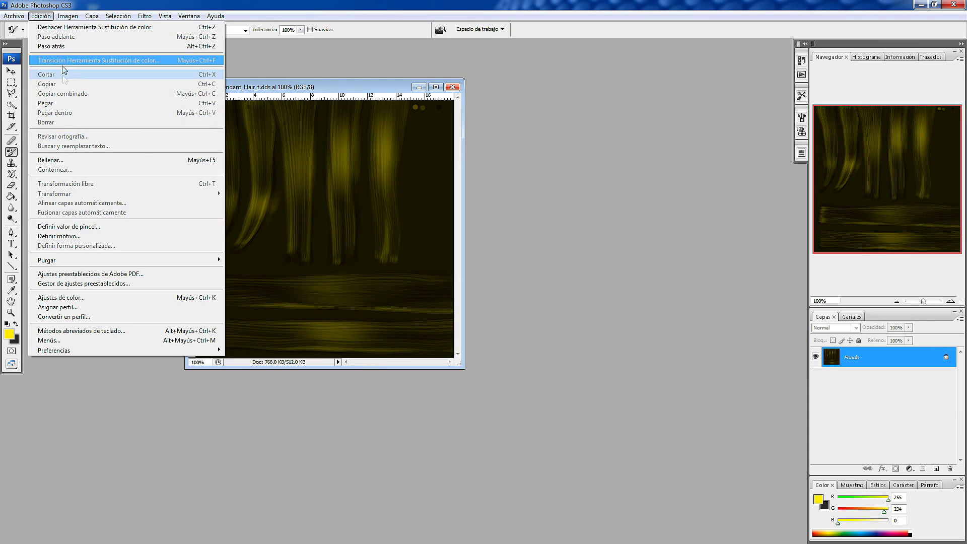
Try brightening the yellow hair texture with Levels at an input white level of 125, and undo back to the brown texture.
mouse_move(87, 17)
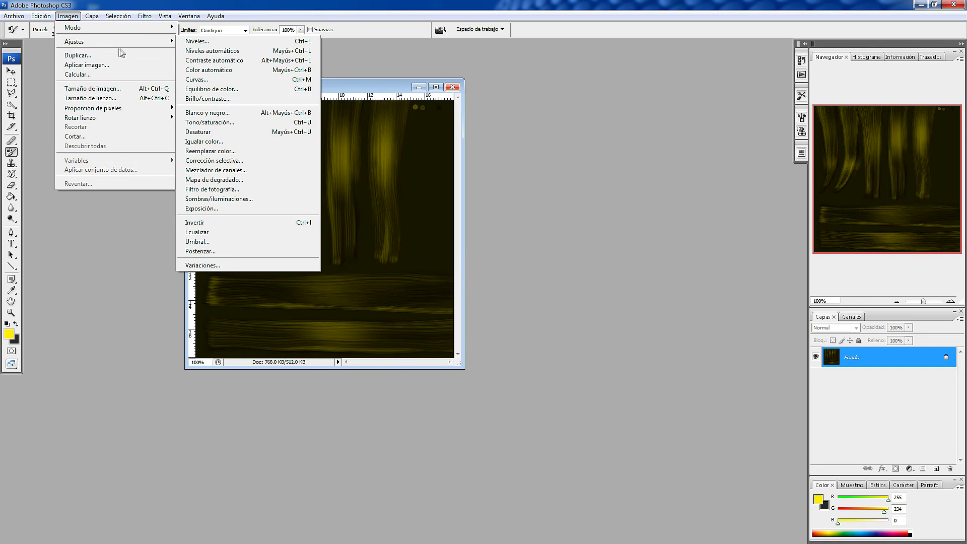
click(180, 42)
mouse_move(188, 266)
mouse_down()
mouse_move(208, 268)
mouse_move(187, 268)
mouse_up()
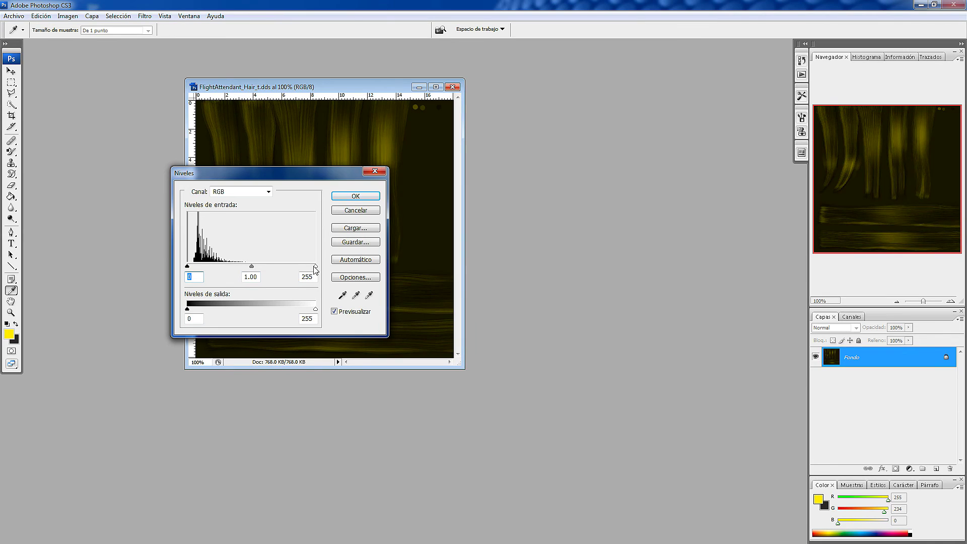
drag(315, 267, 249, 266)
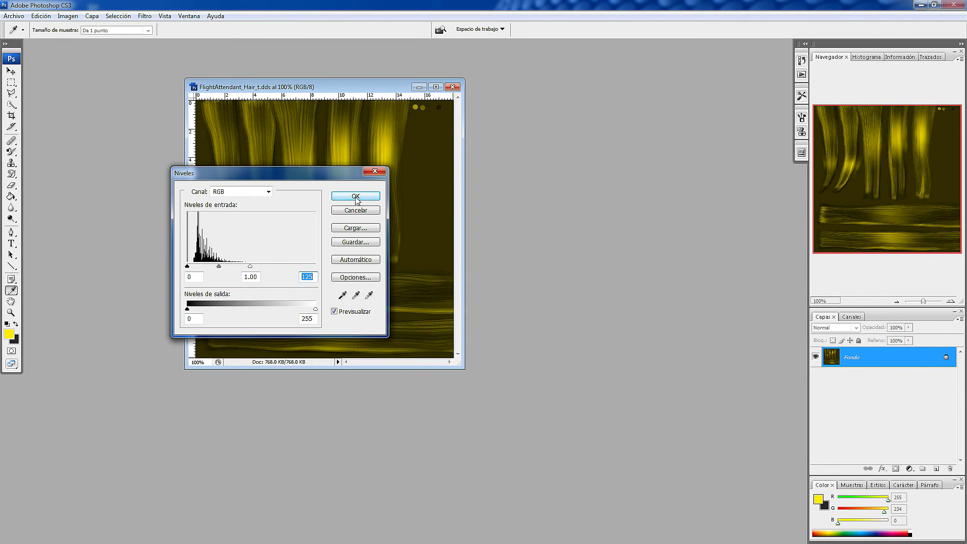
click(356, 197)
key(b)
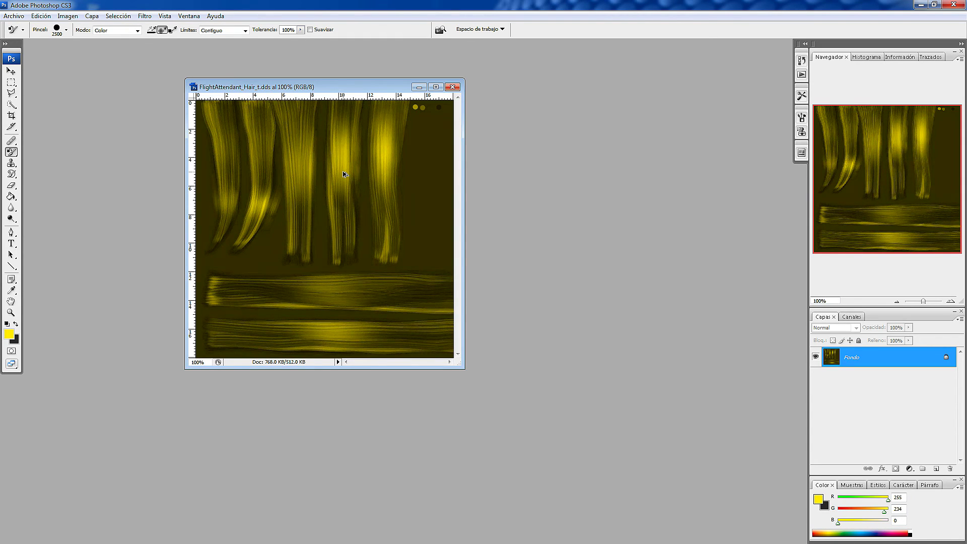
key(ctrl+z)
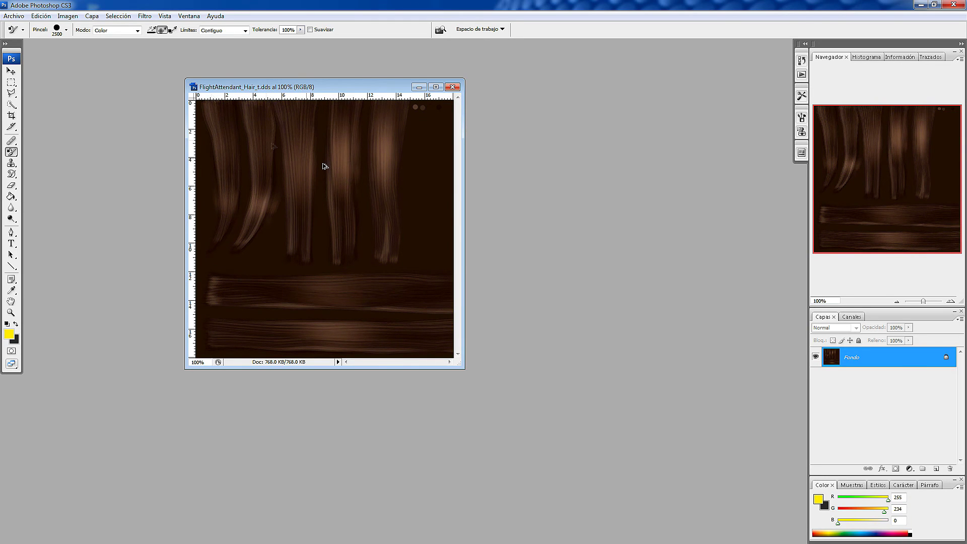
Brighten the brown hair texture with Levels, lowering the input white level to 109.
click(67, 16)
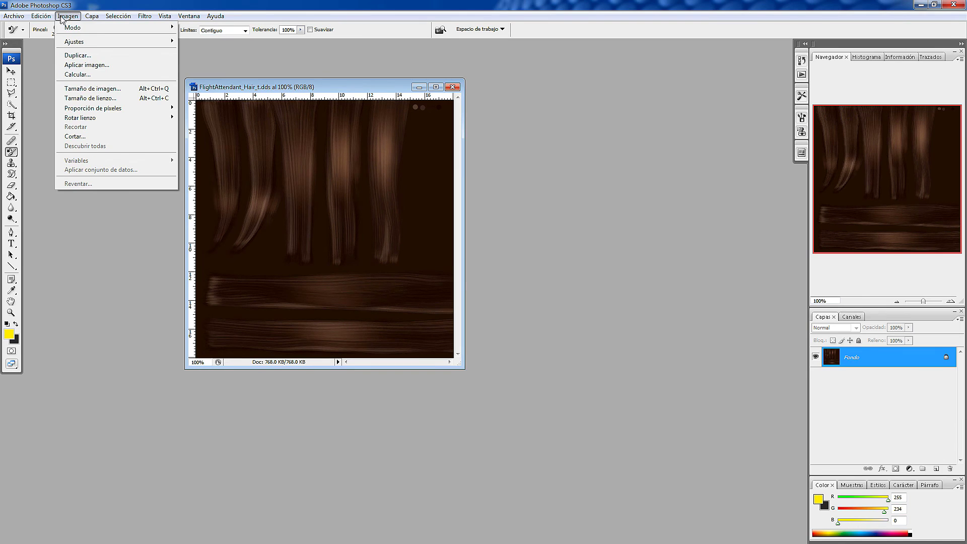
mouse_move(76, 43)
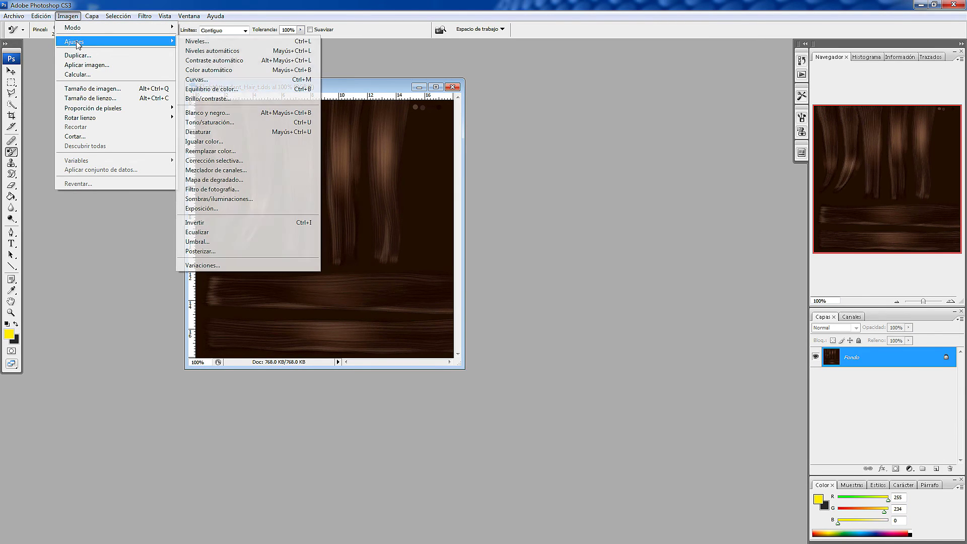
click(191, 44)
drag(315, 266, 240, 266)
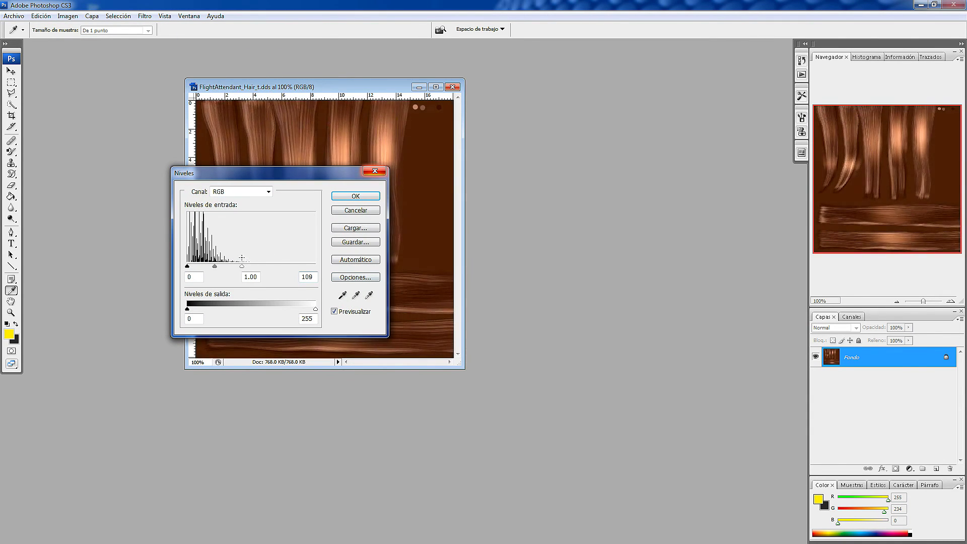
click(352, 195)
key(b)
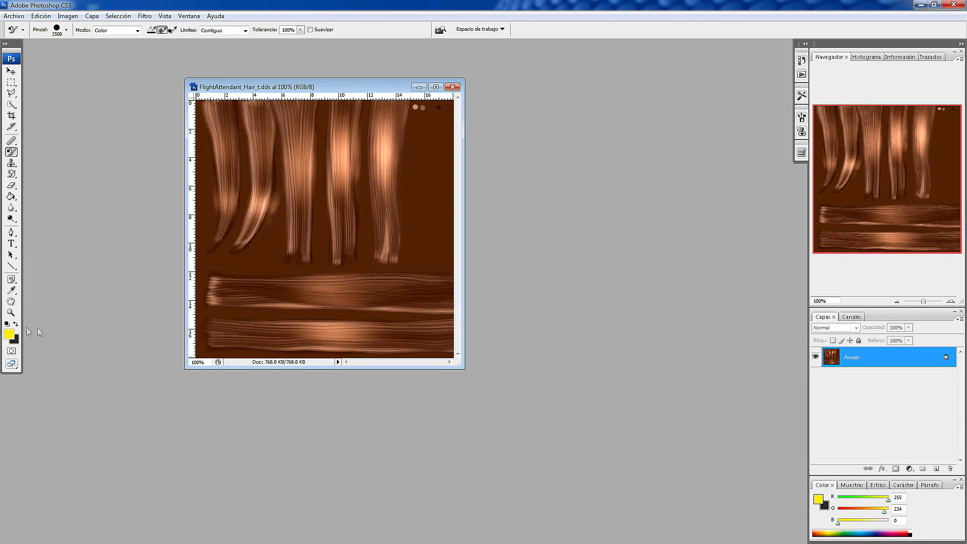
Try recoloring the brightened hair texture with pure yellow (R 255, G 255, B 0) using Color Replacement, and undo it.
click(8, 333)
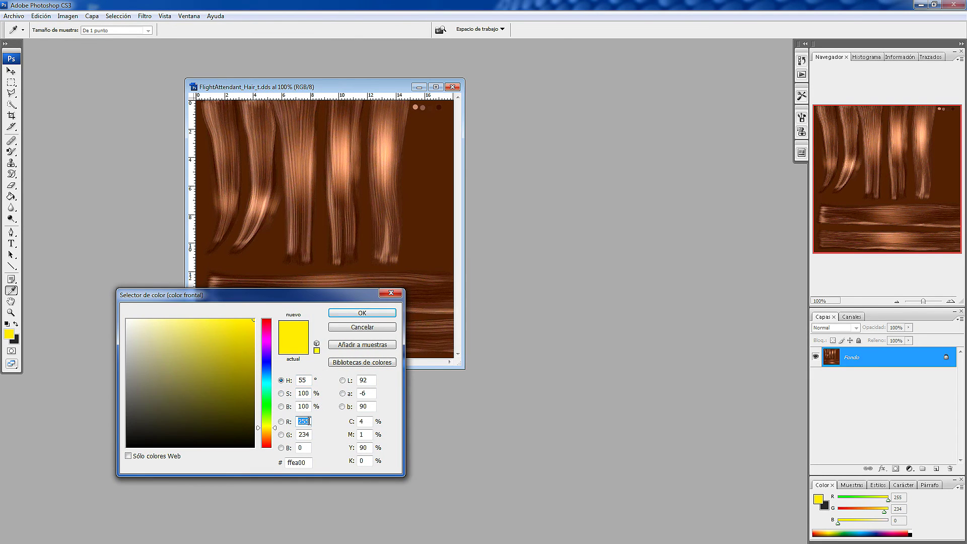
drag(303, 434, 313, 436)
text(55)
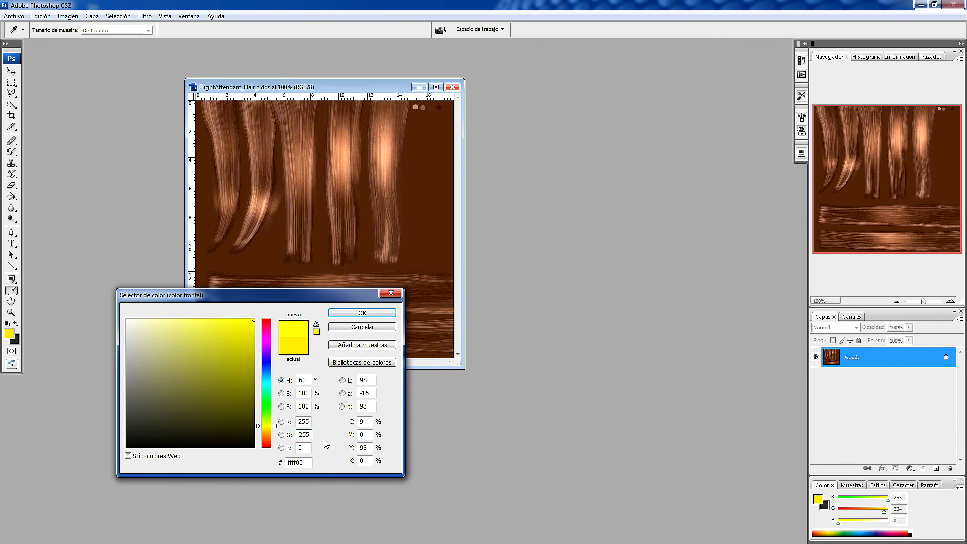
click(305, 447)
click(362, 313)
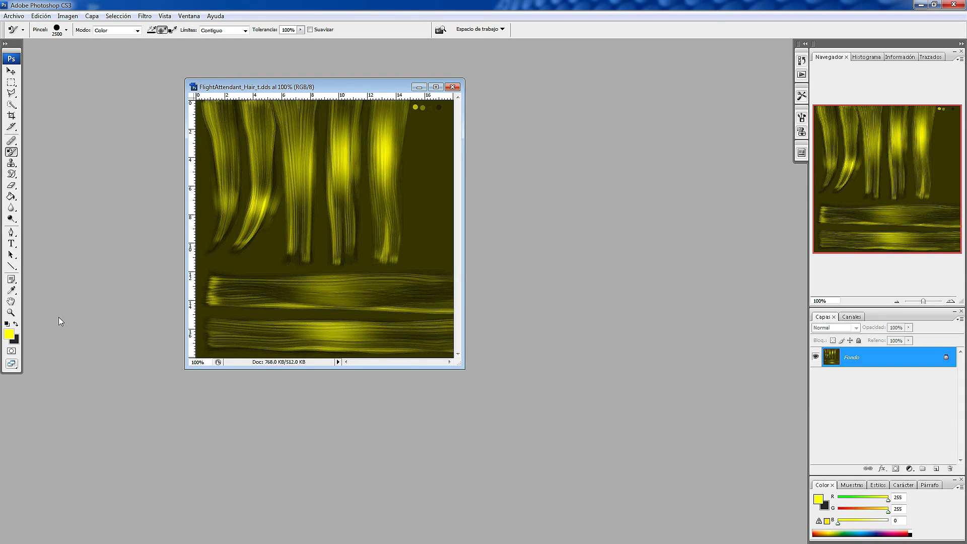
key(ctrl+z)
Try recoloring the hair texture with yellow R 255, G 255, B 50, and undo it.
click(9, 334)
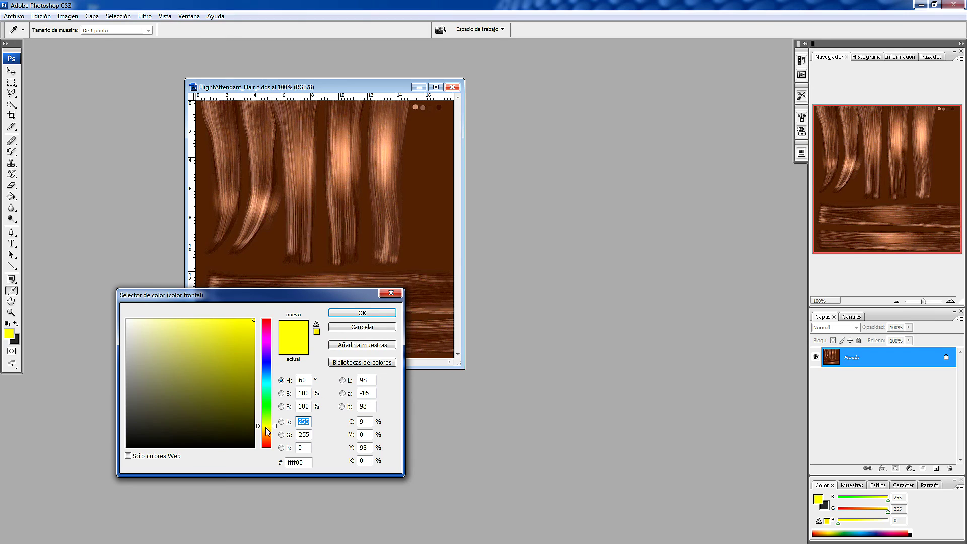
click(303, 447)
text(50)
click(362, 312)
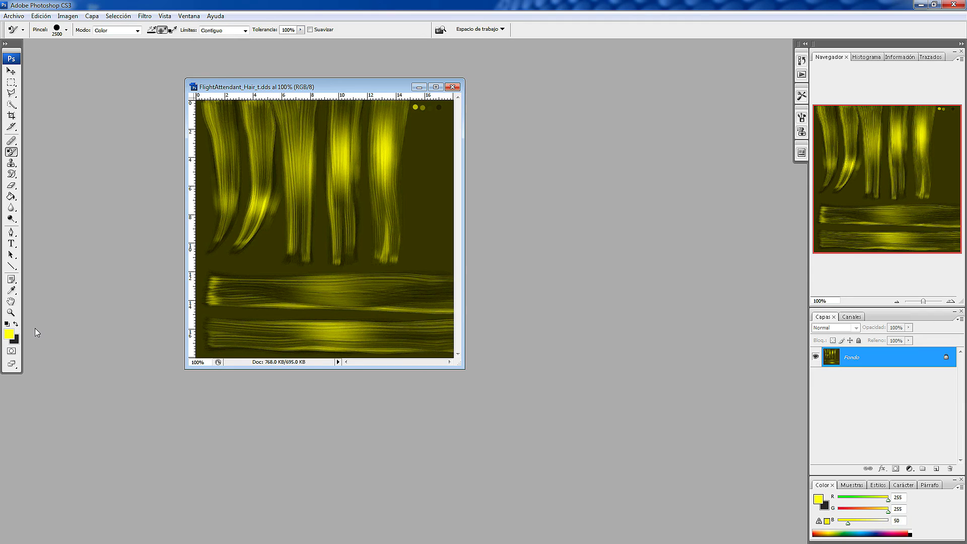
key(ctrl+z)
Set the foreground color to R 255, G 255, B 100 and reactivate the Color Replacement tool.
key(i)
click(9, 334)
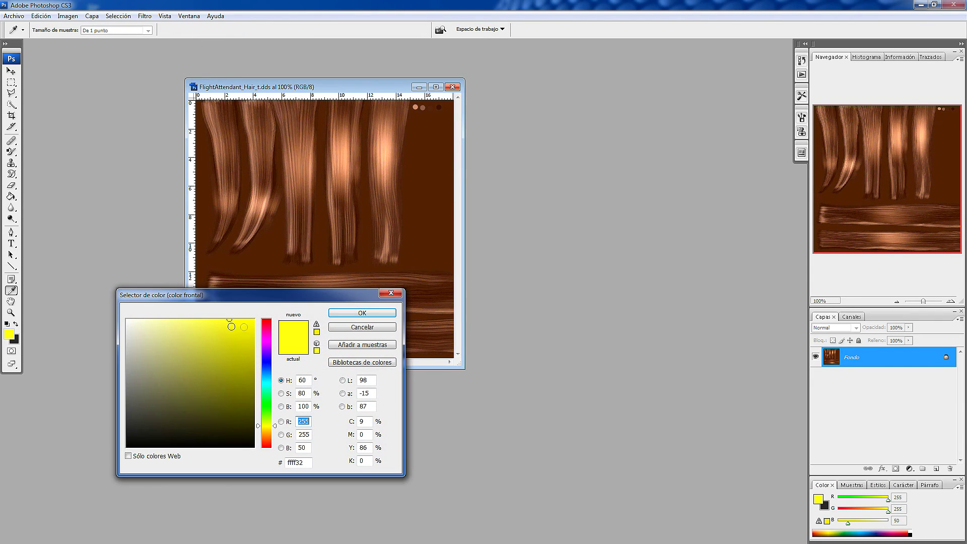
double_click(304, 447)
text(100)
key(Return)
key(b)
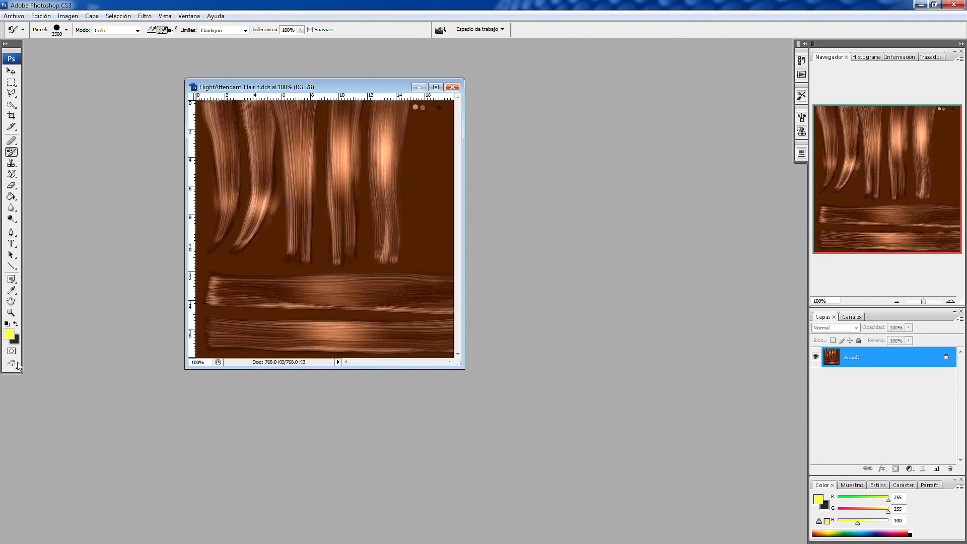
Set the foreground color to pale yellow ffffa0 and recolor the whole hair texture with the Color Replacement tool.
click(8, 334)
drag(205, 320, 174, 317)
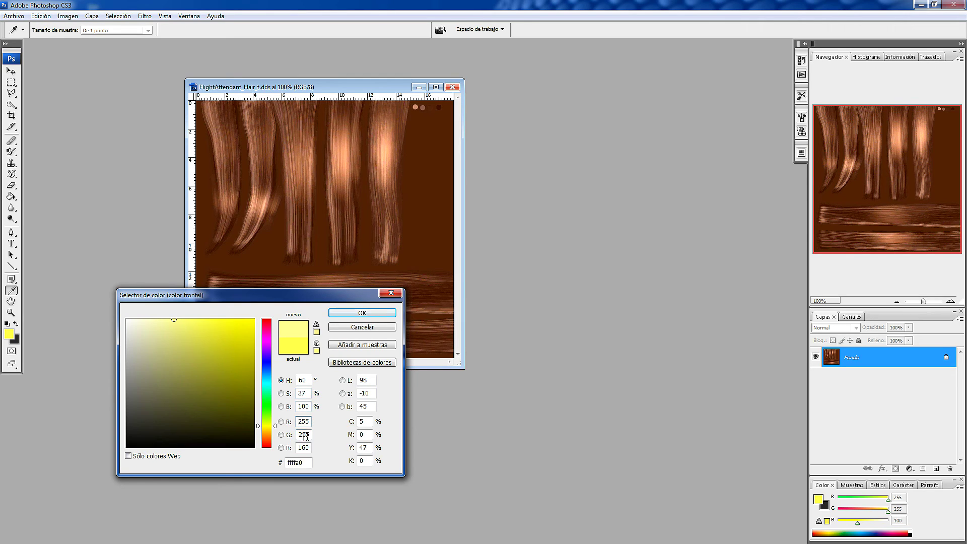
click(352, 313)
key(b)
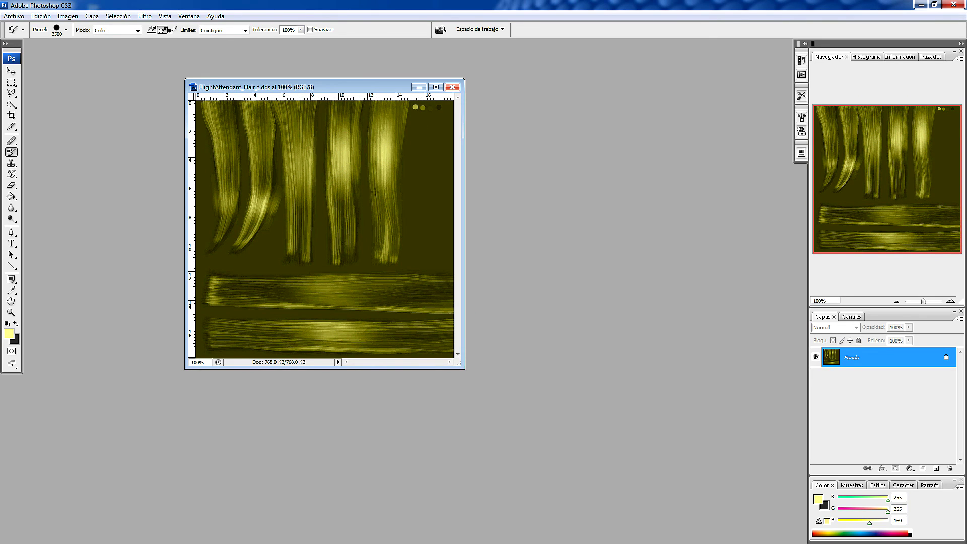
Set the foreground color to golden yellow (R 255, G 200, B 0) and recolor the whole hair texture with it.
key(i)
click(8, 334)
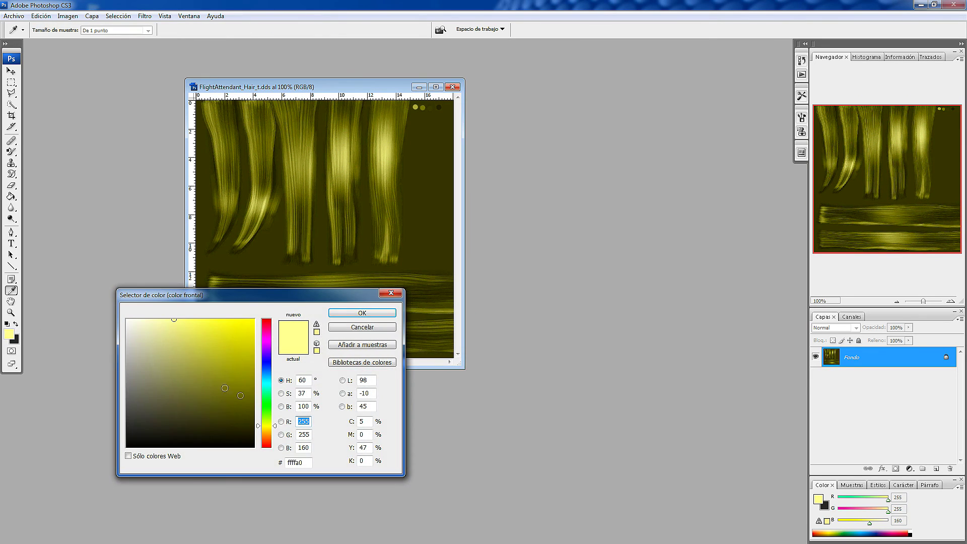
drag(176, 321, 287, 303)
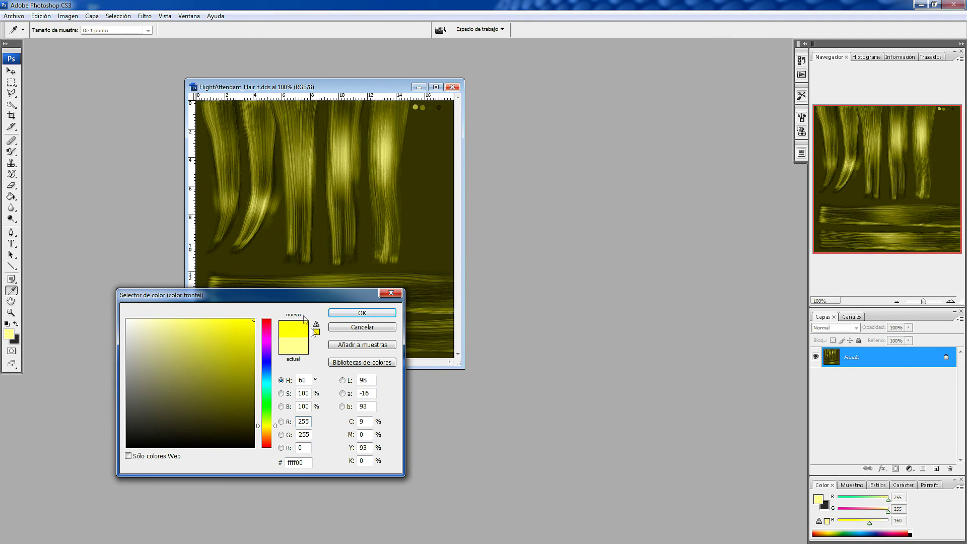
double_click(300, 436)
text(200)
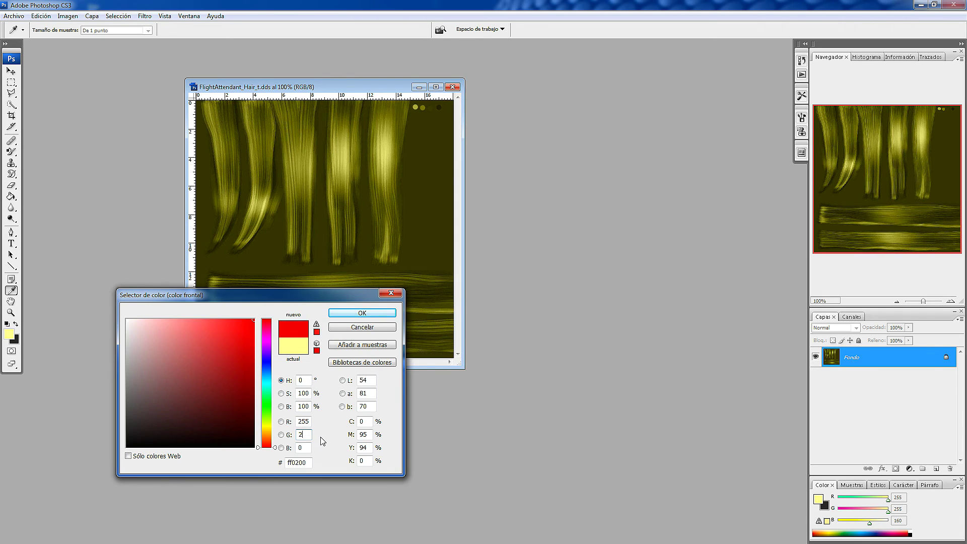
click(355, 313)
key(b)
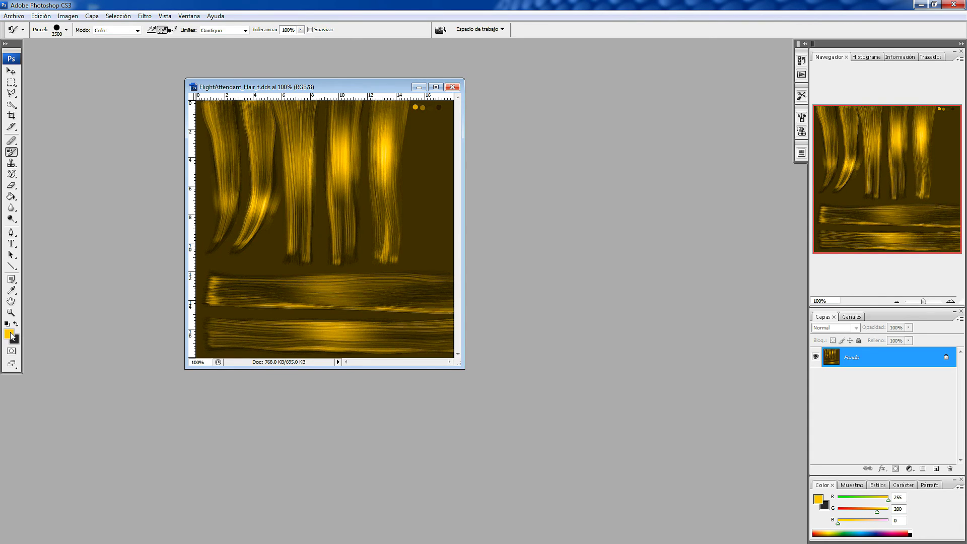
Undo the golden recolor of the hair texture, keeping the foreground color as it is.
click(11, 335)
double_click(310, 421)
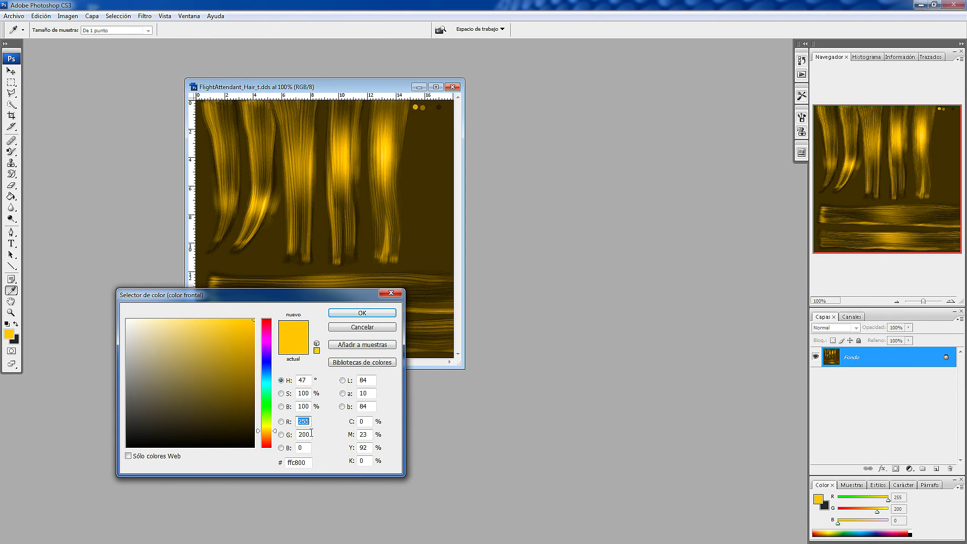
click(342, 328)
key(b)
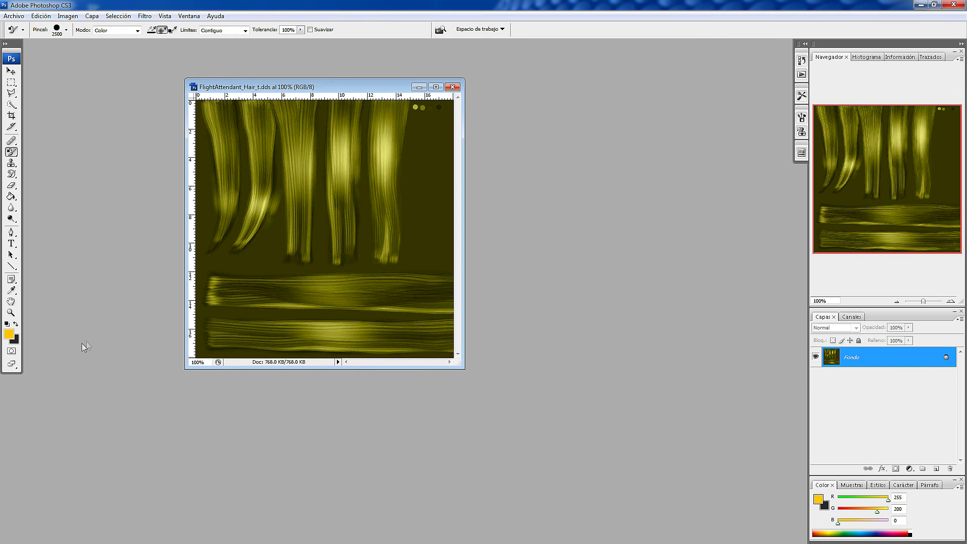
Try recoloring the hair texture with light orange fbba5d using Color Replacement, and undo it.
click(15, 335)
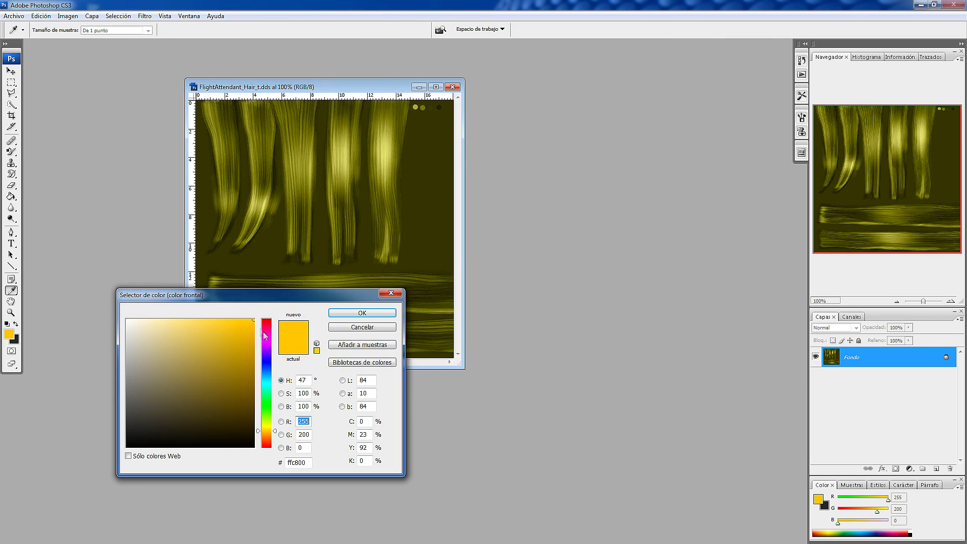
click(300, 434)
text(150)
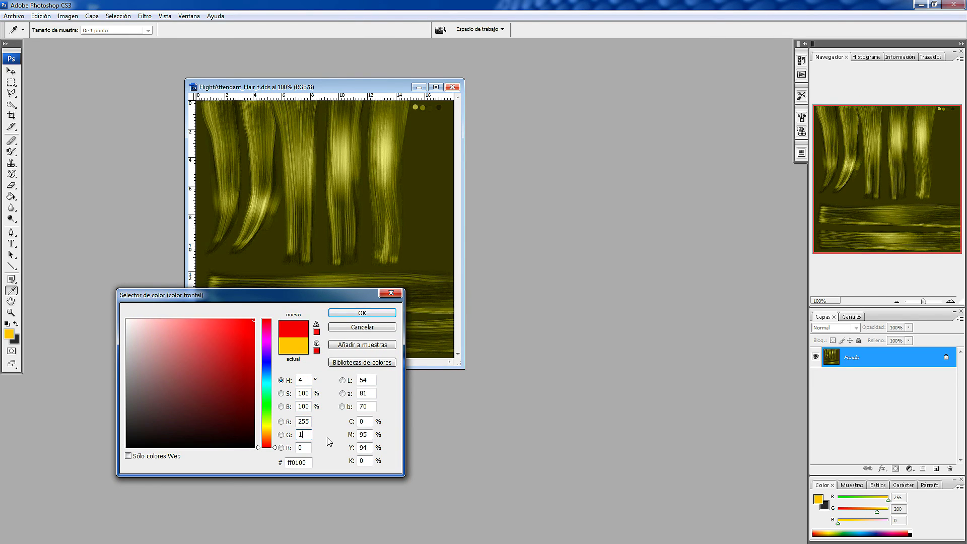
drag(250, 320, 207, 321)
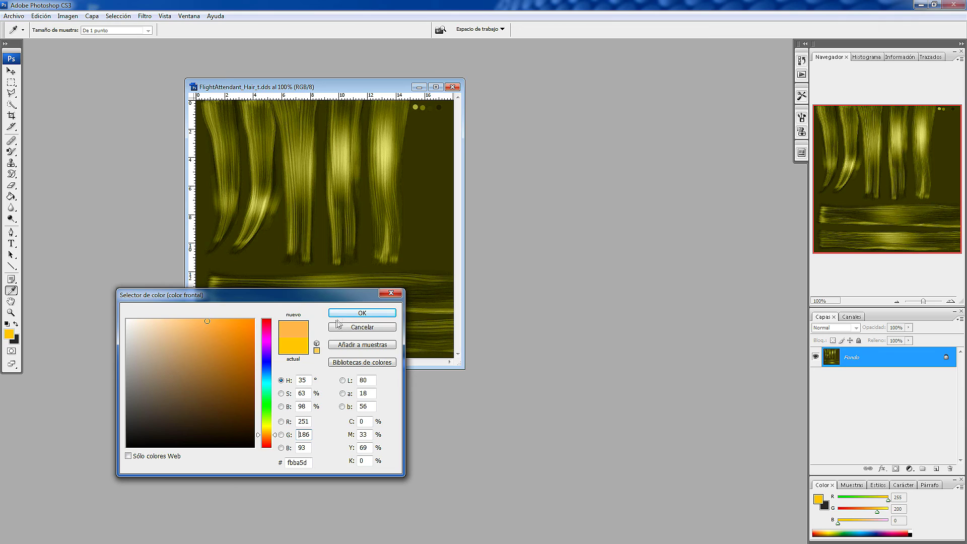
click(362, 313)
key(b)
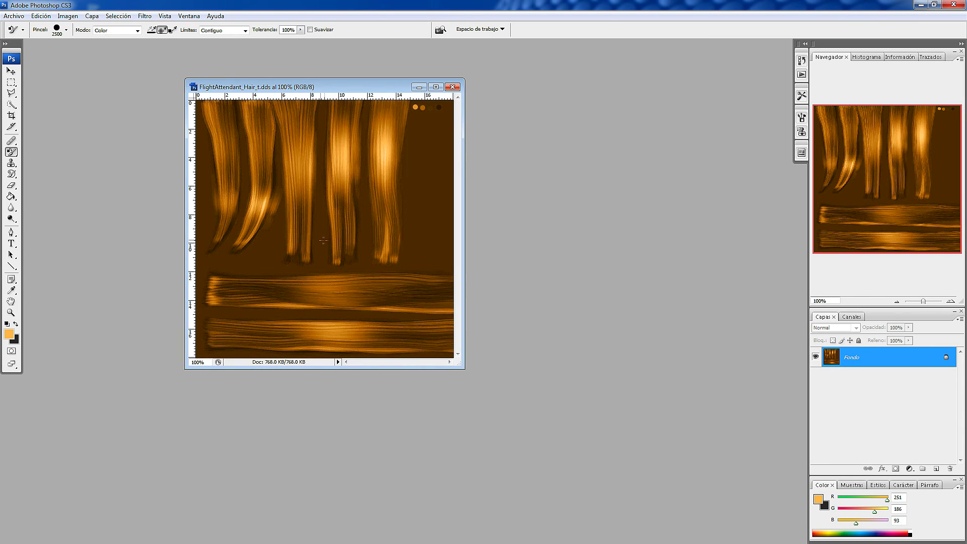
click(257, 179)
Set the foreground color to orange (R 255, G 100, B 0) and recolor the whole hair texture with the Color Replacement tool.
click(9, 334)
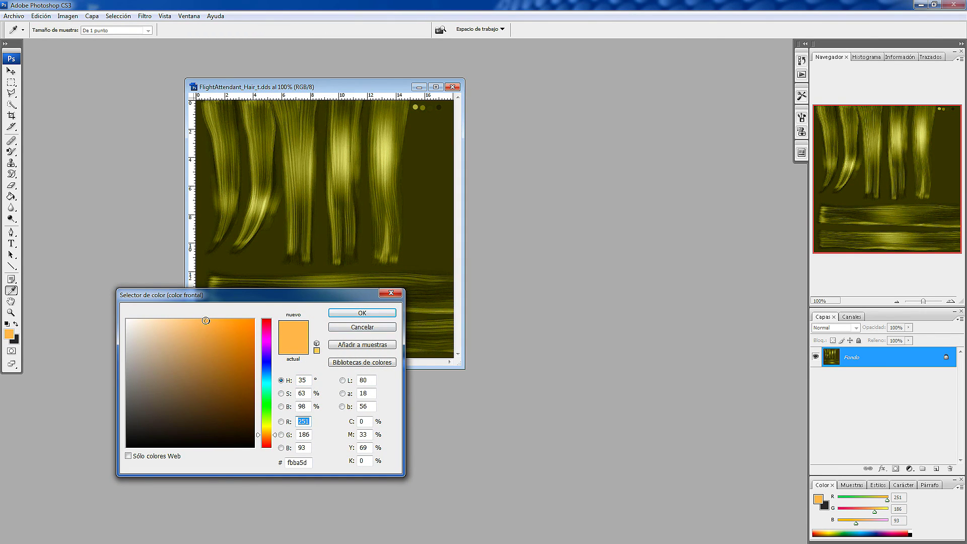
drag(207, 320, 256, 317)
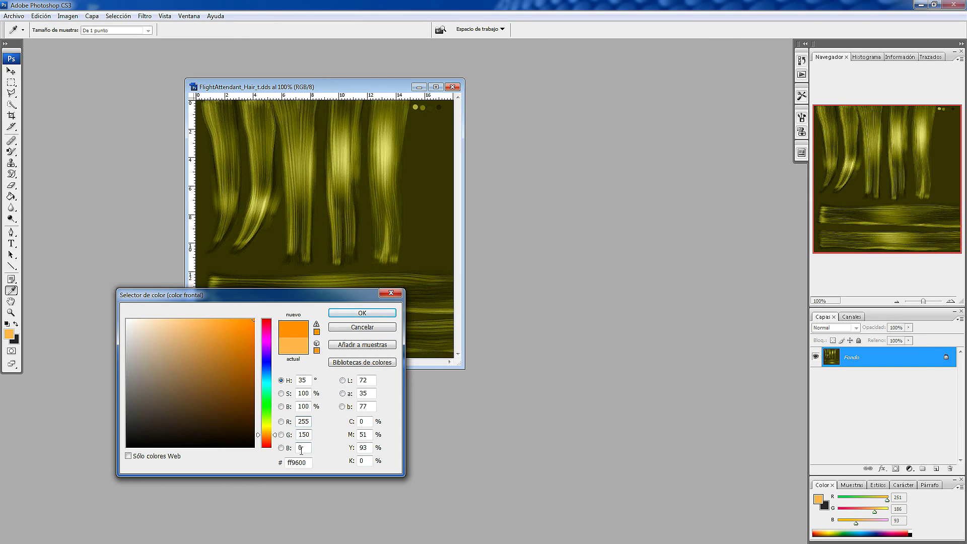
double_click(302, 435)
text(100)
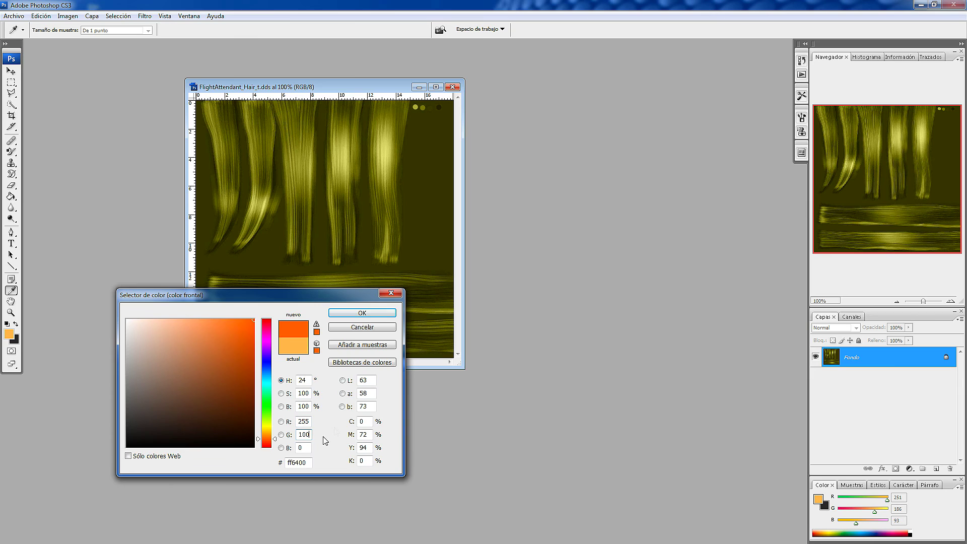
click(361, 313)
key(shift+b)
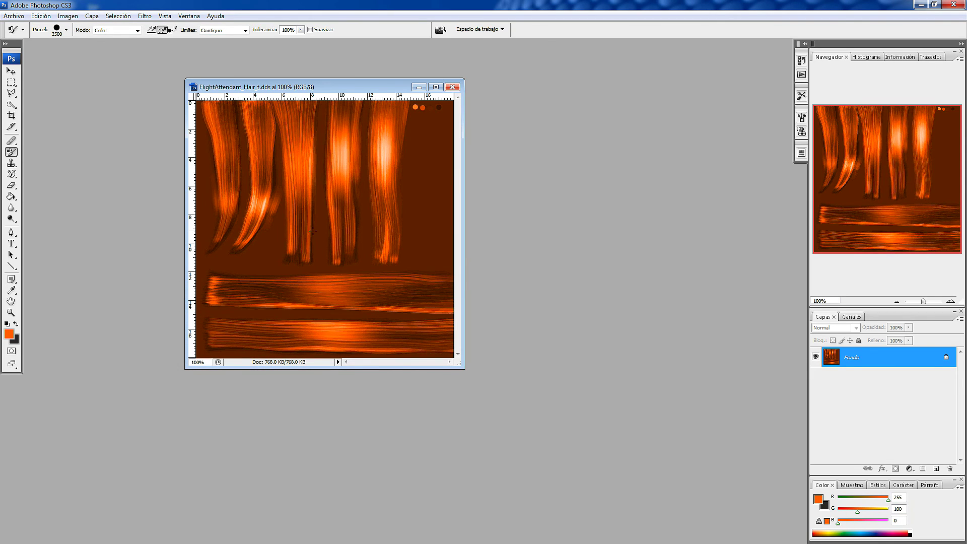
Undo the recoloring and Levels changes to return the hair texture to its original dark brown.
click(9, 333)
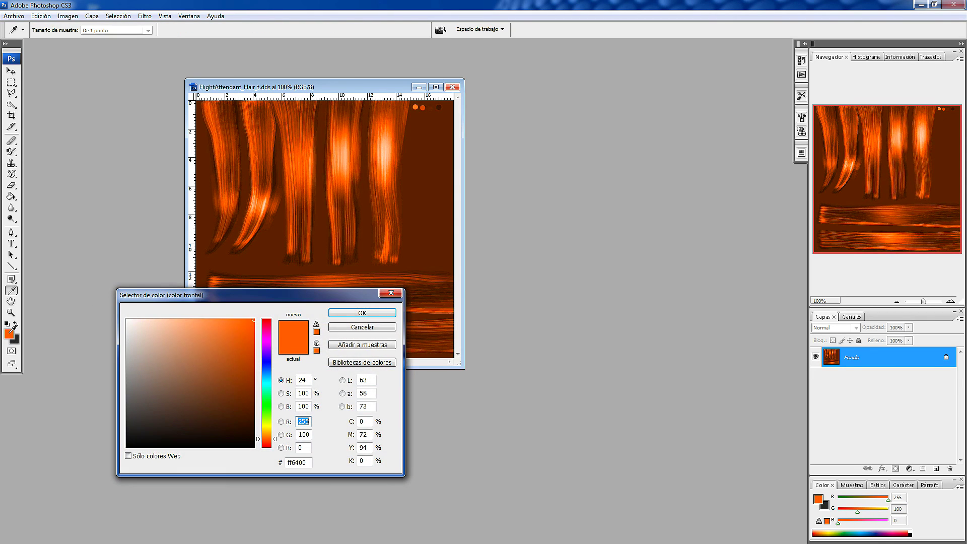
click(362, 328)
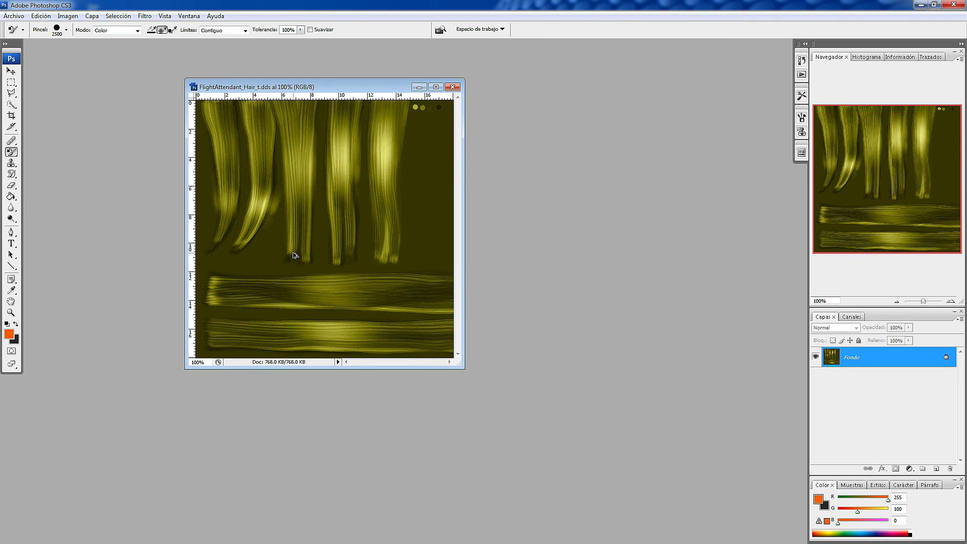
click(295, 255)
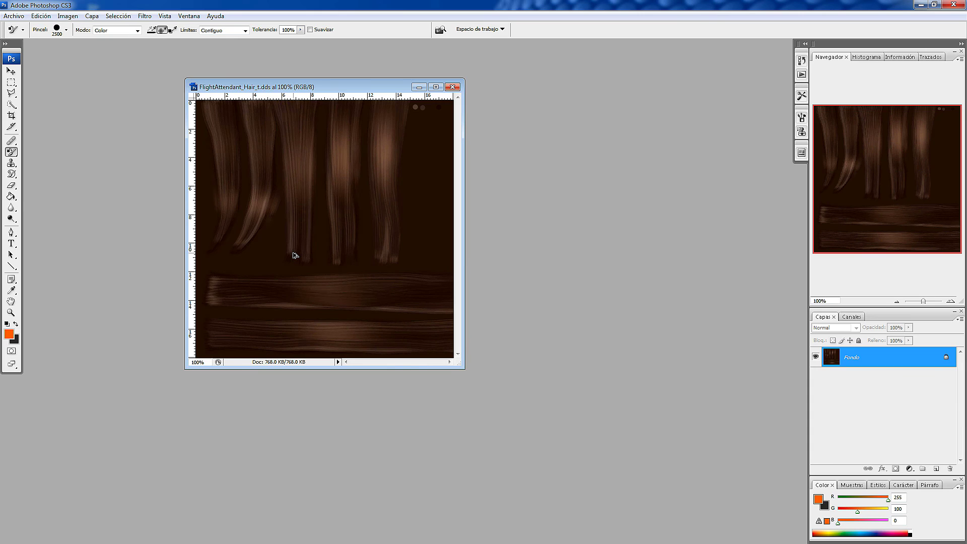
Redo the Levels brightening on the hair texture.
click(41, 16)
click(53, 36)
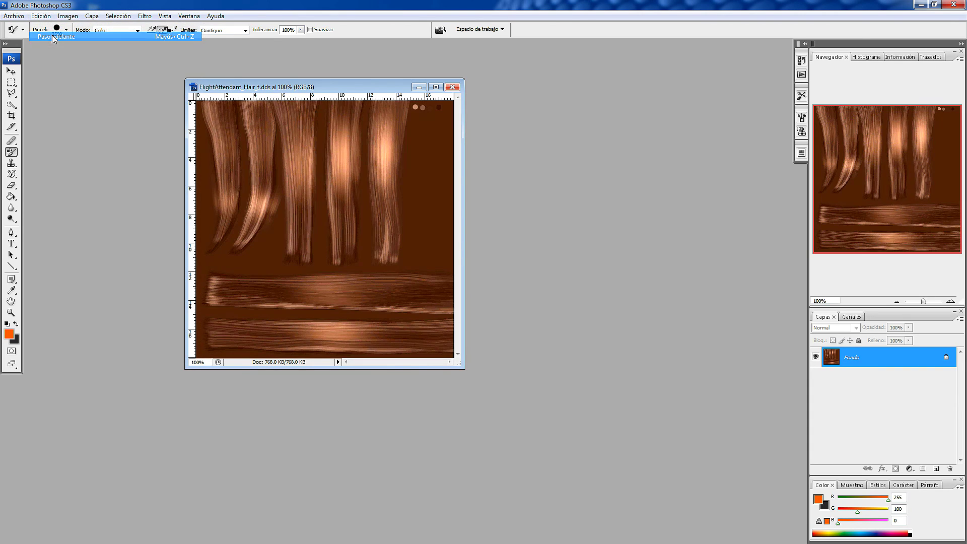
Try recoloring the hair texture with orange (R 255, G 155, B 0) using the Color Replacement tool.
click(10, 332)
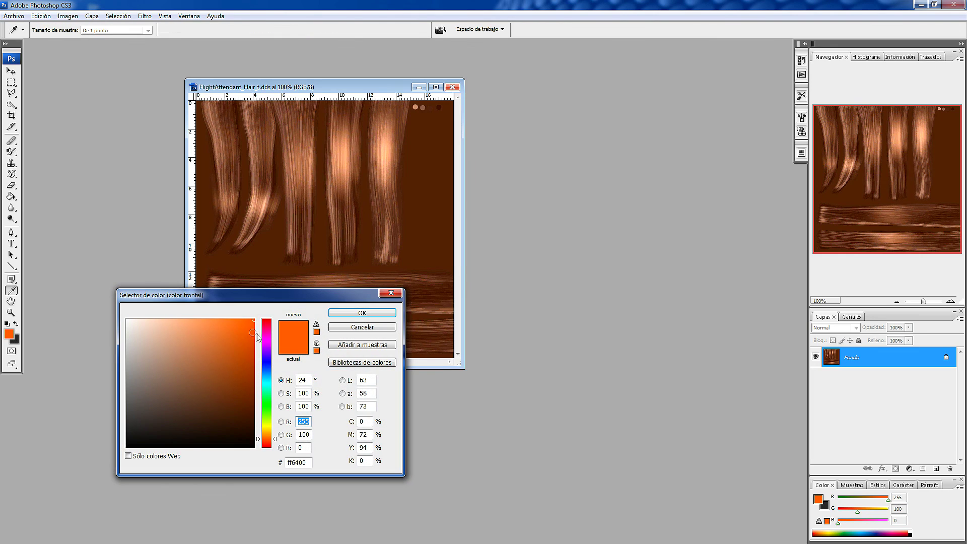
double_click(310, 433)
text(155)
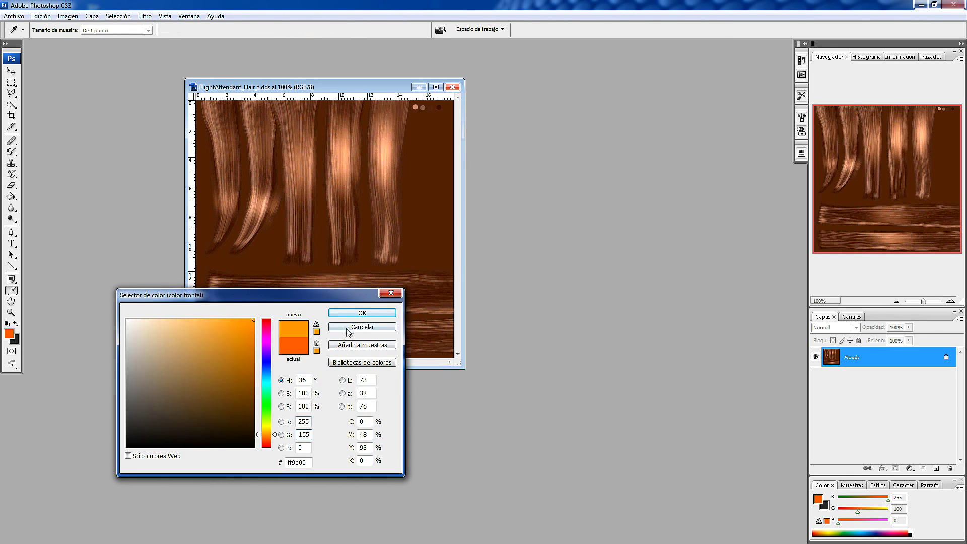
click(355, 312)
key(b)
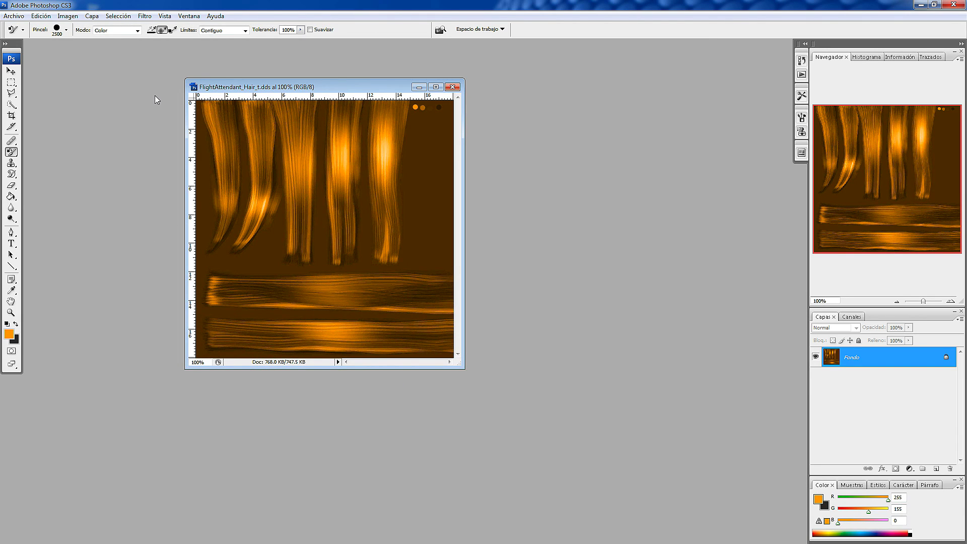
Undo the orange recolor, set the foreground color to R 255, G 200, B 0, and recolor the whole hair texture with it.
click(10, 334)
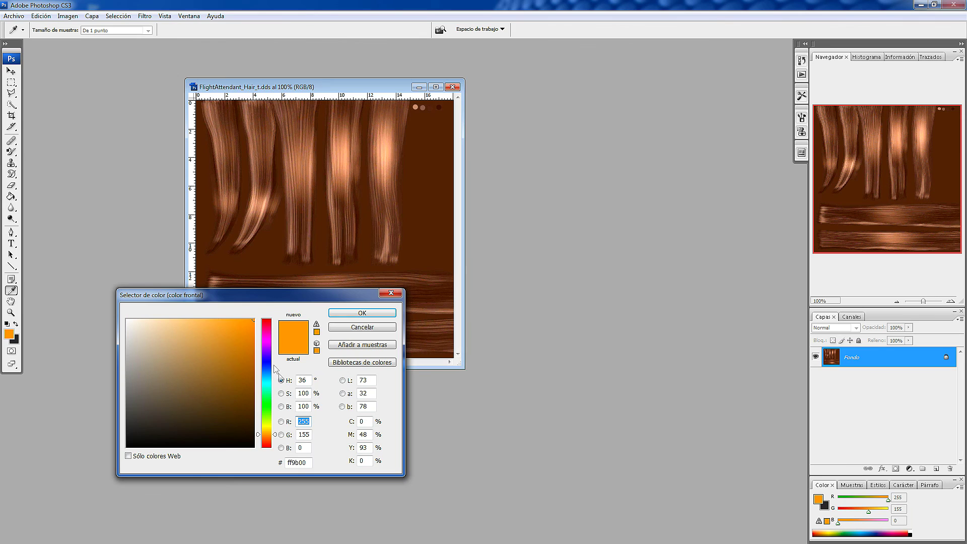
double_click(304, 434)
text(200)
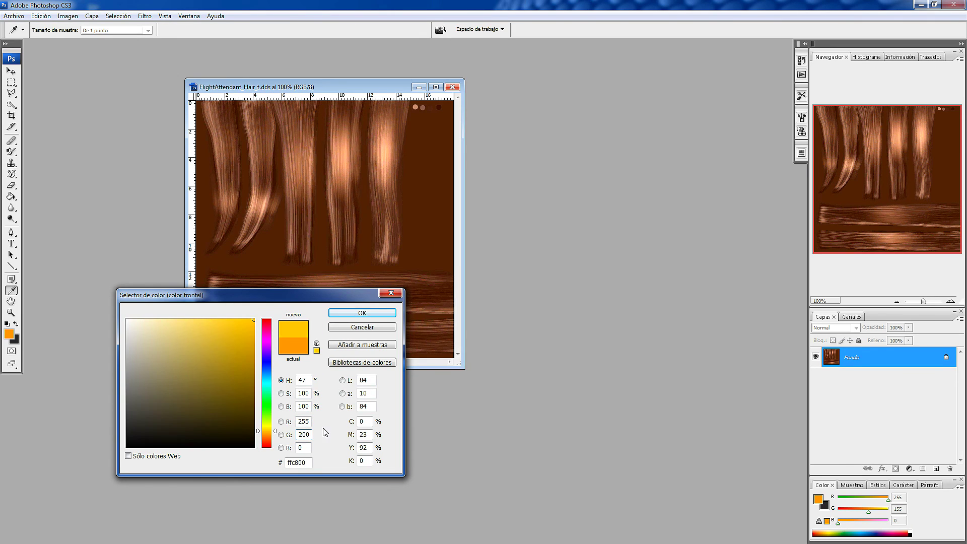
click(345, 321)
key(b)
click(312, 246)
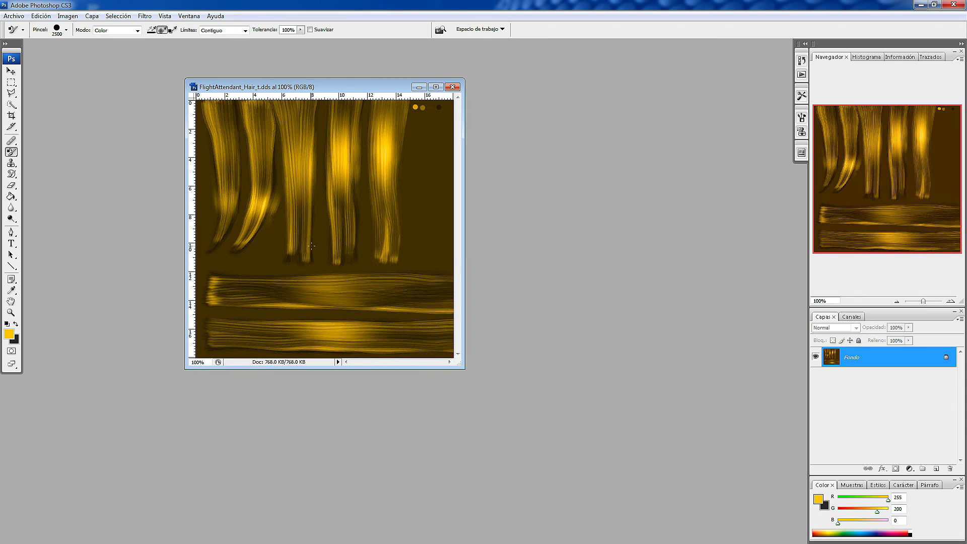
Save the hair texture as FlightAttendant_Hair_t.dds on the Desktop in DXT5 format without MIP maps, replacing the existing file.
click(14, 16)
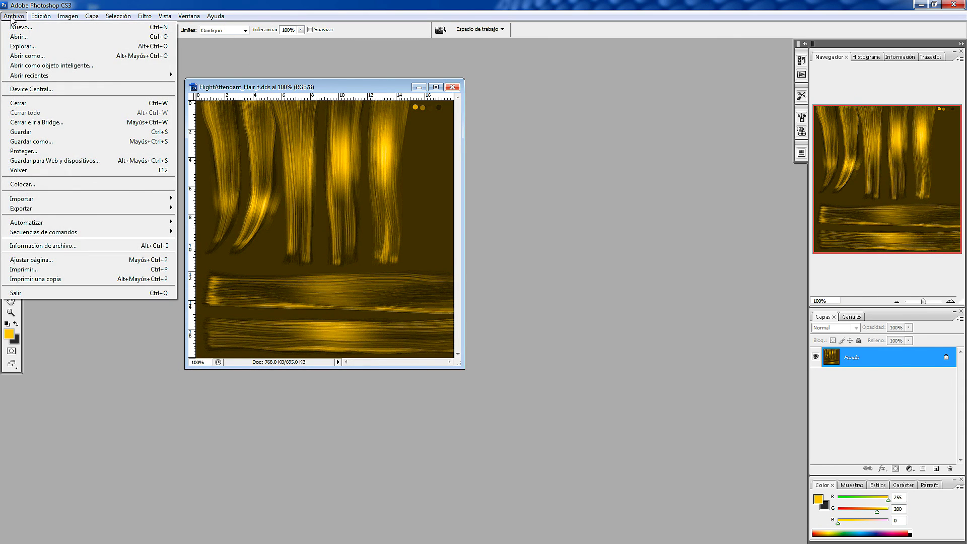
click(50, 141)
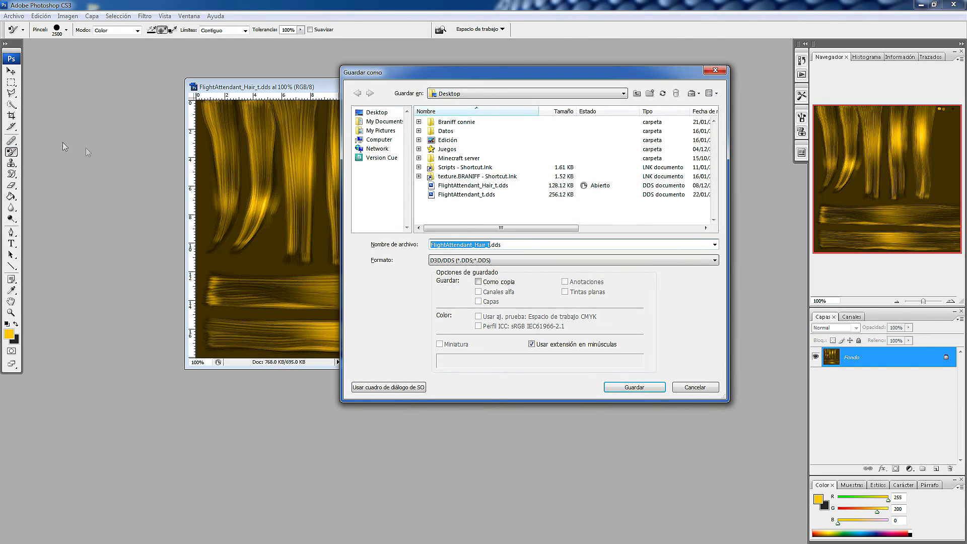
click(701, 262)
click(703, 262)
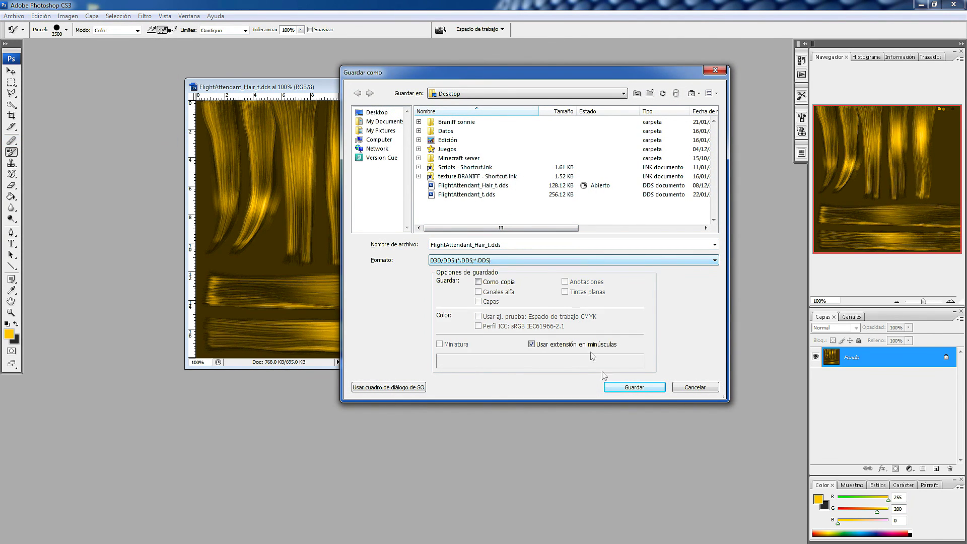
click(639, 388)
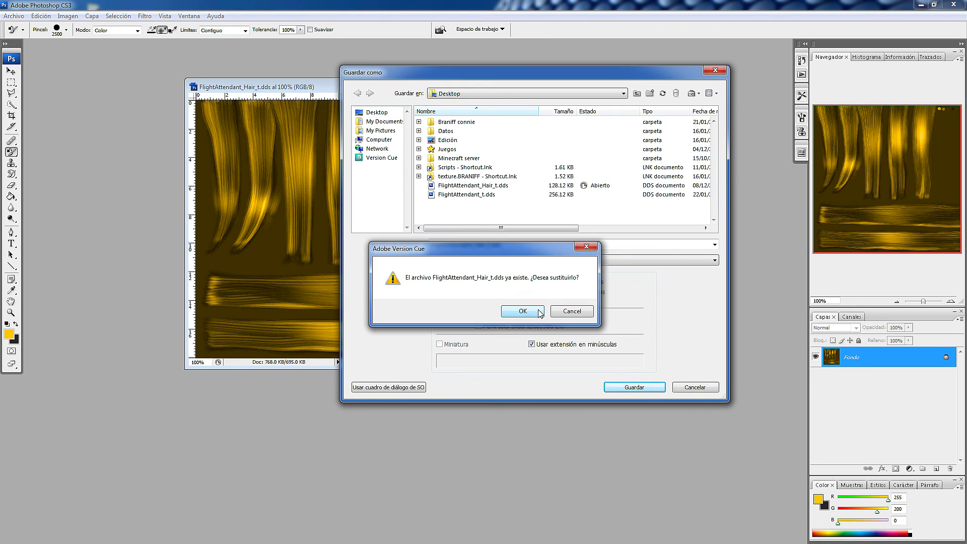
click(523, 311)
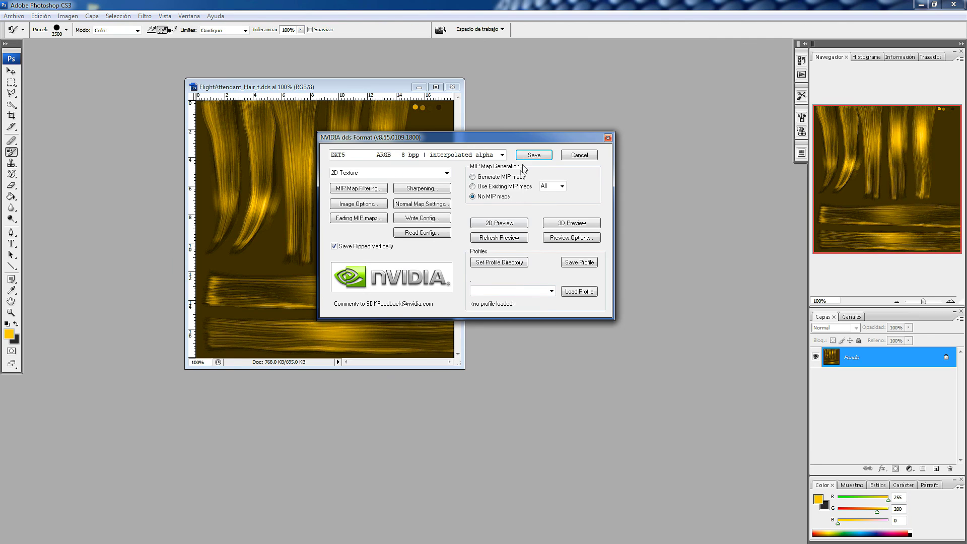
click(524, 155)
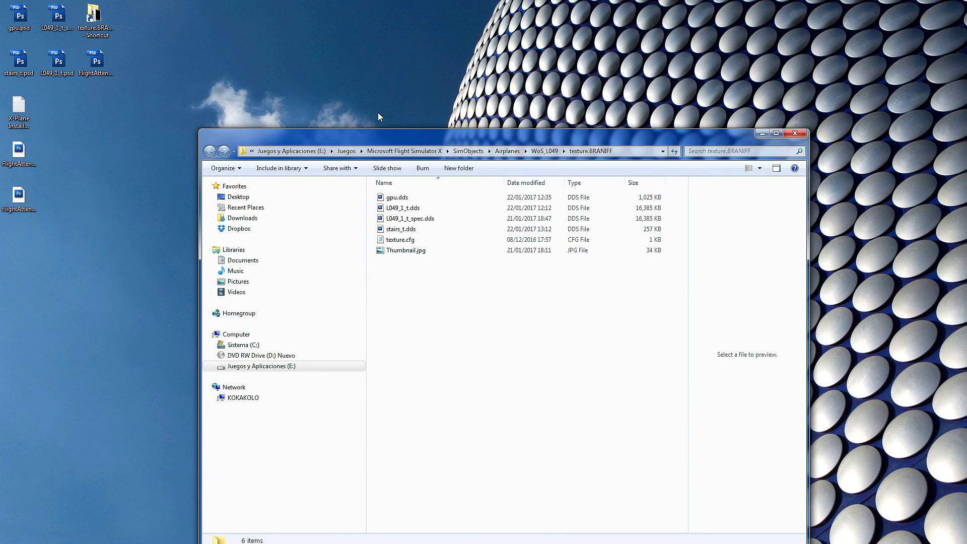
Move FlightAttendant_t.dds and FlightAttendant_Hair_t.dds from the desktop into the texture.BRANIFF folder.
click(95, 63)
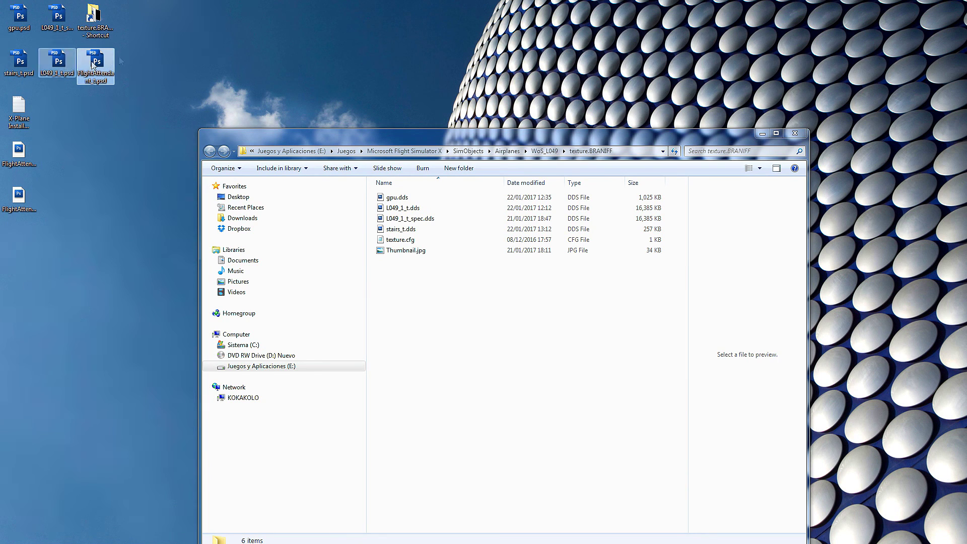
drag(75, 46, 30, 15)
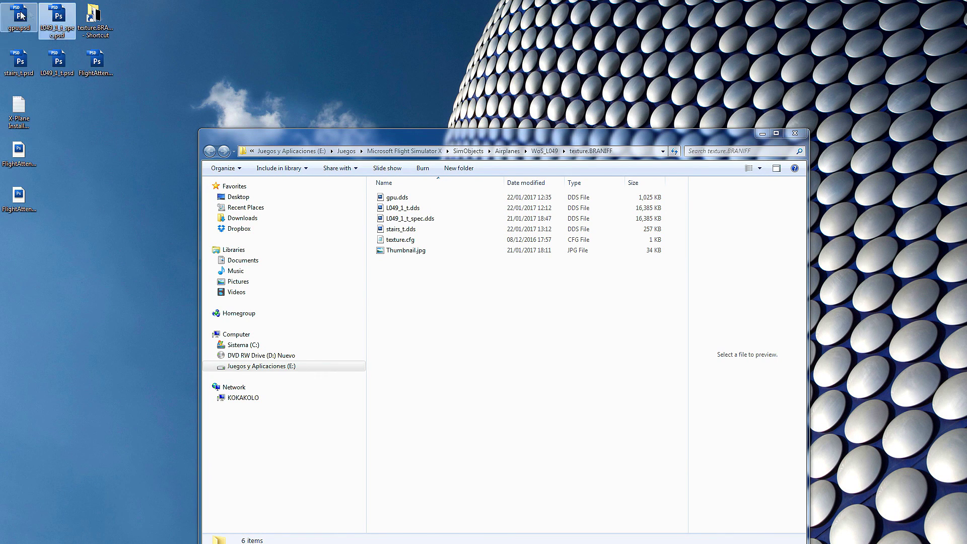
drag(123, 119, 427, 381)
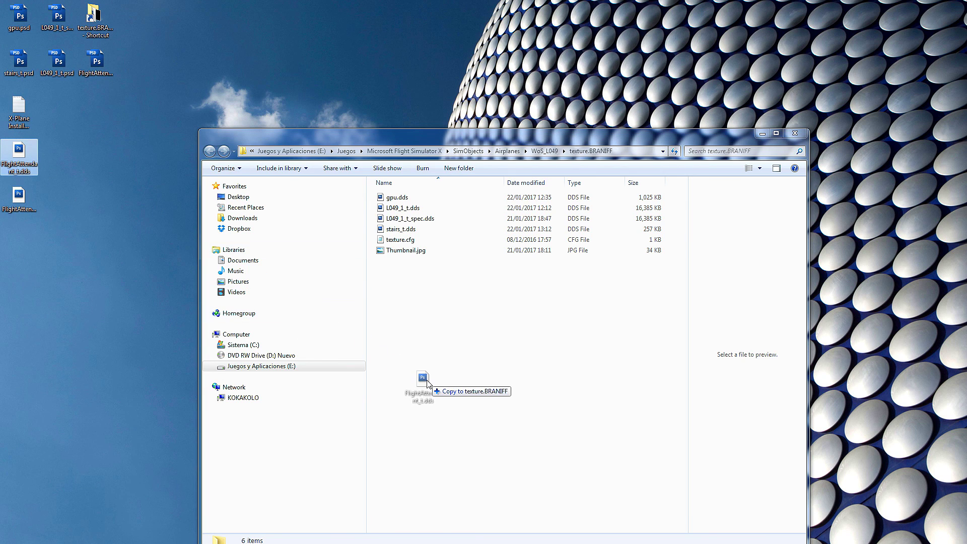
key(shift)
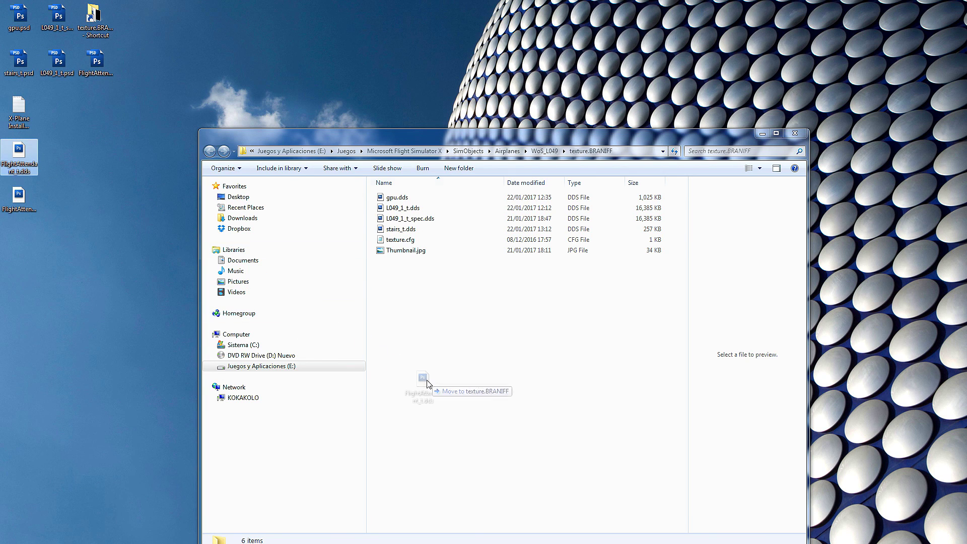
drag(426, 381, 426, 381)
drag(29, 199, 403, 320)
key(shift)
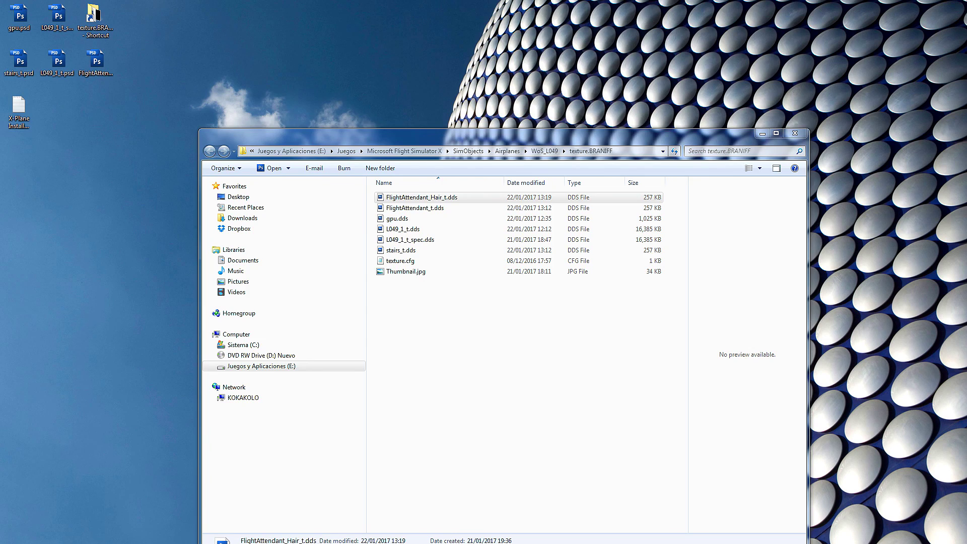
Launch ModelConverterX.exe from the ModelConverterX_130 folder, allow it to run, and close that folder window.
double_click(430, 69)
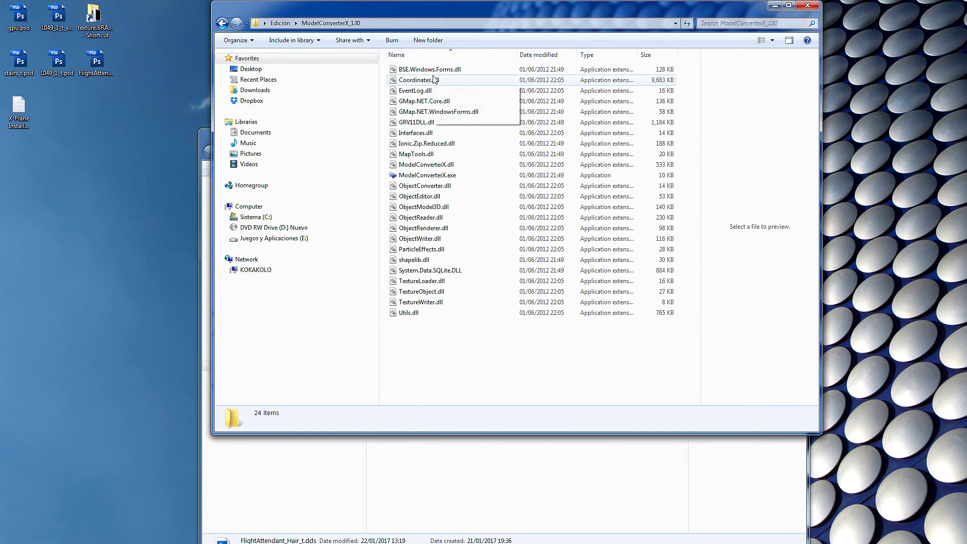
double_click(402, 175)
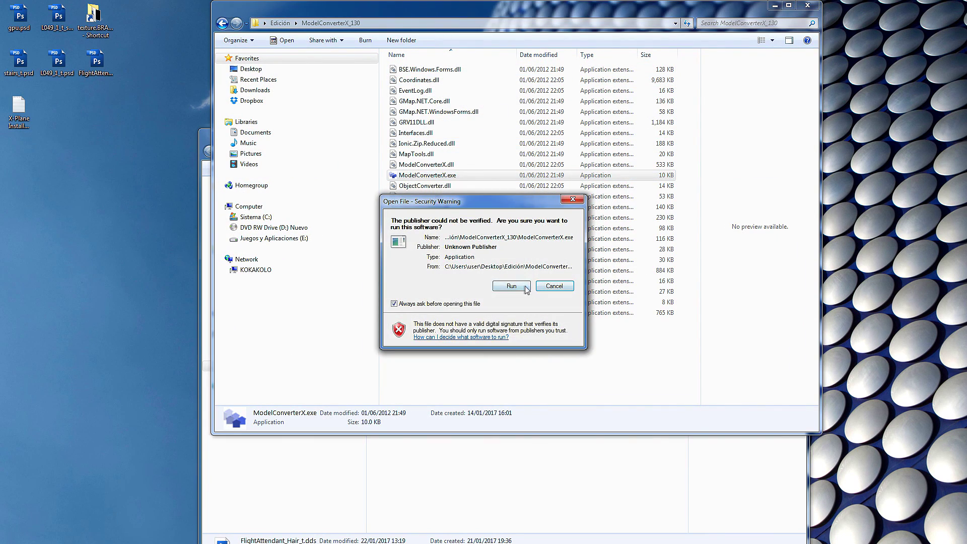
click(525, 288)
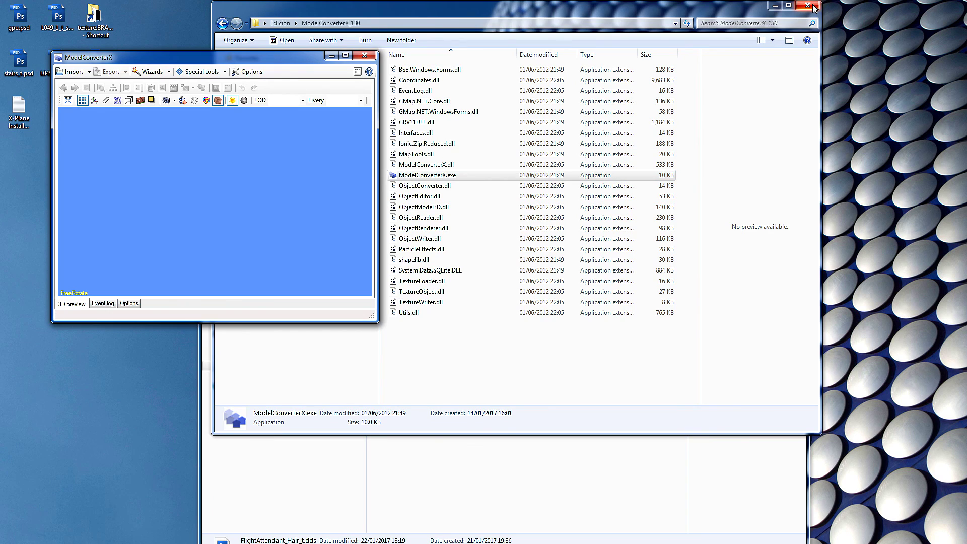
click(812, 6)
Import the L049.mdl aircraft model into ModelConverterX, maximize the window and apply the BRANIFF livery.
click(70, 71)
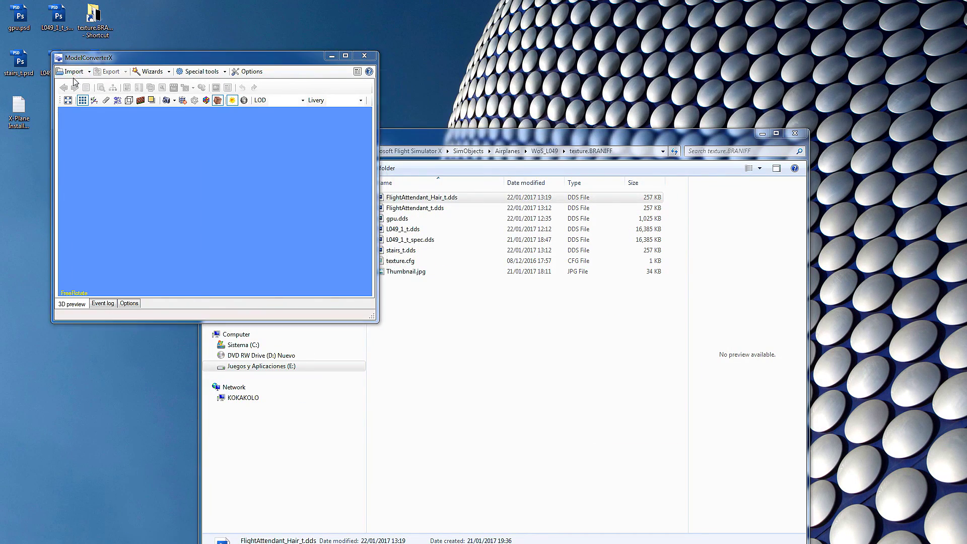
double_click(169, 135)
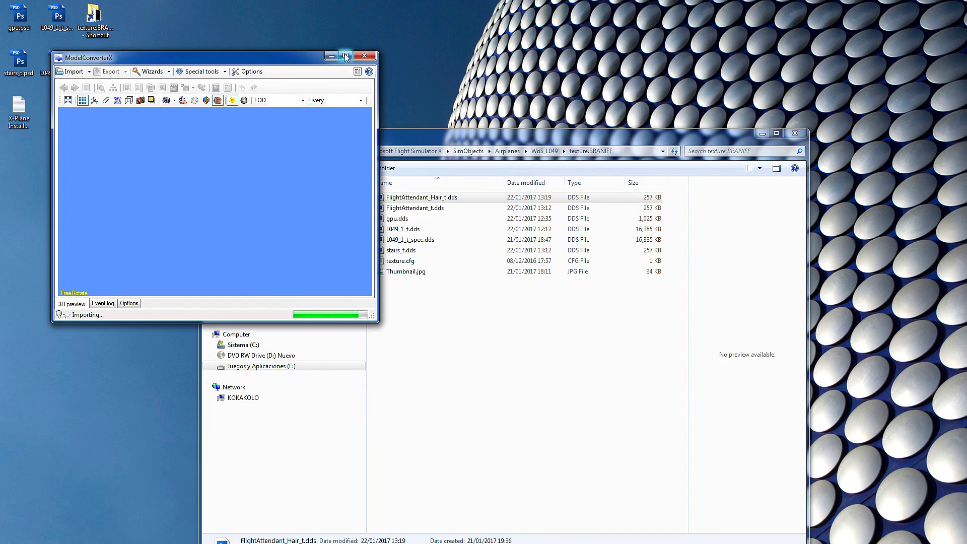
click(345, 52)
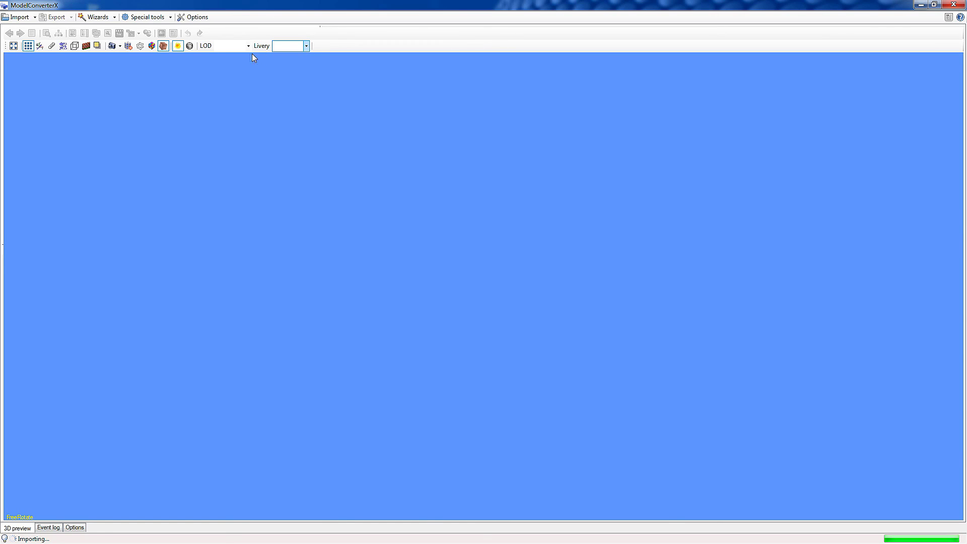
click(304, 49)
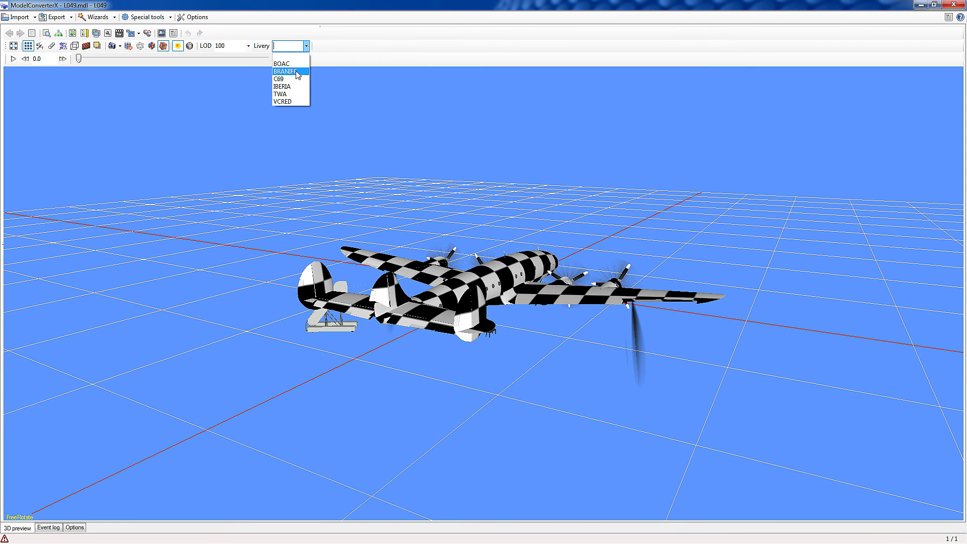
click(304, 46)
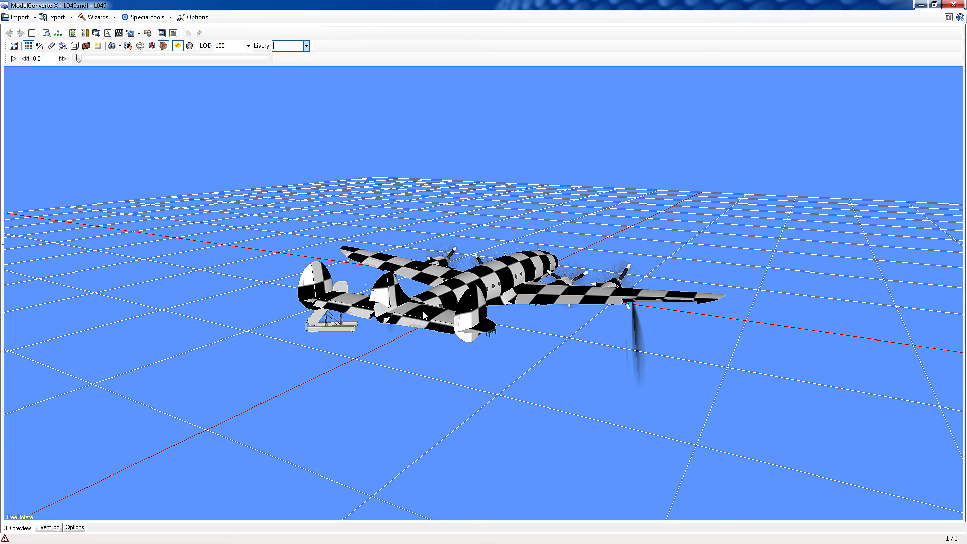
Examine the flight attendant's uniform and hair up close beside the fuselage in the 3D preview.
drag(409, 301, 535, 315)
scroll(538, 315, up, 6)
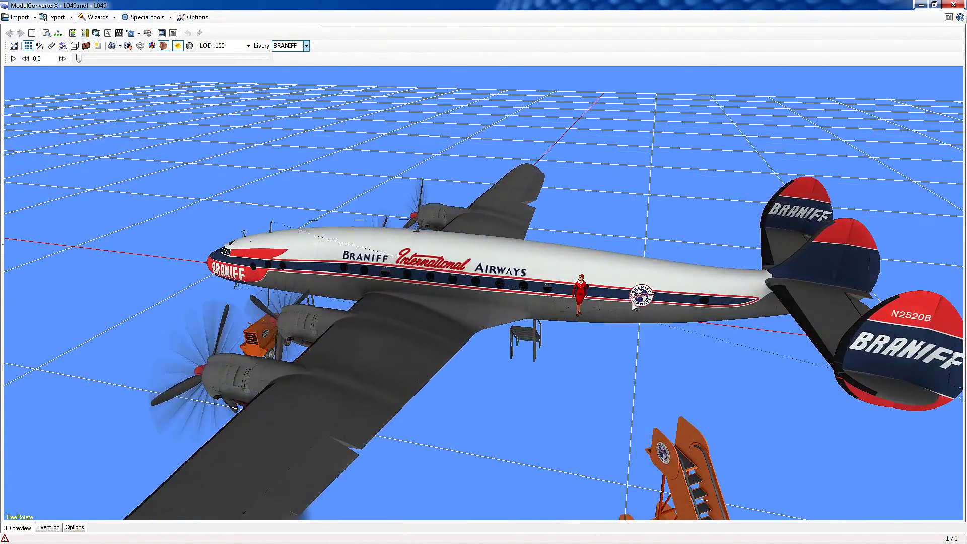
scroll(720, 293, up, 3)
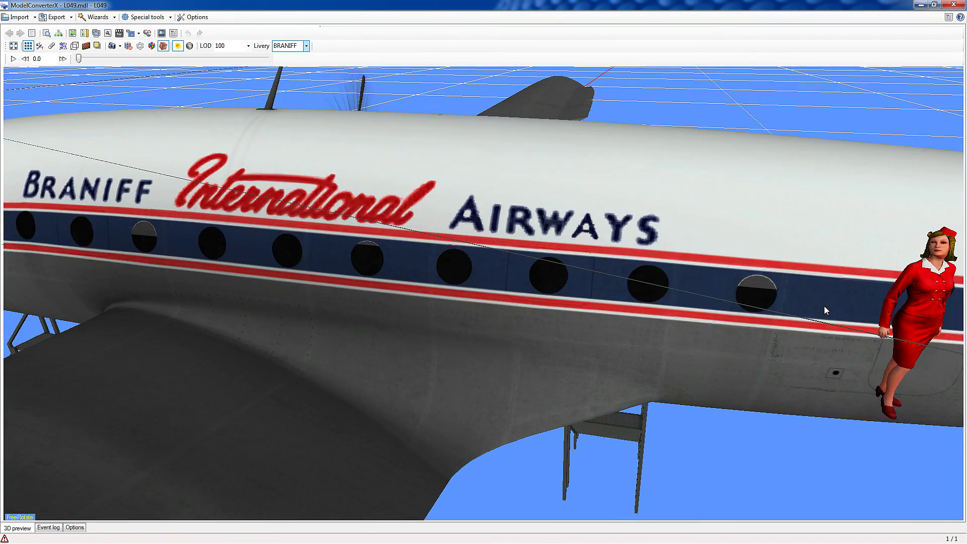
scroll(820, 306, up, 4)
scroll(825, 309, up, 4)
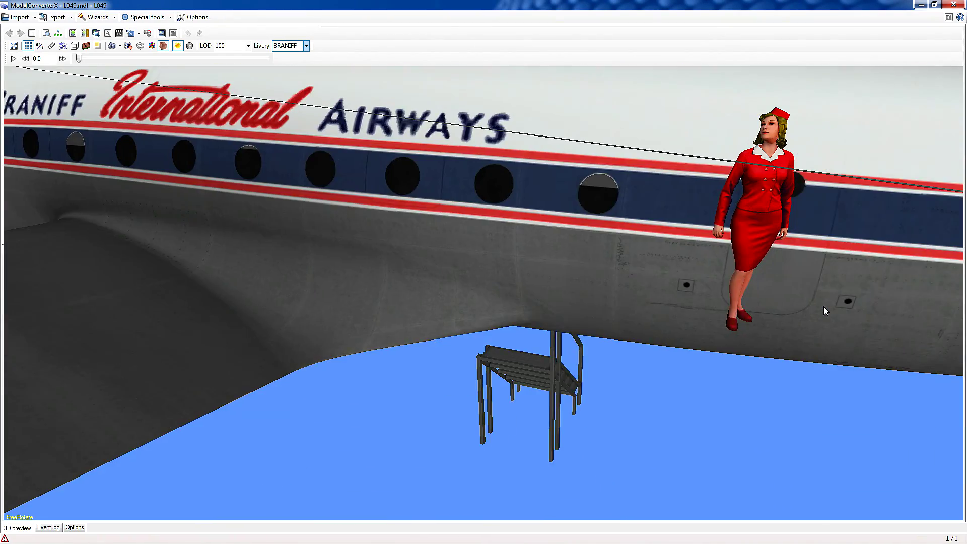
scroll(759, 280, up, 6)
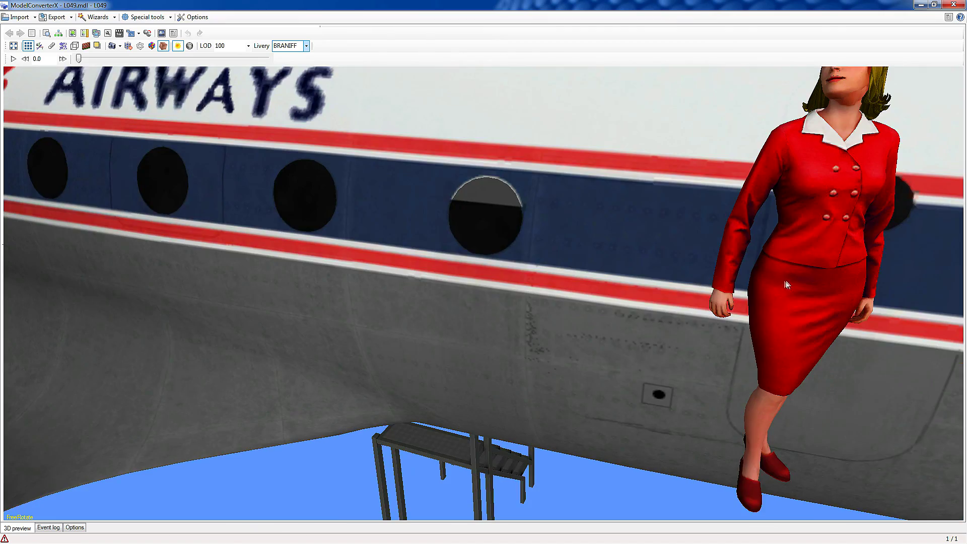
scroll(784, 283, down, 6)
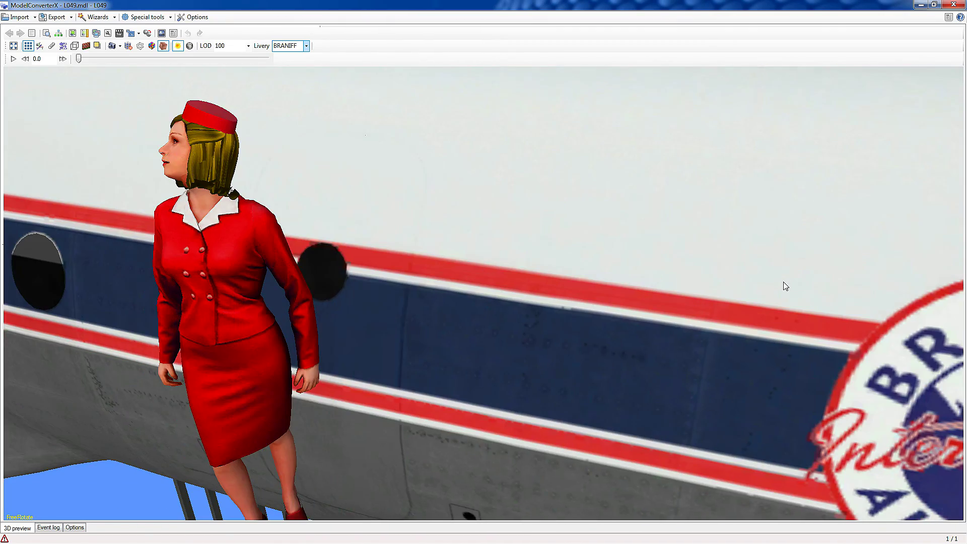
scroll(542, 295, down, 3)
scroll(542, 295, down, 4)
scroll(537, 301, up, 3)
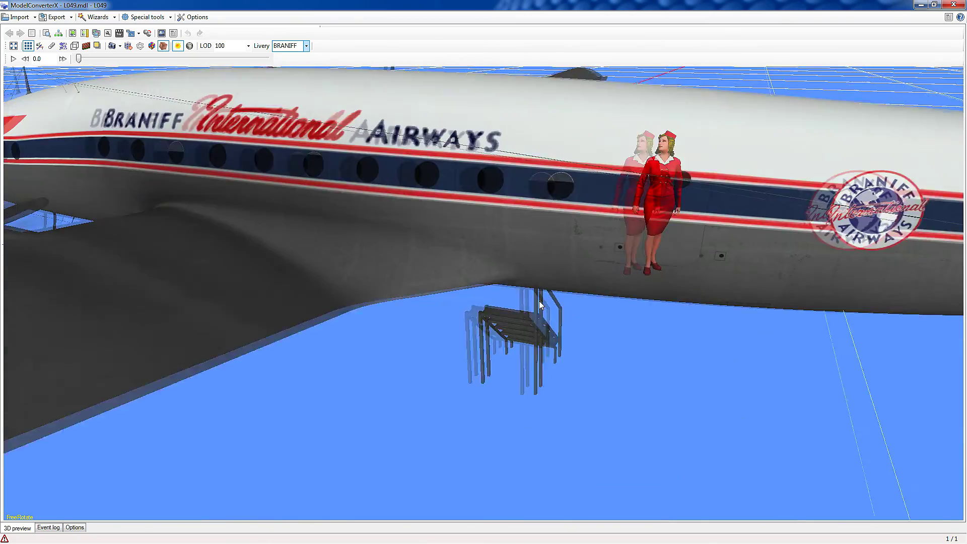
scroll(529, 297, down, 2)
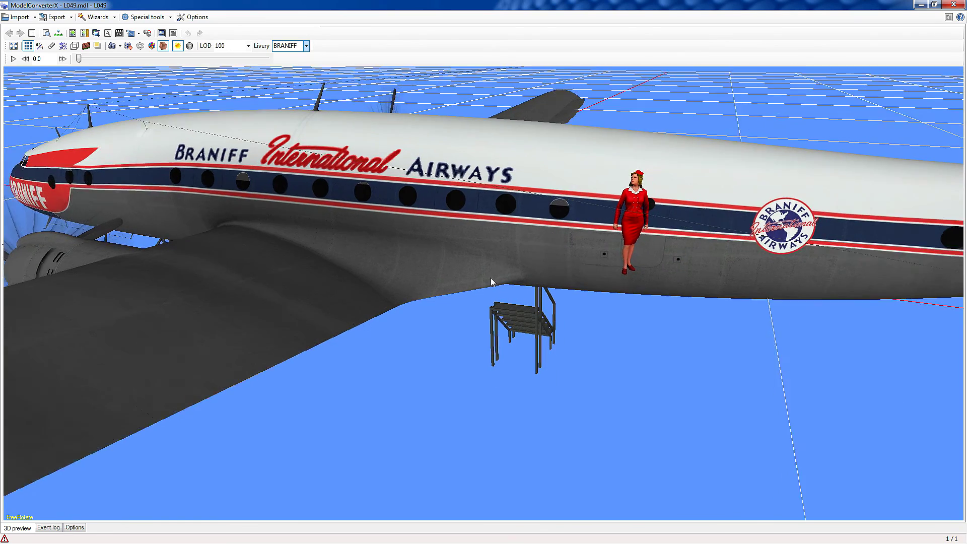
scroll(637, 190, up, 2)
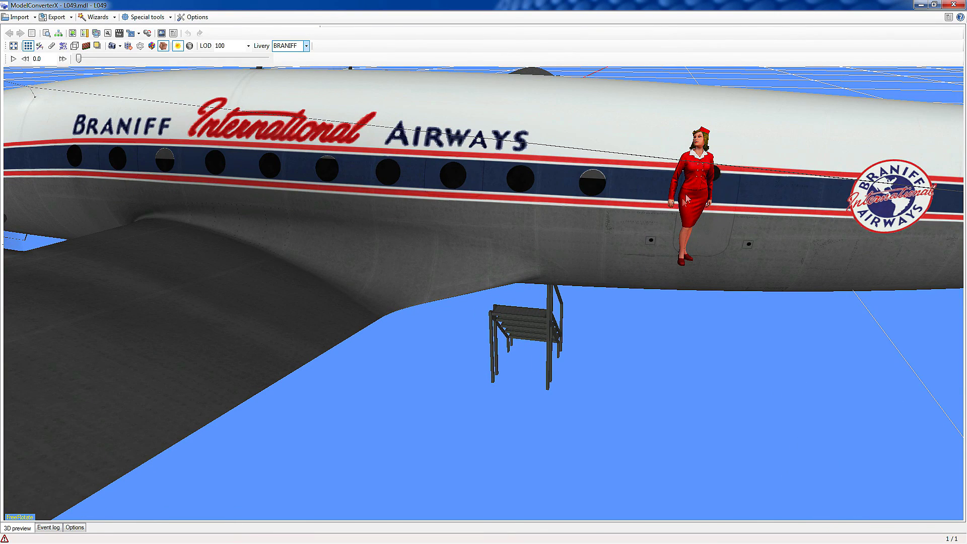
mouse_move(723, 260)
mouse_down()
mouse_move(687, 255)
mouse_move(723, 266)
mouse_up()
Inspect the whole aircraft from several angles, including the ground power unit and the boarding stairs.
scroll(330, 290, down, 5)
drag(352, 306, 381, 333)
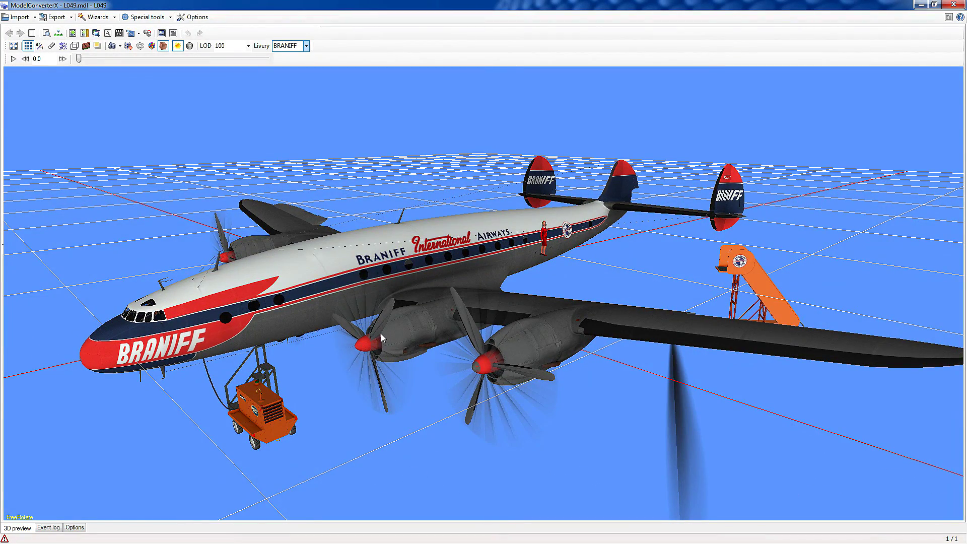
drag(381, 333, 464, 341)
drag(297, 307, 342, 290)
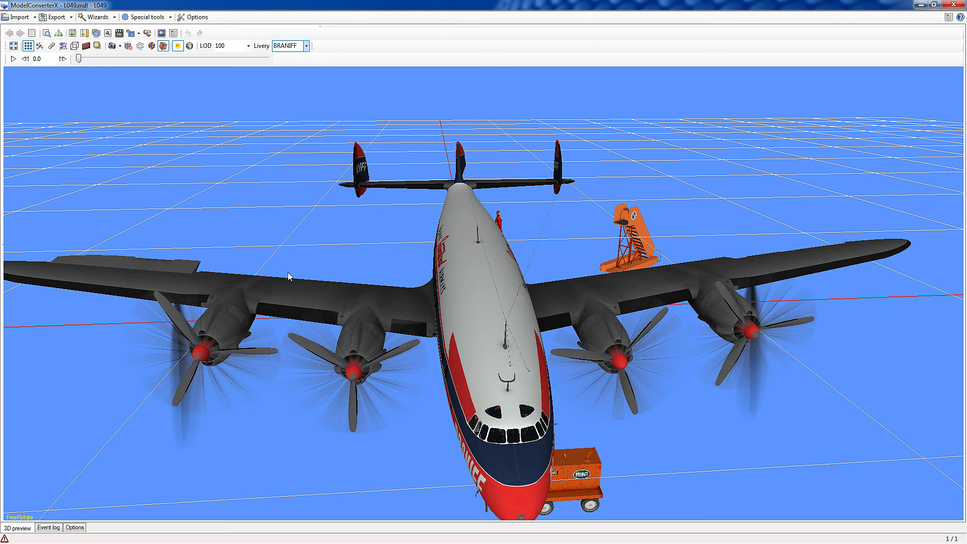
drag(341, 237, 459, 238)
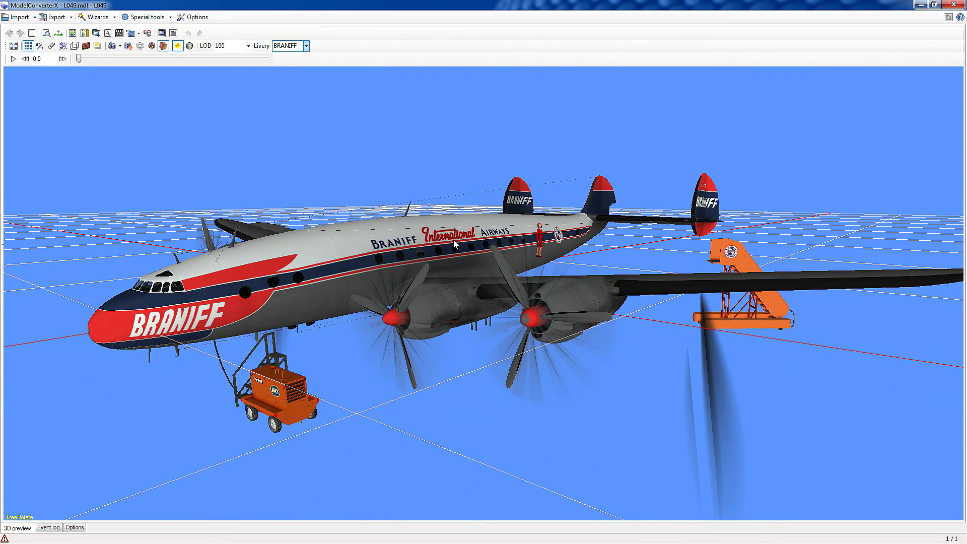